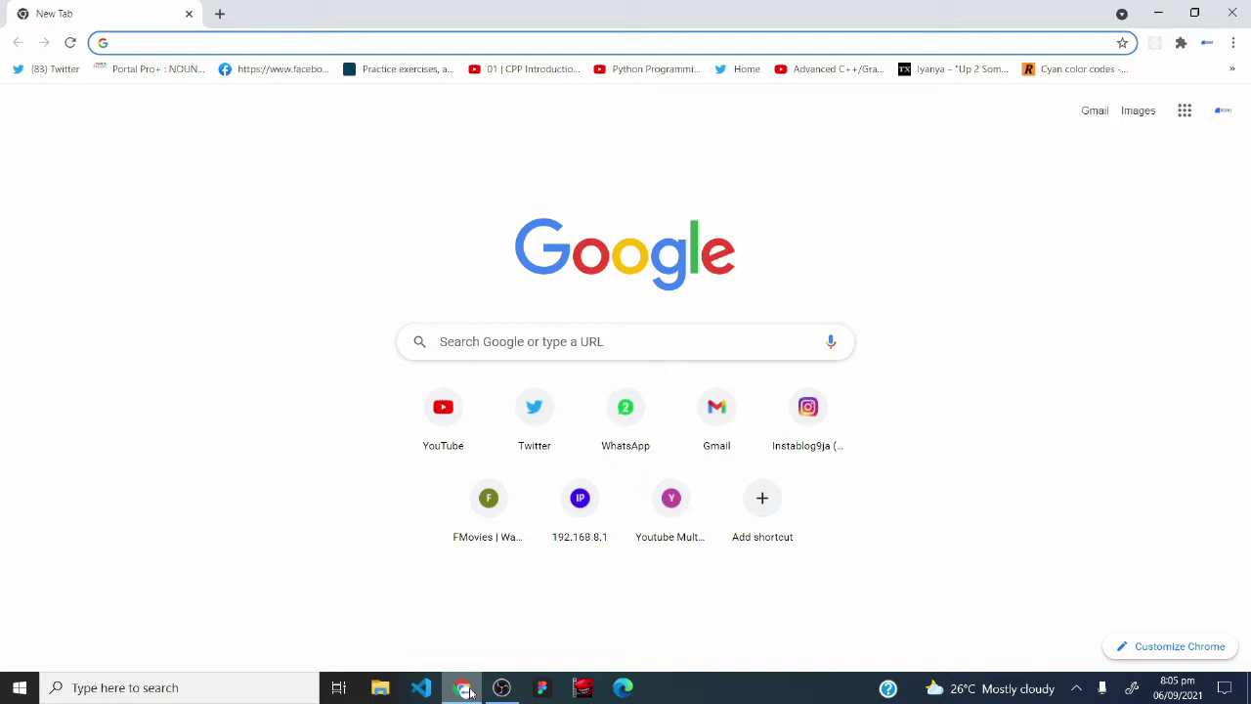
# Go to figma.com and create a new FigJam file.
pyautogui.write('figma.com')
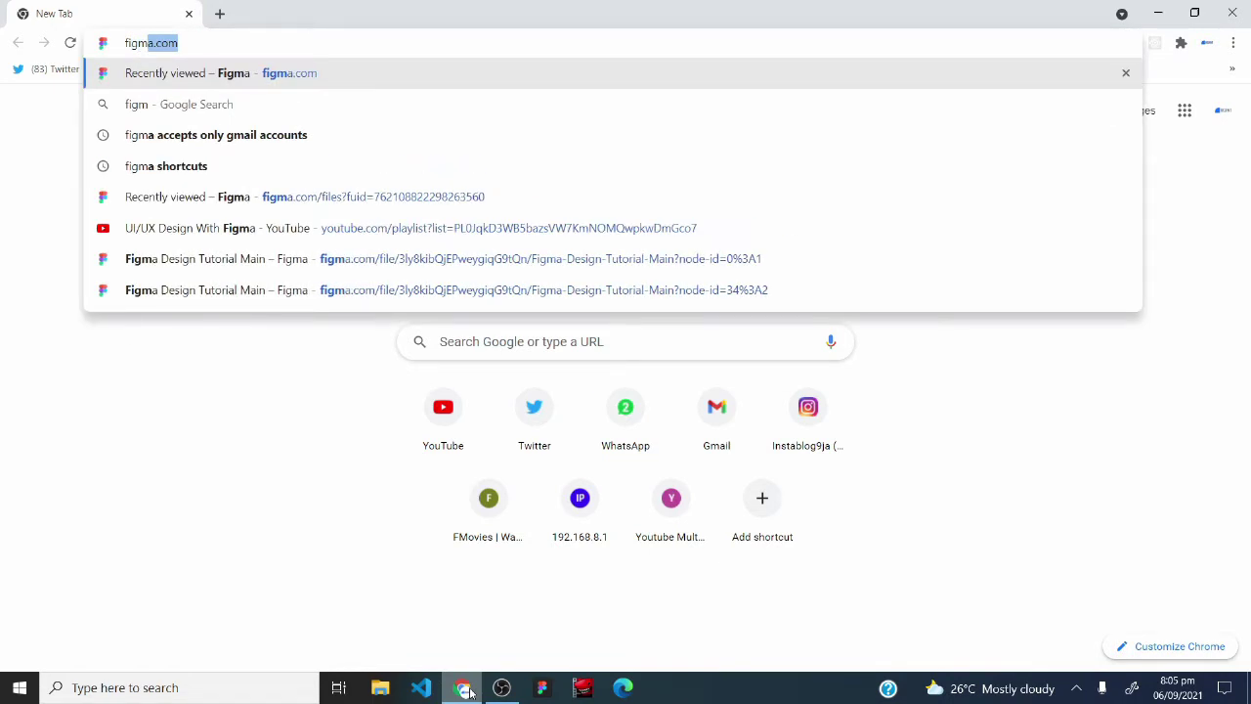
pyautogui.press('Return')
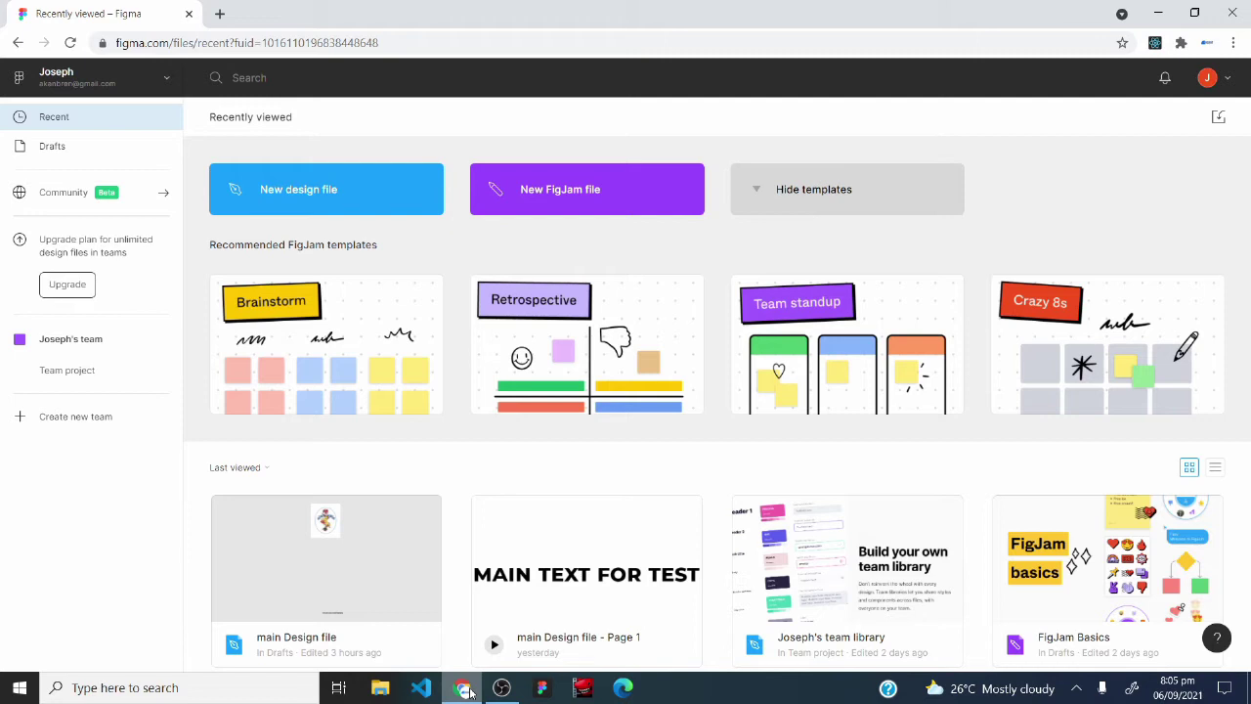
pyautogui.click(573, 211)
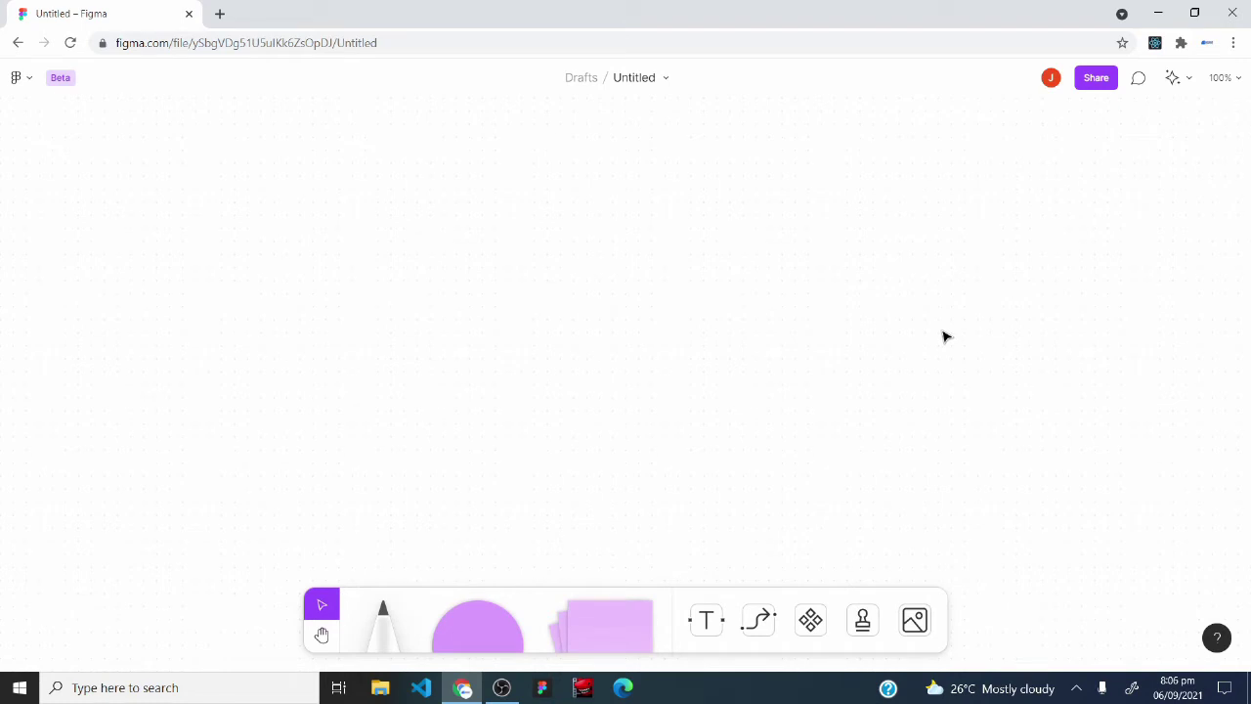
# Rename the untitled FigJam file to "Figjam Main file".
pyautogui.click(639, 81)
pyautogui.press('BackSpace')
pyautogui.write('Figjam Main file')
pyautogui.press('Return')
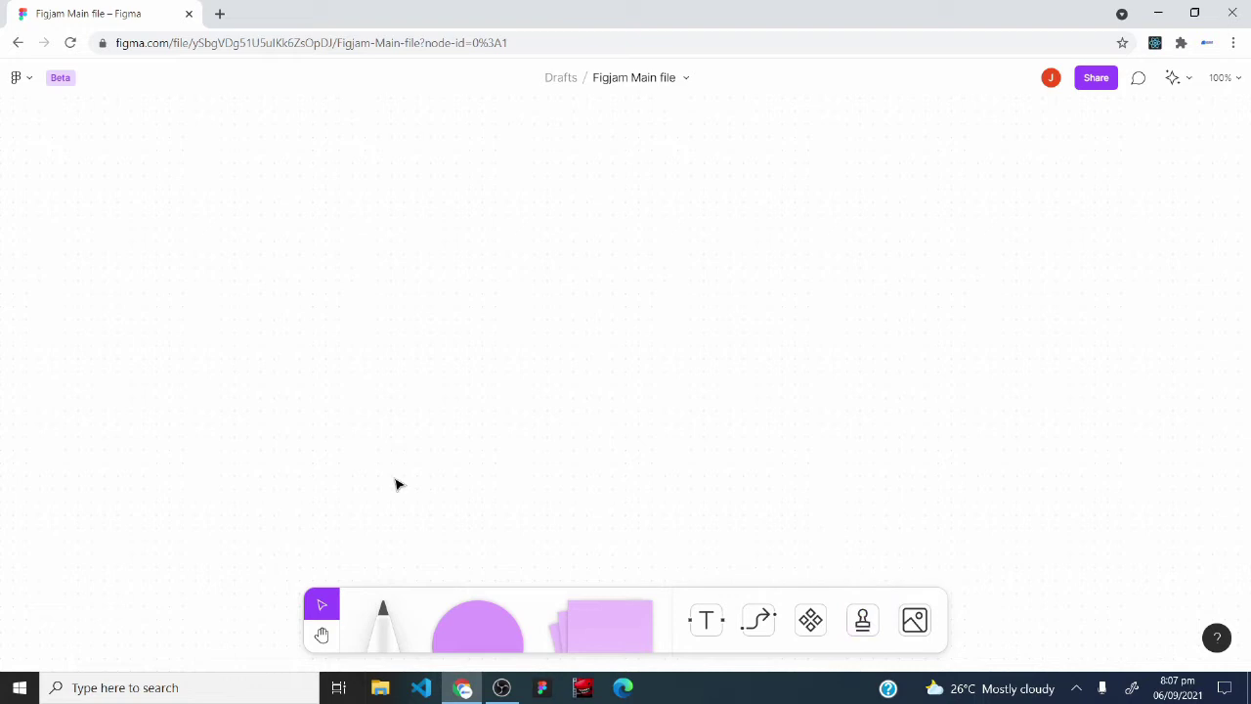
# Draw a thin red wavy marker stroke mid-canvas and a shorter thick red stroke to its left.
pyautogui.click(380, 631)
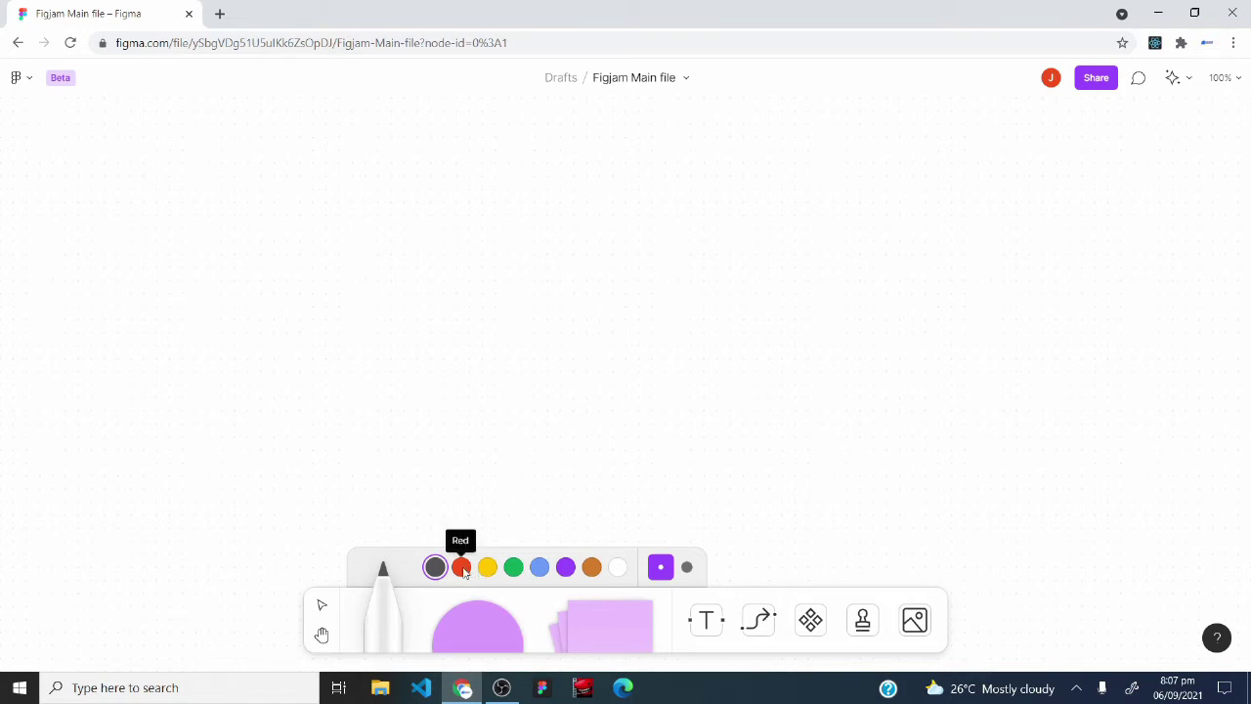
pyautogui.click(461, 568)
pyautogui.moveTo(440, 385)
pyautogui.mouseDown()
pyautogui.moveTo(417, 341)
pyautogui.moveTo(434, 270)
pyautogui.moveTo(490, 237)
pyautogui.moveTo(528, 235)
pyautogui.moveTo(583, 272)
pyautogui.moveTo(611, 347)
pyautogui.moveTo(806, 404)
pyautogui.moveTo(839, 278)
pyautogui.moveTo(877, 243)
pyautogui.mouseUp()
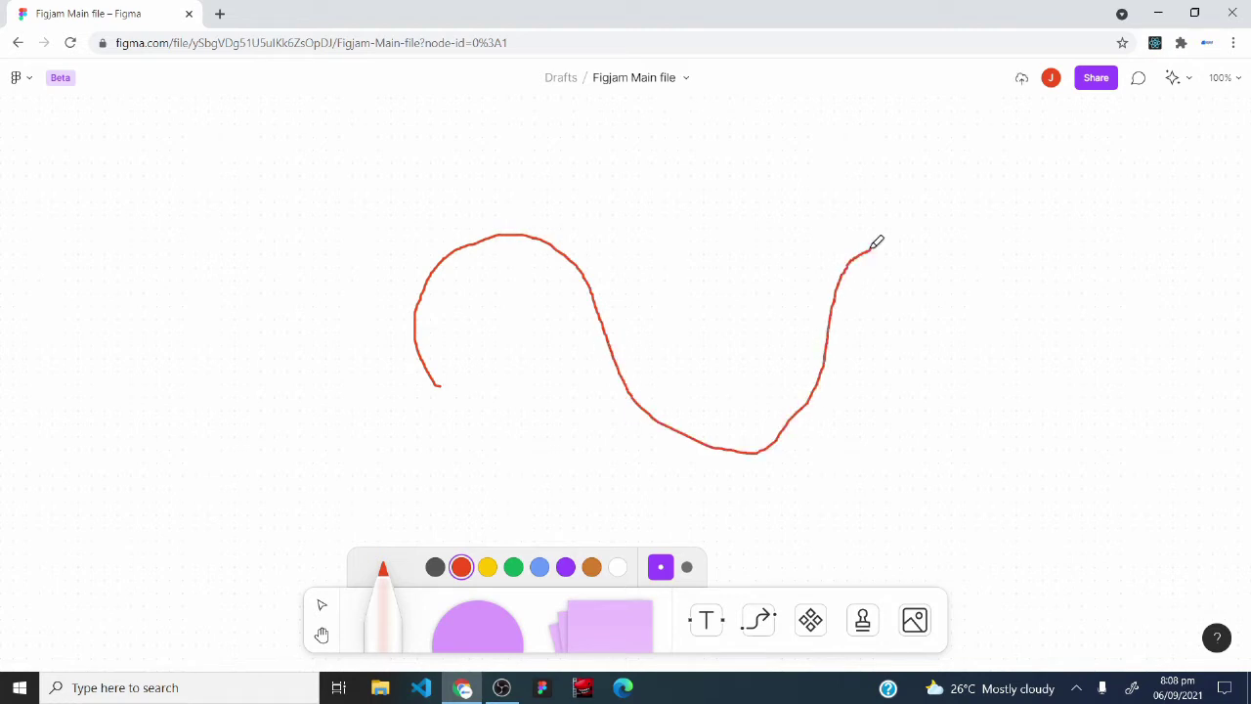
pyautogui.click(689, 568)
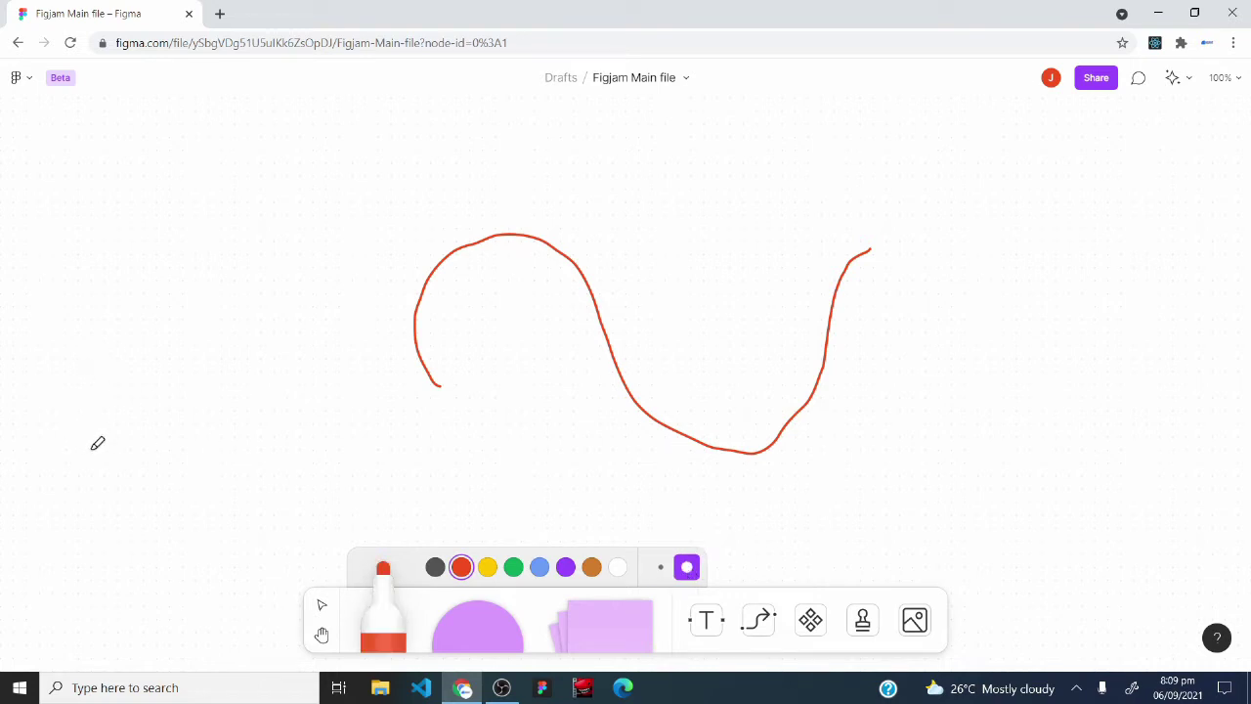
pyautogui.moveTo(92, 449)
pyautogui.mouseDown()
pyautogui.moveTo(162, 277)
pyautogui.moveTo(198, 258)
pyautogui.moveTo(242, 294)
pyautogui.moveTo(237, 376)
pyautogui.moveTo(213, 432)
pyautogui.moveTo(223, 452)
pyautogui.moveTo(309, 437)
pyautogui.moveTo(325, 408)
pyautogui.mouseUp()
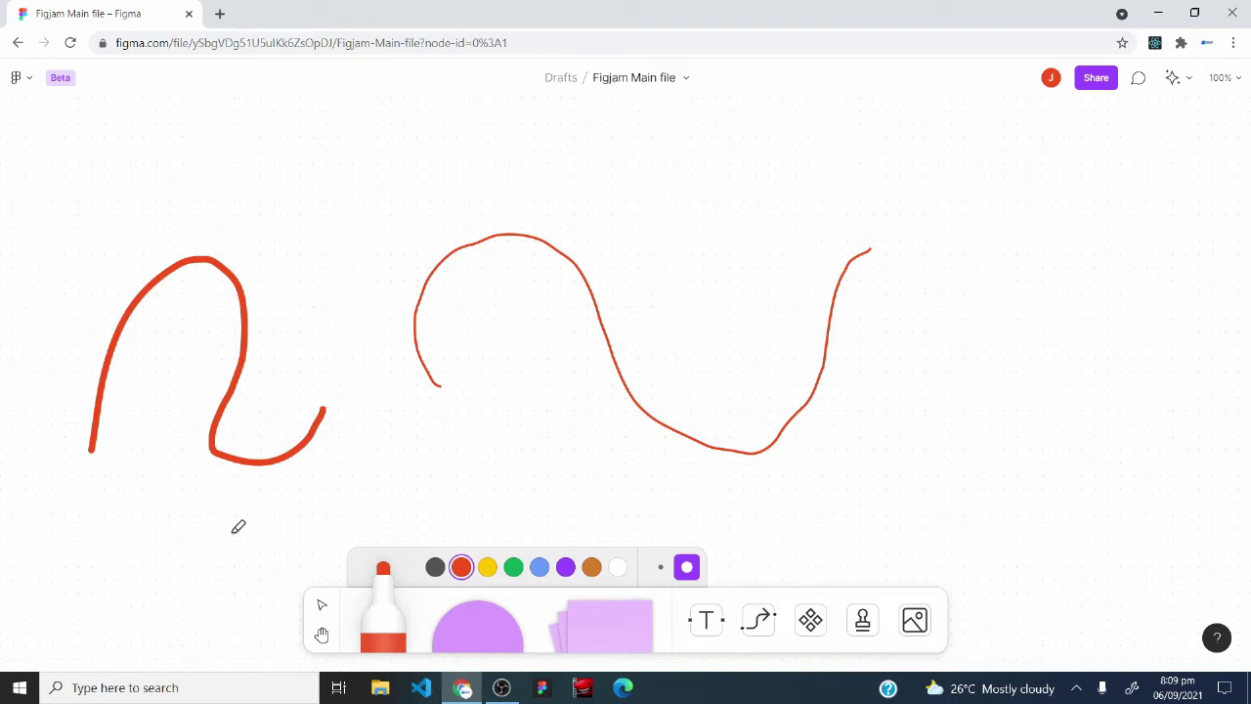
# Select the thick red stroke and move it slightly up and to the right.
pyautogui.click(322, 607)
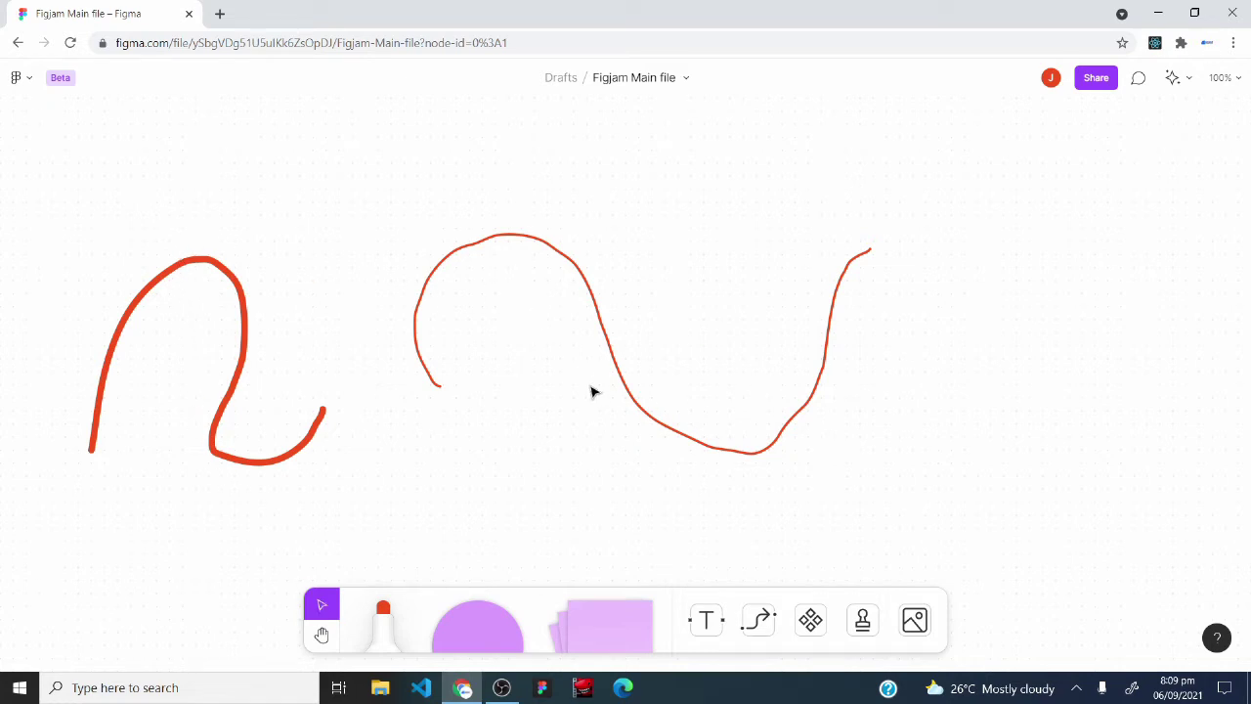
pyautogui.click(192, 265)
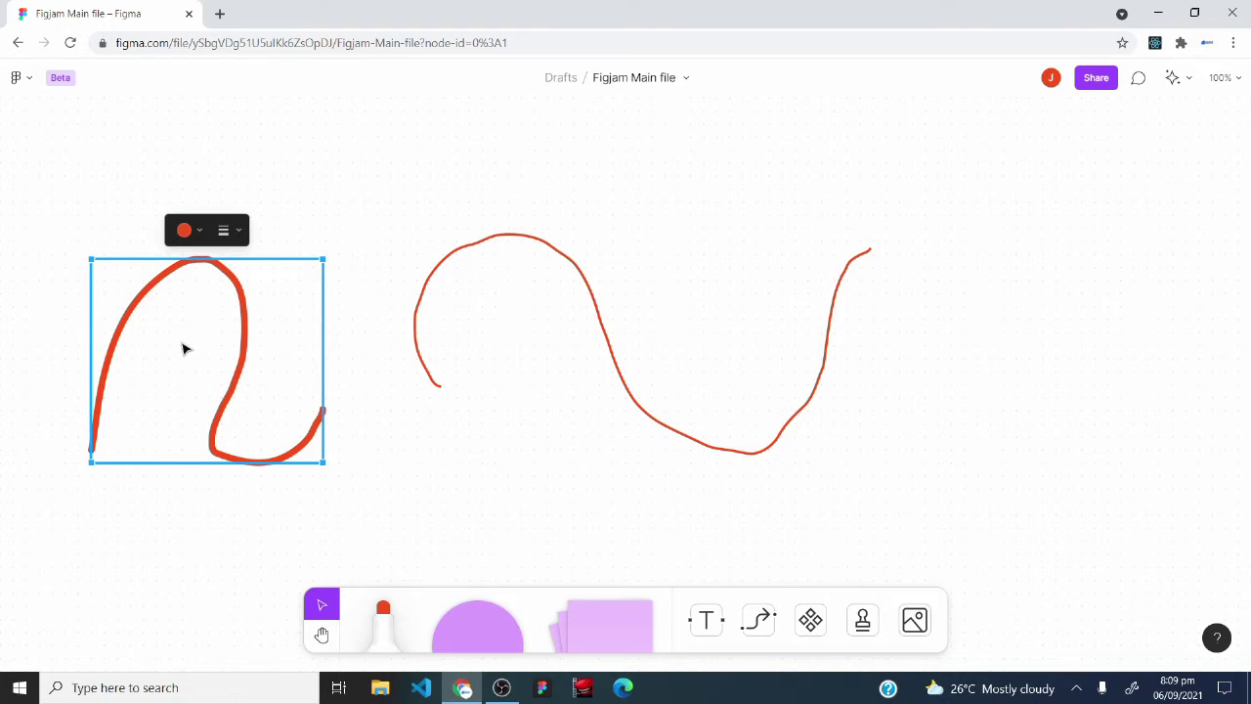
pyautogui.moveTo(186, 349)
pyautogui.mouseDown()
pyautogui.moveTo(284, 264)
pyautogui.moveTo(811, 322)
pyautogui.moveTo(355, 315)
pyautogui.moveTo(215, 329)
pyautogui.mouseUp()
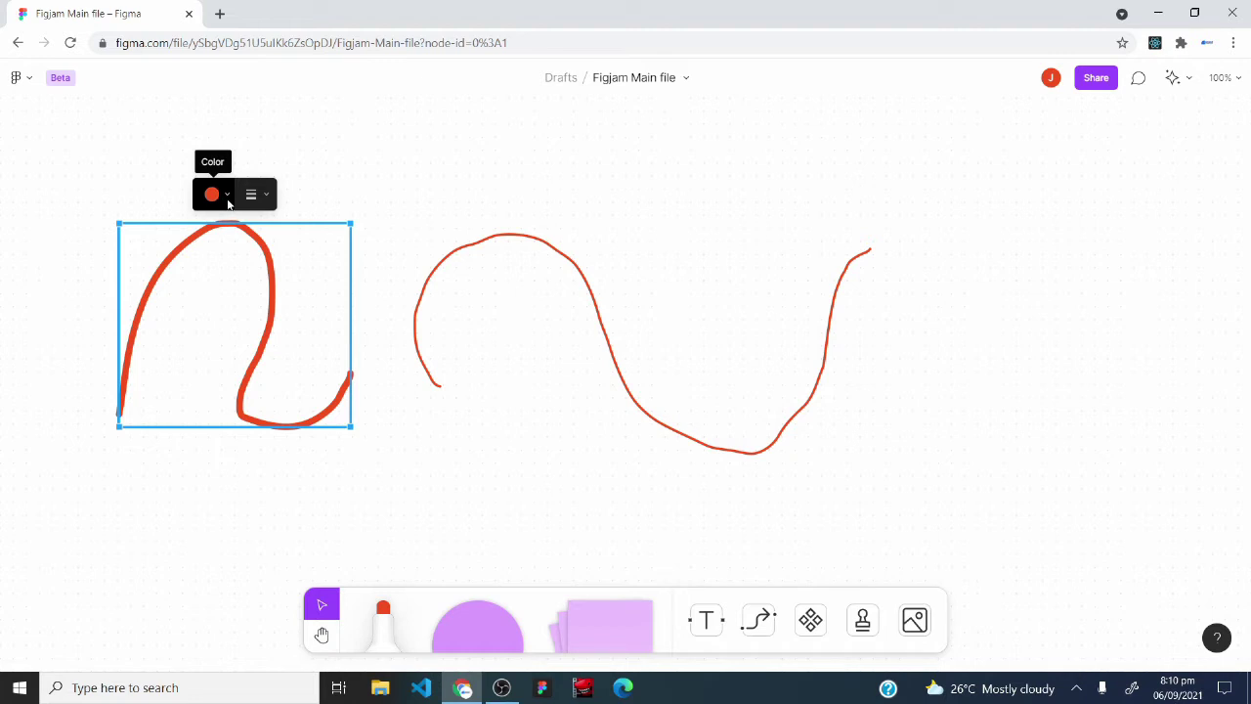
# Recolour the thick stroke green, set its line style to Thin, and deselect it.
pyautogui.click(228, 203)
pyautogui.click(227, 238)
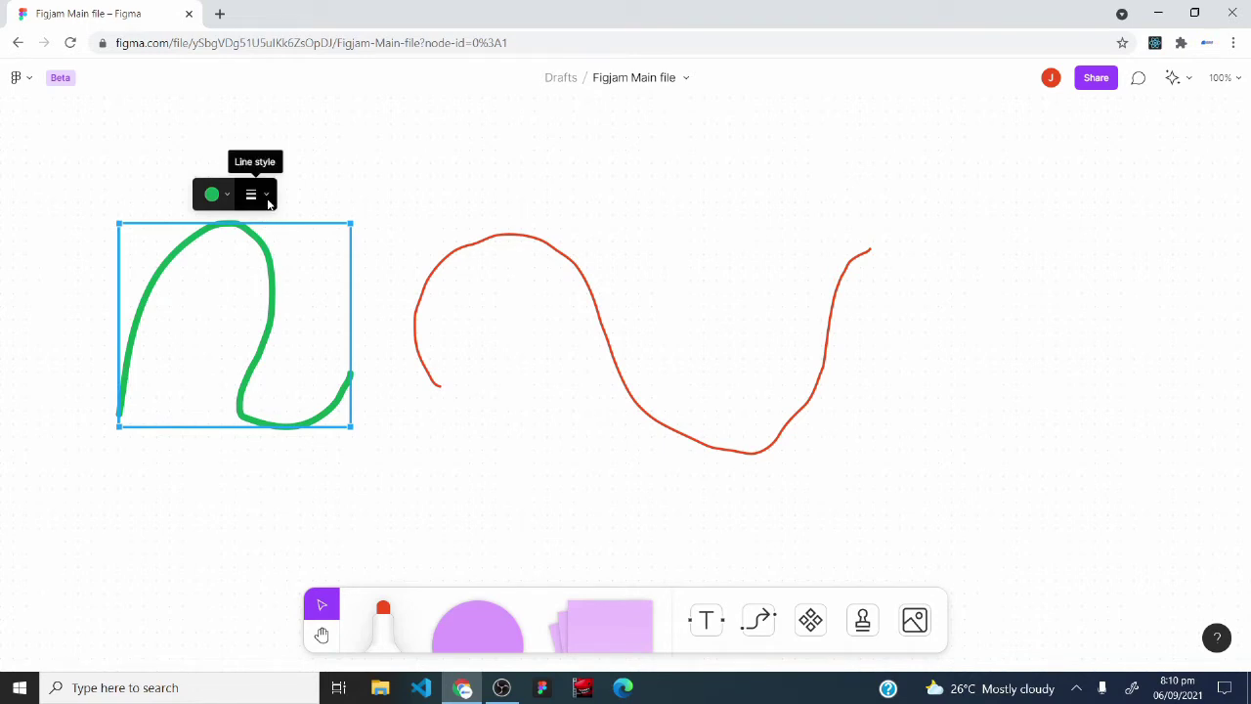
pyautogui.click(269, 199)
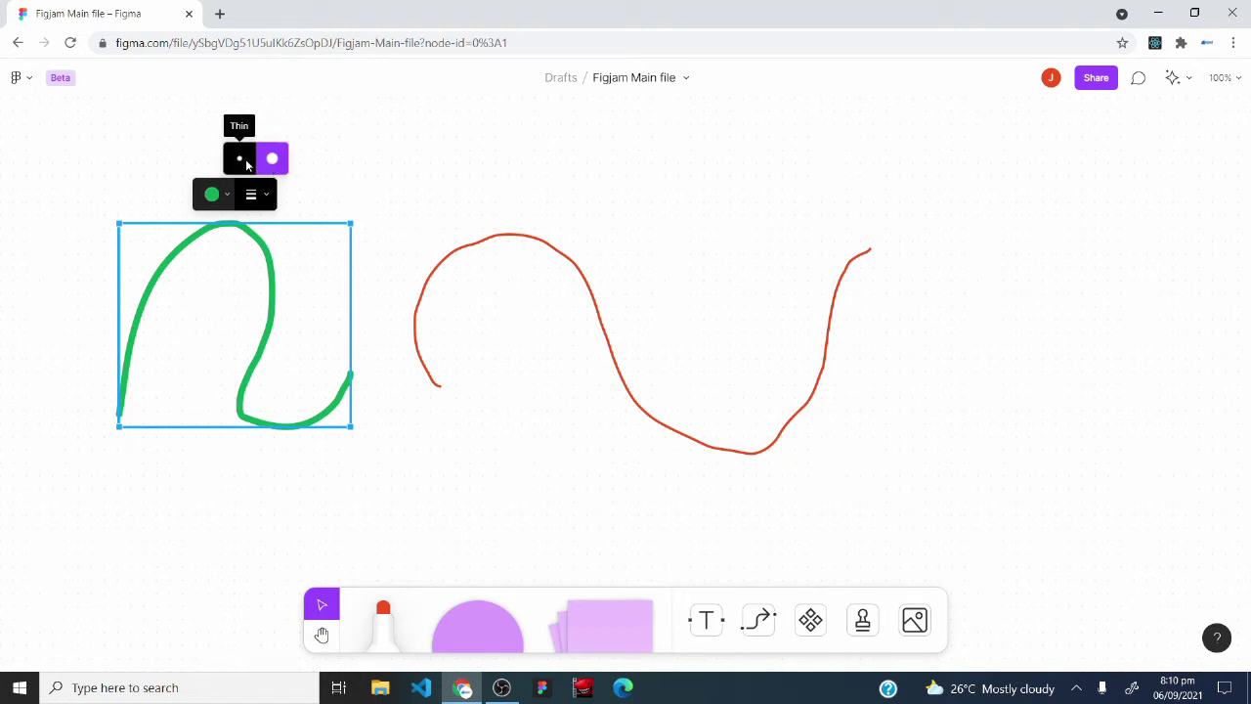
pyautogui.click(239, 162)
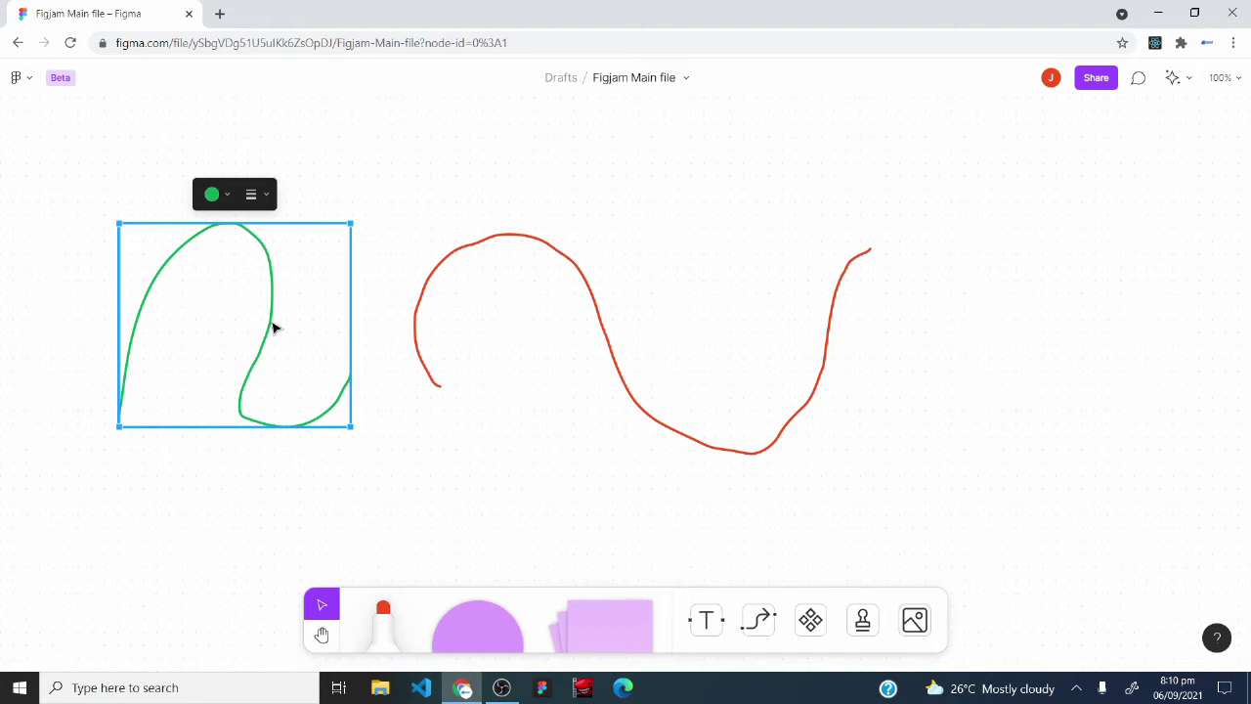
pyautogui.click(117, 537)
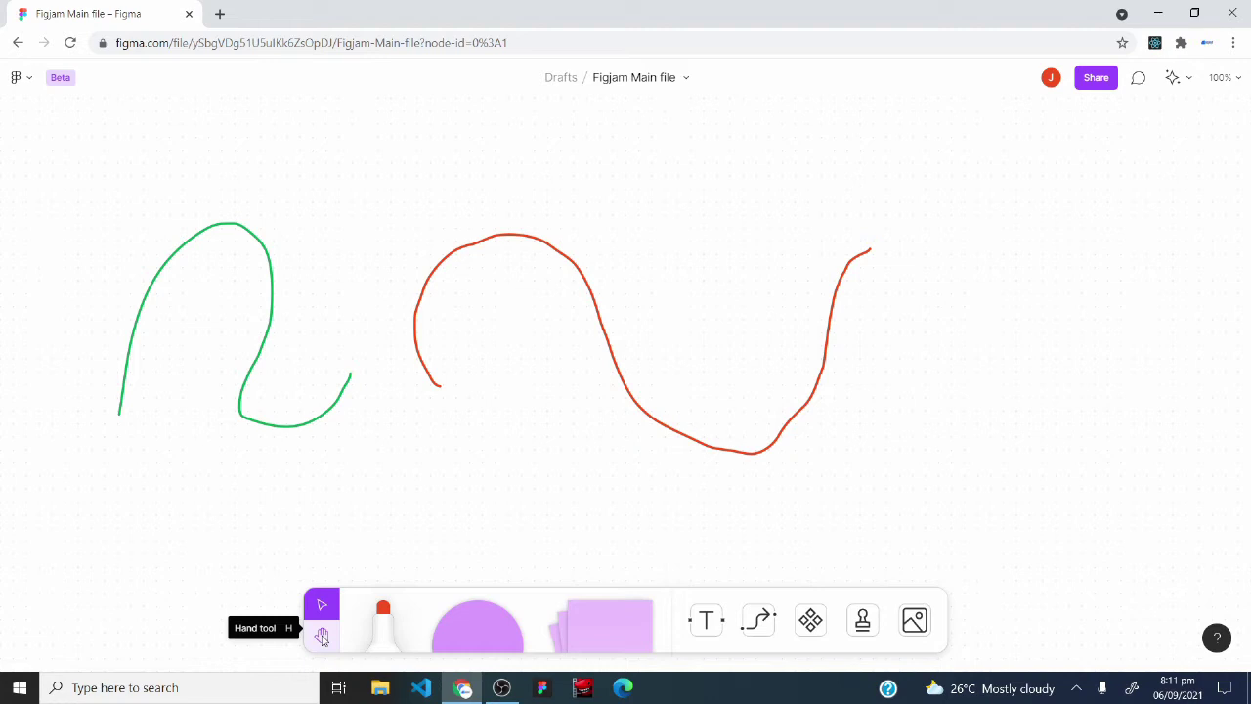
# Pan around the canvas with the Hand tool to view the strokes and the empty area around them.
pyautogui.click(322, 636)
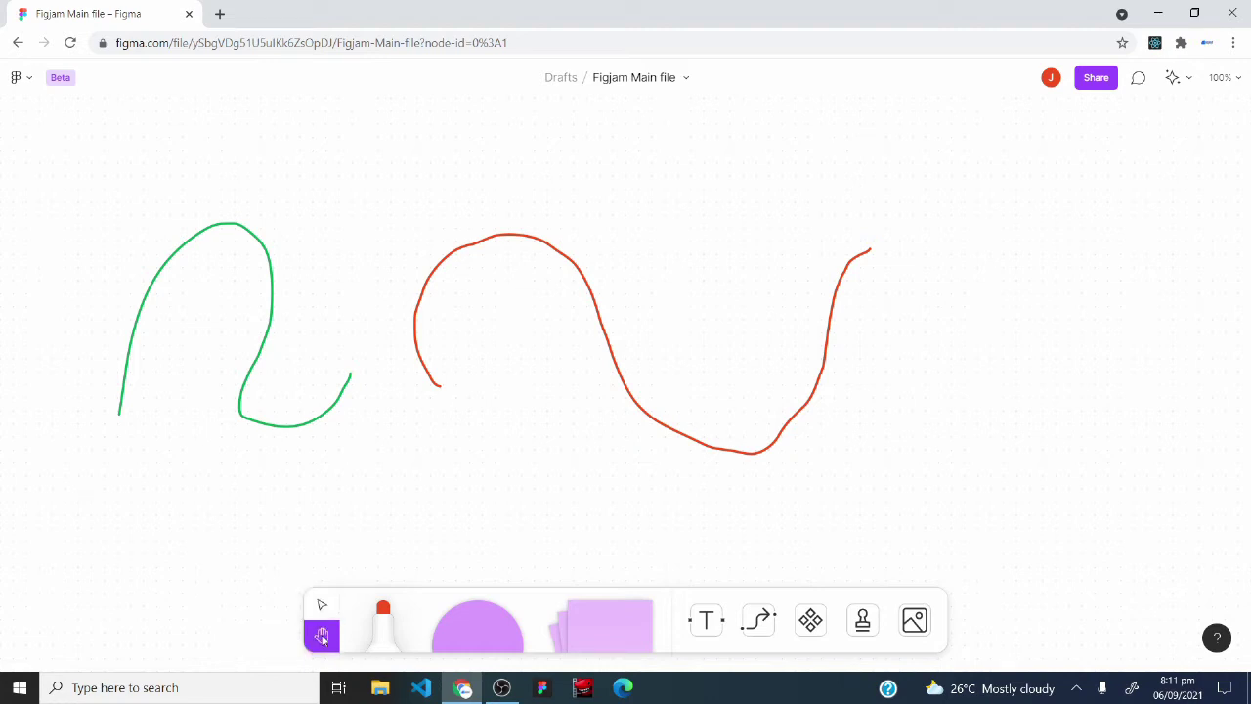
pyautogui.moveTo(435, 342); pyautogui.dragTo(548, 316)
pyautogui.moveTo(675, 241); pyautogui.dragTo(487, 341)
pyautogui.moveTo(335, 399); pyautogui.dragTo(583, 364)
pyautogui.hscroll(-5, 768, 397)
pyautogui.scroll(2, 768, 397)
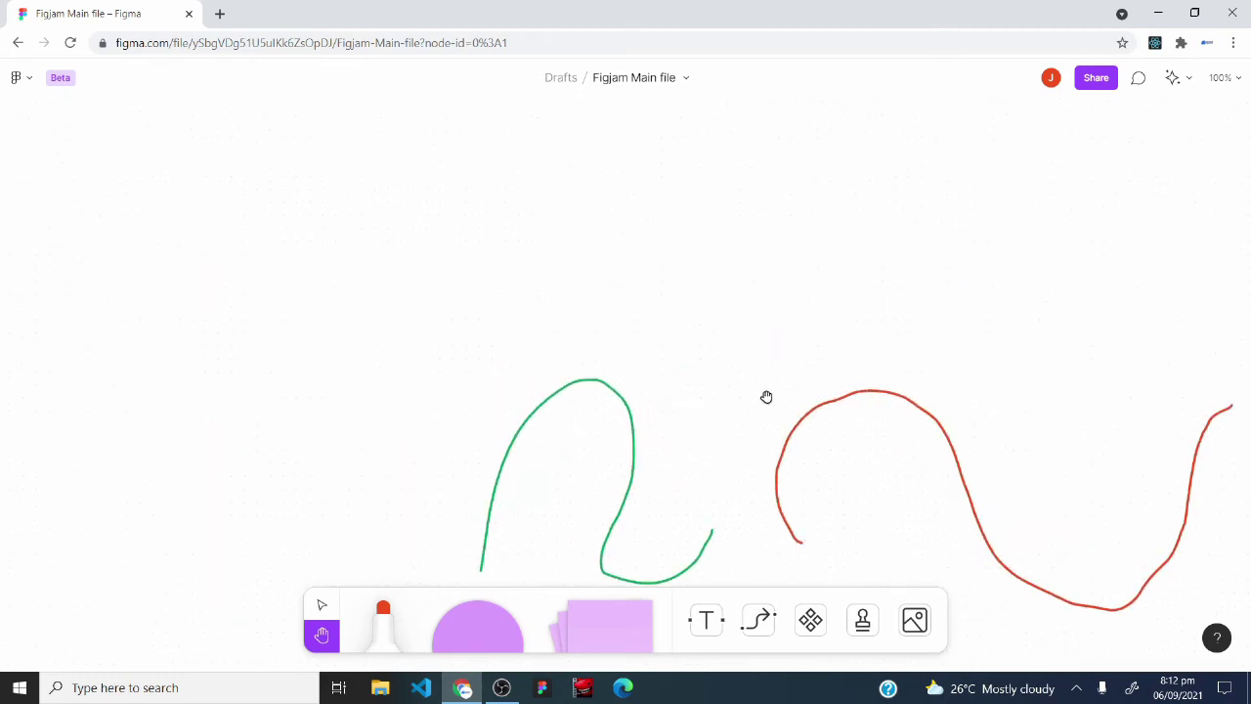
pyautogui.hscroll(15, 762, 414)
pyautogui.hscroll(-15, 772, 523)
pyautogui.scroll(-3, 773, 523)
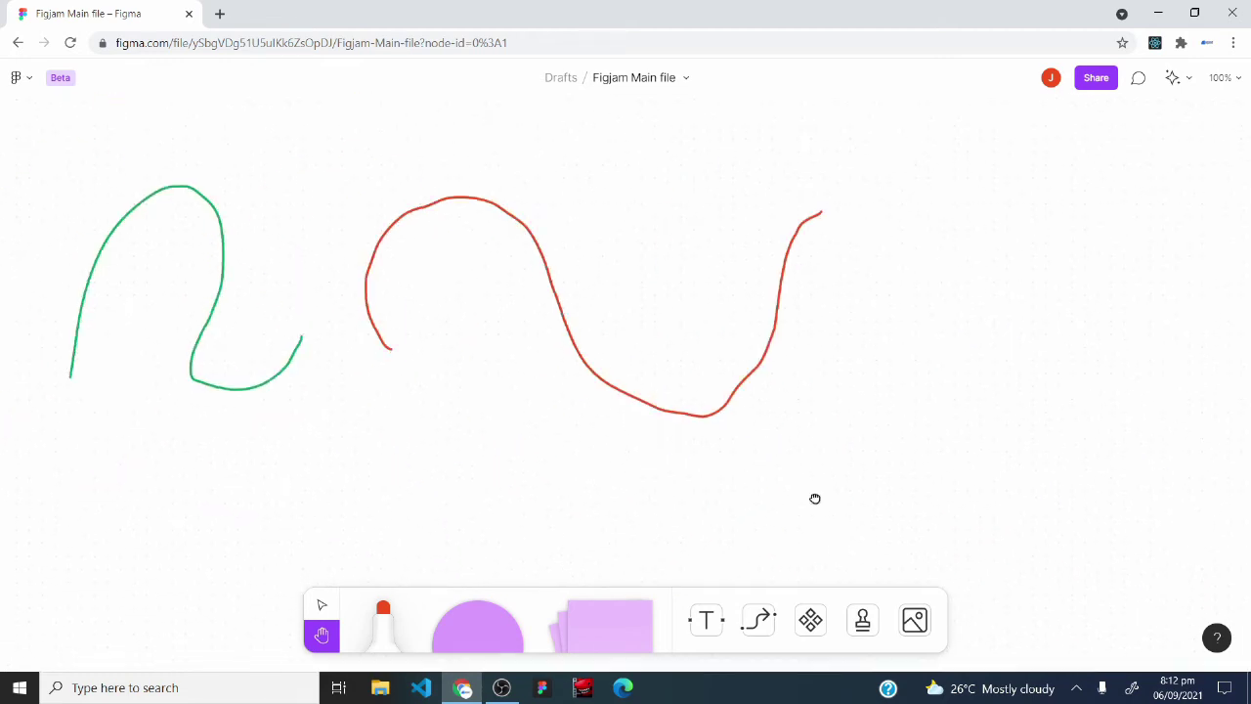
pyautogui.scroll(2, 249, 377)
pyautogui.hscroll(-4, 462, 337)
pyautogui.scroll(5, 462, 337)
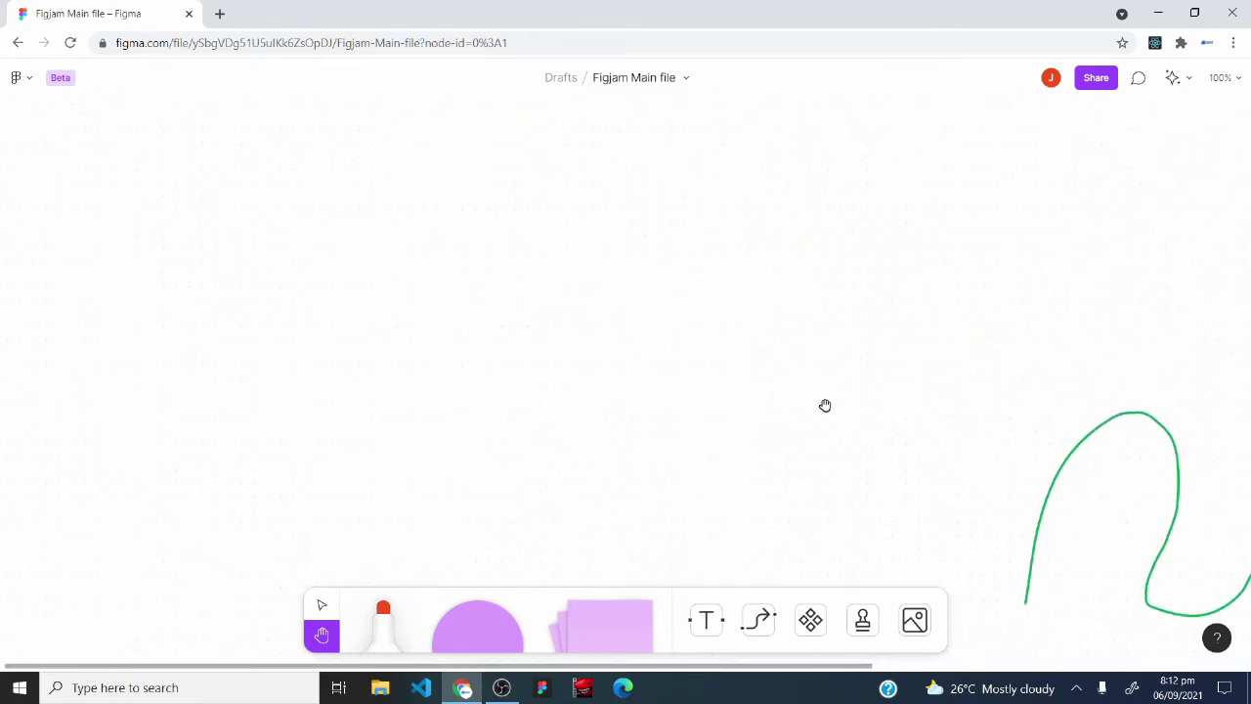
pyautogui.hscroll(16, 827, 404)
pyautogui.scroll(-2, 827, 405)
pyautogui.scroll(1, 813, 284)
pyautogui.scroll(-4, 662, 422)
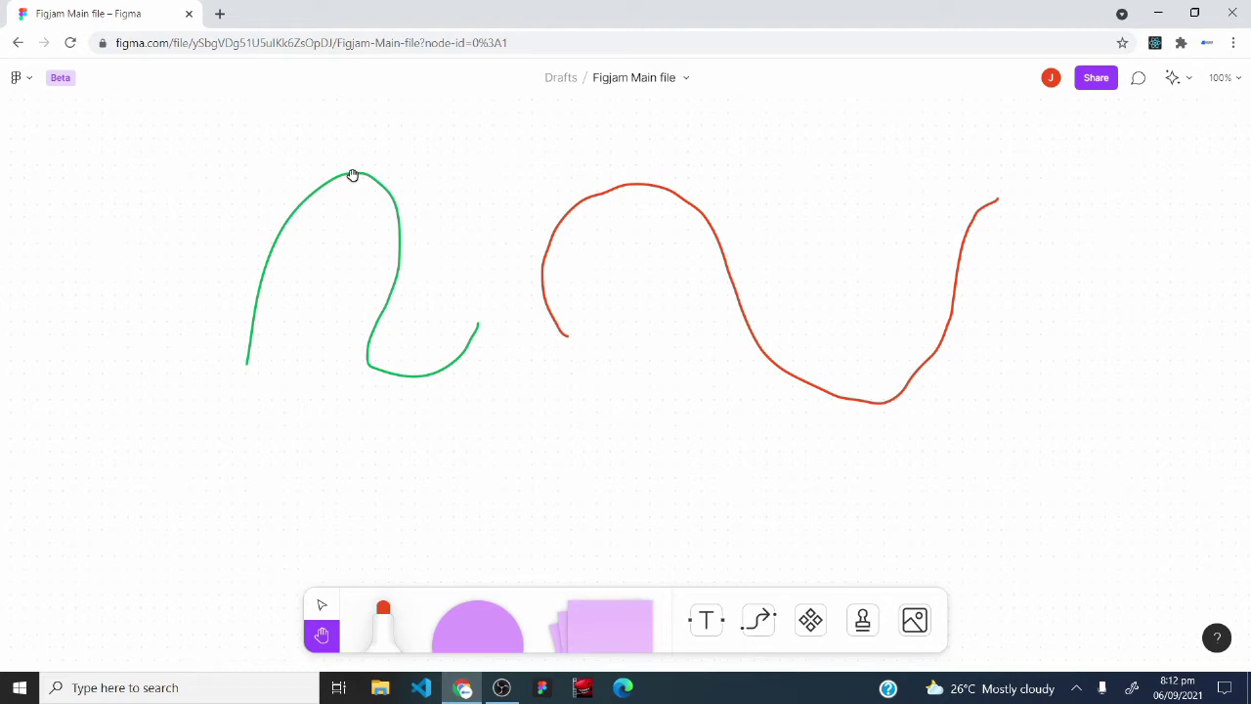
# Delete the green and the red strokes from the canvas.
pyautogui.click(320, 610)
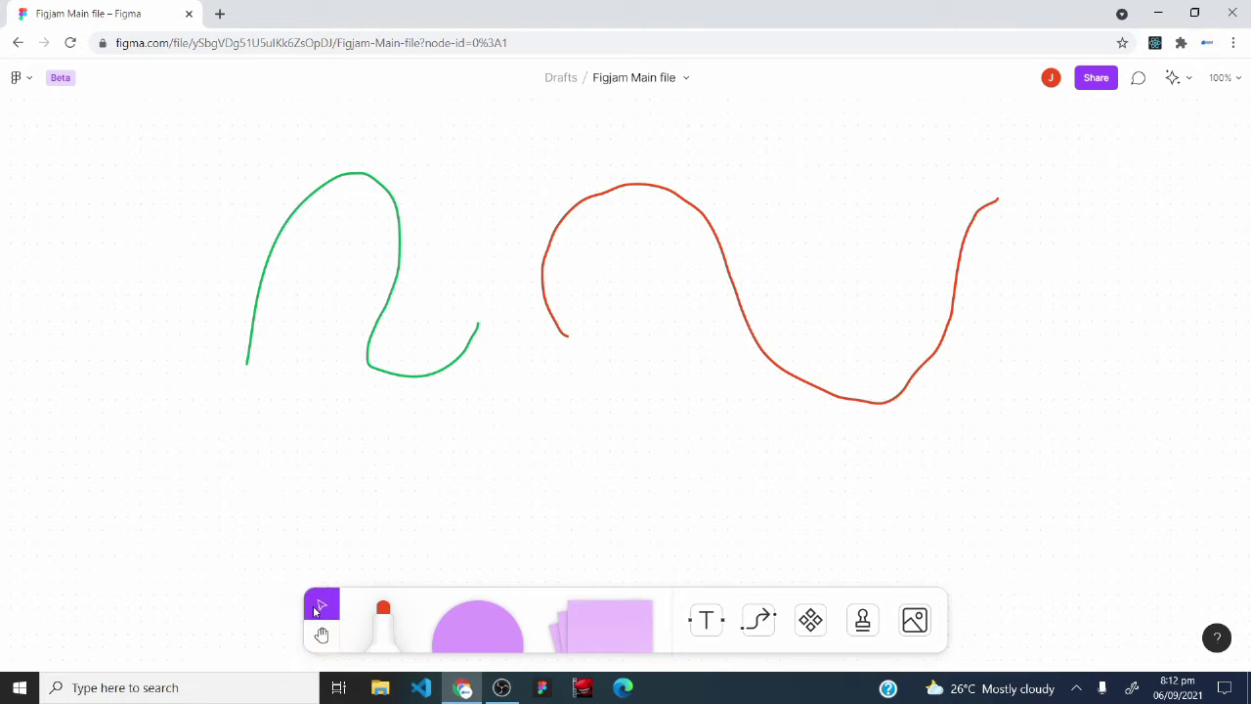
pyautogui.click(354, 174)
pyautogui.press('Delete')
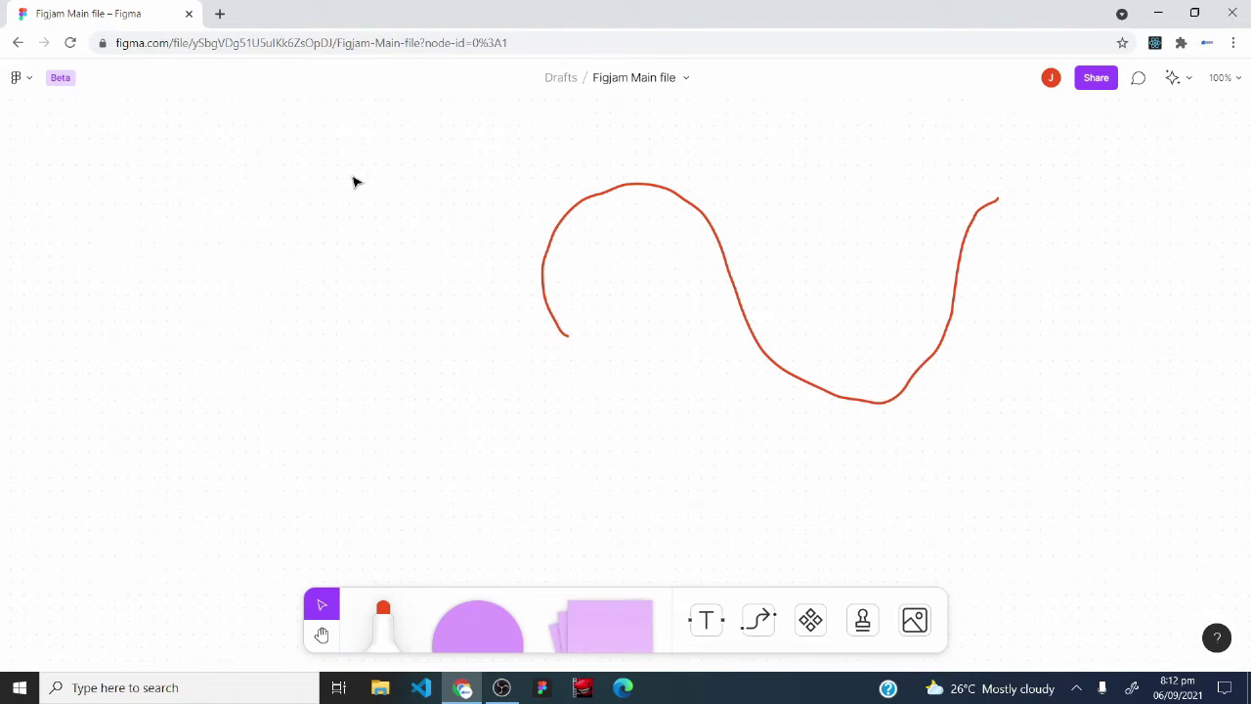
pyautogui.click(586, 202)
pyautogui.press('Delete')
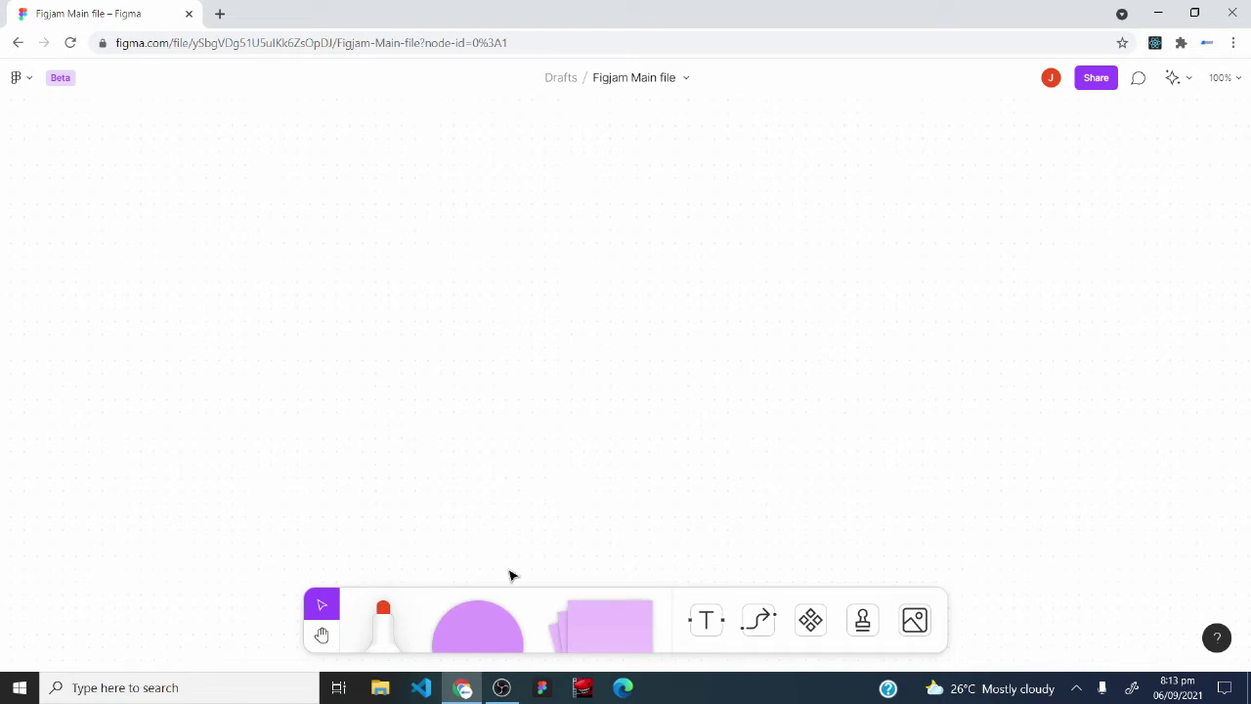
# Place a right-leaning parallelogram at its default size on the canvas and label it "Text".
pyautogui.click(475, 612)
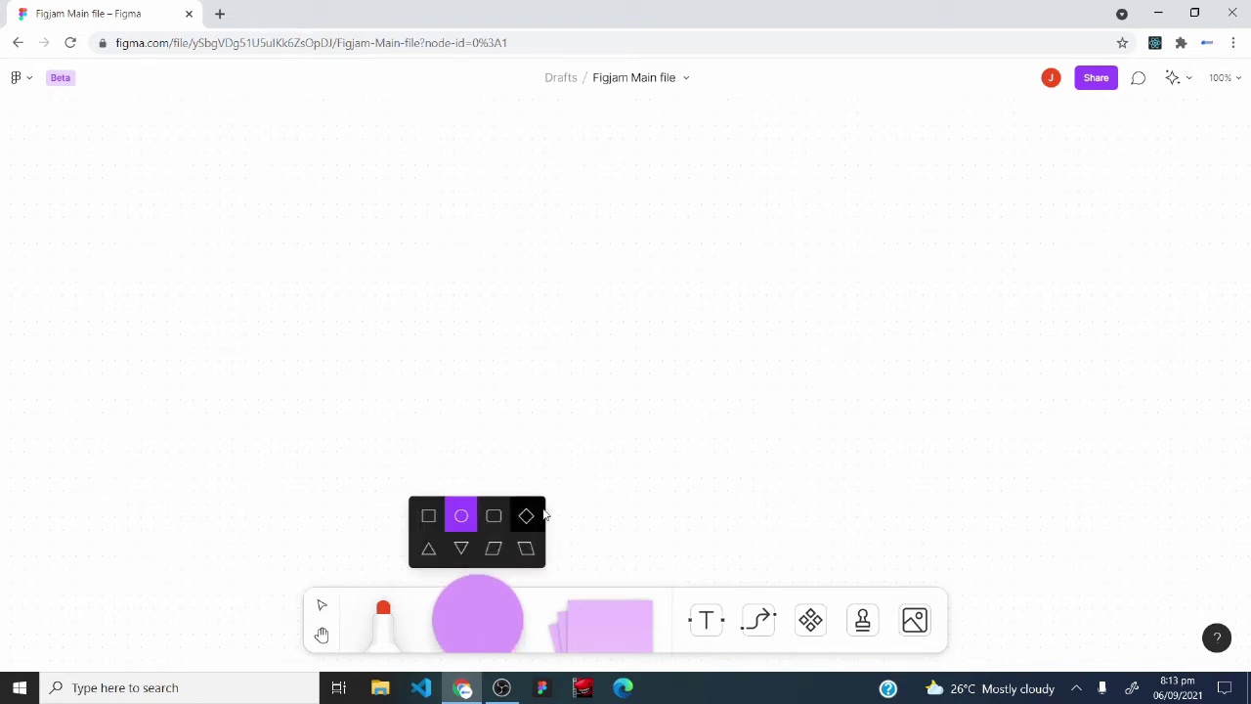
pyautogui.click(496, 553)
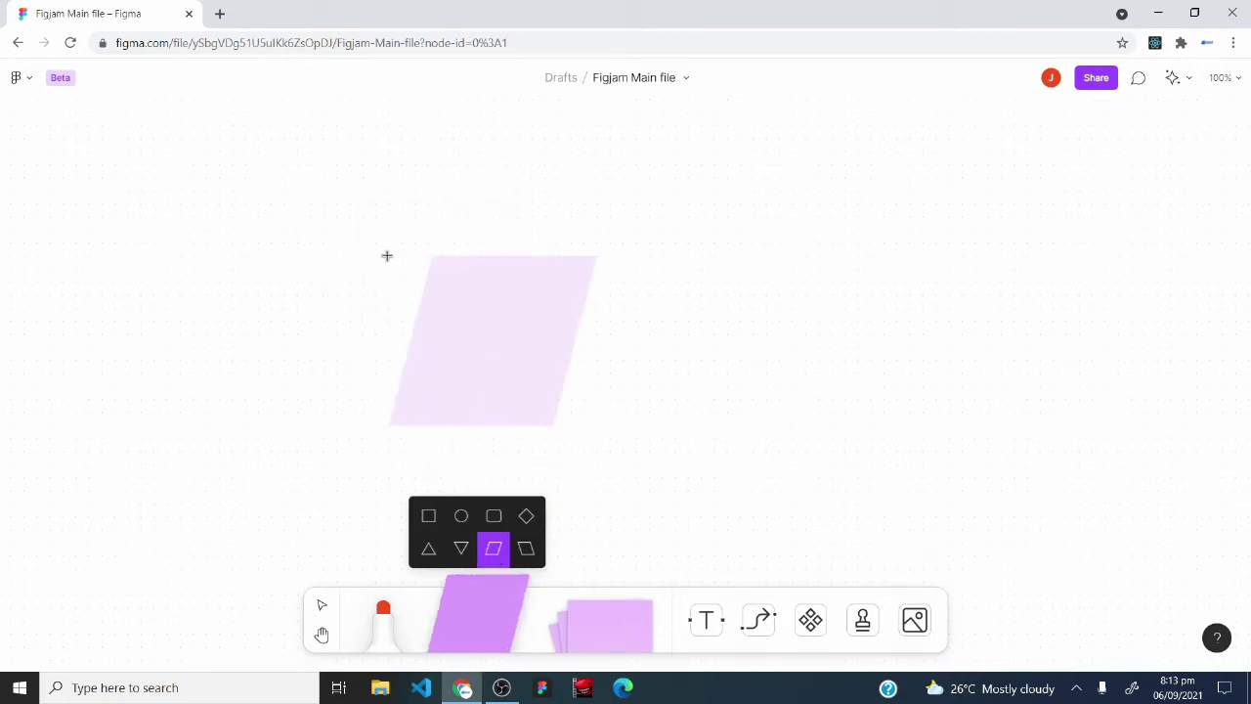
pyautogui.click(386, 255)
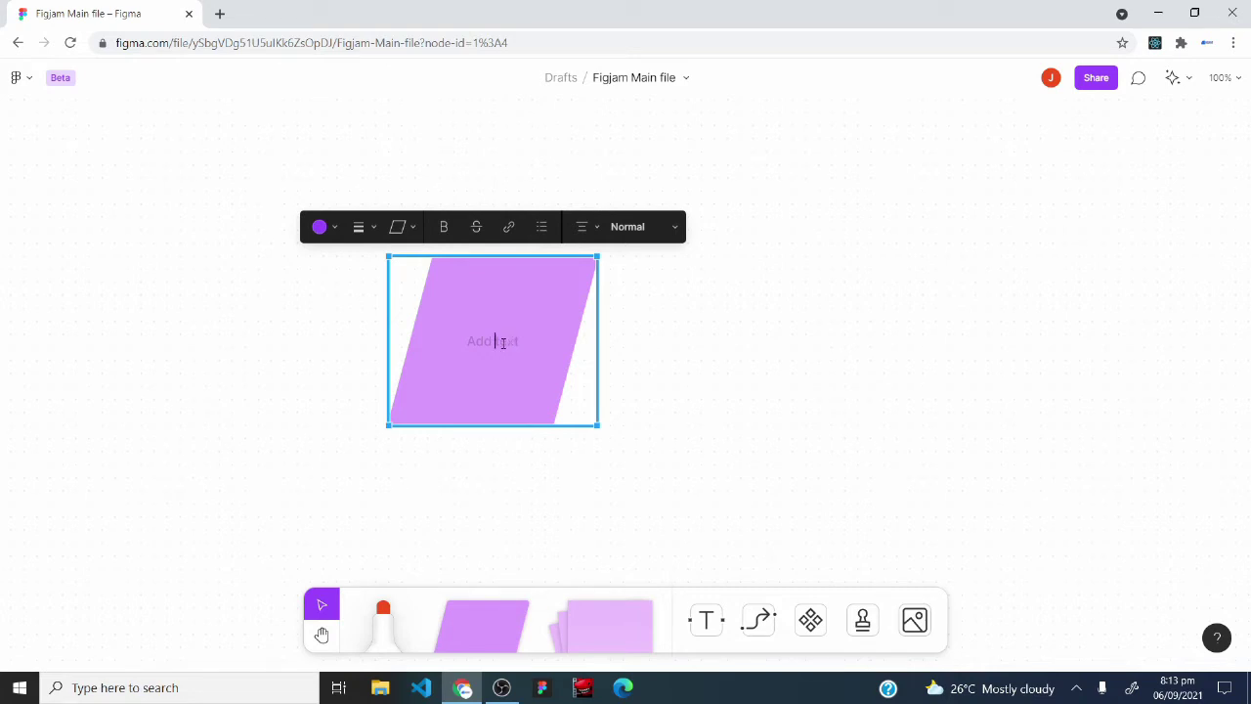
pyautogui.write('Text')
# Try a blue fill on the parallelogram and set the fill back to purple.
pyautogui.moveTo(480, 290)
pyautogui.click(334, 234)
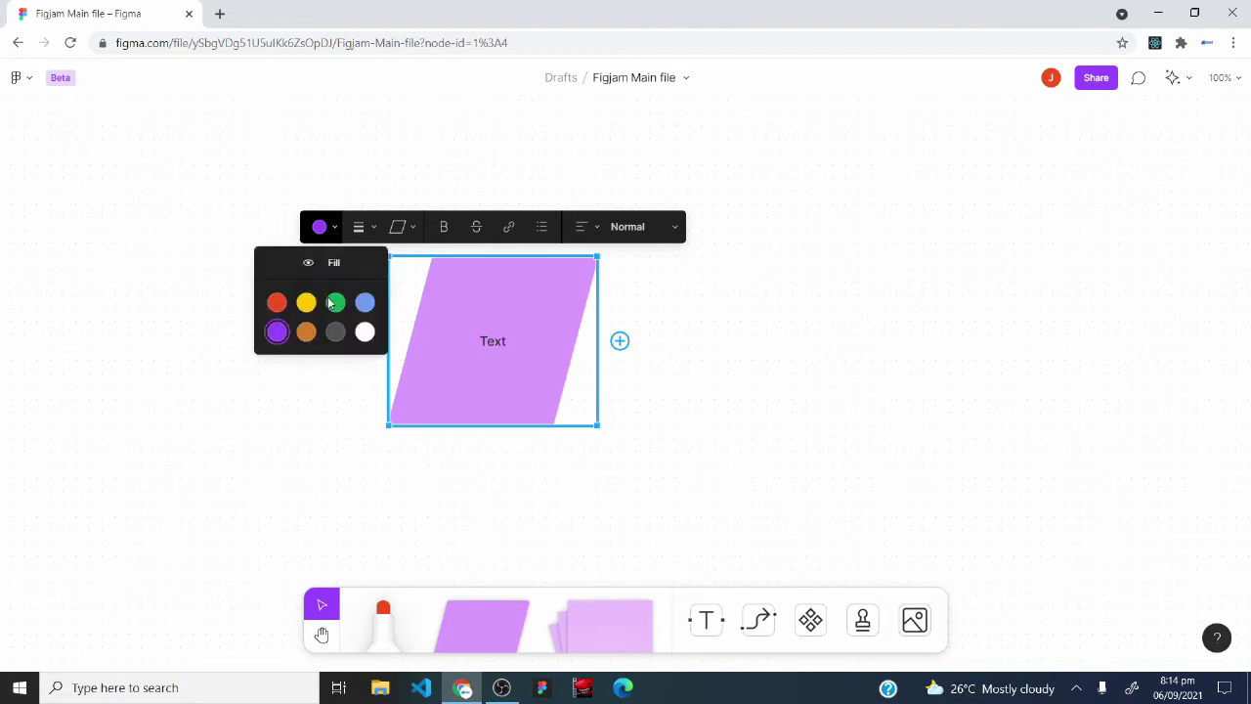
pyautogui.click(365, 302)
pyautogui.click(336, 232)
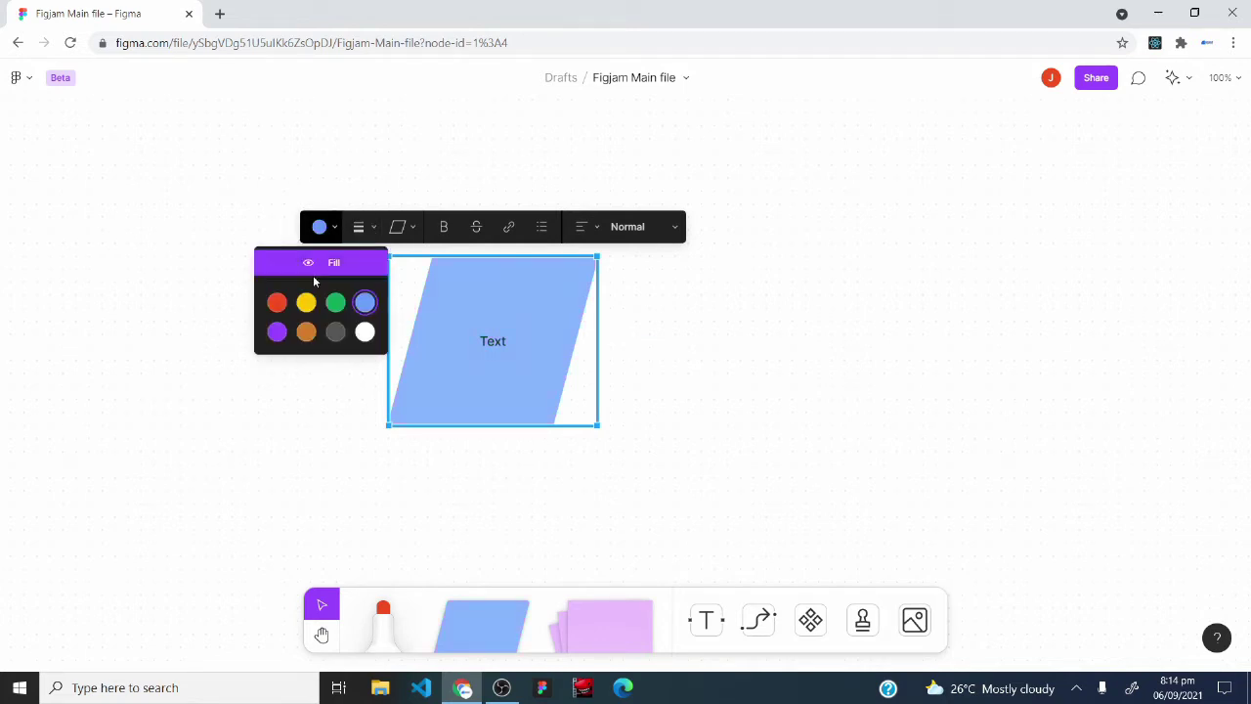
pyautogui.click(277, 332)
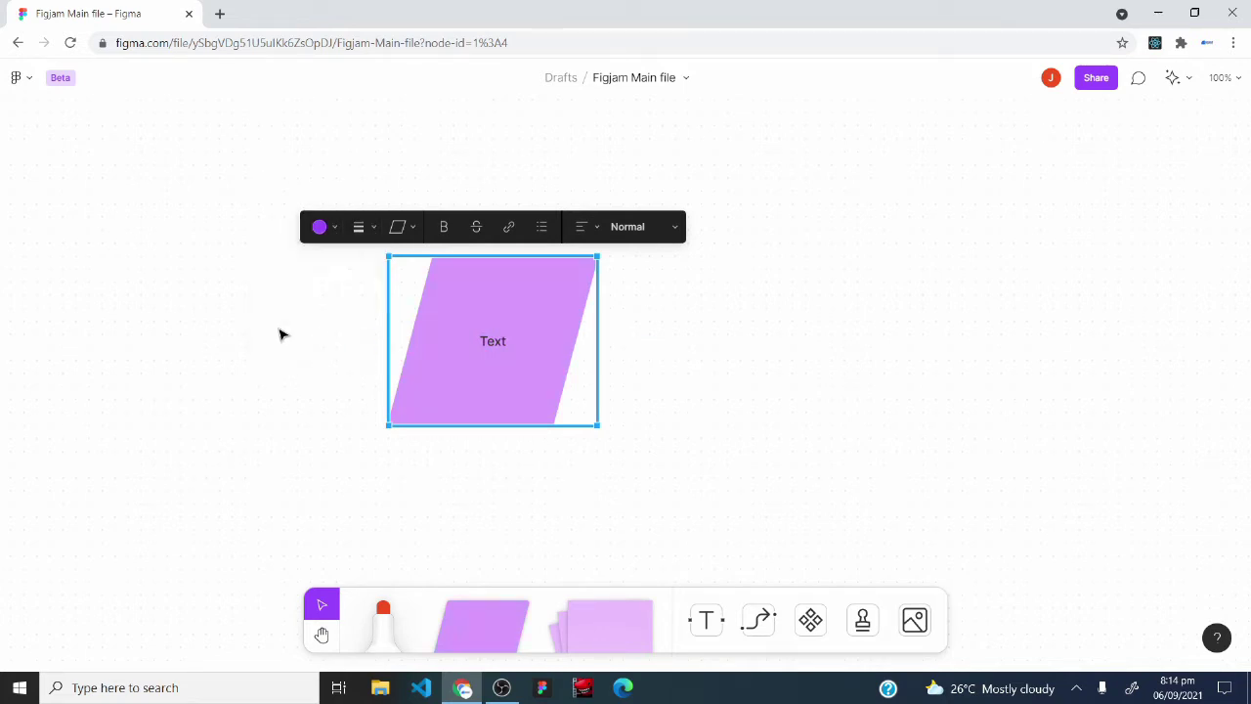
# Try a dashed border on the parallelogram and set the border style to None.
pyautogui.click(373, 232)
pyautogui.click(360, 200)
pyautogui.click(374, 230)
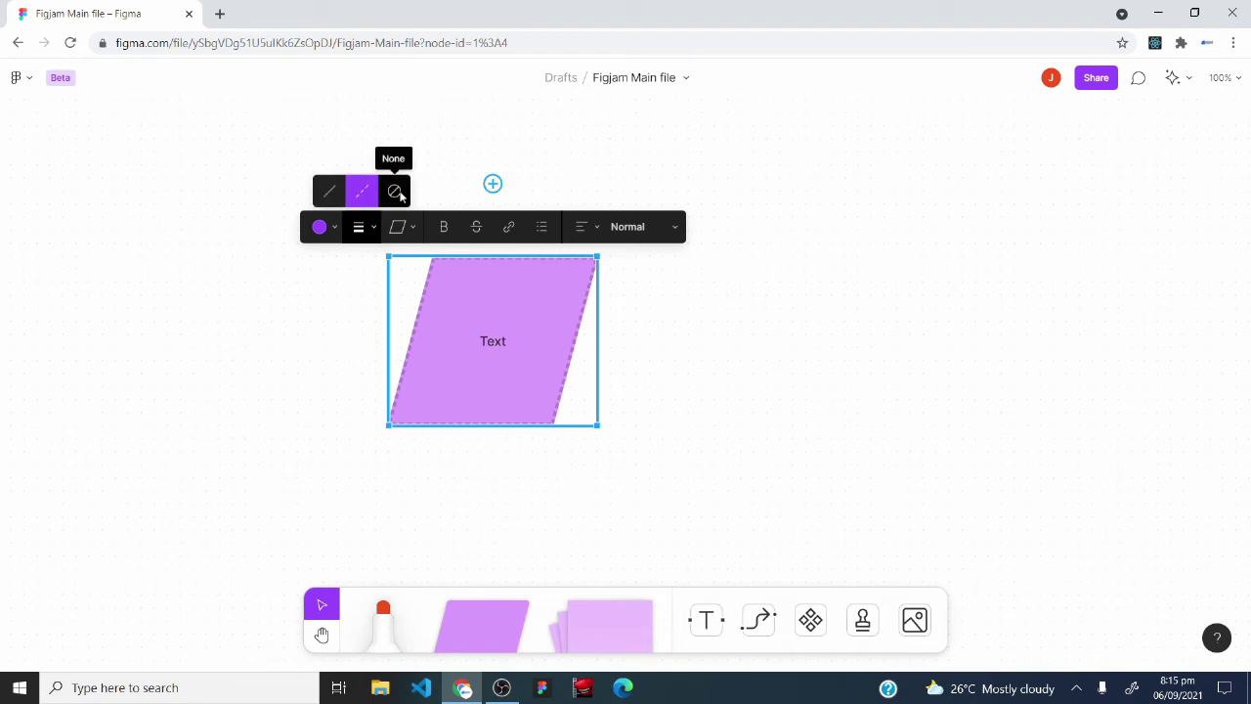
pyautogui.click(400, 195)
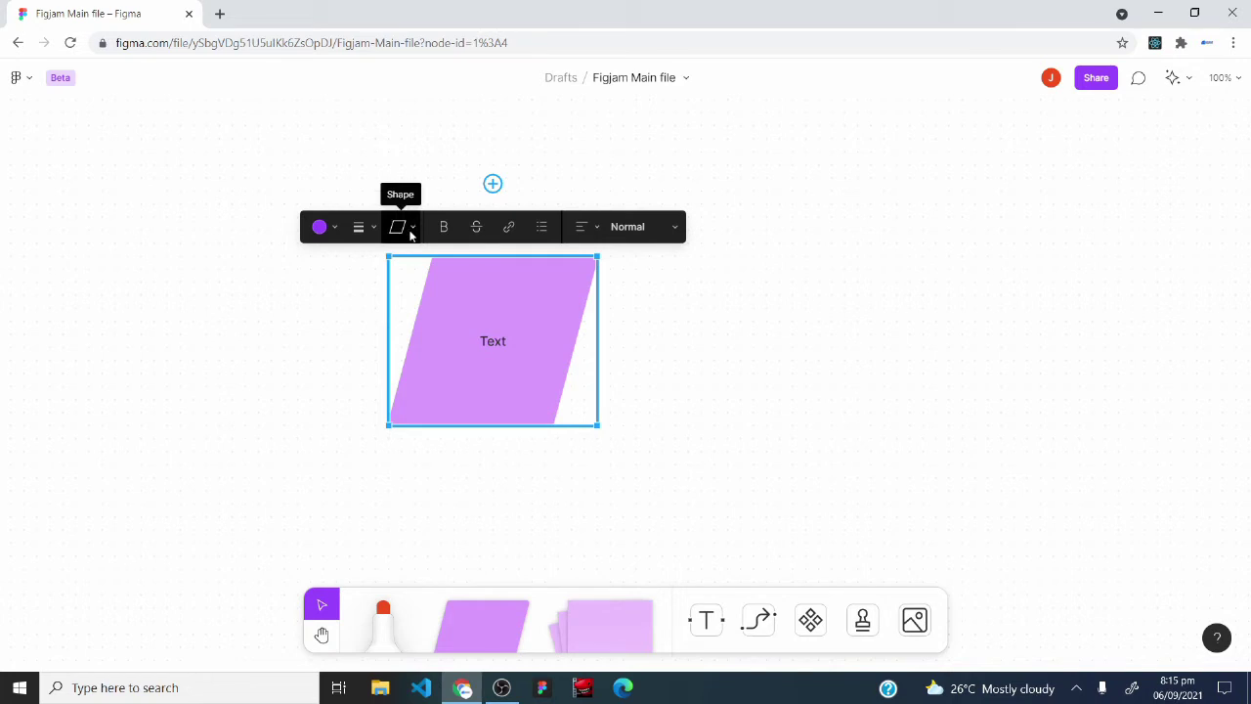
# Change the parallelogram's shape type to an ellipse, and finally to a rounded rectangle.
pyautogui.click(410, 231)
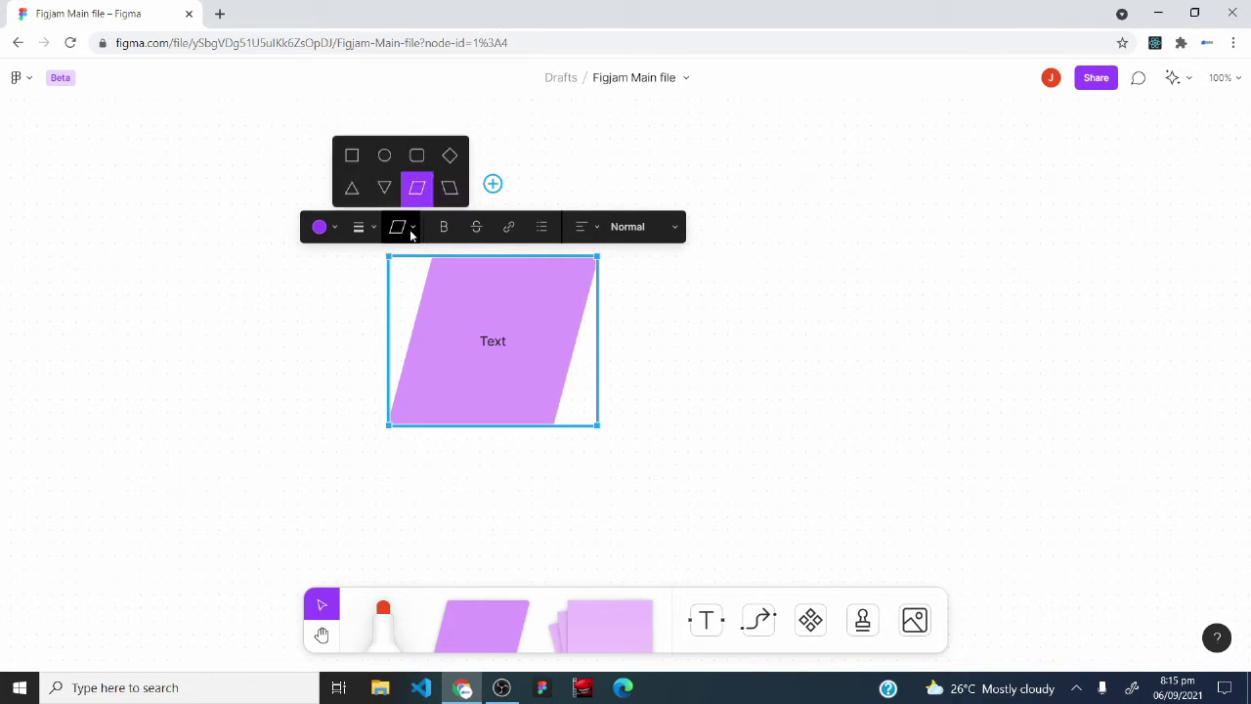
pyautogui.click(387, 164)
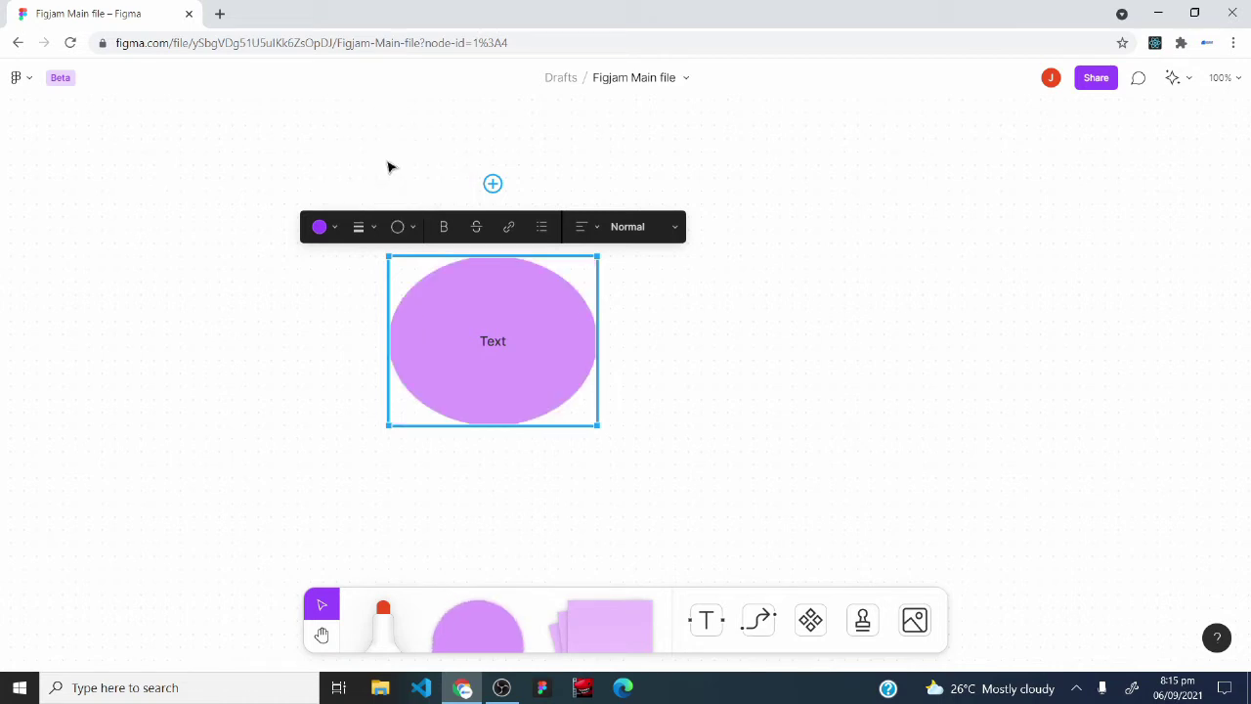
pyautogui.click(409, 227)
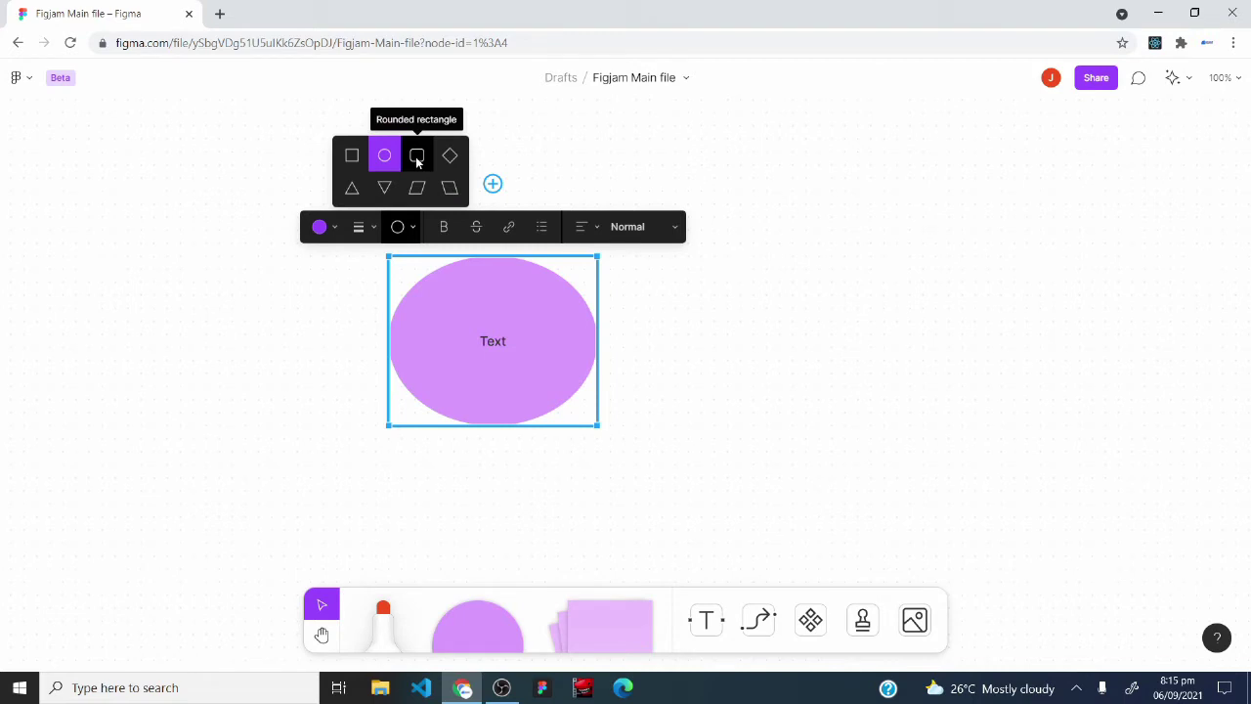
pyautogui.click(416, 159)
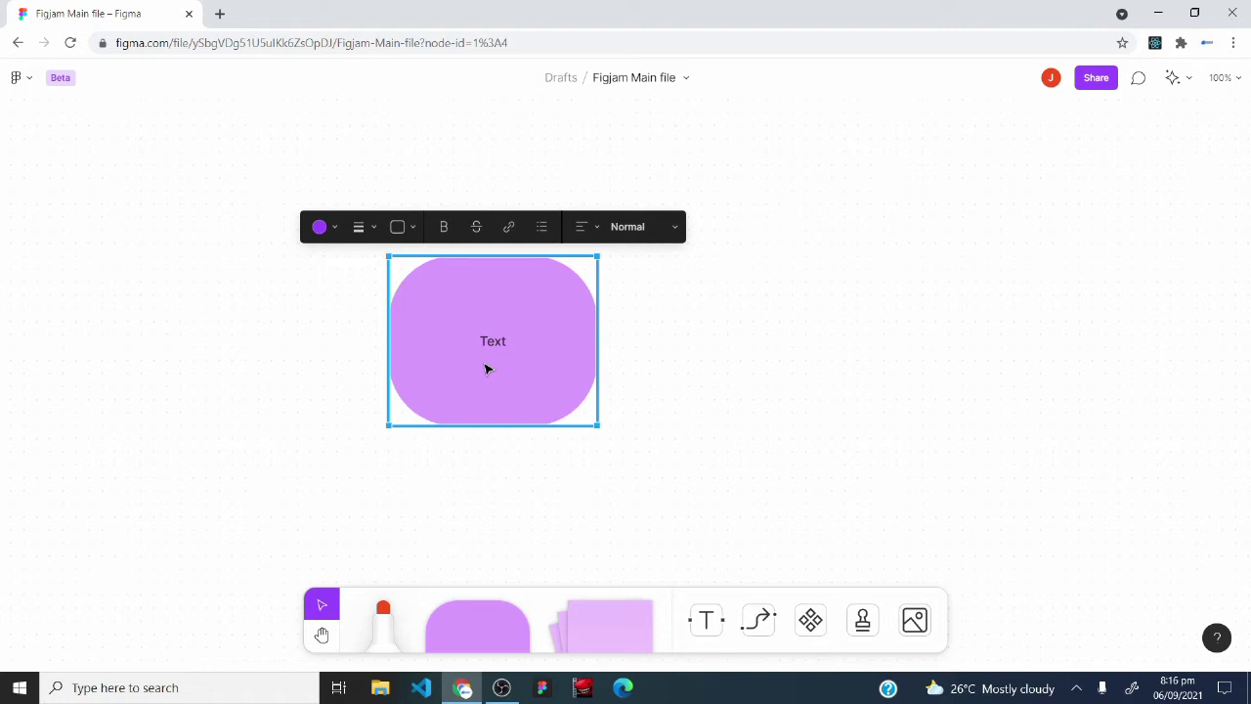
# Try bold and then strikethrough formatting on the rounded rectangle's label, removing each one again.
pyautogui.click(444, 231)
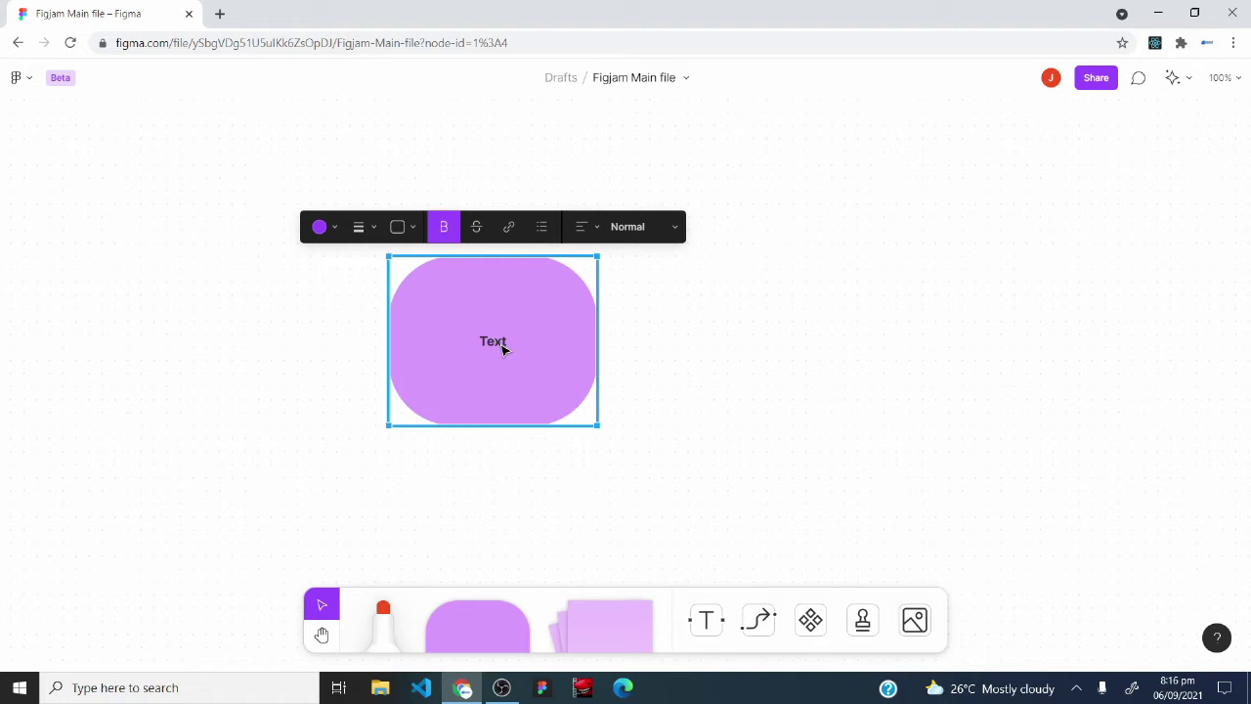
pyautogui.click(444, 229)
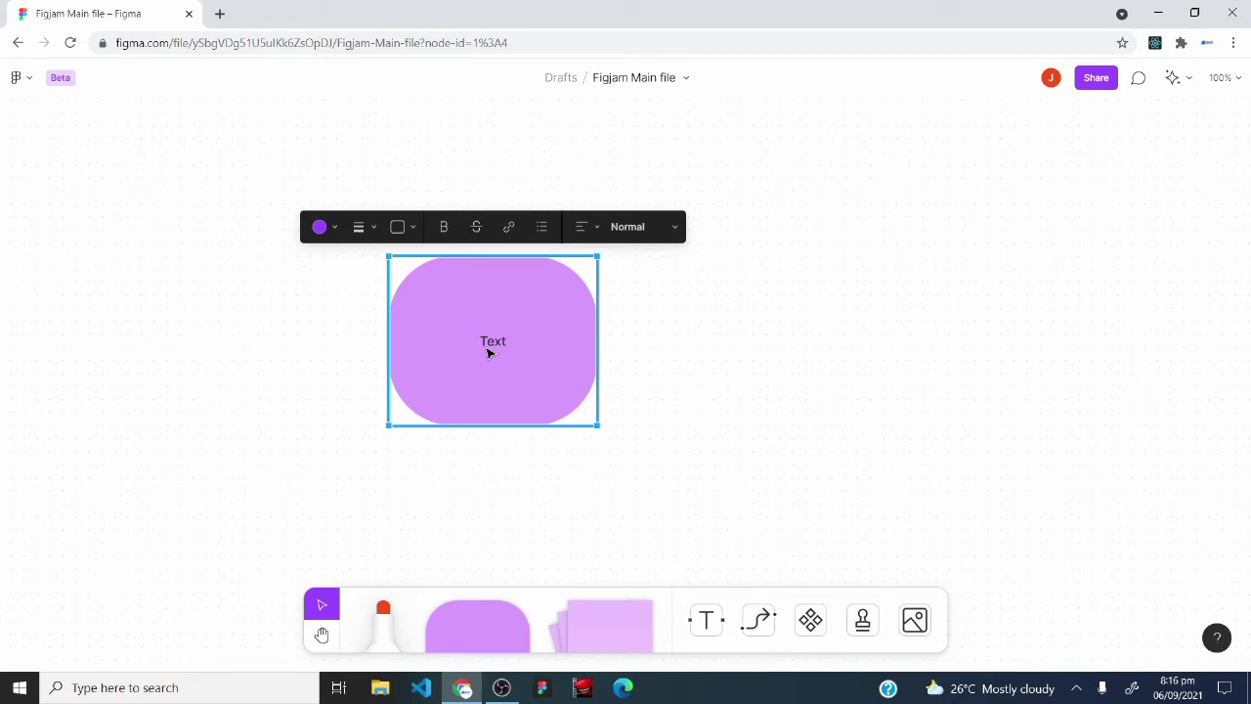
pyautogui.click(477, 227)
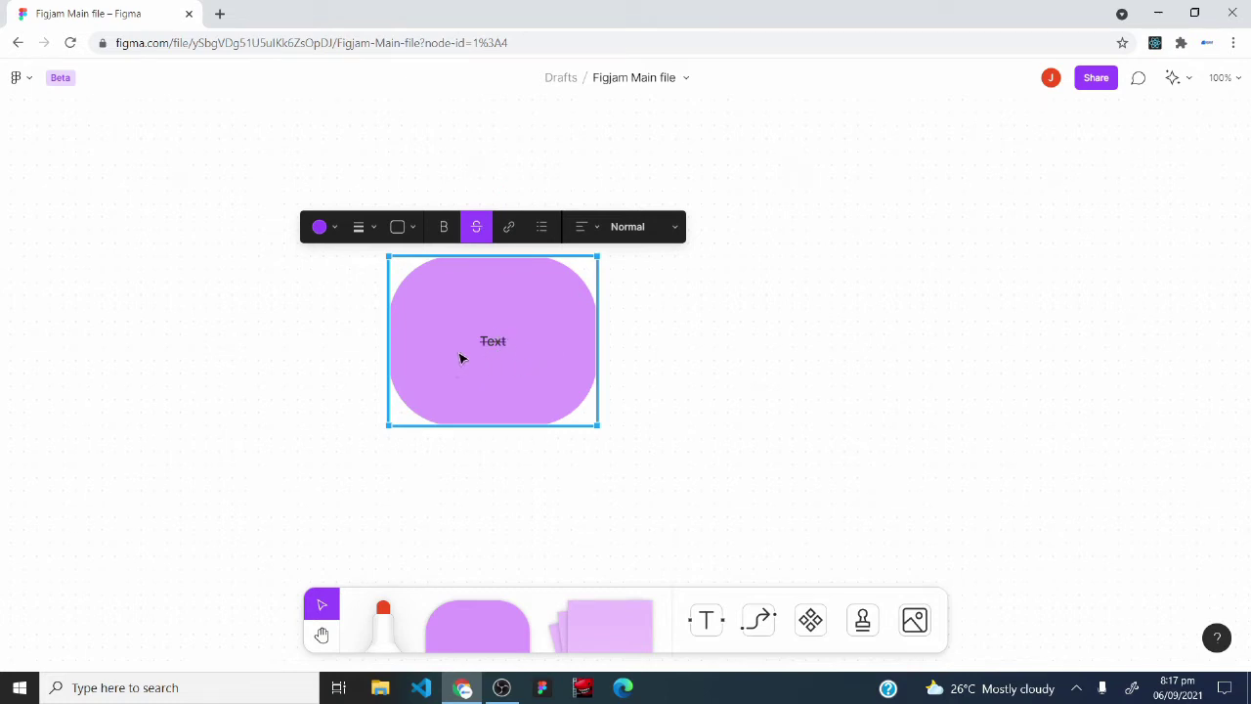
pyautogui.click(482, 232)
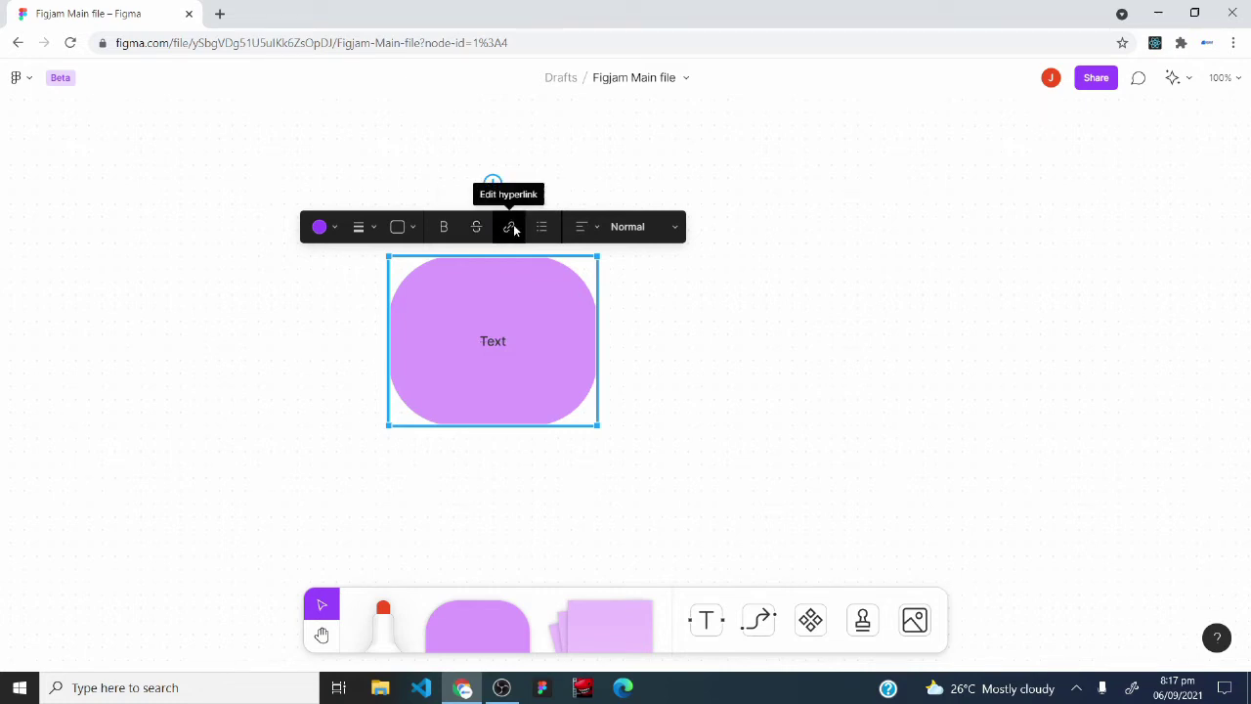
# Try the hyperlink editor on the shape's label without adding a link, and switch a bulleted list on and off.
pyautogui.click(514, 229)
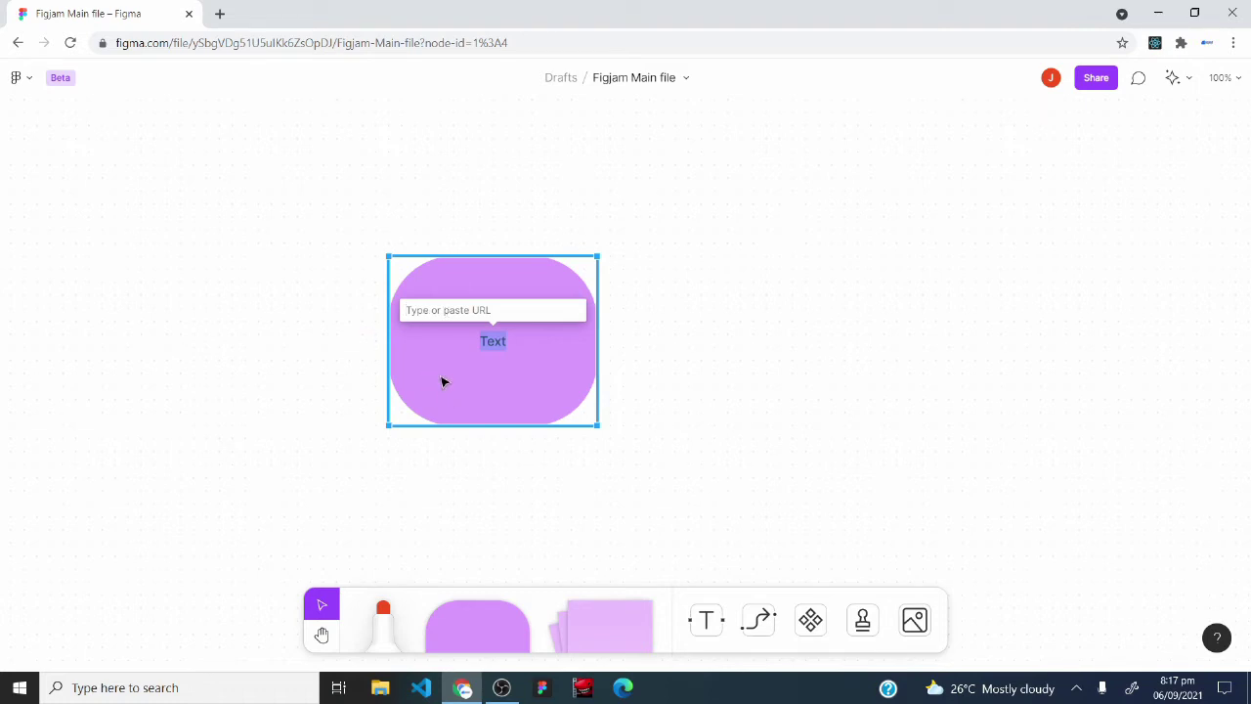
pyautogui.press('Escape')
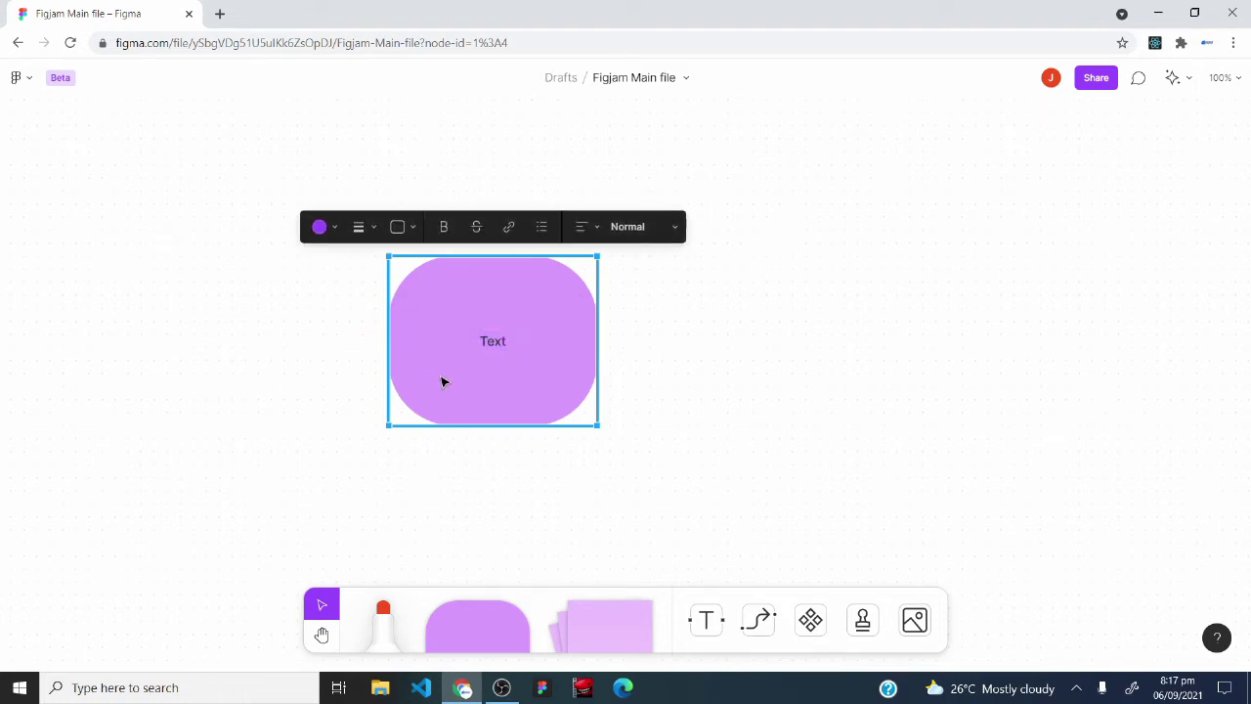
pyautogui.click(546, 229)
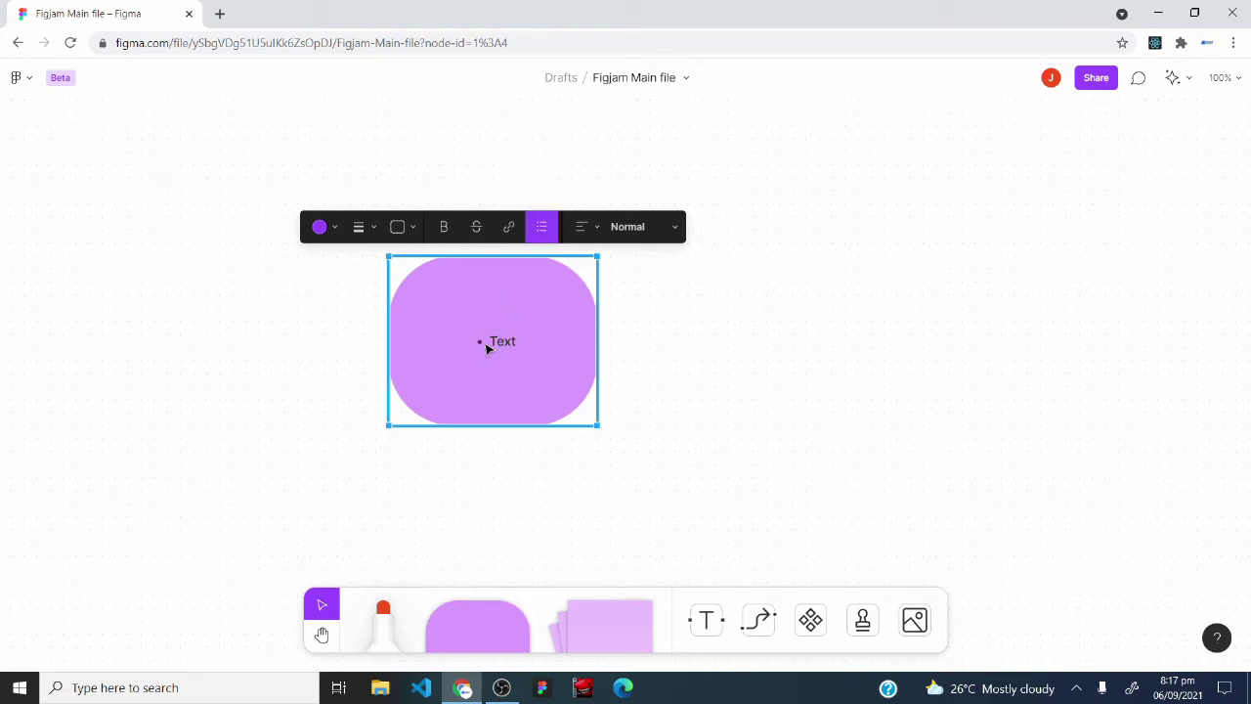
pyautogui.click(545, 229)
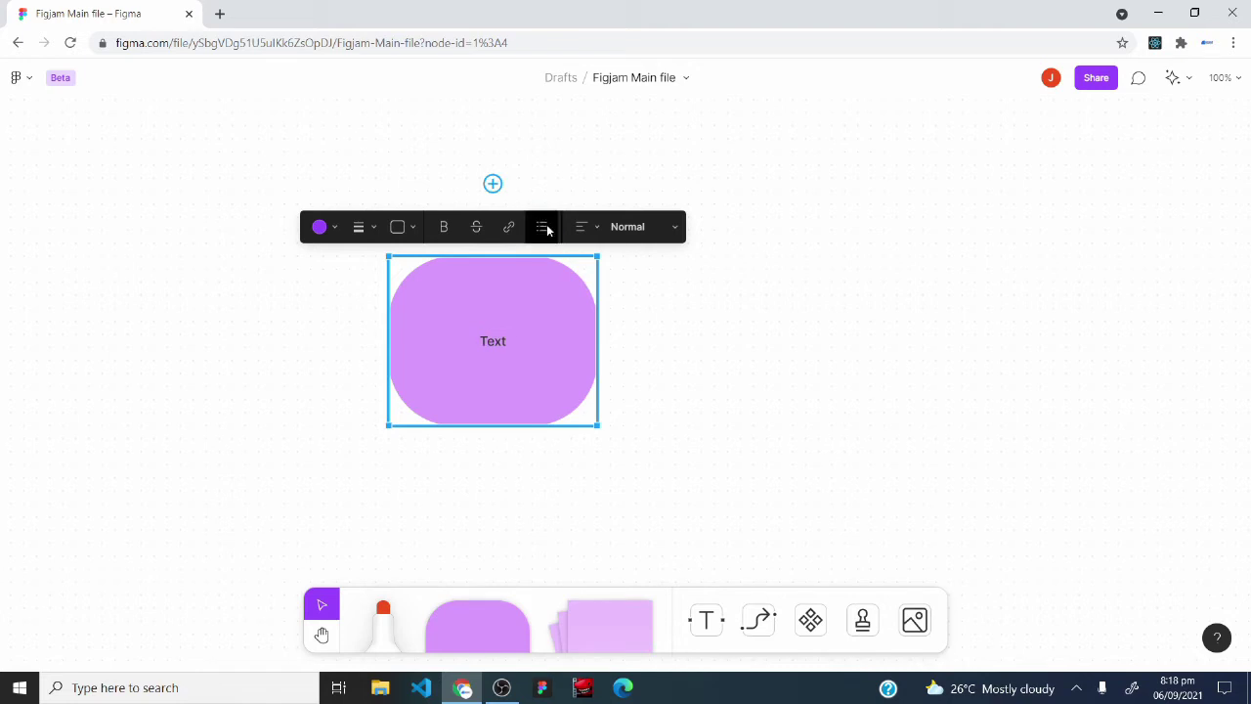
# Look at the label's alignment options, and try the Subheading and Heading text sizes before setting it to Title.
pyautogui.click(596, 235)
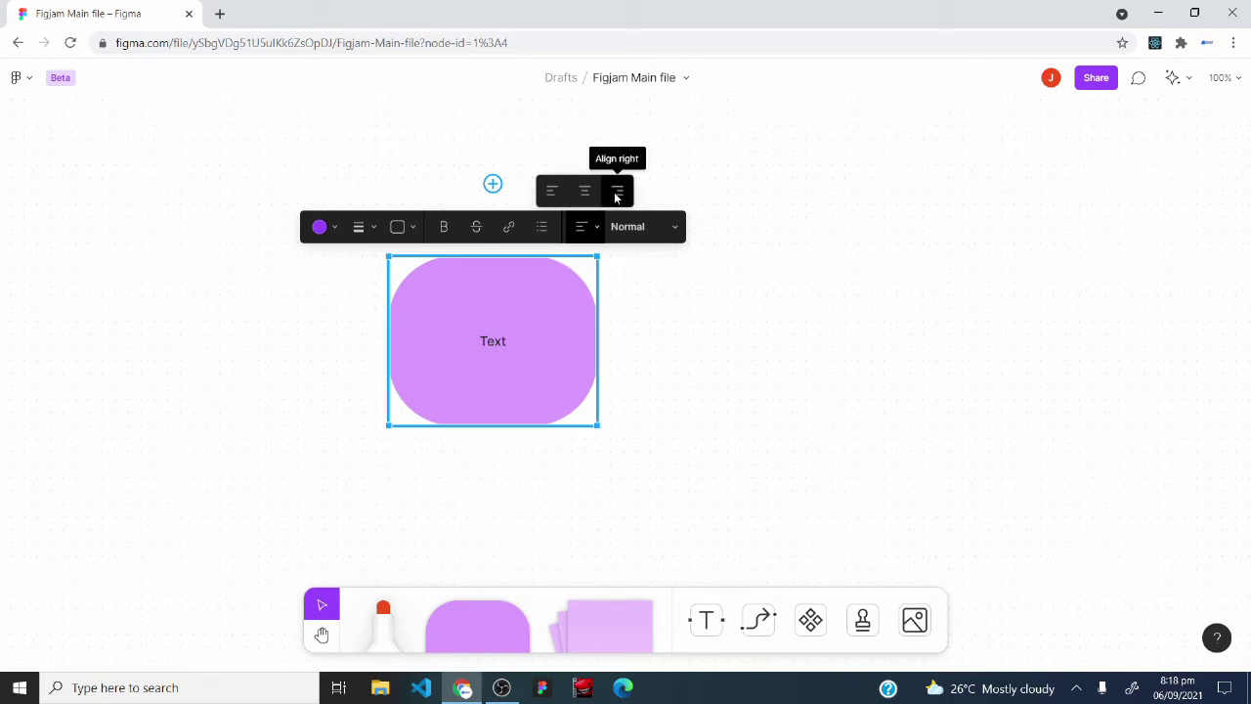
pyautogui.click(664, 227)
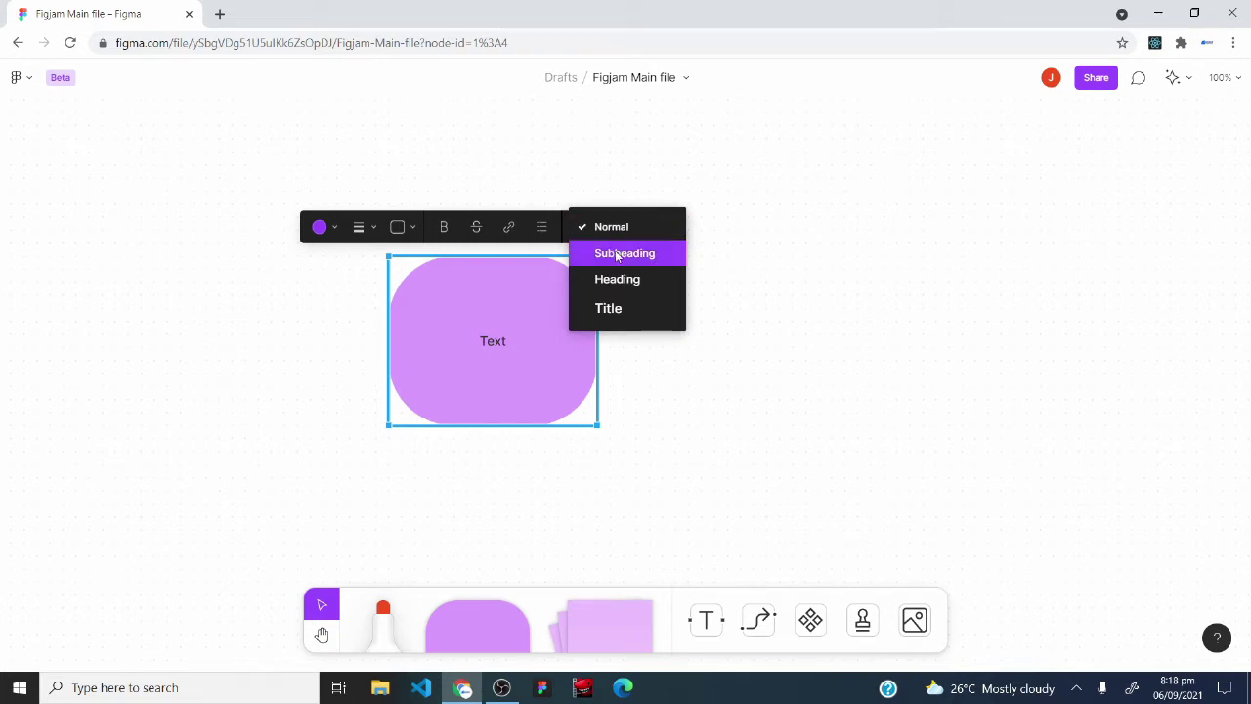
pyautogui.click(618, 254)
pyautogui.click(641, 227)
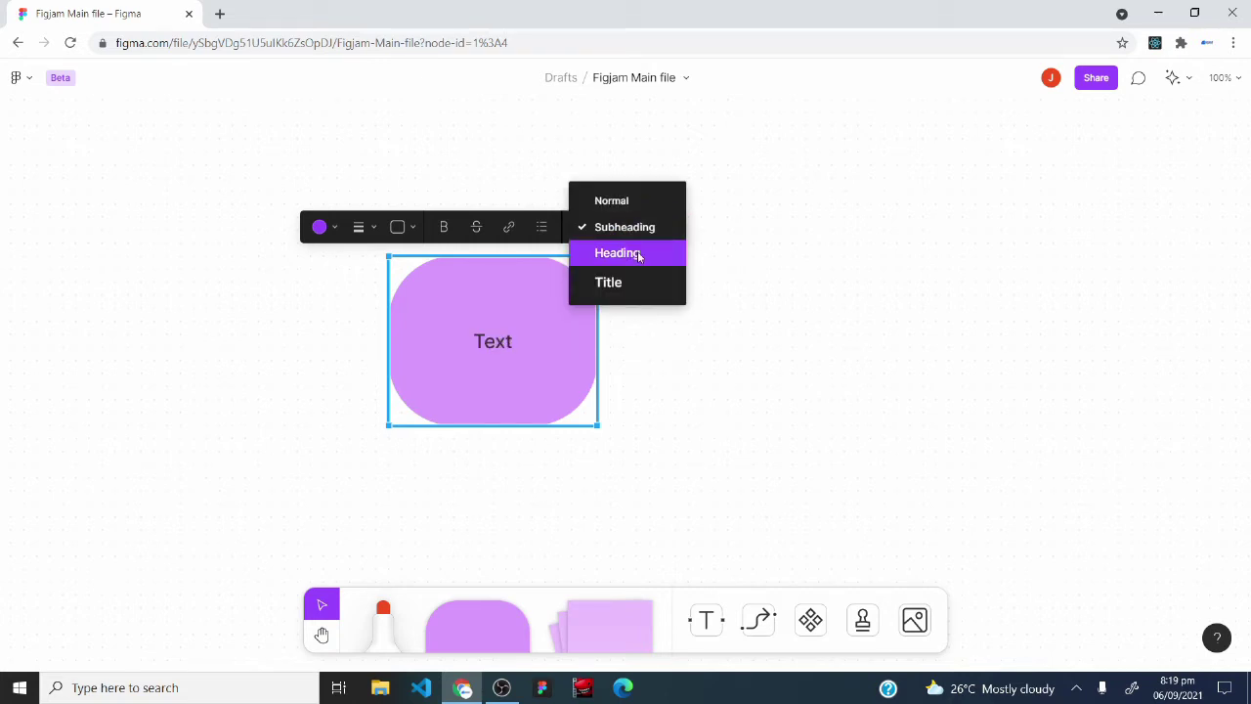
pyautogui.click(638, 254)
pyautogui.click(641, 234)
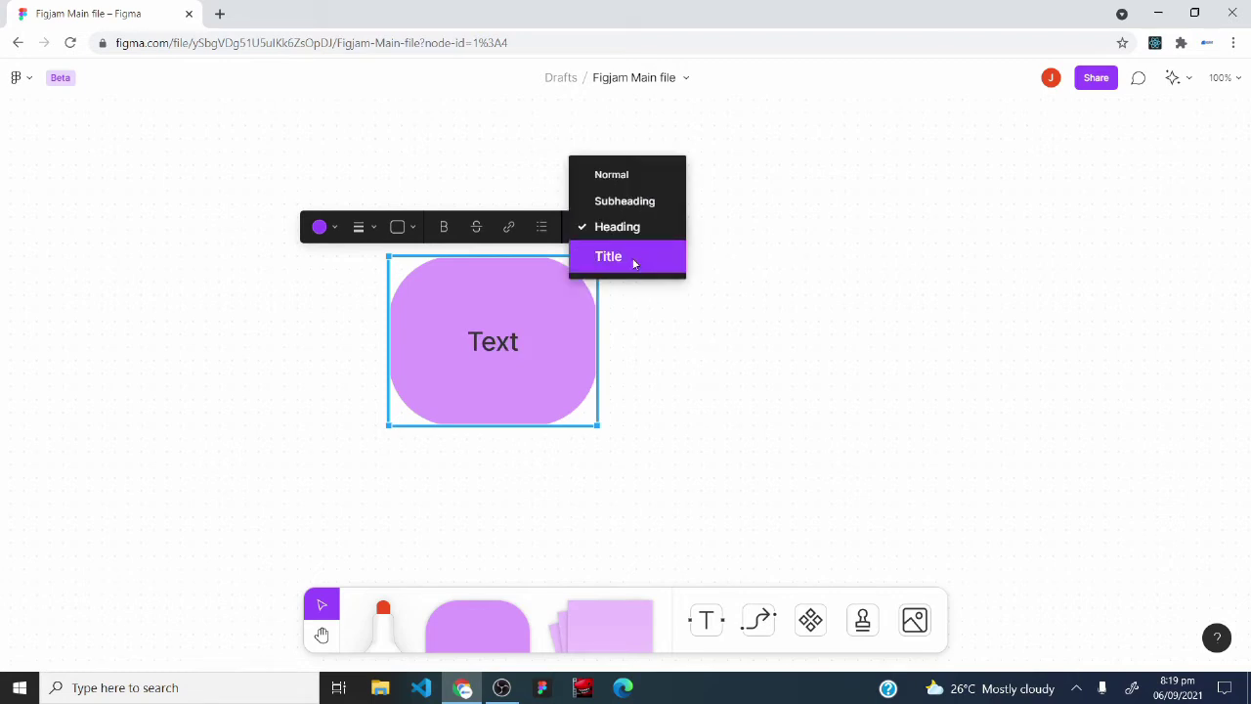
pyautogui.click(635, 262)
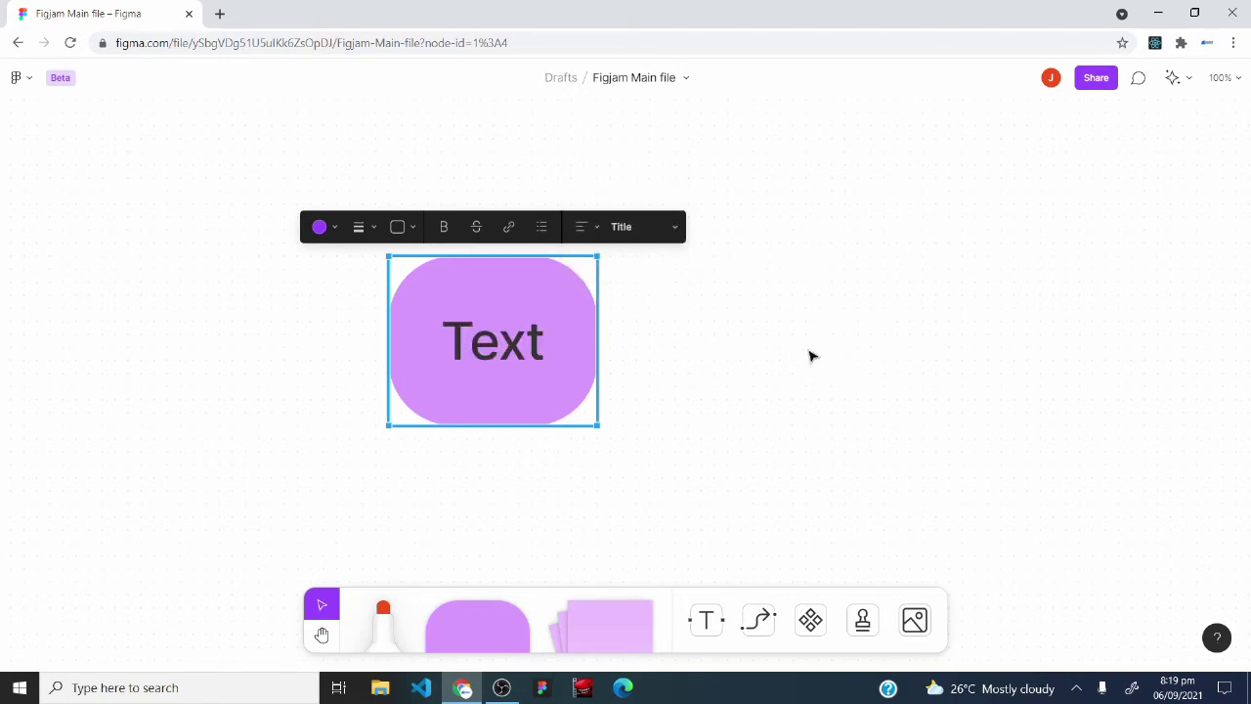
# Resize the rounded rectangle by its edges into a wider, flatter shape, and delete it from the canvas.
pyautogui.click(829, 325)
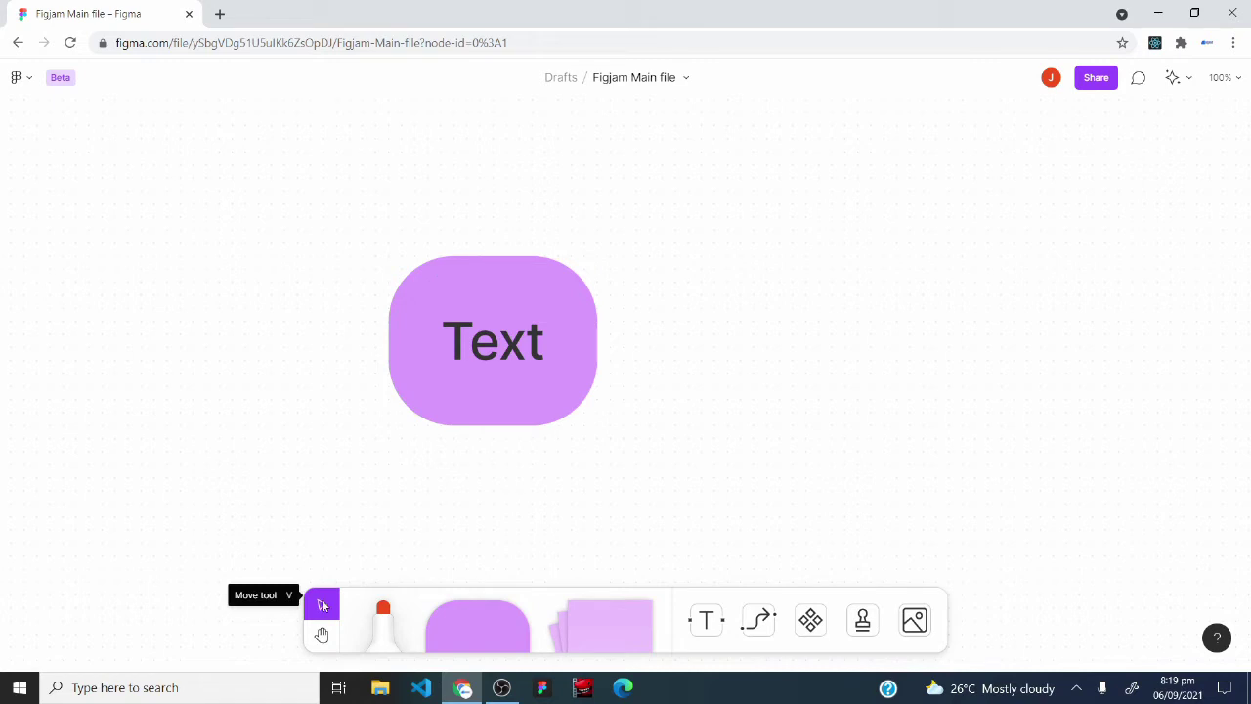
pyautogui.click(415, 354)
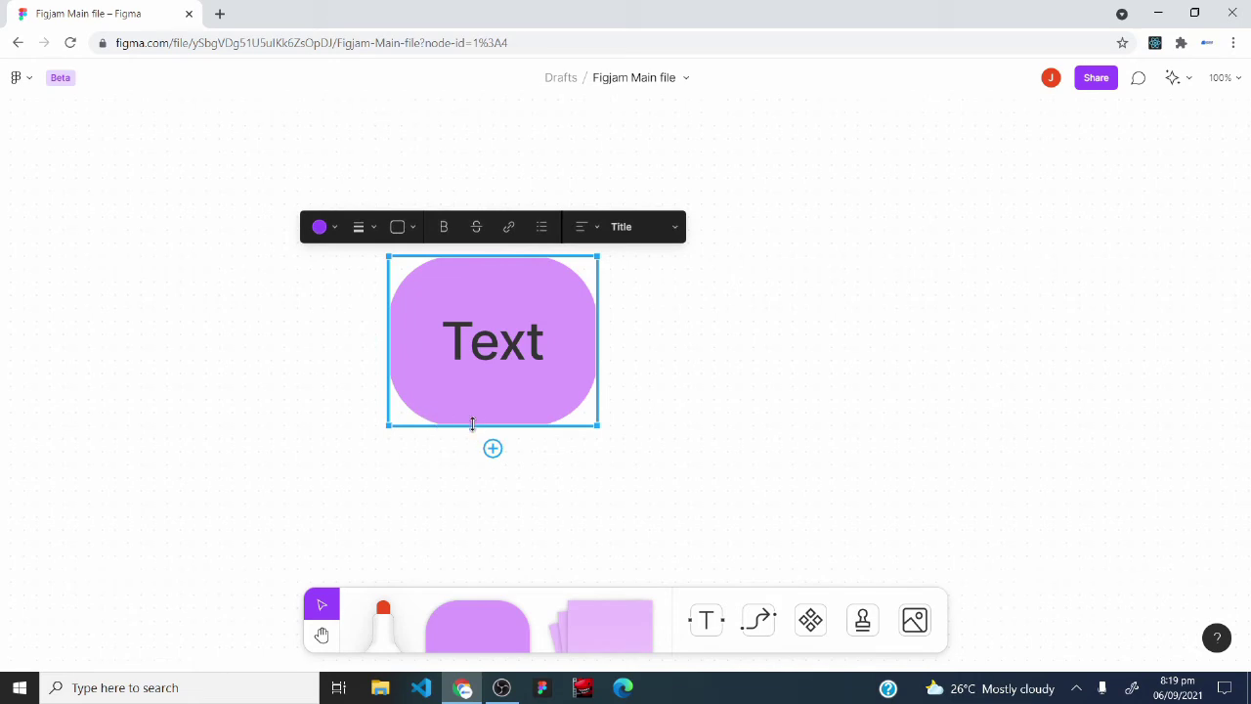
pyautogui.moveTo(472, 424); pyautogui.dragTo(363, 318)
pyautogui.moveTo(599, 312)
pyautogui.mouseDown()
pyautogui.moveTo(528, 311)
pyautogui.moveTo(583, 312)
pyautogui.mouseUp()
pyautogui.moveTo(459, 256); pyautogui.dragTo(442, 399)
pyautogui.moveTo(478, 430); pyautogui.dragTo(491, 262)
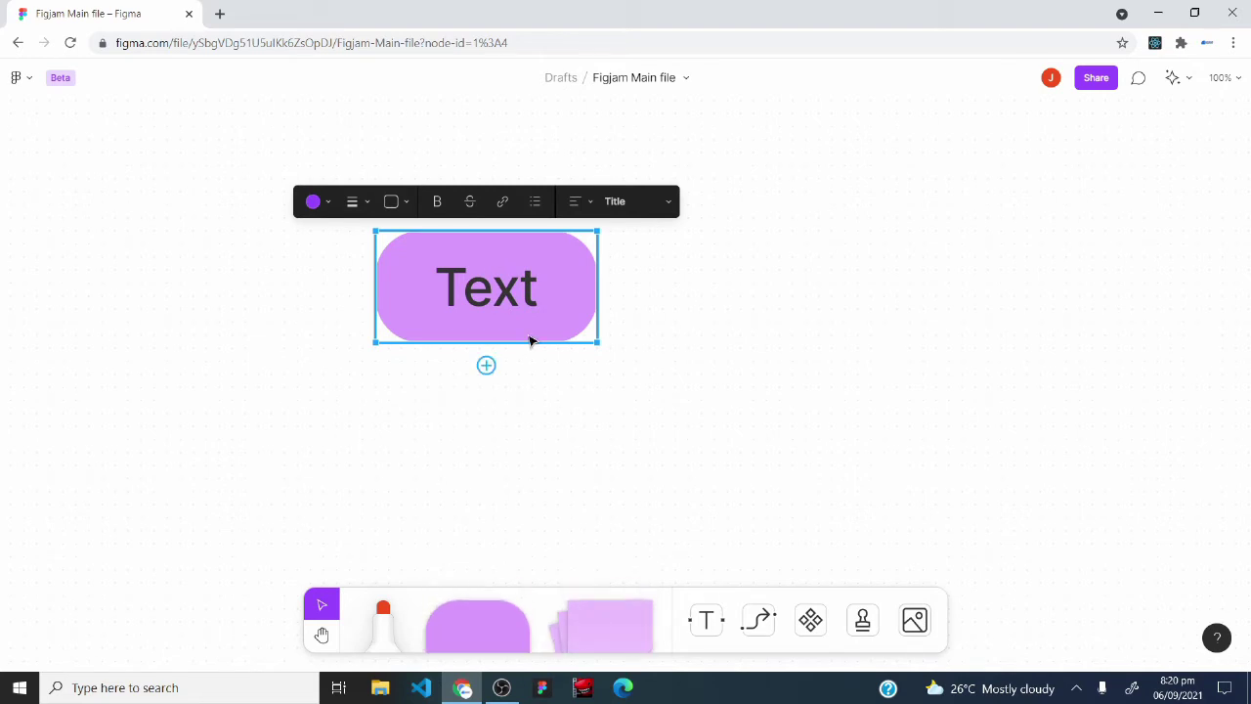
pyautogui.press('Delete')
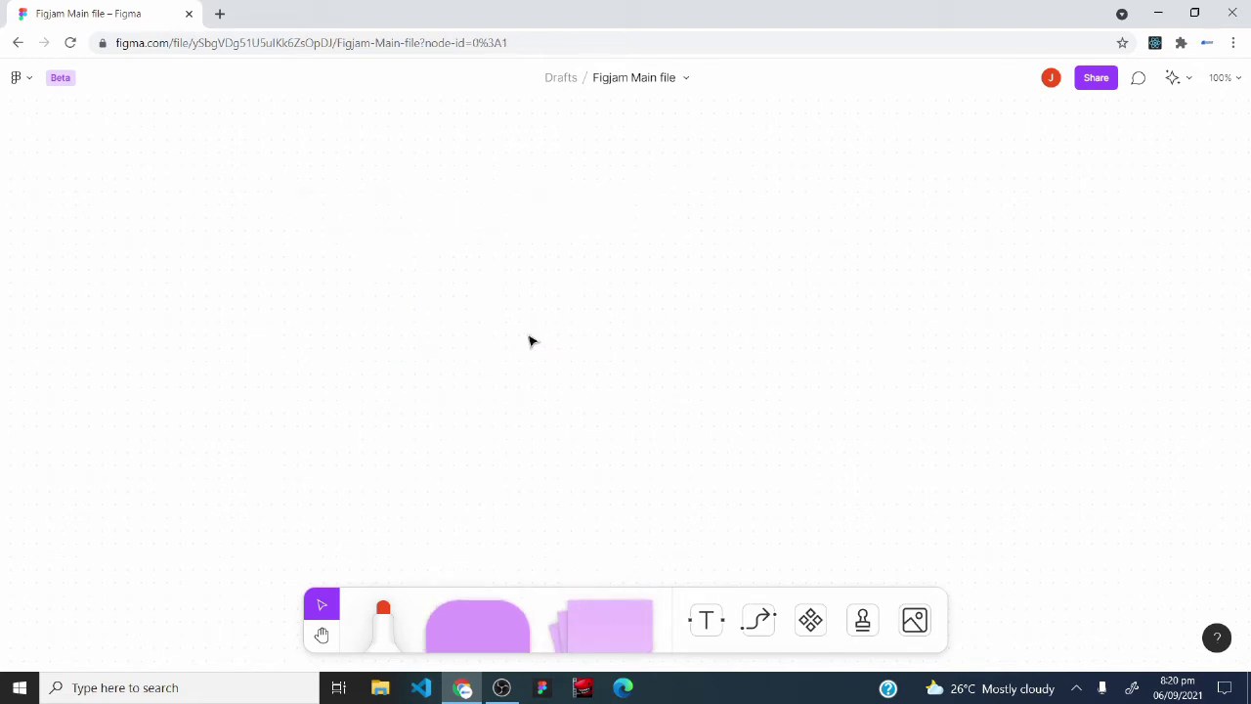
# Place a sticky note in the upper-left area of the canvas and change its color to yellow.
pyautogui.click(603, 616)
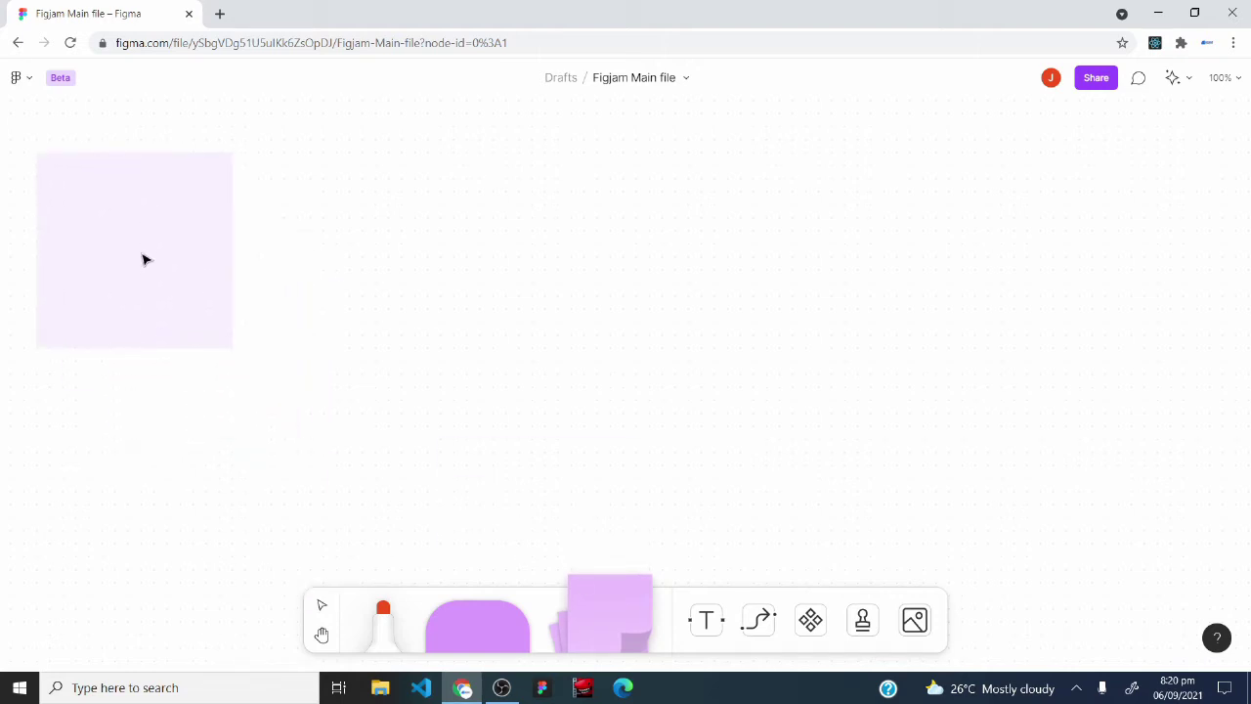
pyautogui.click(147, 259)
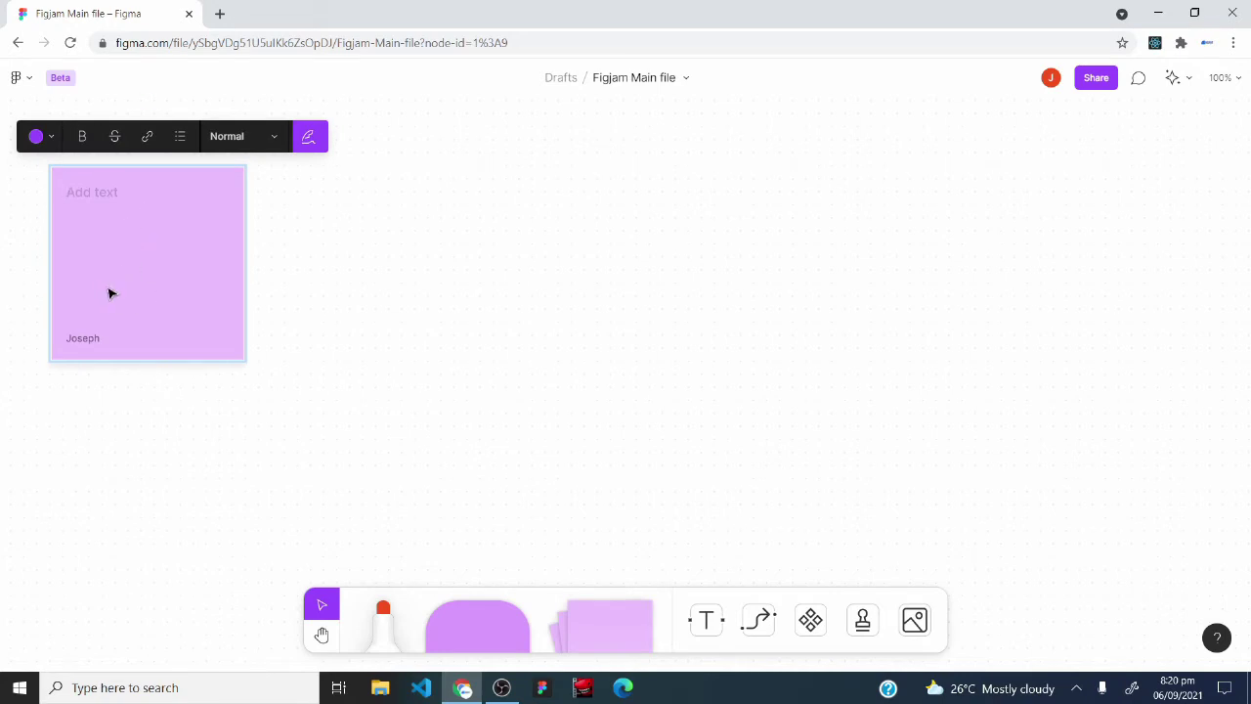
pyautogui.click(51, 139)
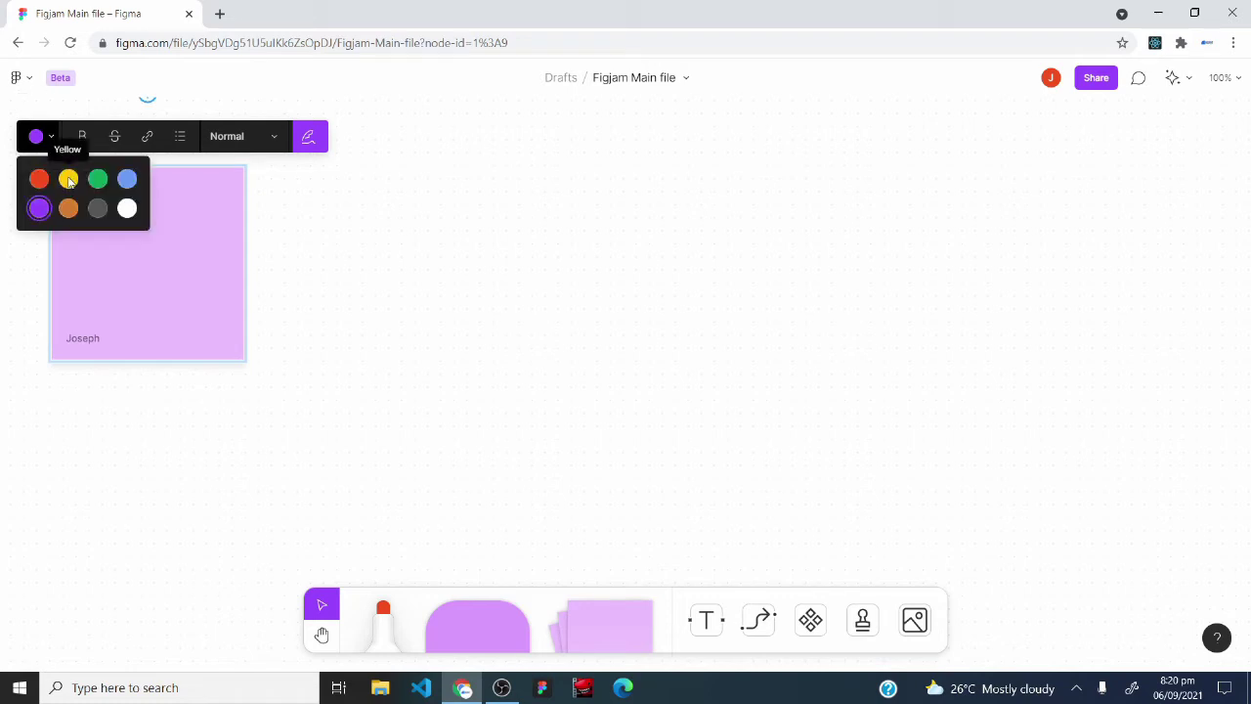
pyautogui.click(69, 180)
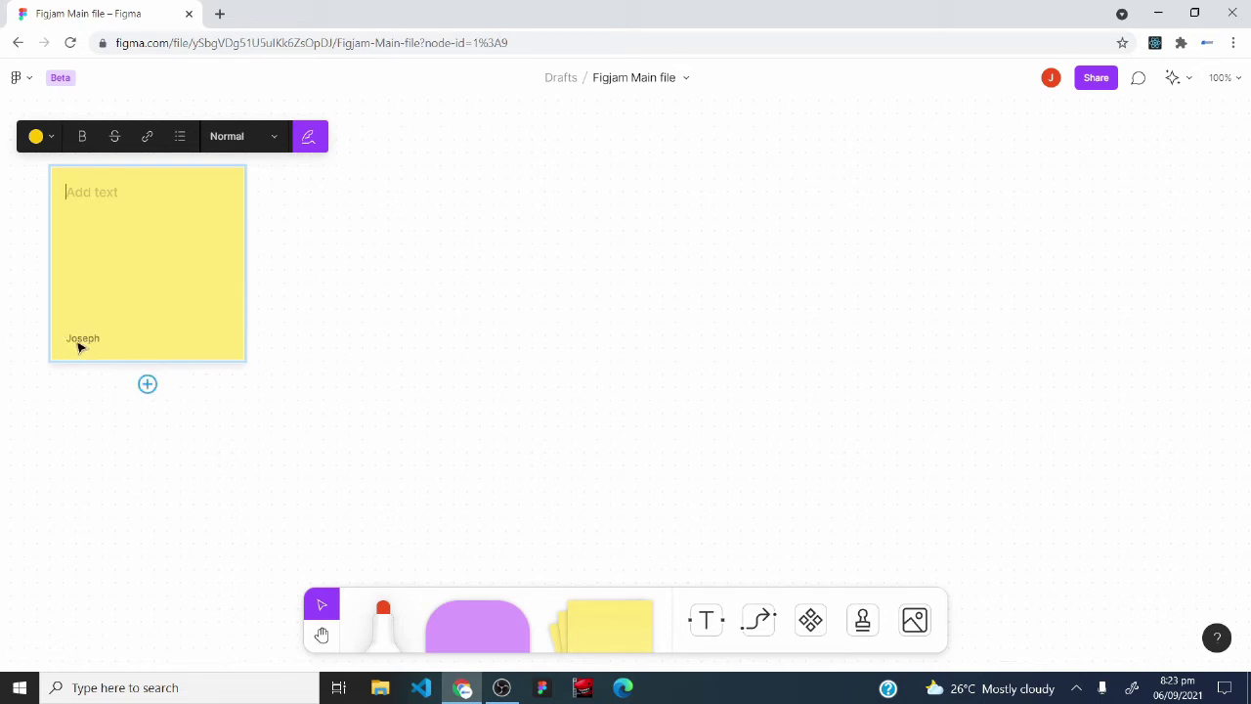
# Try hiding the author name on the yellow sticky note, show it again and deselect the note.
pyautogui.click(309, 143)
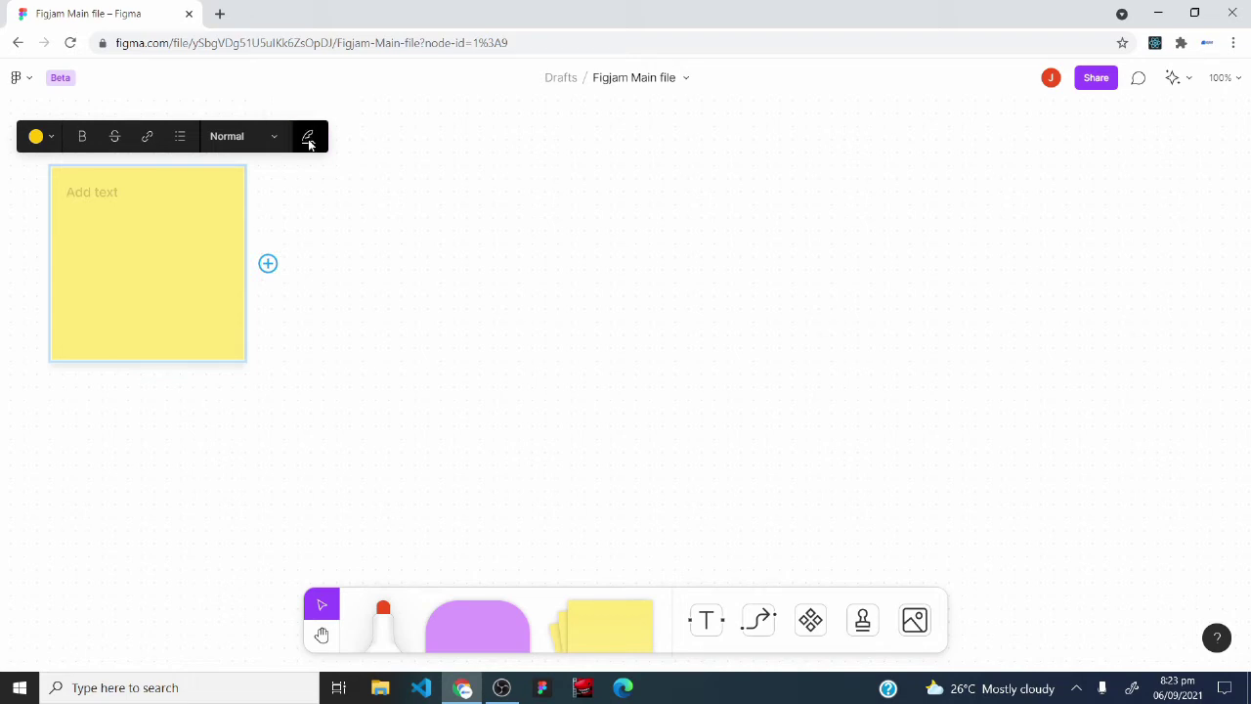
pyautogui.click(309, 143)
pyautogui.click(420, 347)
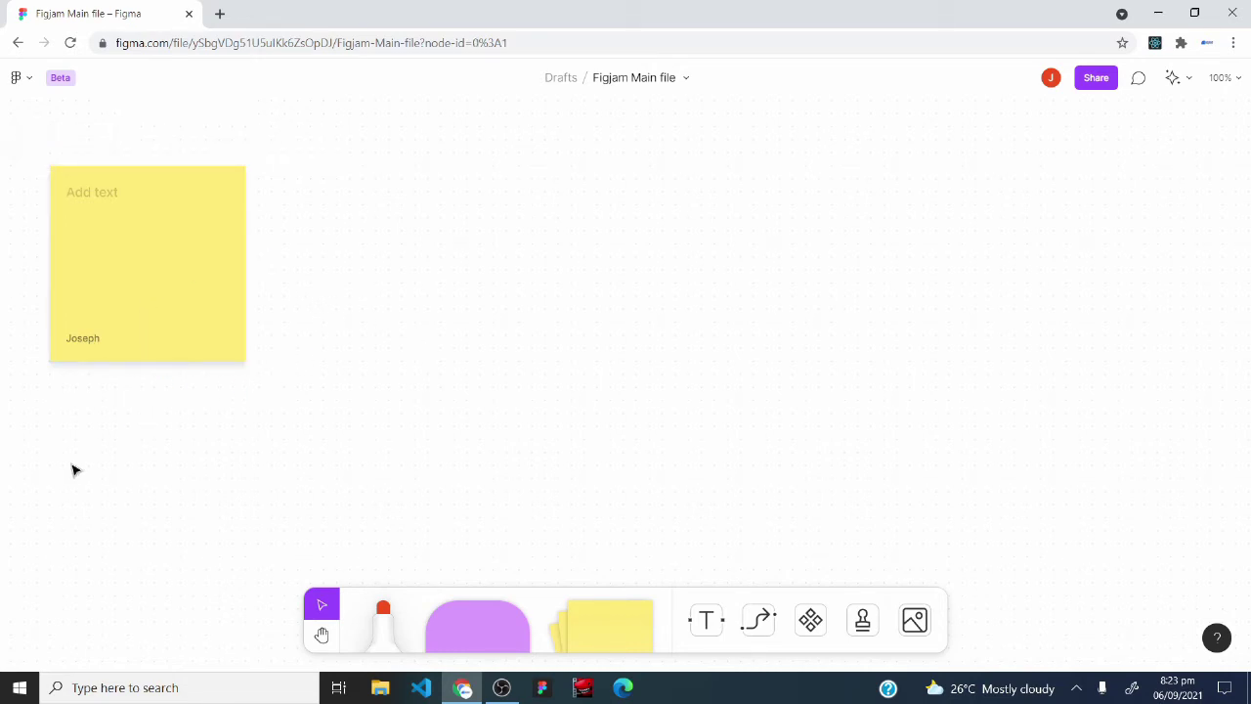
# Move the yellow sticky note toward the middle of the canvas and delete it.
pyautogui.moveTo(142, 311); pyautogui.dragTo(436, 303)
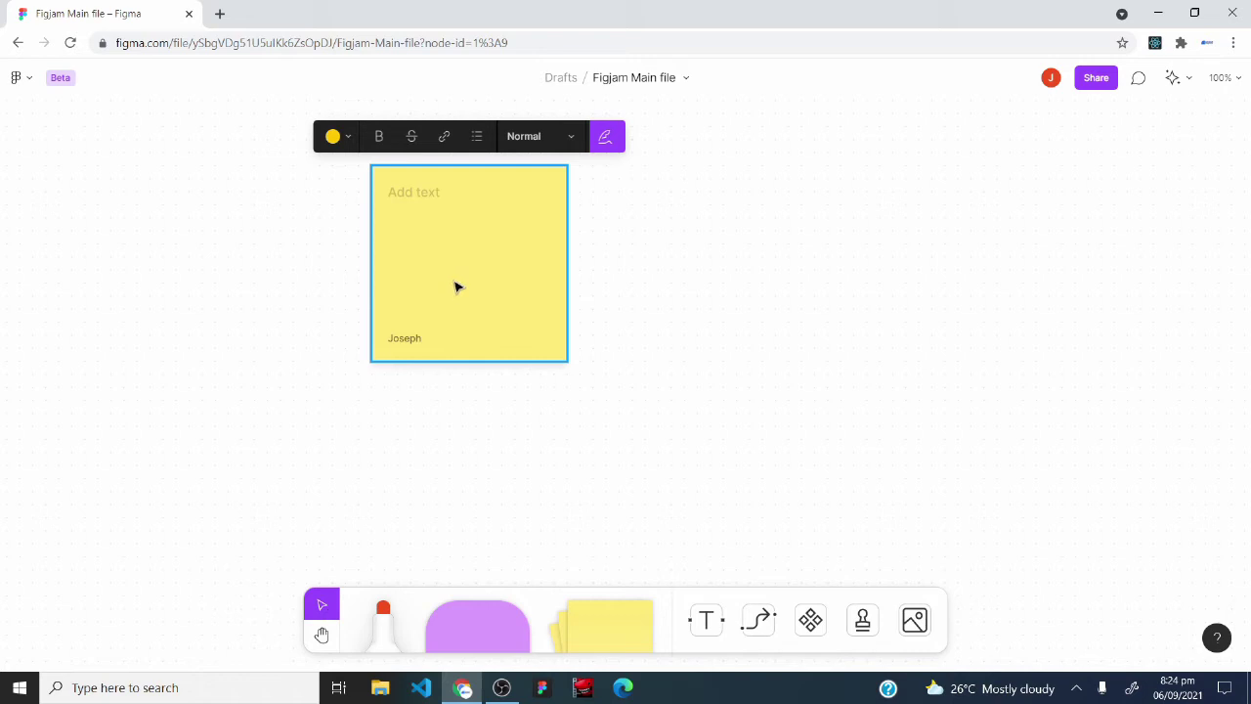
pyautogui.press('Delete')
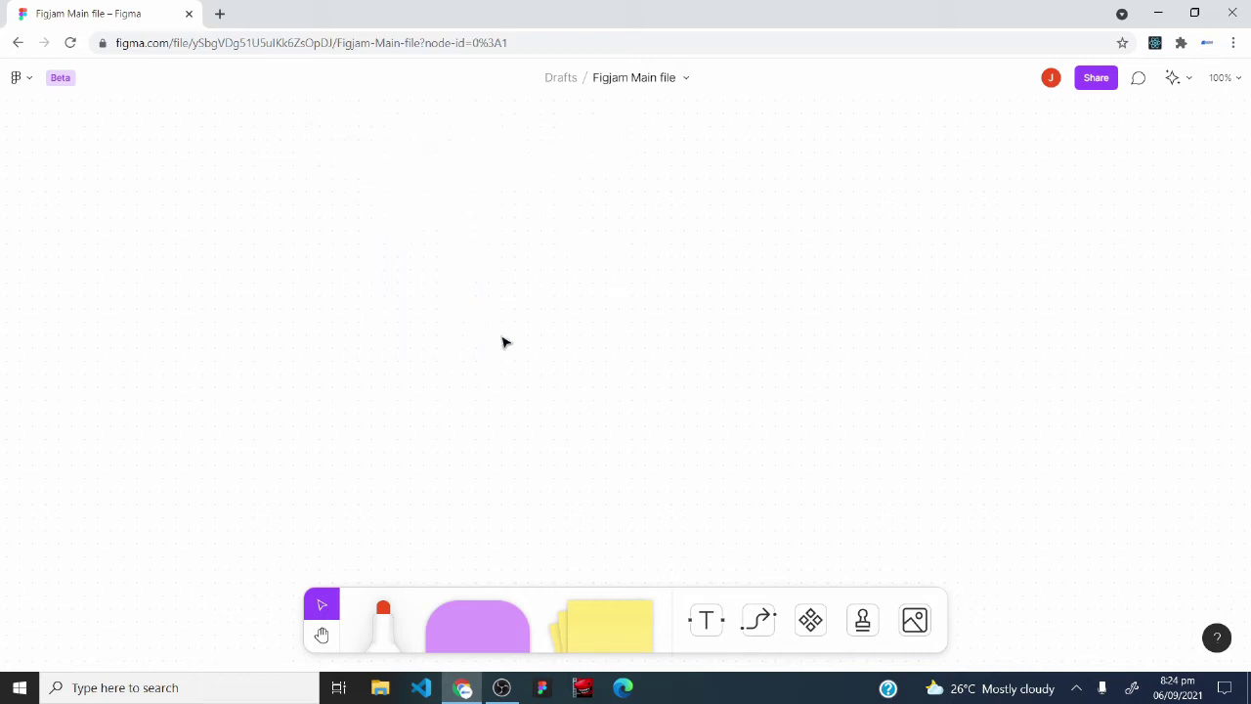
# Add a text object reading "sfvcsabvhvhdidch uhvcidifvcionv" to the canvas and color it yellow.
pyautogui.click(708, 619)
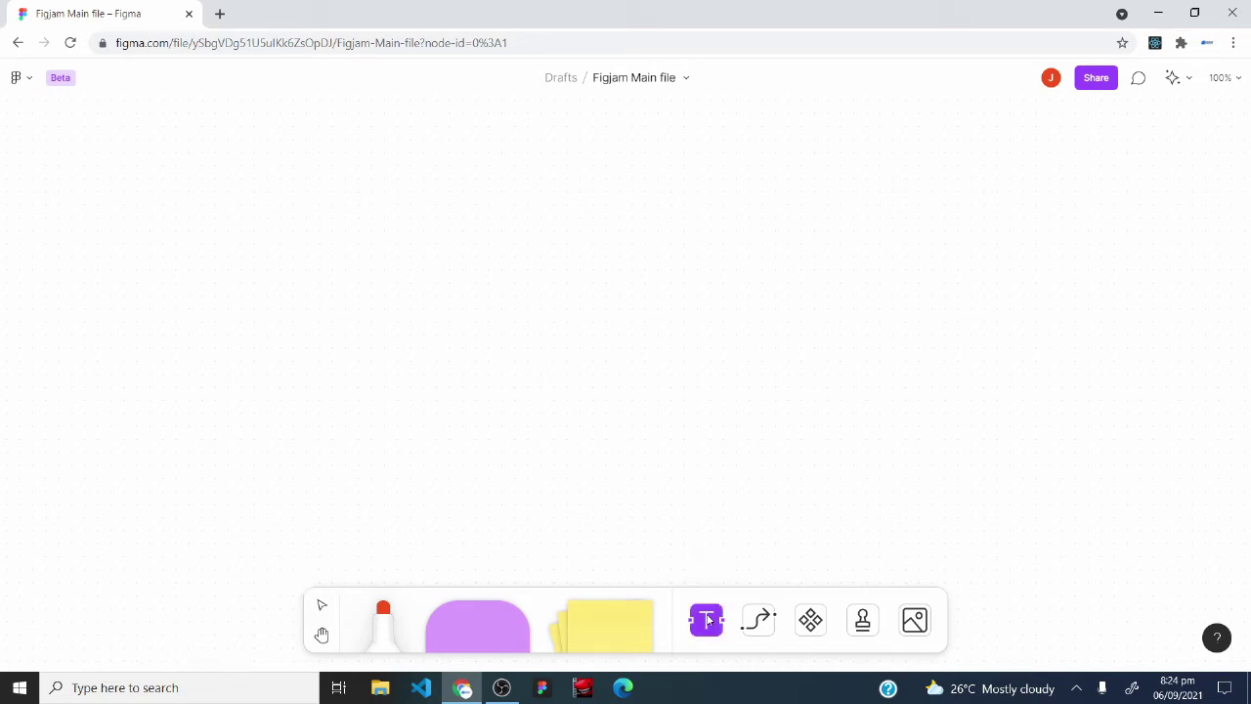
pyautogui.click(387, 274)
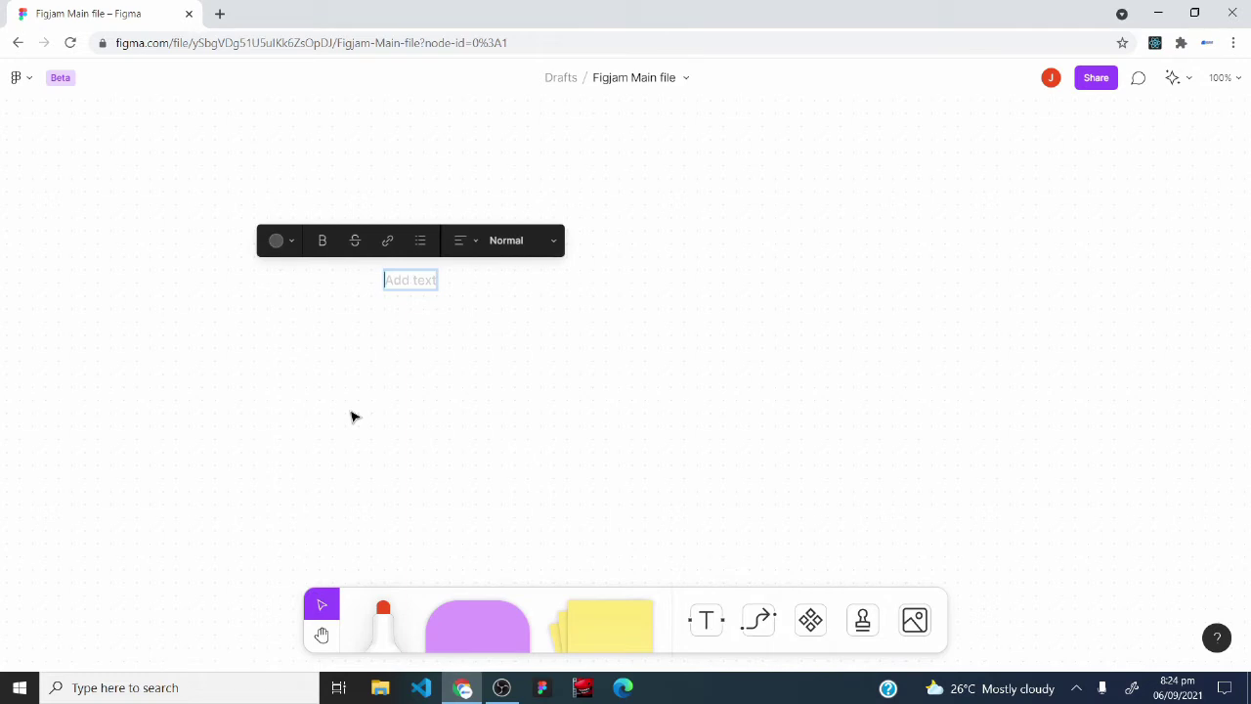
pyautogui.write('sfvcsabvhvhdidch uhvcidifvcionv')
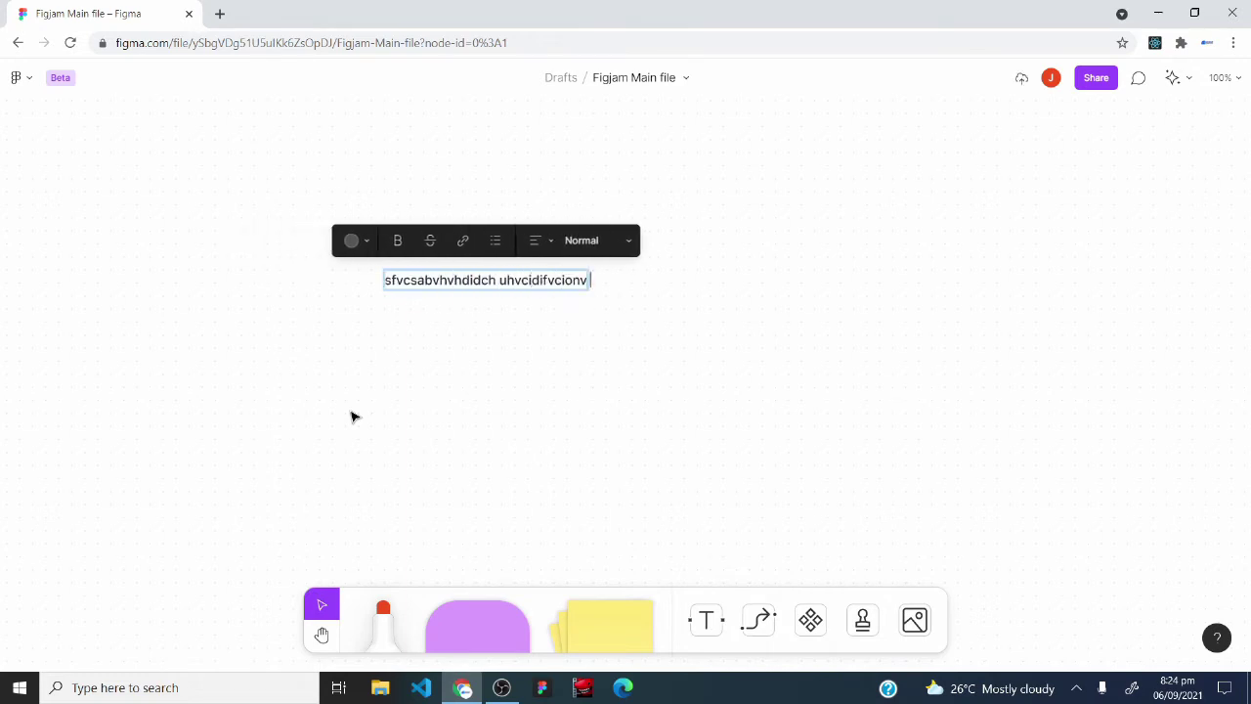
pyautogui.click(367, 242)
pyautogui.click(341, 173)
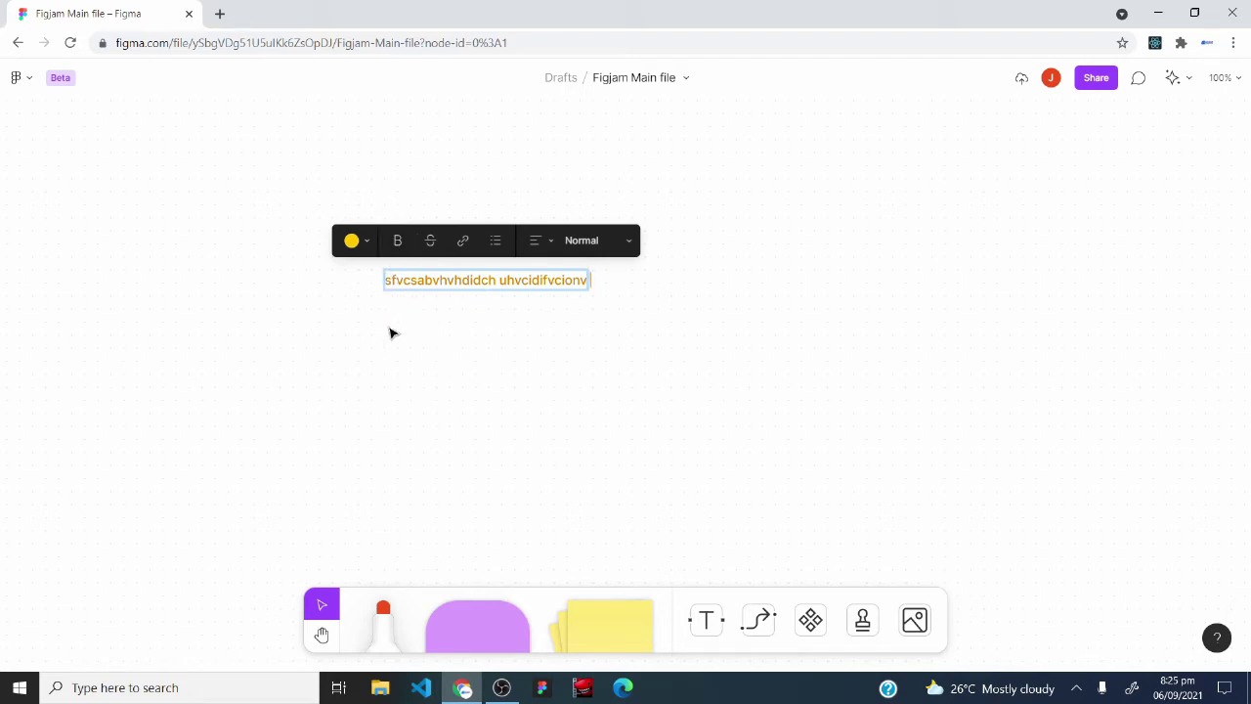
pyautogui.press('Escape')
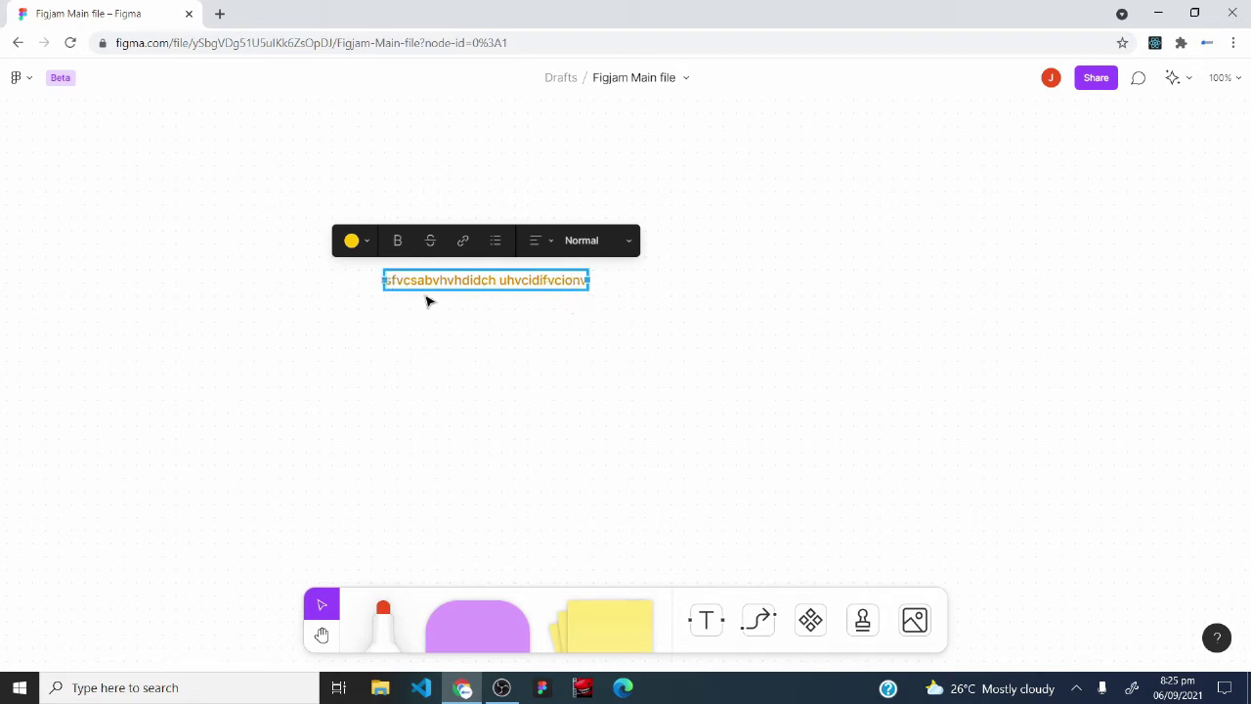
# Try bold and then strikethrough on the yellow text object, turning each one off again.
pyautogui.click(398, 241)
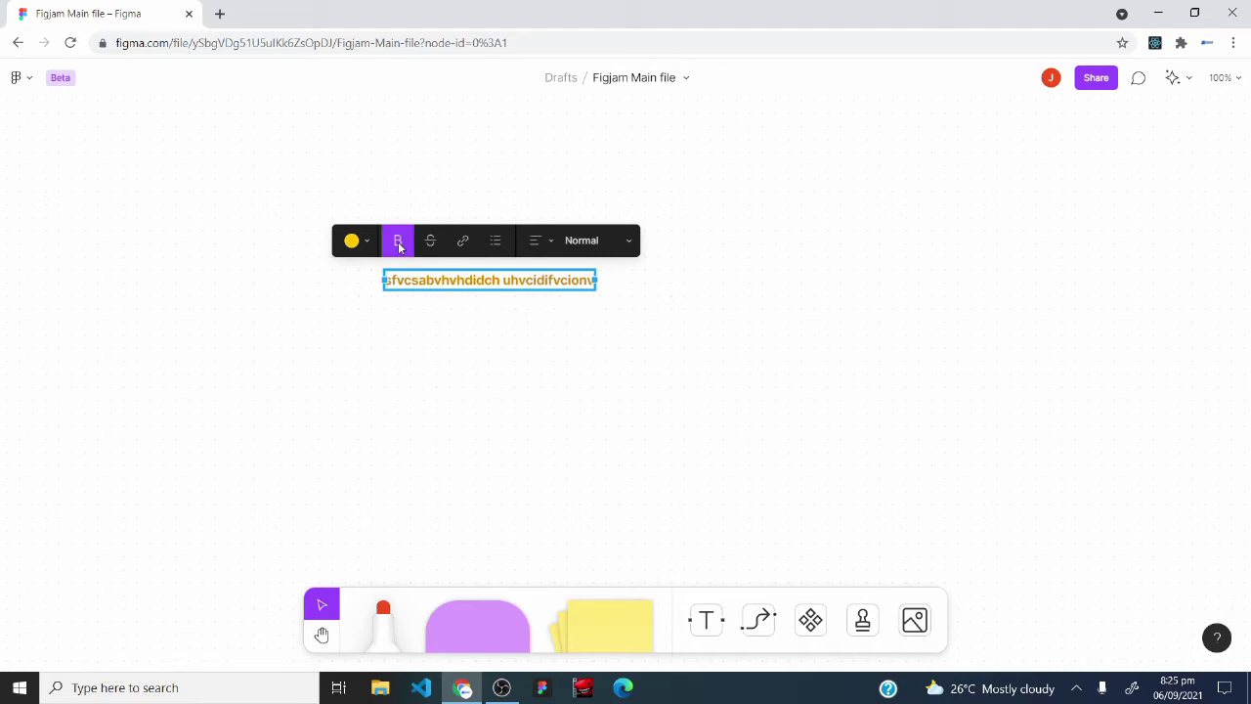
pyautogui.click(398, 241)
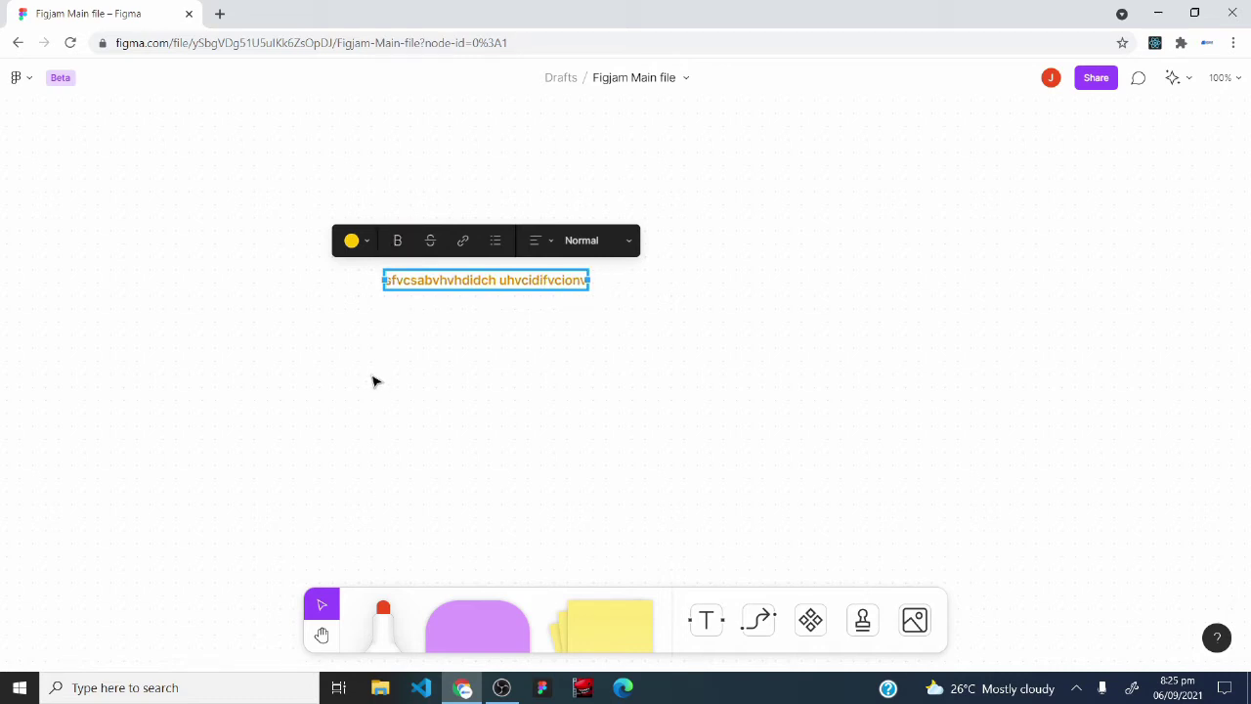
pyautogui.click(431, 241)
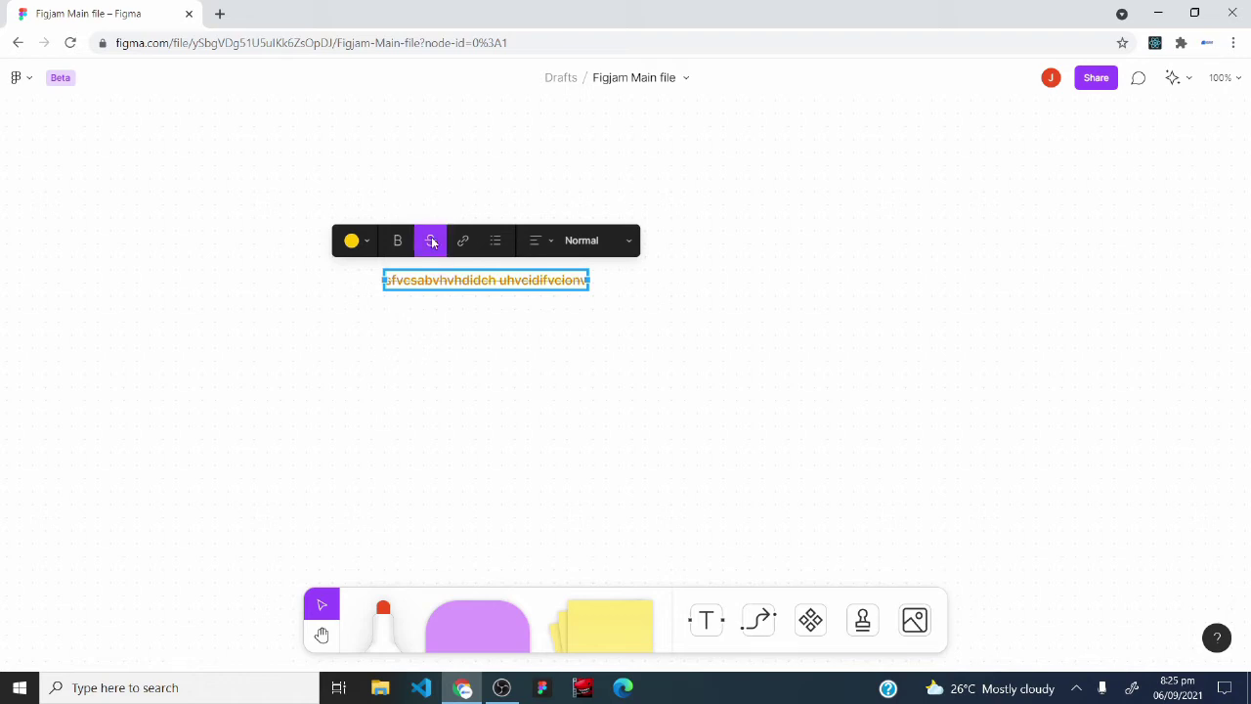
pyautogui.click(431, 241)
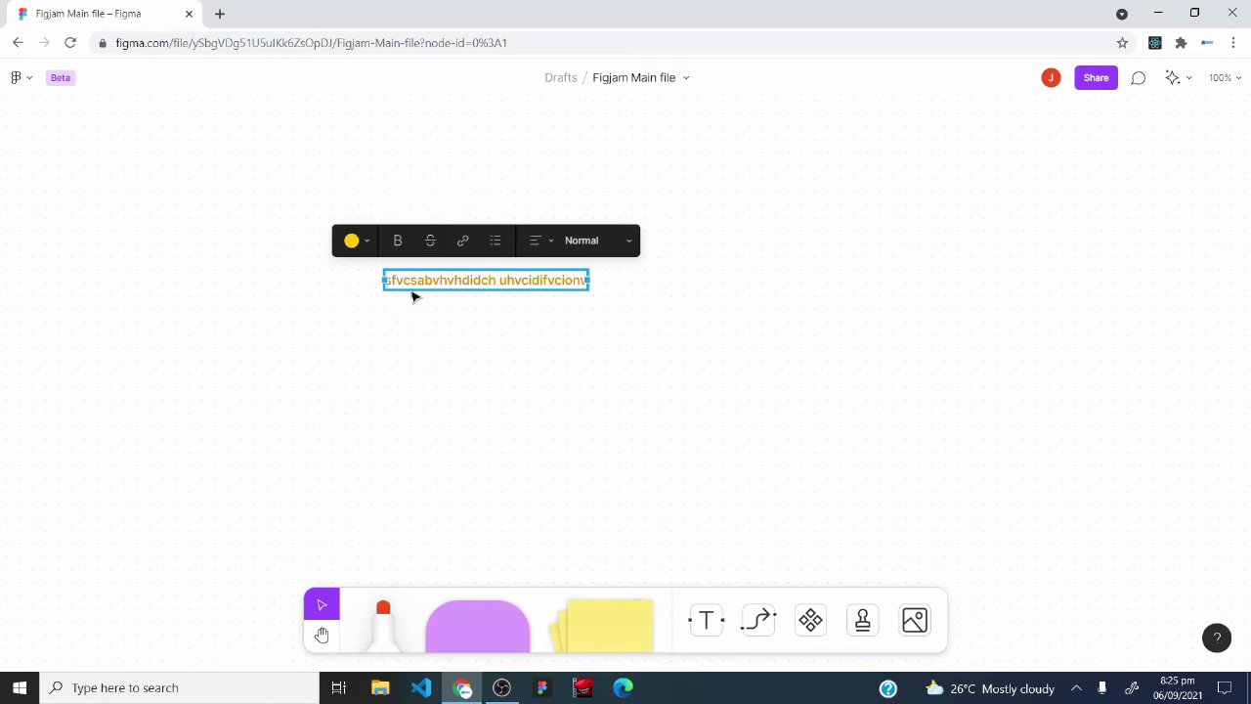
# Set the yellow text object's font size to Subheading and delete it from the canvas.
pyautogui.click(463, 239)
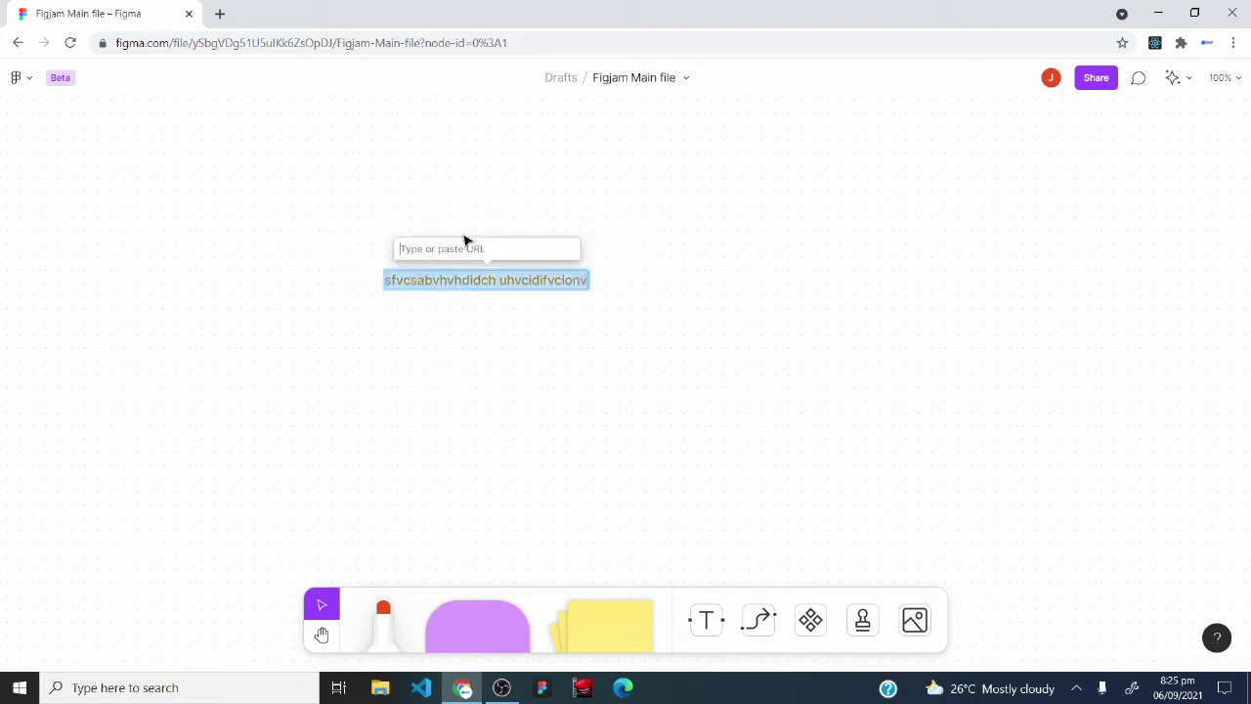
pyautogui.press('Escape')
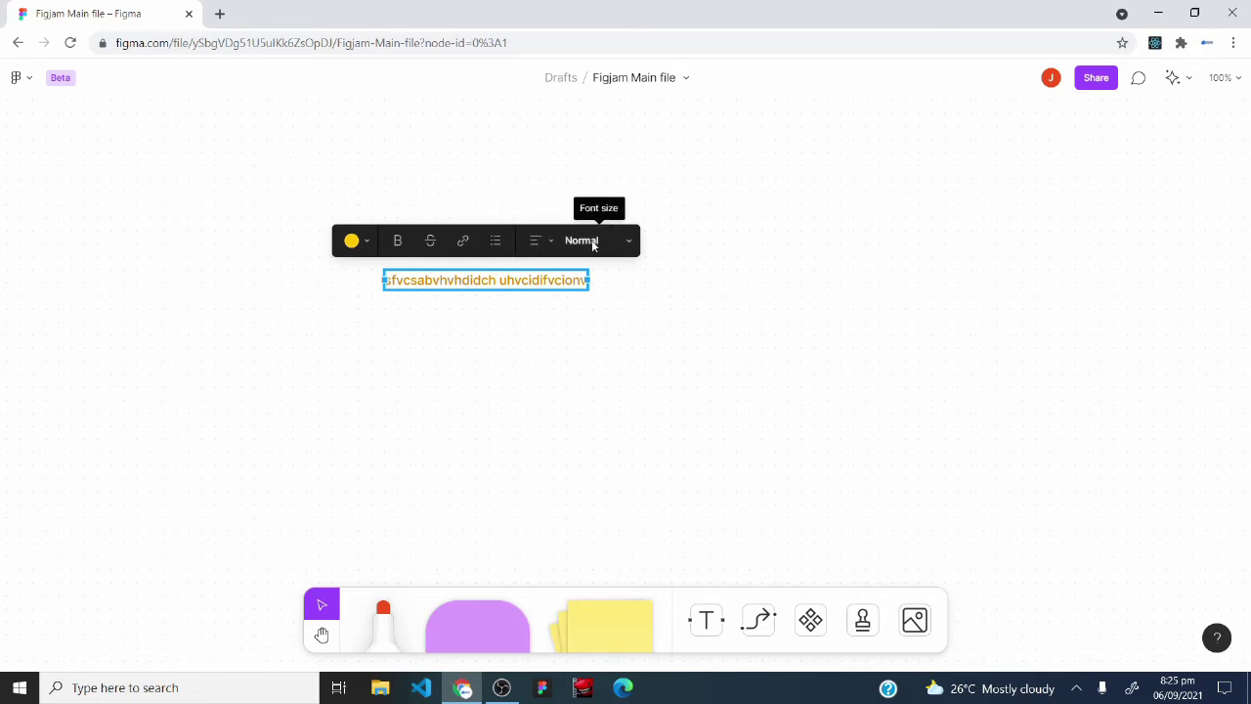
pyautogui.click(592, 242)
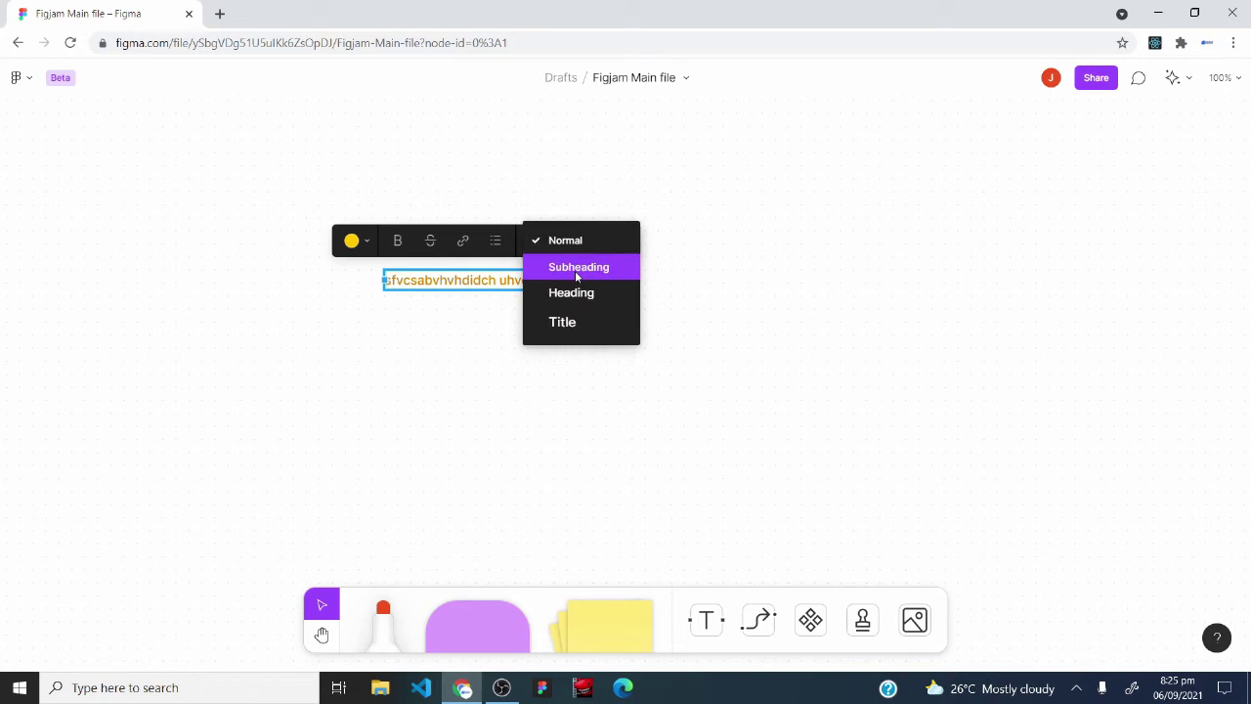
pyautogui.click(577, 269)
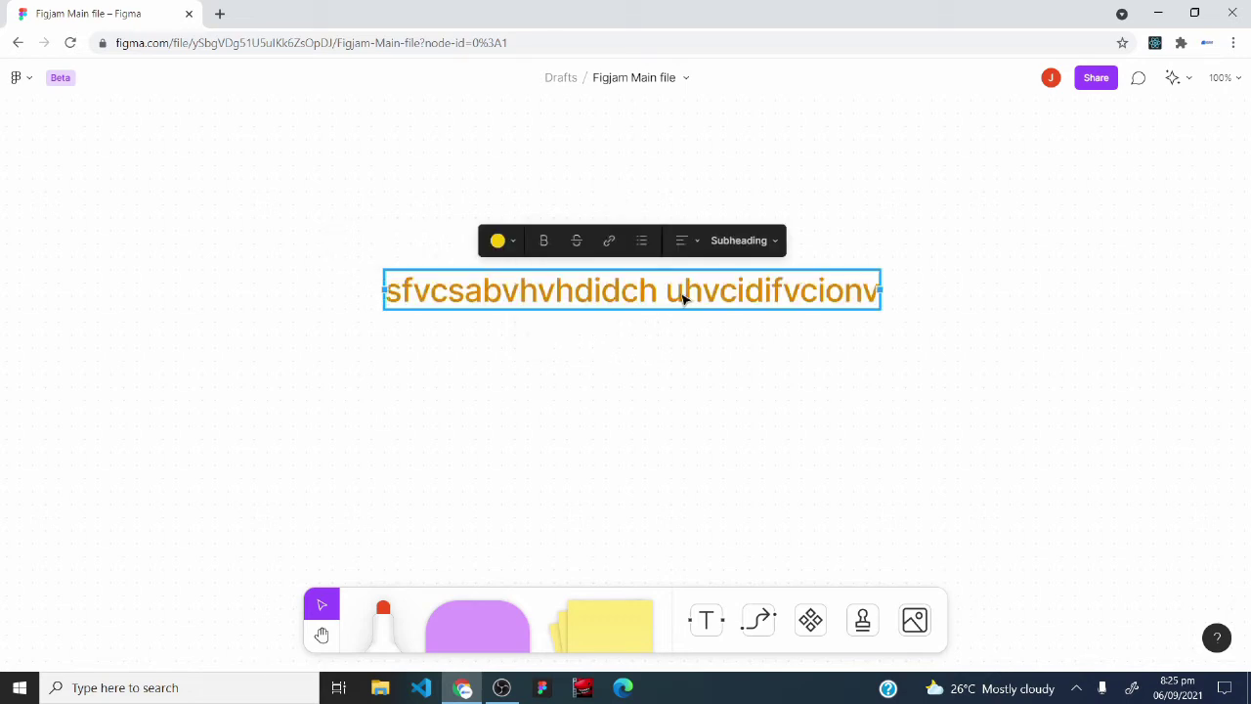
pyautogui.press('Delete')
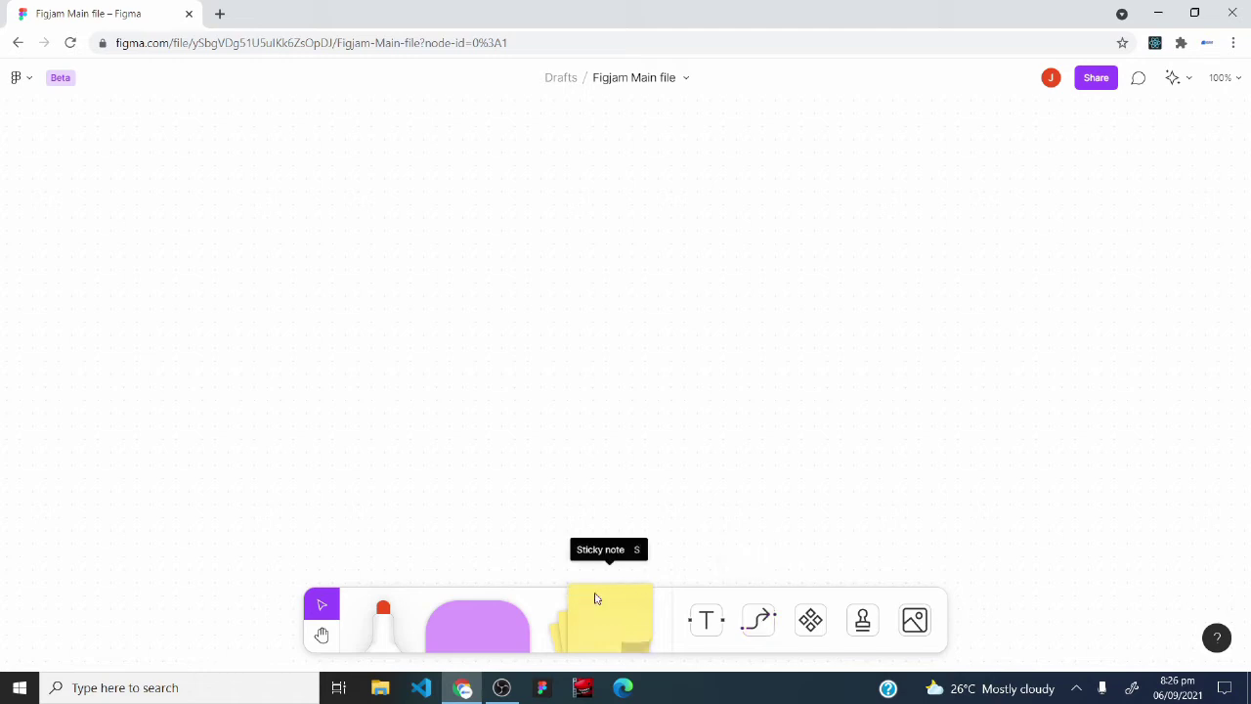
# Add a purple square shape labelled "UX -PM" on the left side of the canvas, with its text at Subheading size.
pyautogui.moveTo(499, 621); pyautogui.dragTo(185, 322)
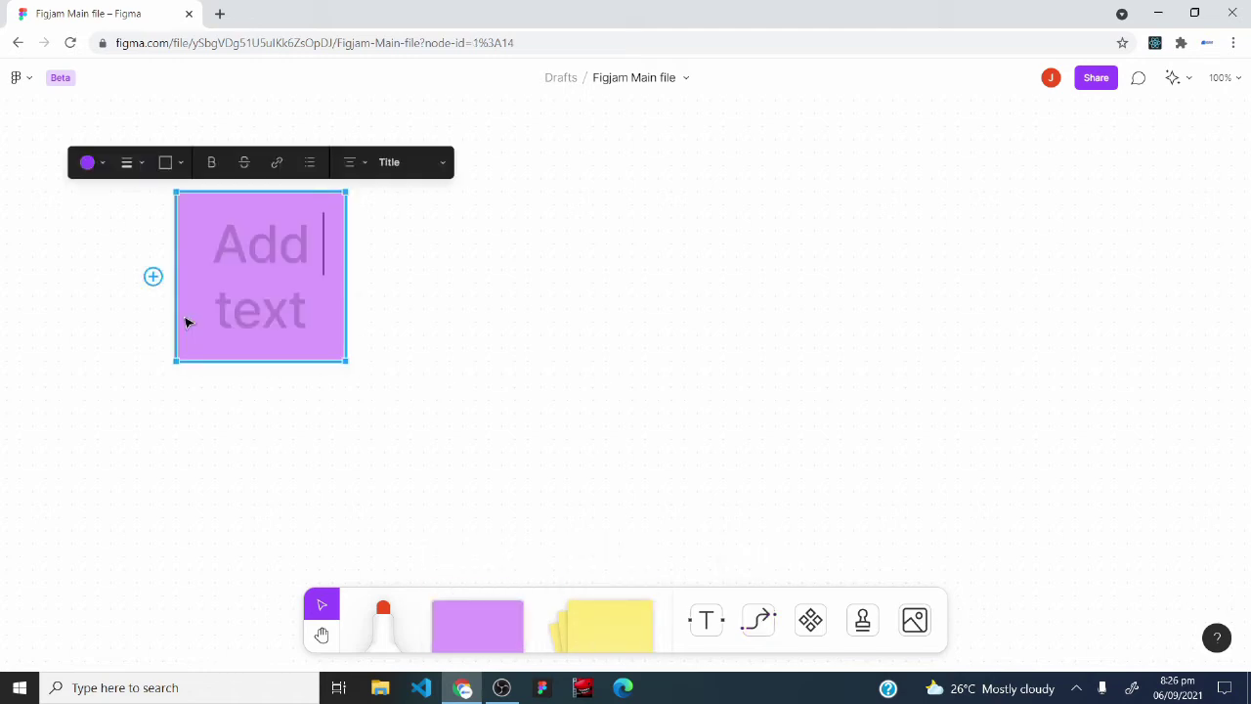
pyautogui.write('UX')
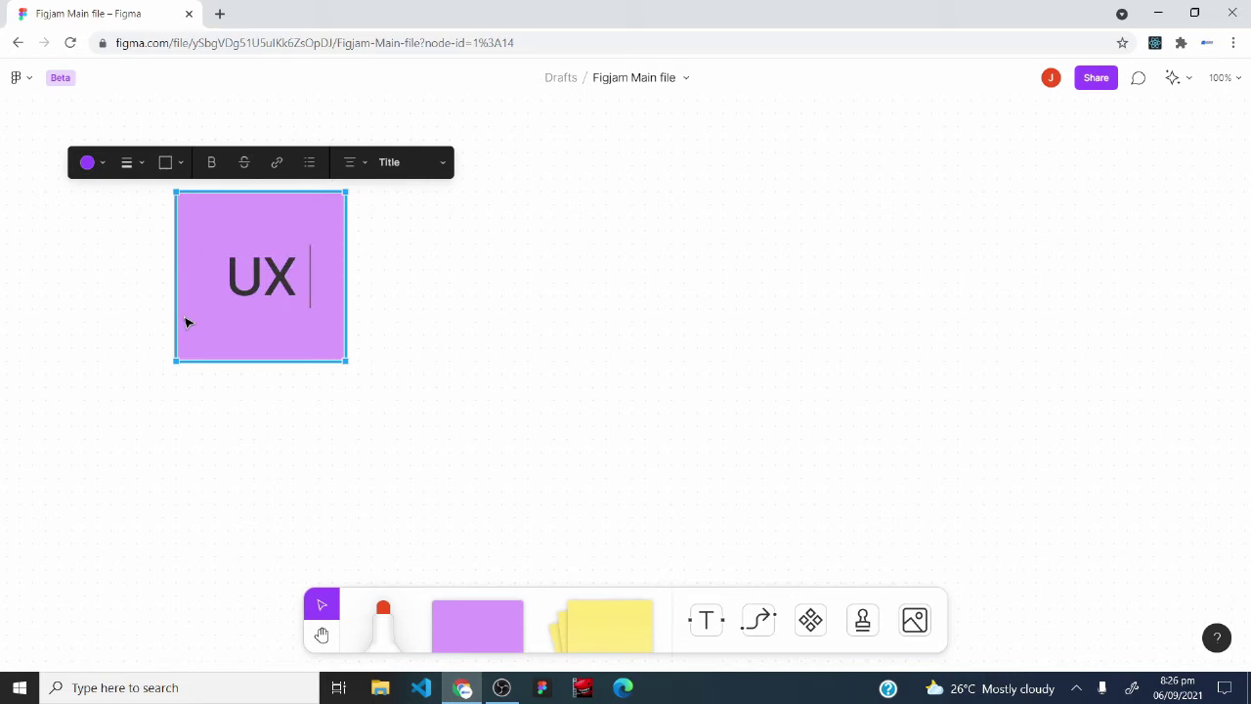
pyautogui.write(' - PM')
pyautogui.click(390, 162)
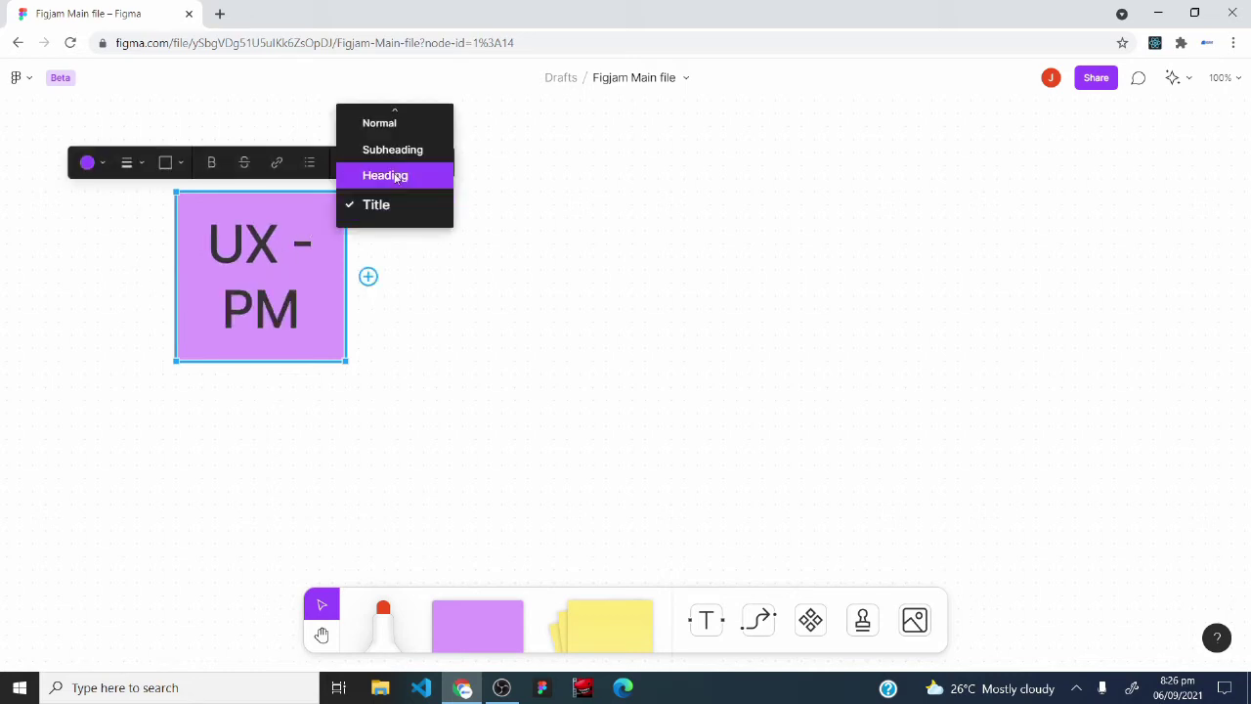
pyautogui.click(392, 150)
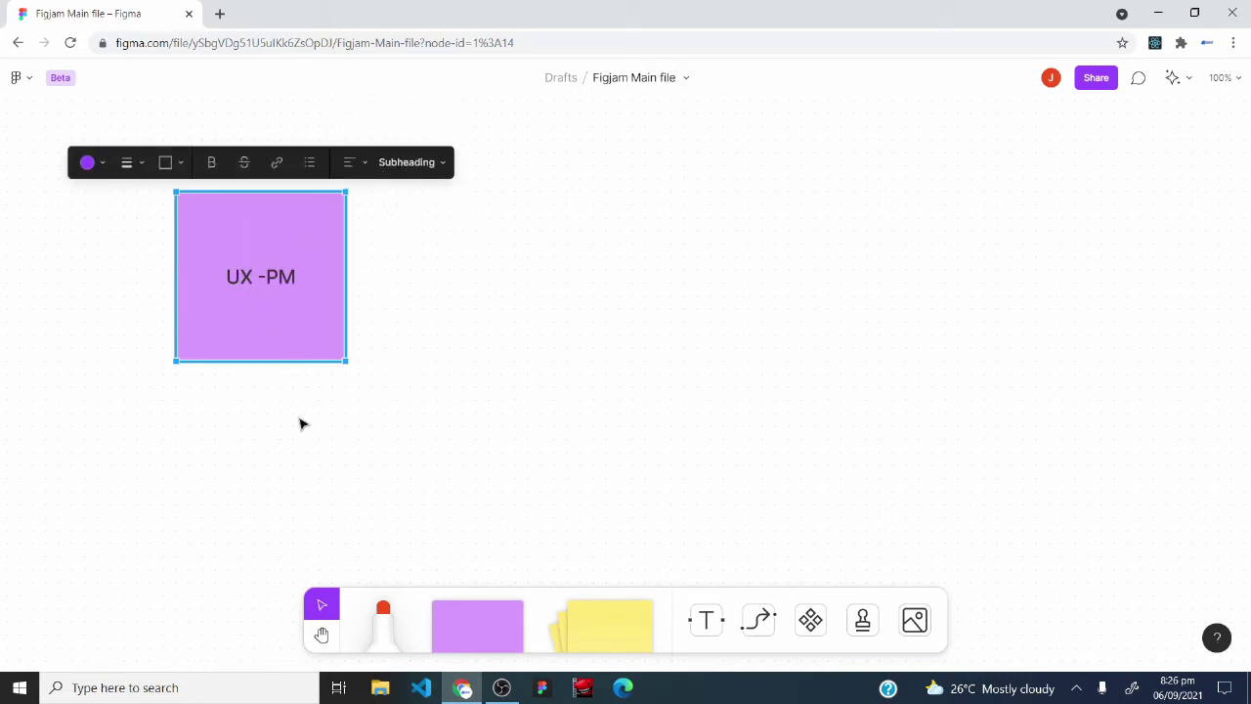
# Fill the "UX -PM" square with blue and move it slightly to the left.
pyautogui.click(96, 162)
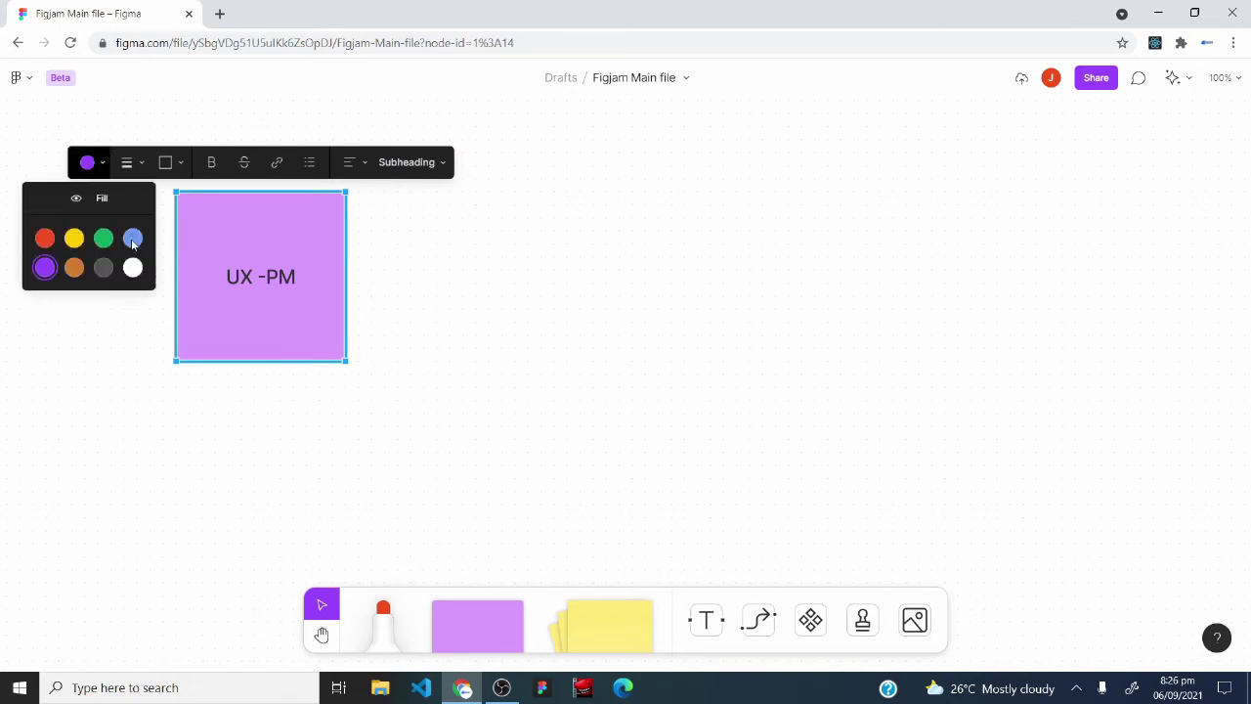
pyautogui.click(133, 240)
pyautogui.moveTo(215, 313); pyautogui.dragTo(185, 310)
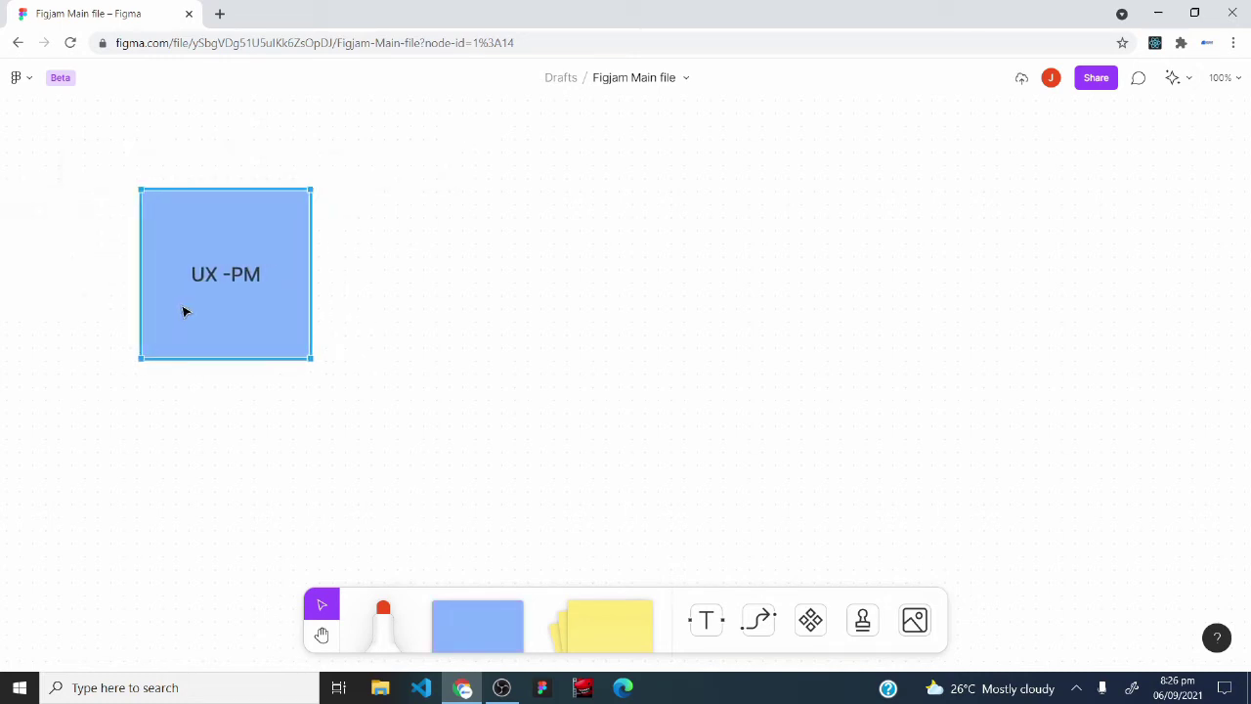
# Add a second blue square to the right of "UX -PM" and label it "Design Stage".
pyautogui.click(456, 634)
pyautogui.click(513, 168)
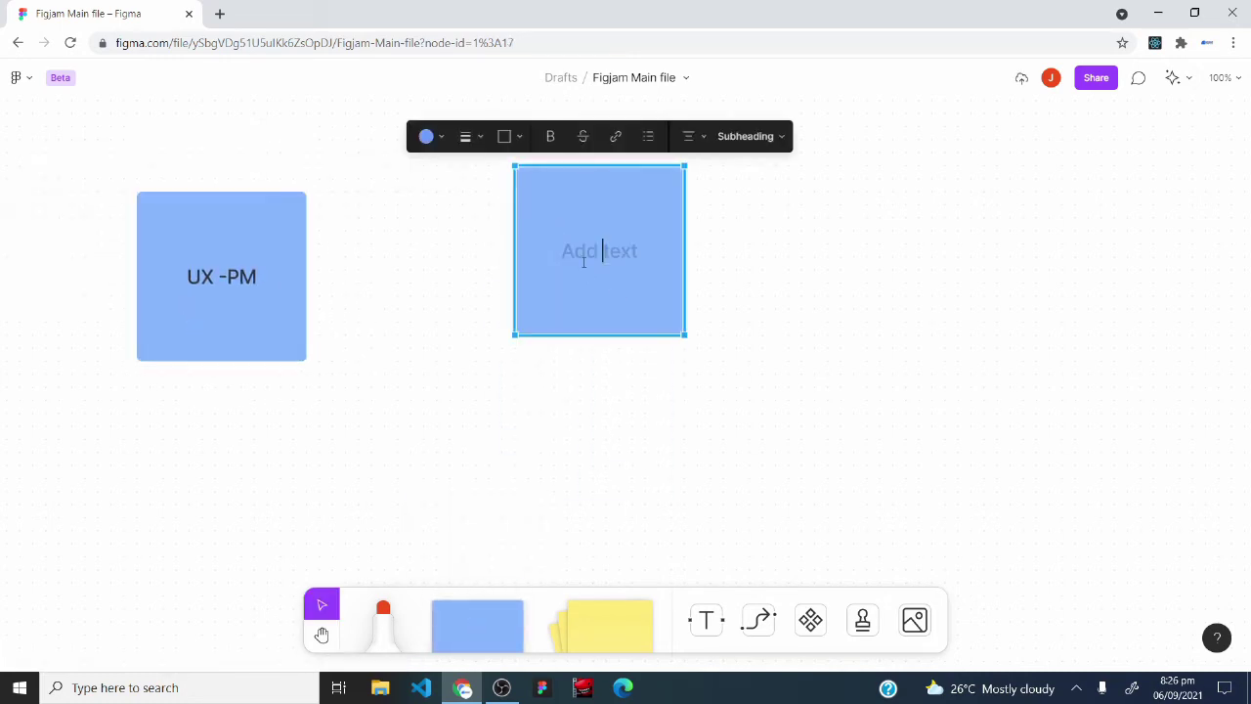
pyautogui.write('Design Stage')
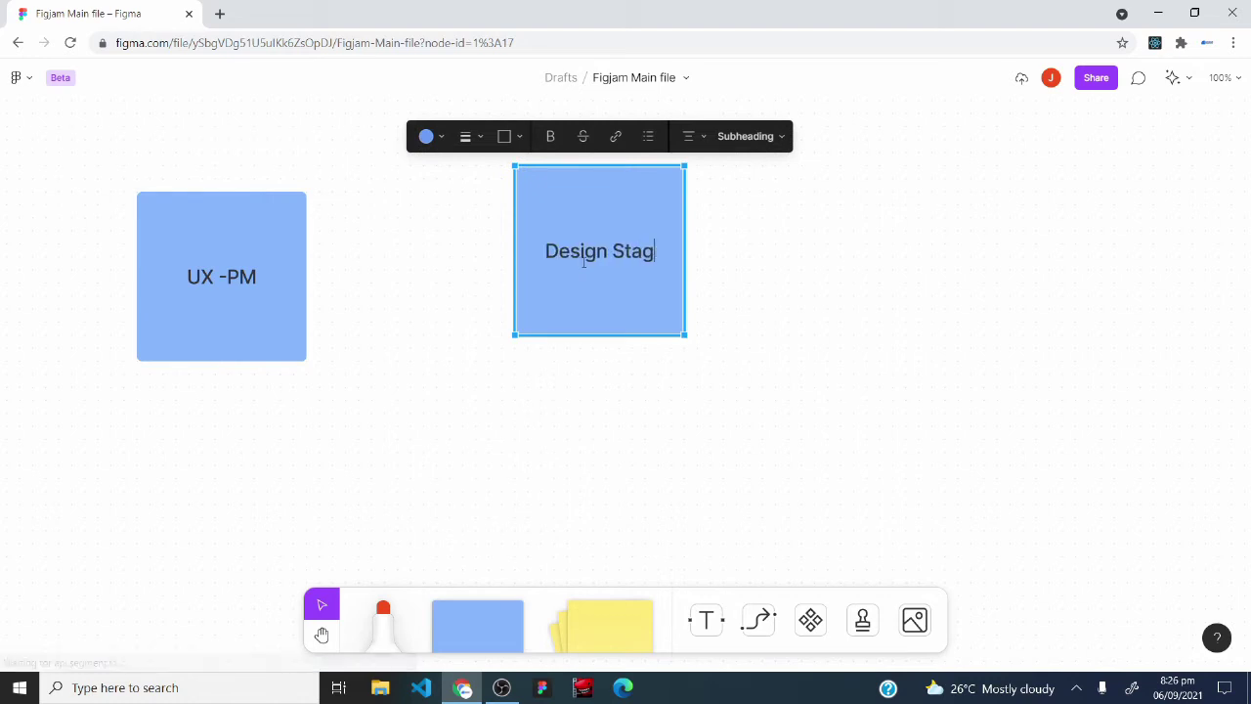
pyautogui.click(578, 395)
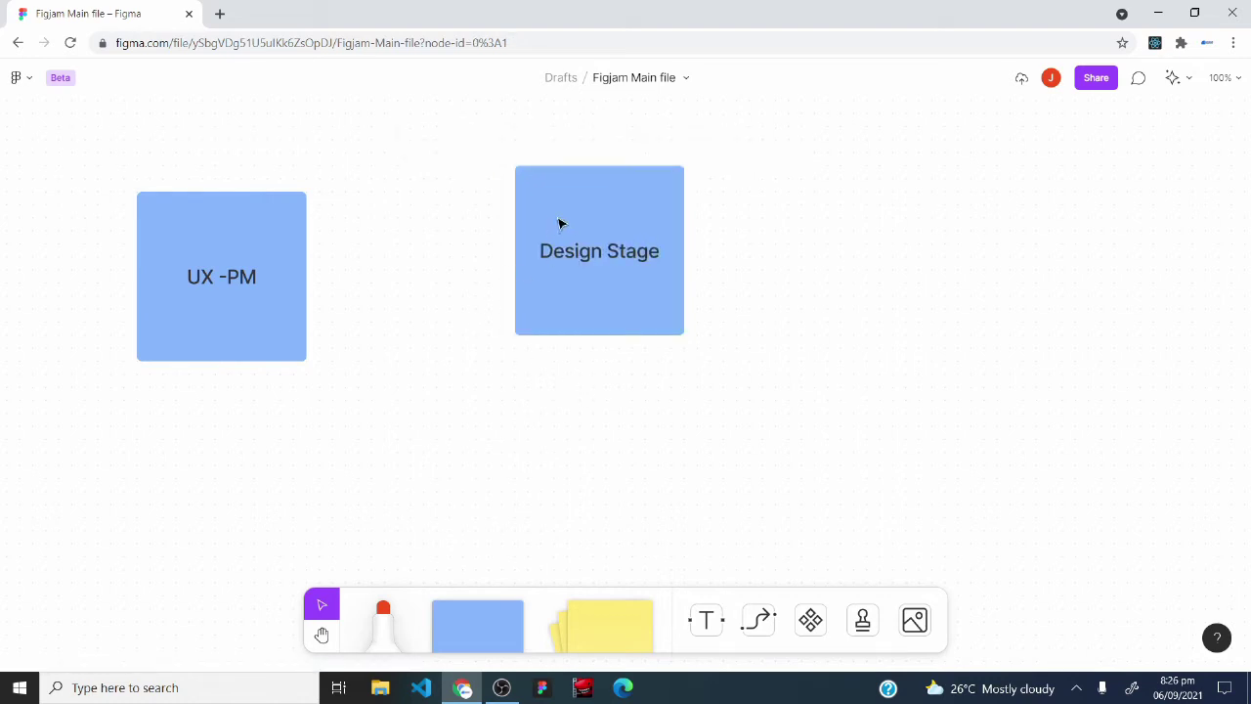
# Fill the "Design Stage" square with orange-brown and move it toward the upper right of the canvas.
pyautogui.moveTo(558, 221); pyautogui.dragTo(675, 207)
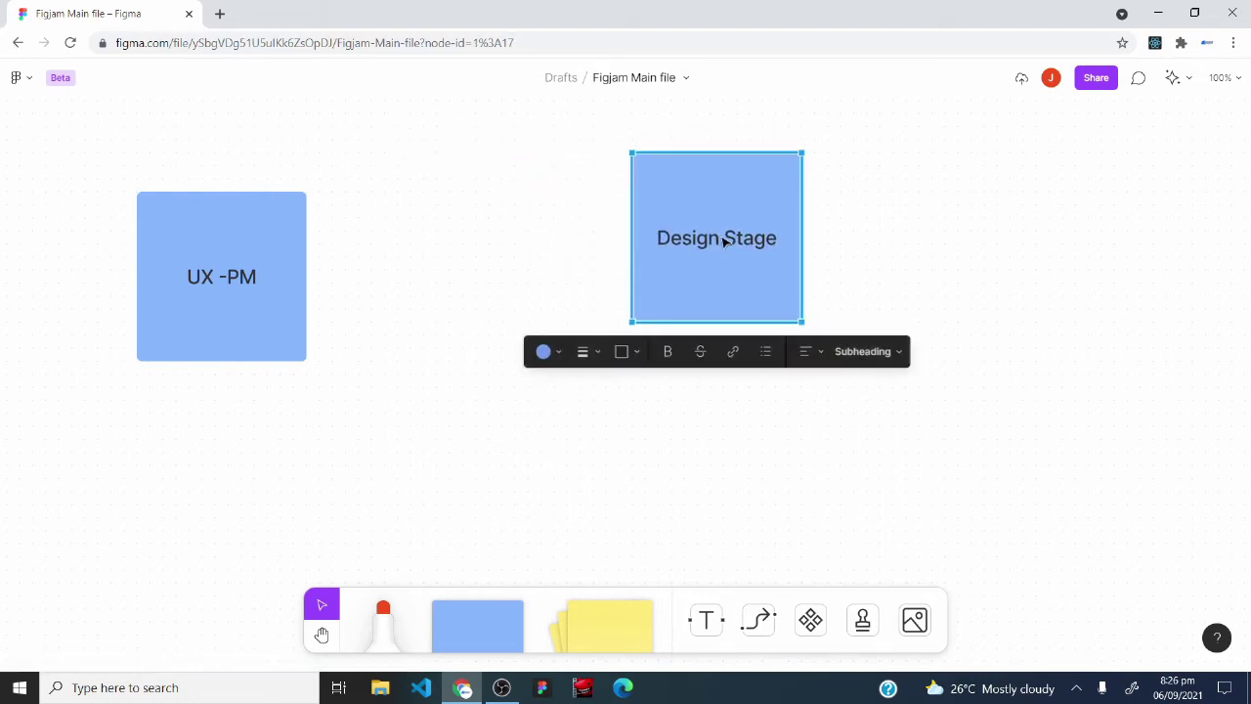
pyautogui.click(546, 352)
pyautogui.click(531, 276)
pyautogui.moveTo(732, 275); pyautogui.dragTo(823, 236)
# Add a yellow sticky note reading "Connect from API" between and below the two squares, shifting it slightly down and right.
pyautogui.click(631, 632)
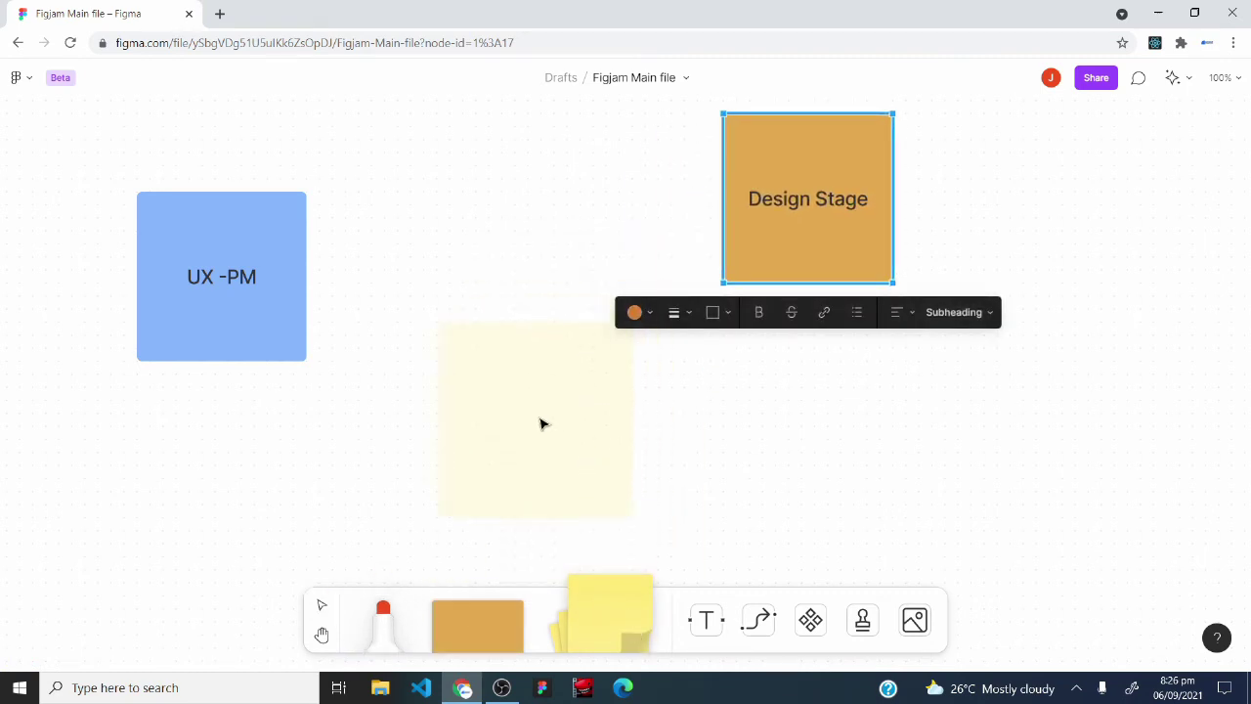
pyautogui.click(542, 425)
pyautogui.write('Connect ')
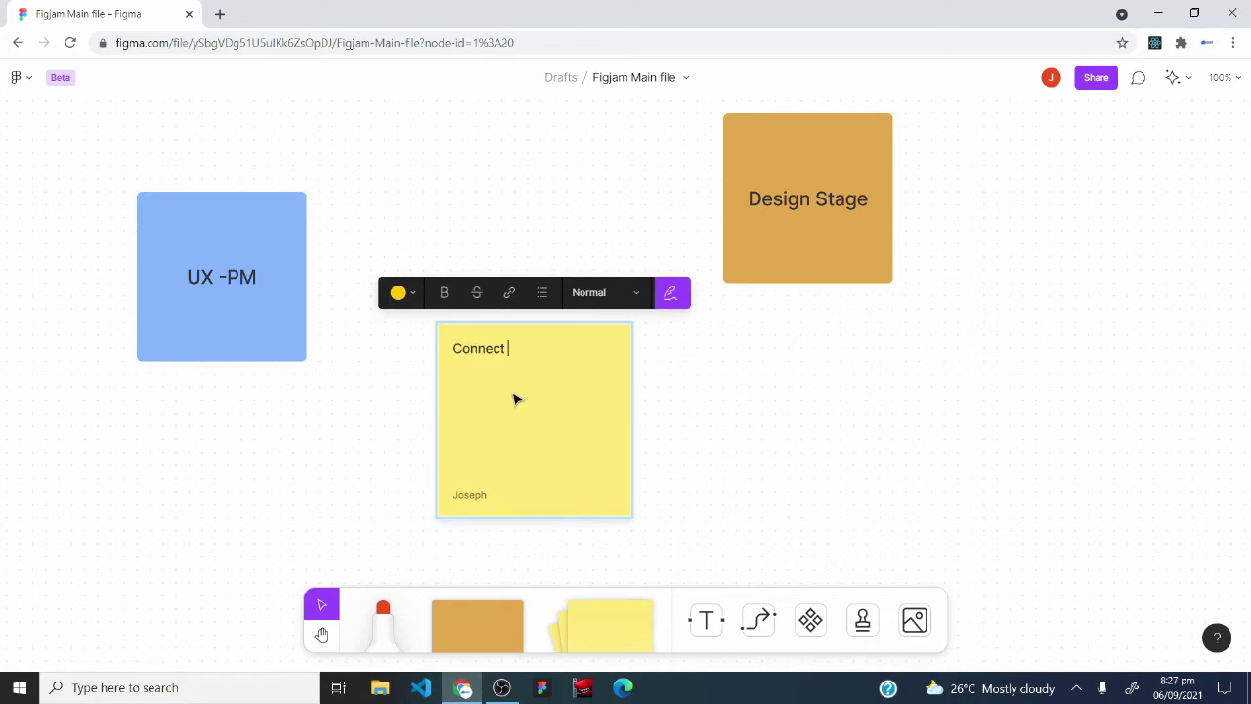
pyautogui.write('from API')
pyautogui.click(720, 410)
pyautogui.moveTo(539, 421); pyautogui.dragTo(579, 461)
# Reduce the heights of the "UX -PM" and "Design Stage" squares to make them flat rectangles.
pyautogui.click(192, 264)
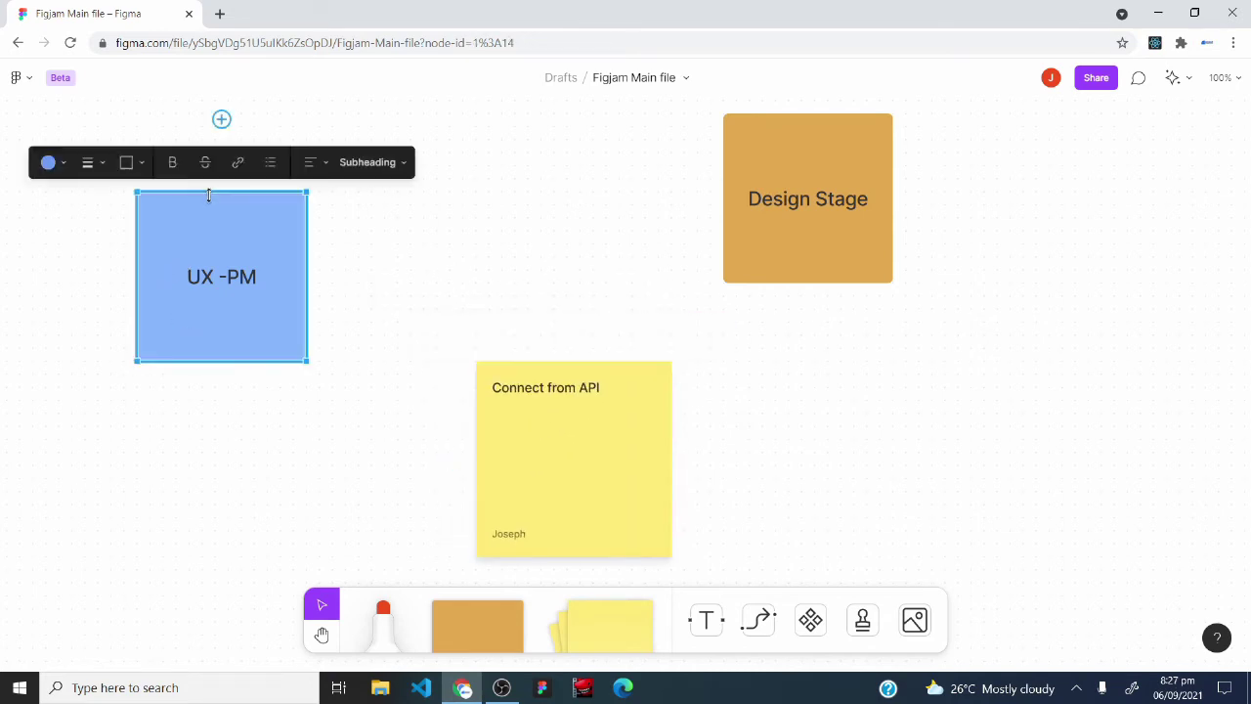
pyautogui.moveTo(176, 359); pyautogui.dragTo(184, 269)
pyautogui.click(773, 165)
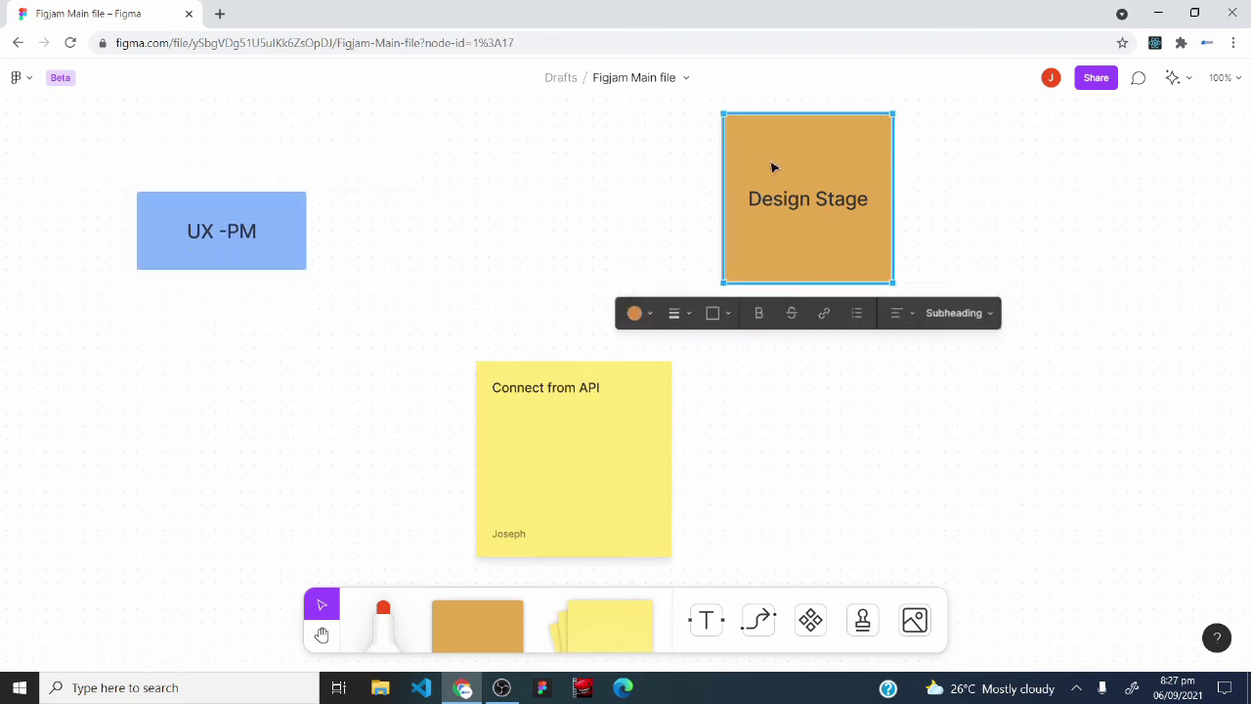
pyautogui.moveTo(807, 285); pyautogui.dragTo(807, 179)
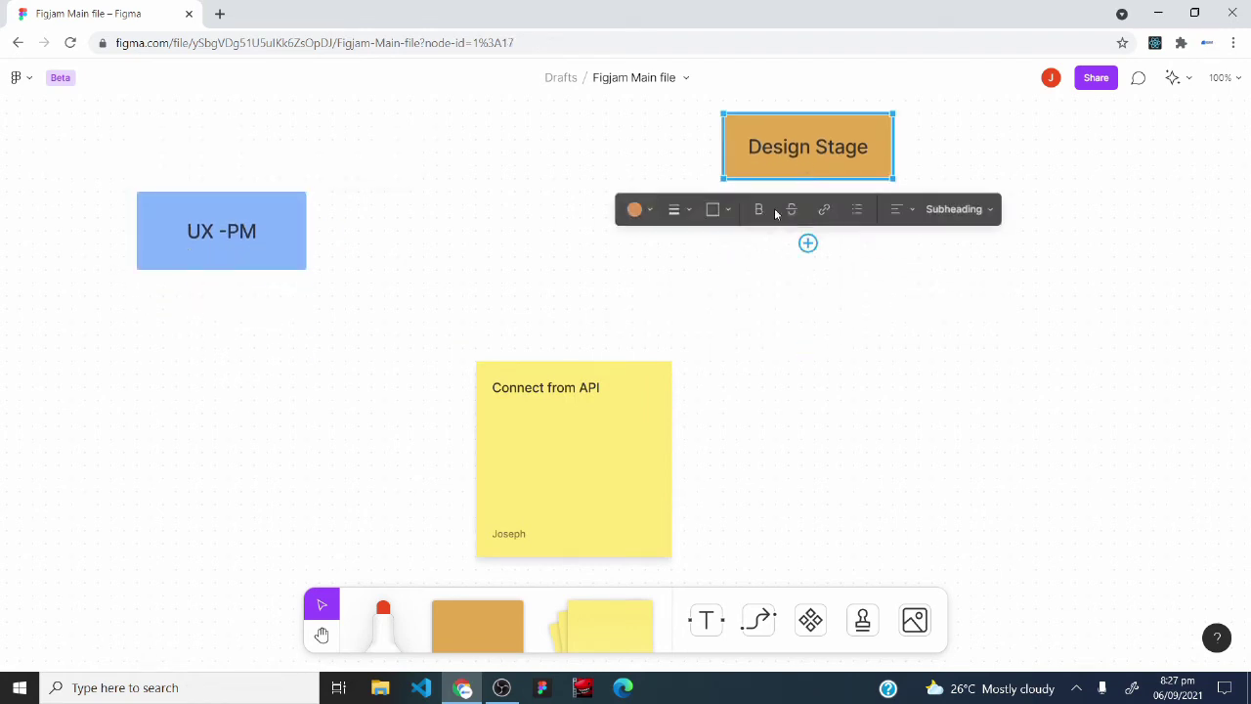
# Add a red-filled ellipse labelled "Version Flow" between the two rectangles and stretch its height to make it a larger circle.
pyautogui.click(490, 601)
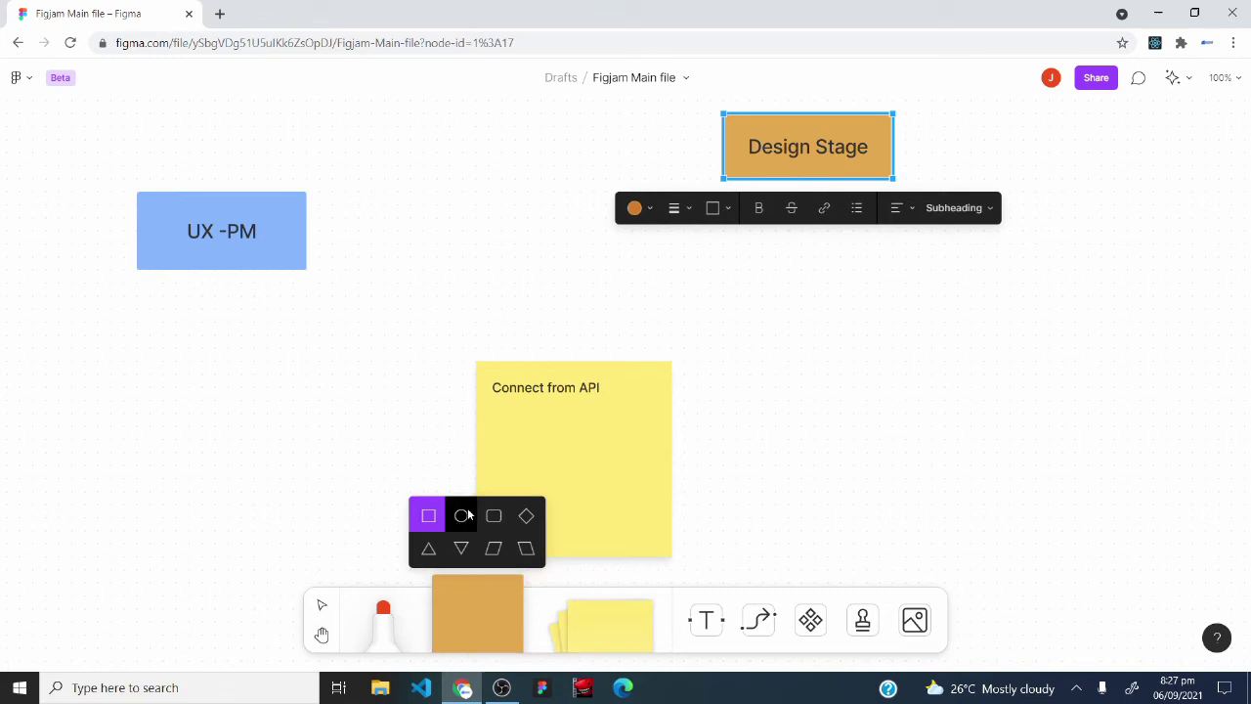
pyautogui.click(463, 514)
pyautogui.click(495, 197)
pyautogui.click(326, 319)
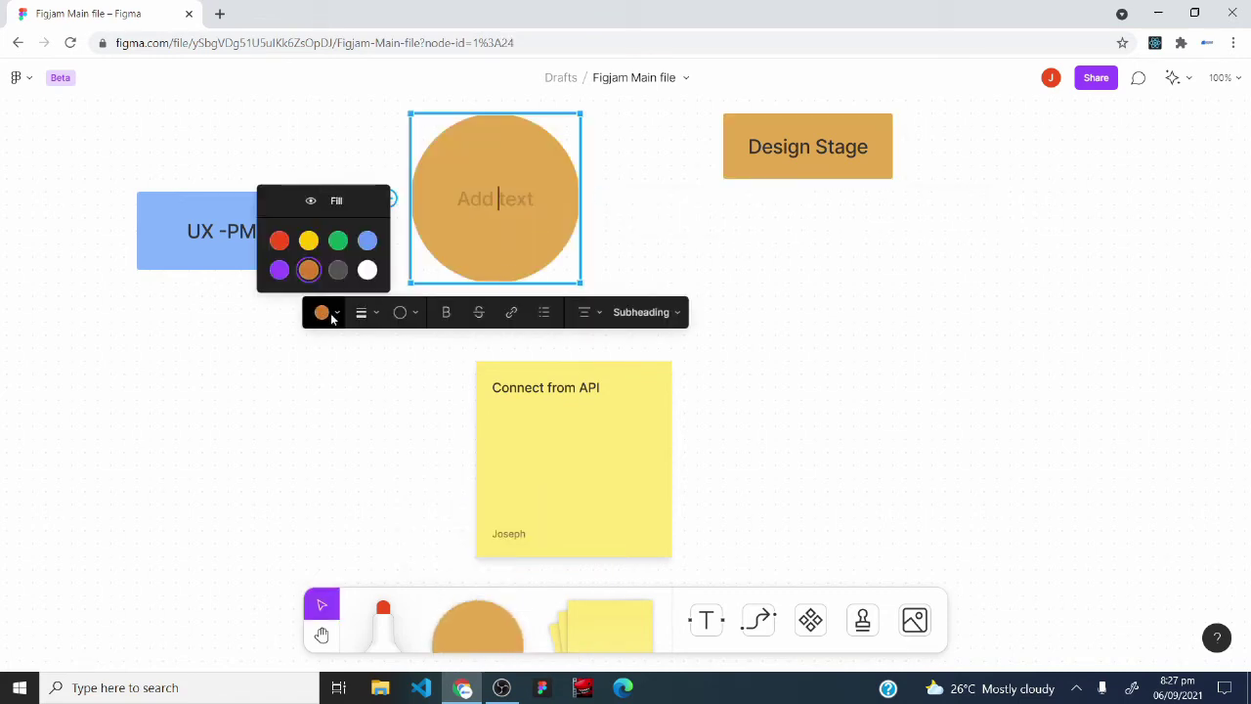
pyautogui.click(281, 242)
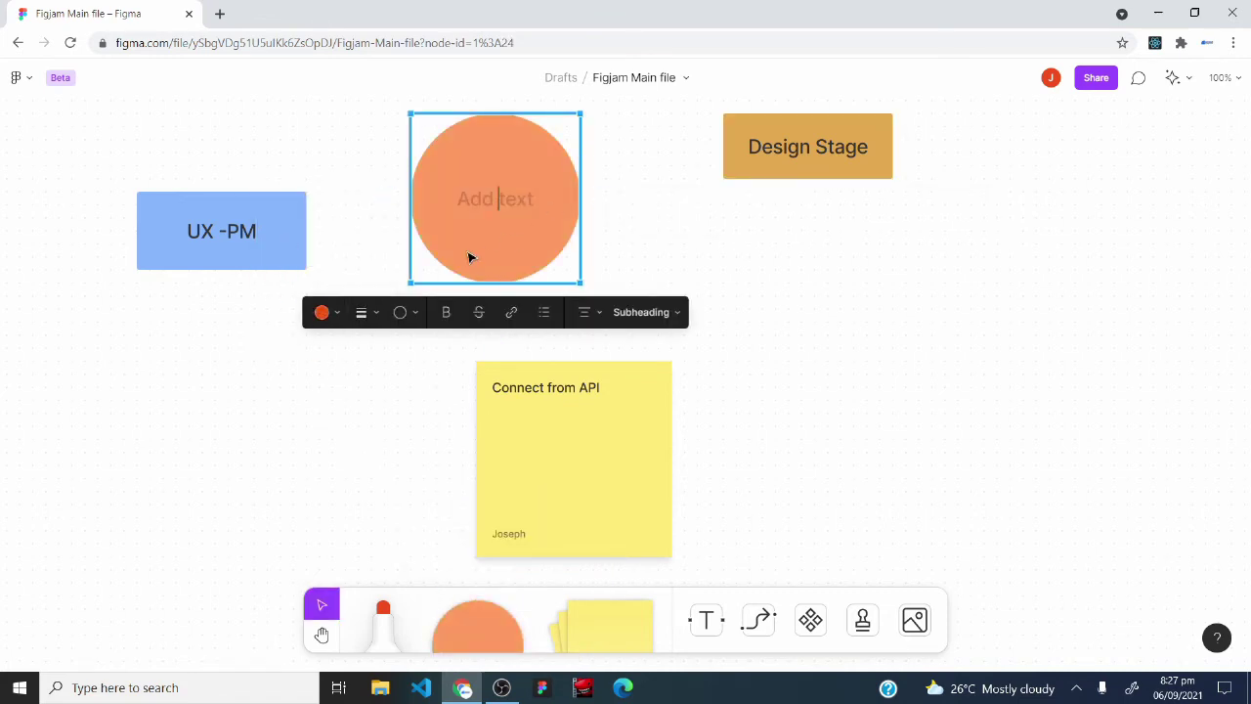
pyautogui.write('Version Flow')
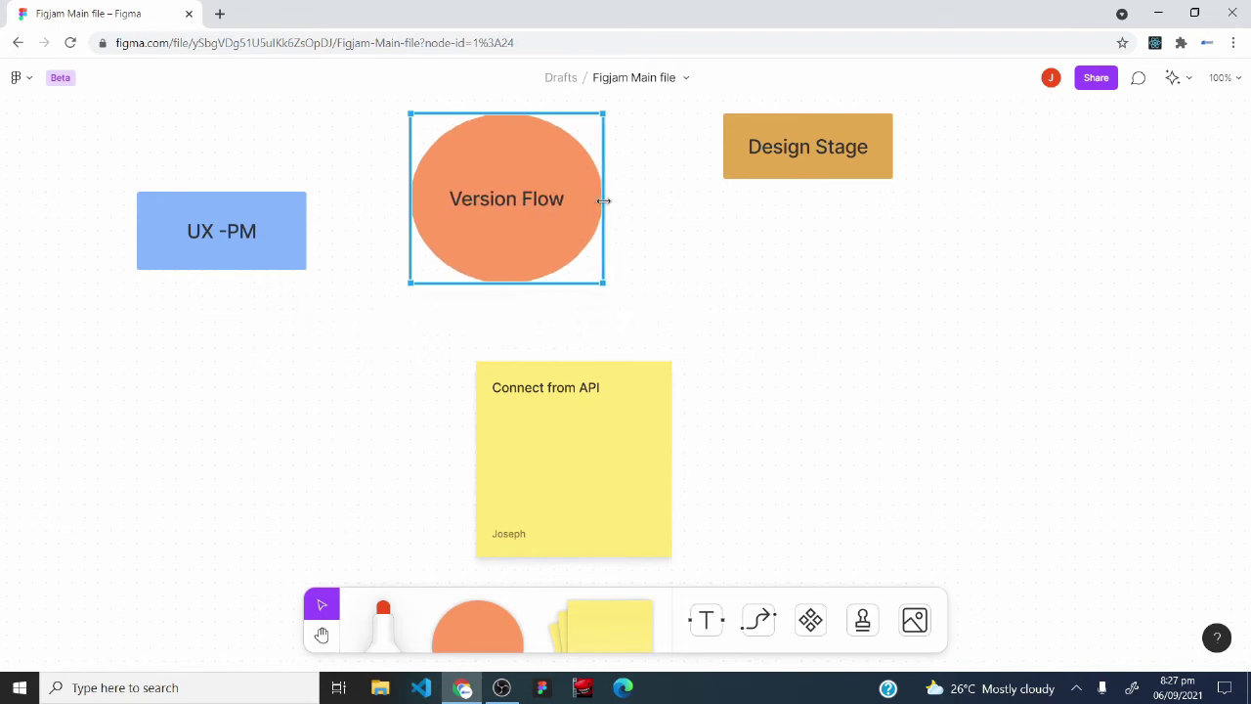
pyautogui.moveTo(504, 282); pyautogui.dragTo(505, 309)
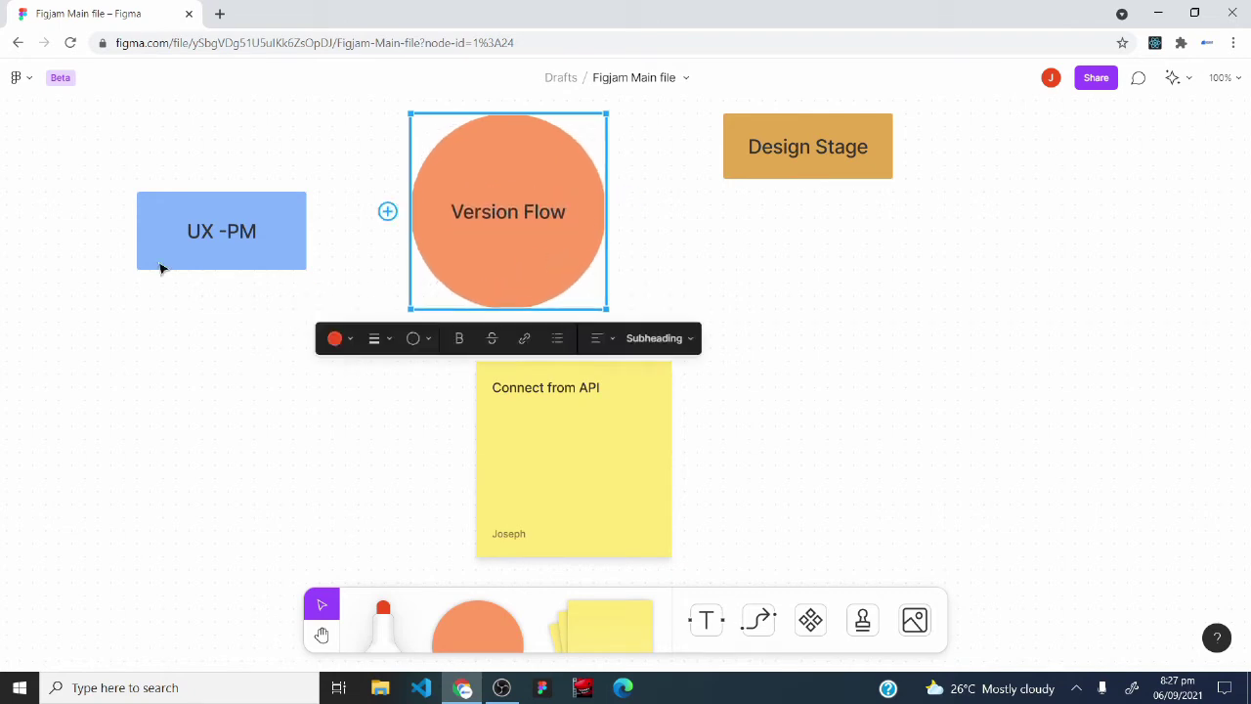
# Spread the layout out by moving "UX -PM" down-left, "Design Stage" up-right and the "Connect from API" note down-right.
pyautogui.moveTo(162, 268); pyautogui.dragTo(111, 290)
pyautogui.moveTo(574, 460); pyautogui.dragTo(626, 455)
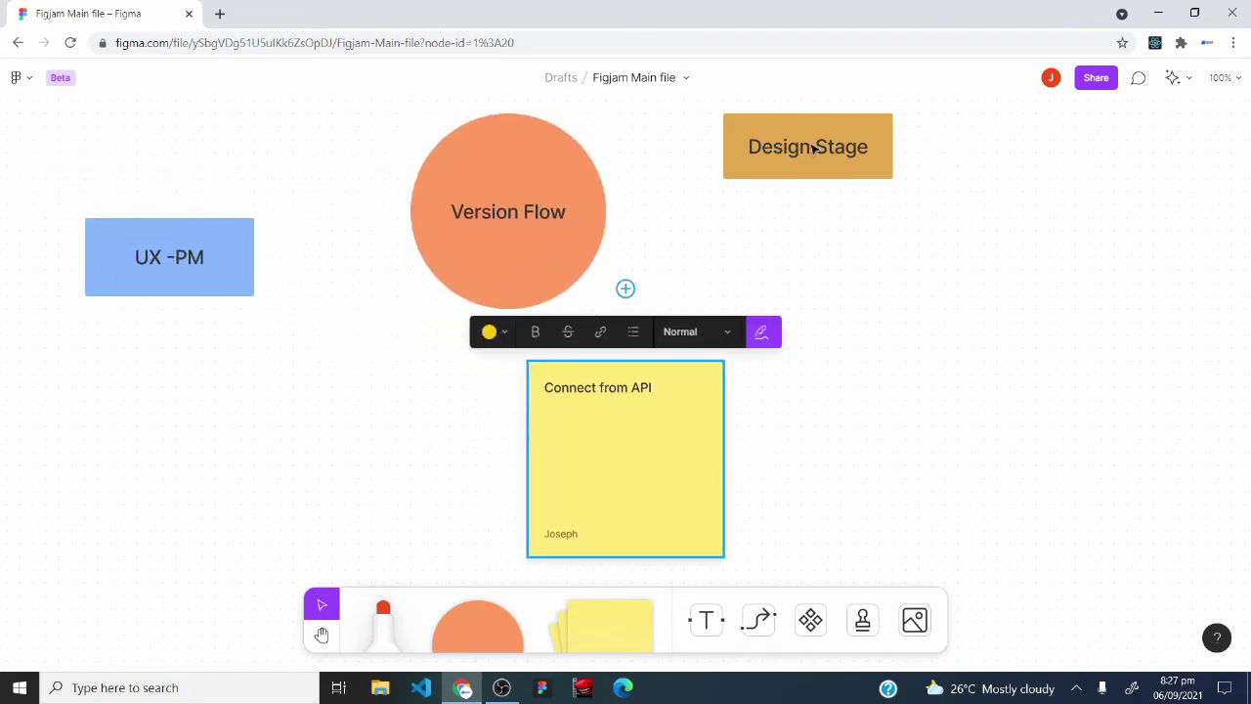
pyautogui.moveTo(807, 146); pyautogui.dragTo(847, 133)
pyautogui.moveTo(626, 456); pyautogui.dragTo(678, 485)
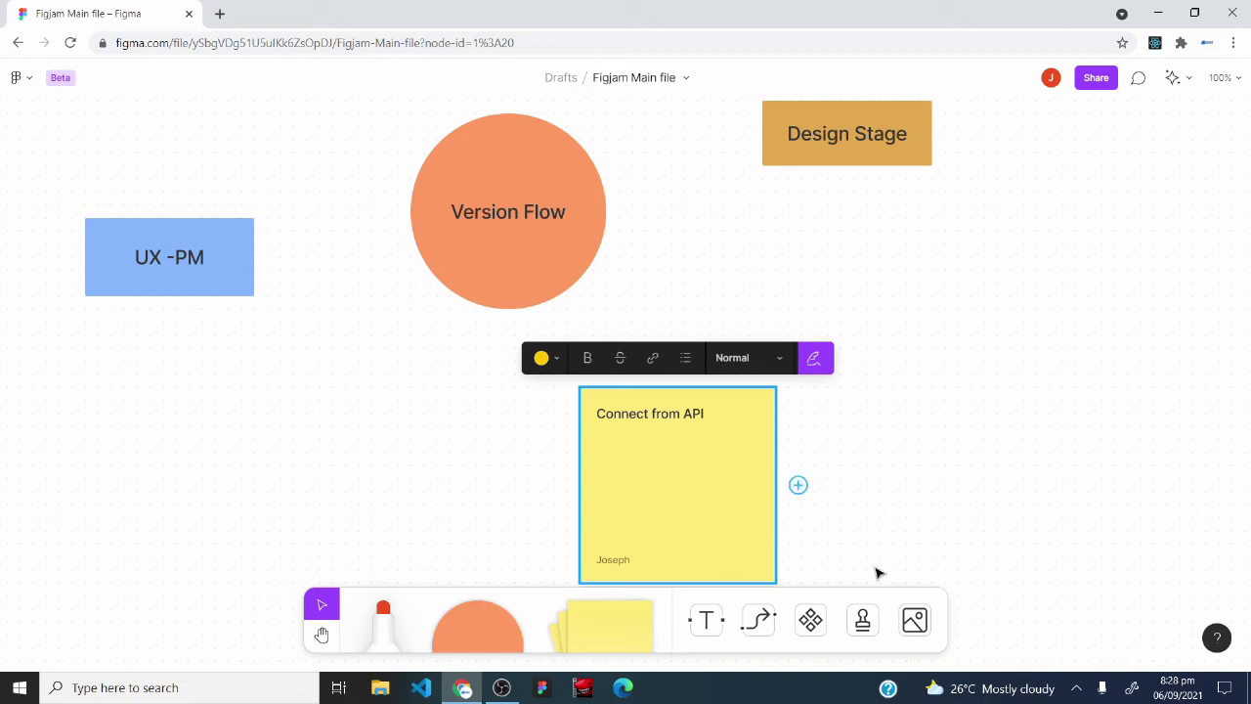
# Draw an elbow connector from the right side of "UX -PM" to the left side of the "Connect from API" sticky note.
pyautogui.click(756, 624)
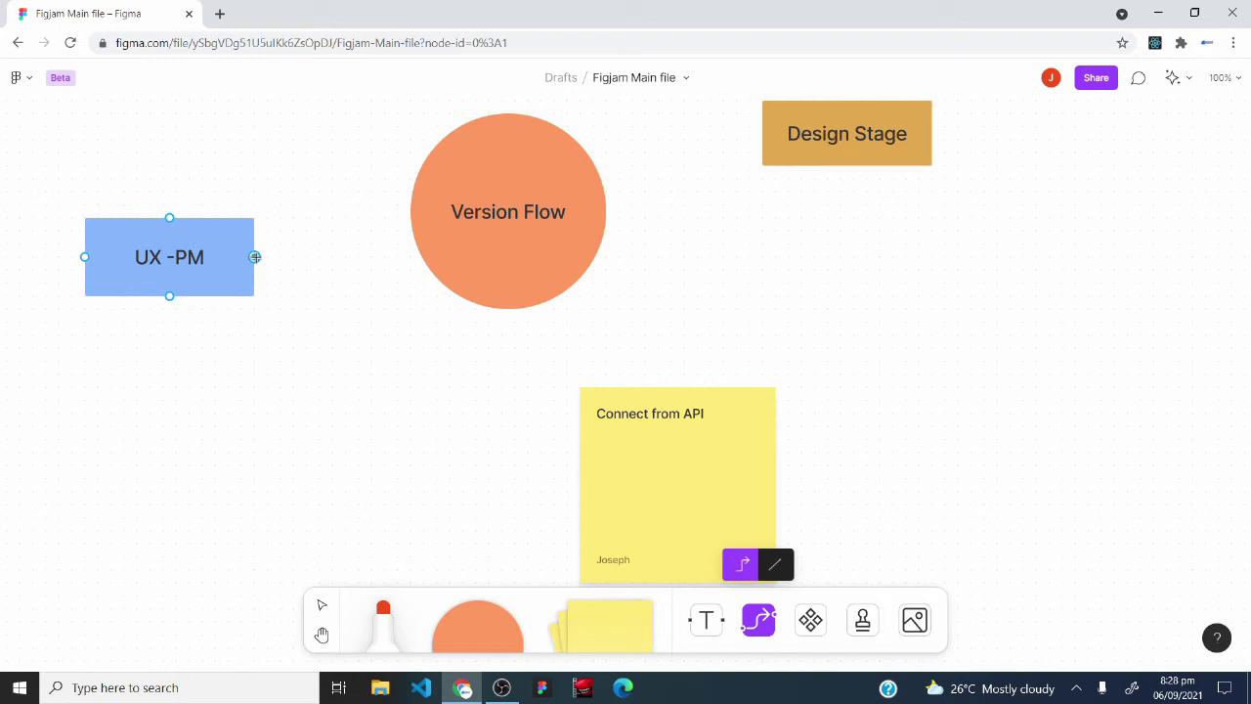
pyautogui.moveTo(254, 257); pyautogui.dragTo(402, 211)
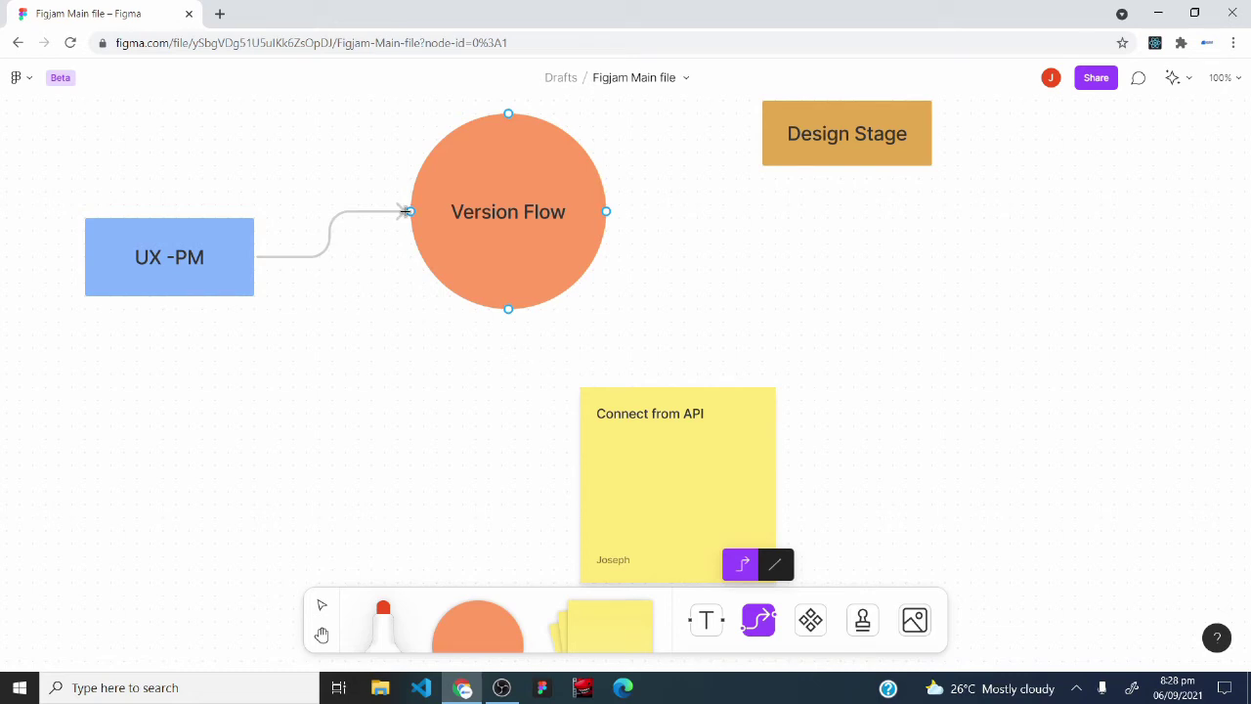
pyautogui.moveTo(406, 212); pyautogui.dragTo(580, 486)
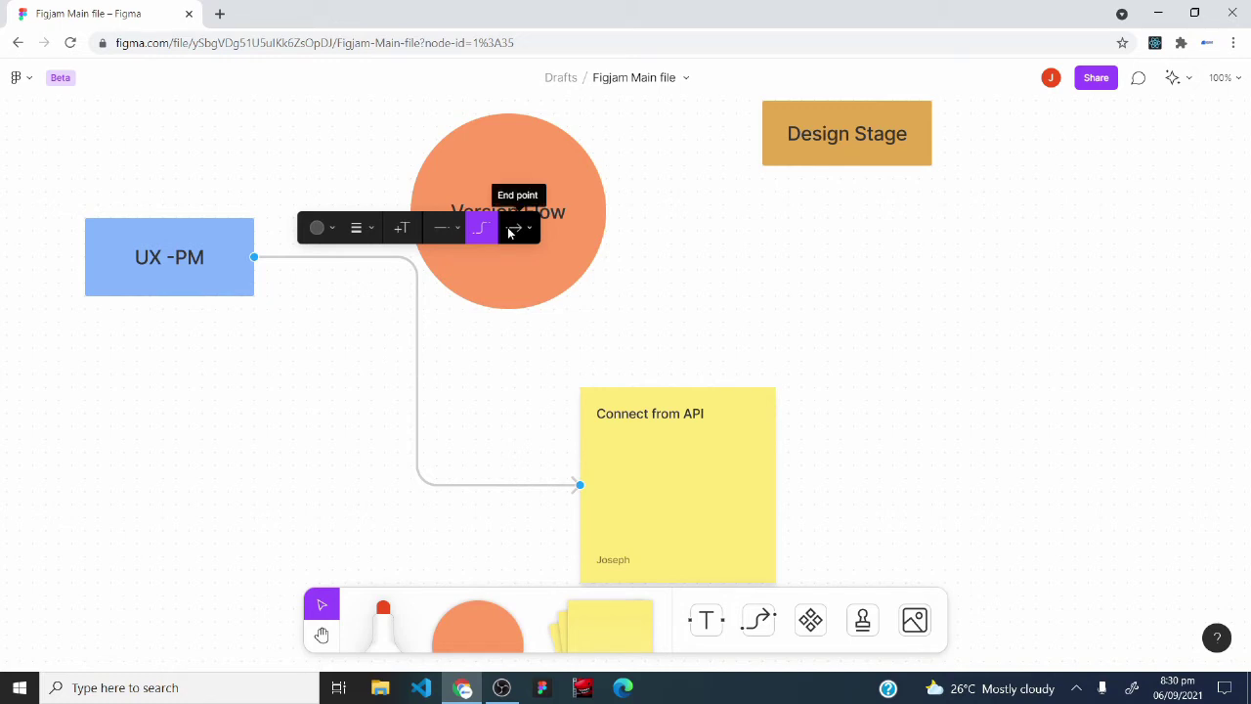
# Color the connector green and give it a dashed stroke.
pyautogui.click(334, 240)
pyautogui.click(335, 302)
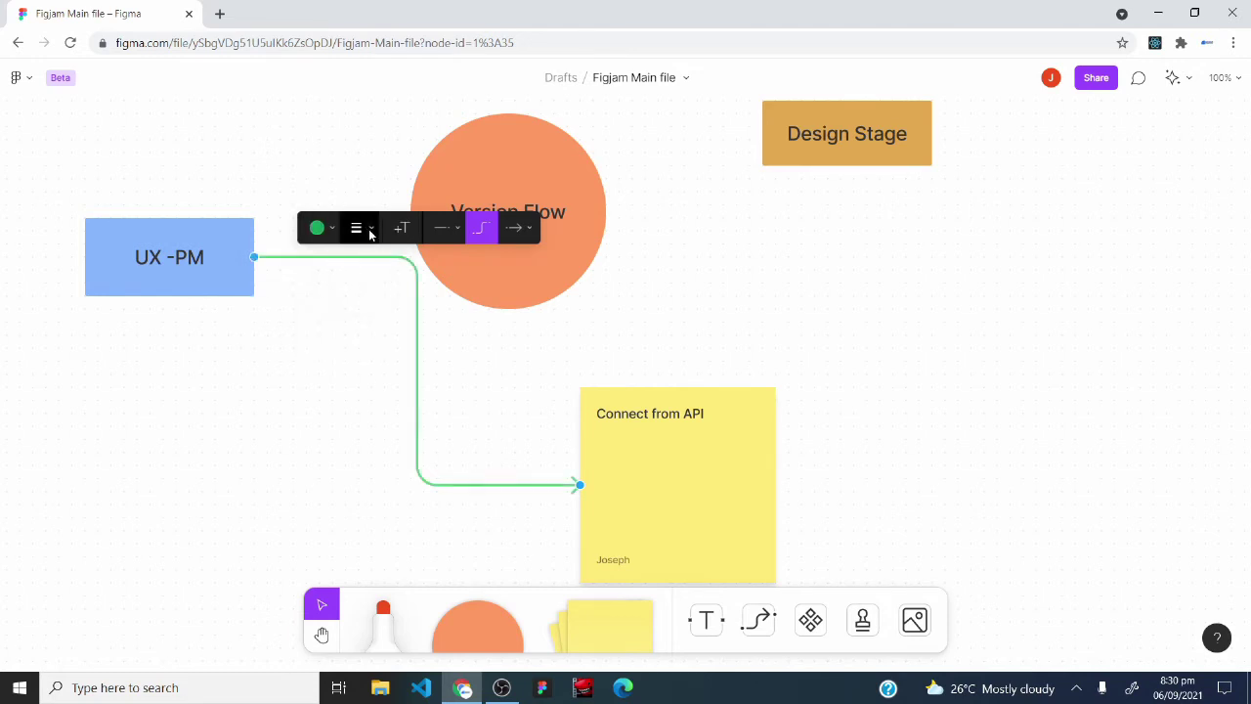
pyautogui.click(370, 235)
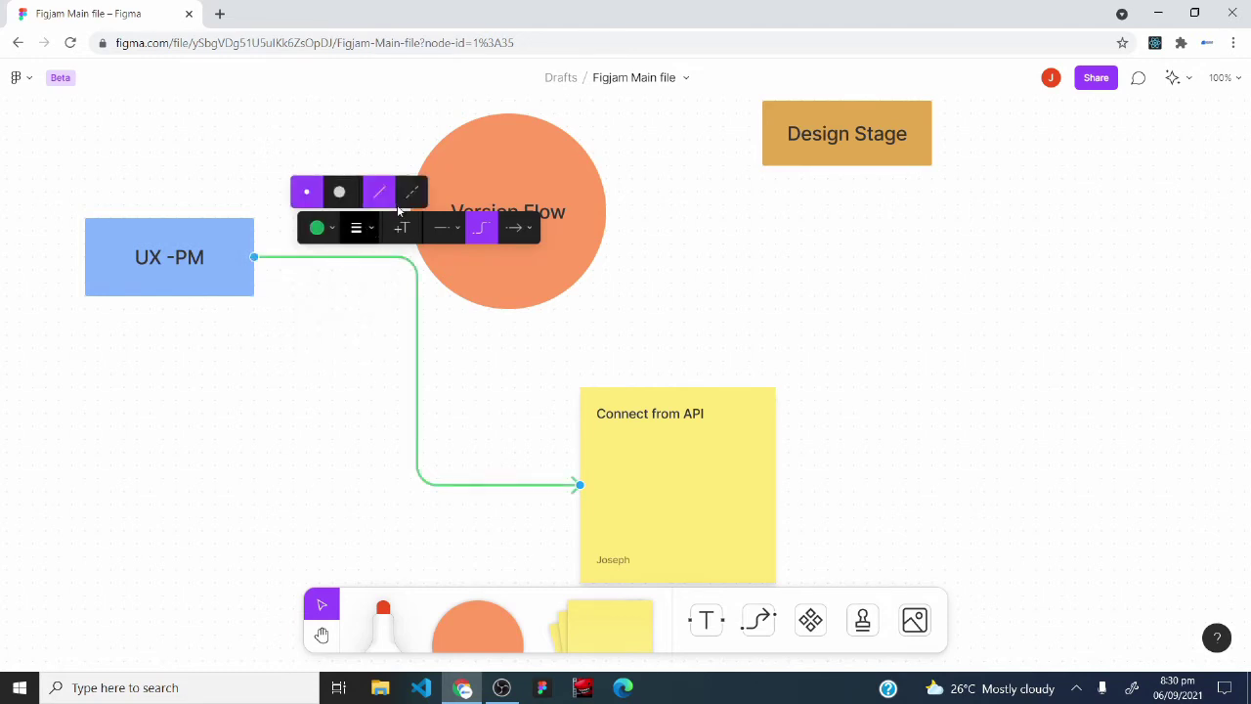
pyautogui.click(418, 196)
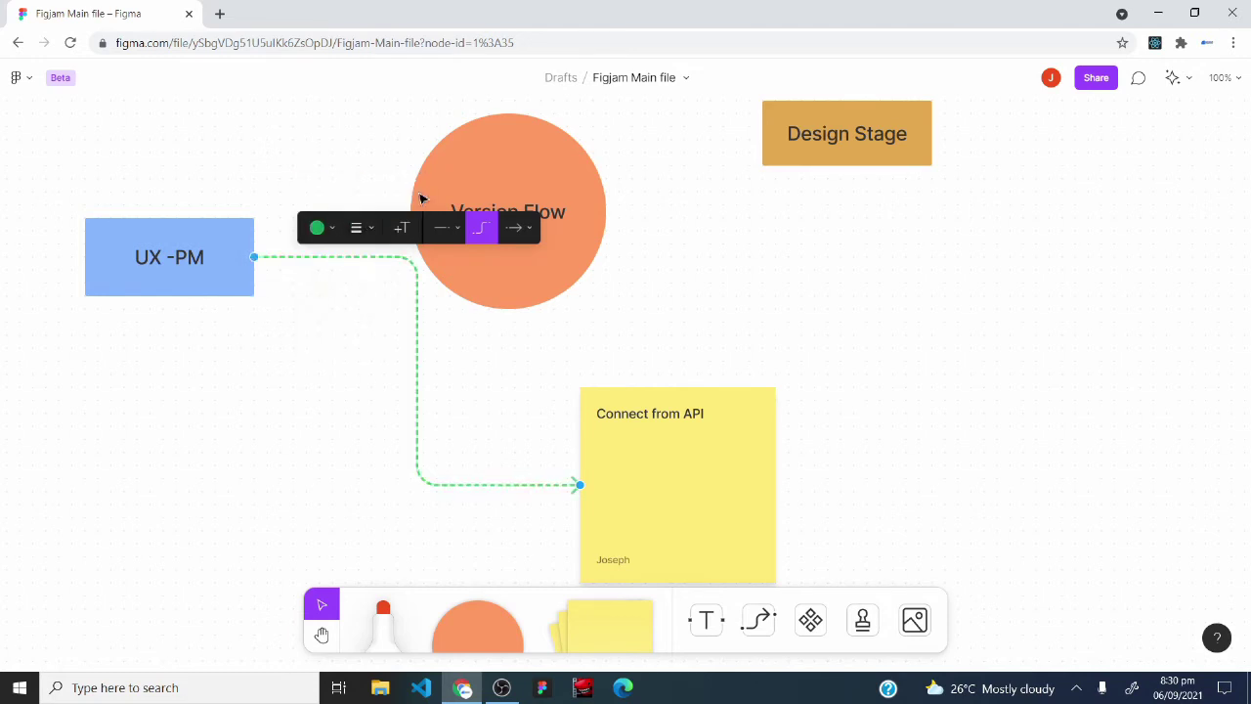
# Make the green connector thick and set its stroke to solid.
pyautogui.click(369, 233)
pyautogui.click(343, 195)
pyautogui.click(371, 232)
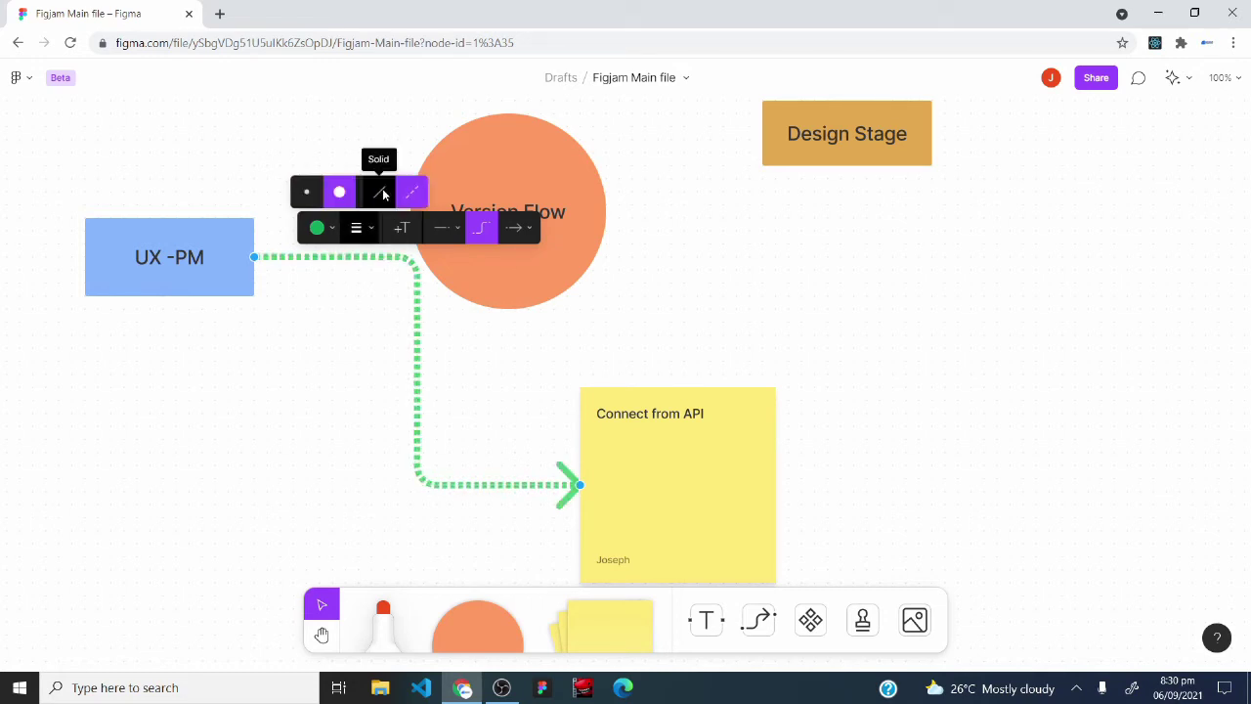
pyautogui.click(383, 193)
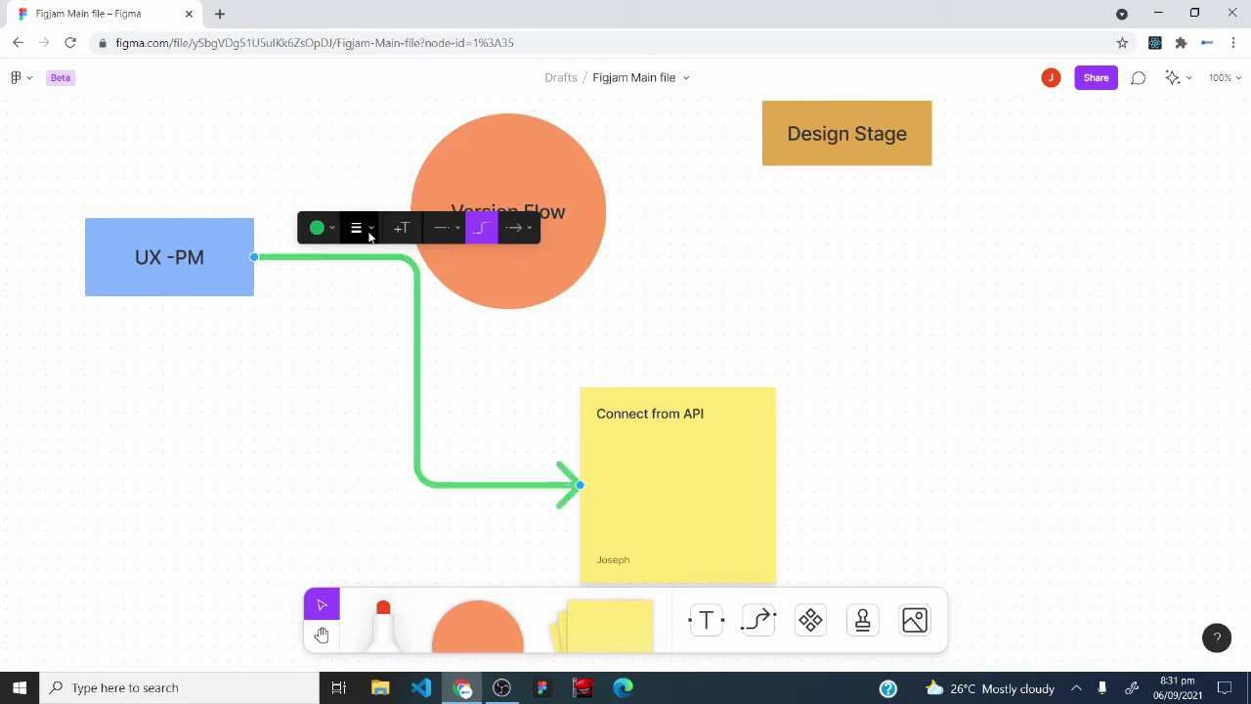
# Make the green connector thin and add the text label "Check flows here" to it.
pyautogui.click(360, 228)
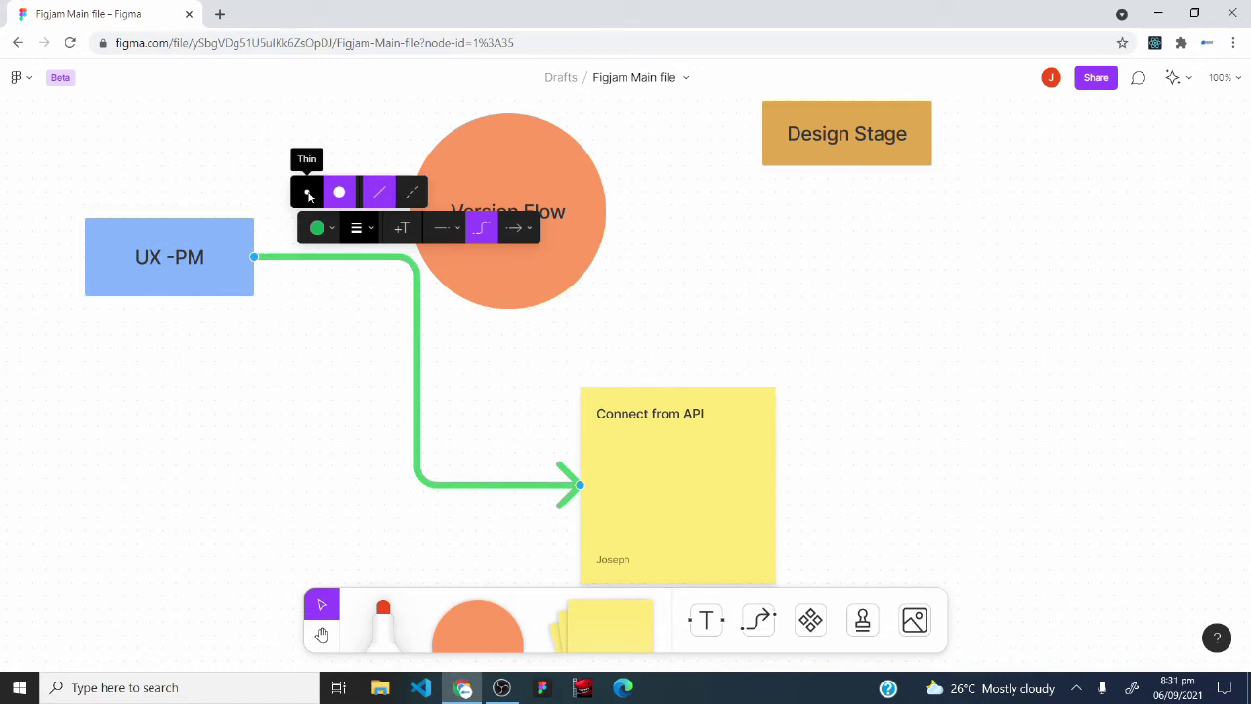
pyautogui.click(308, 196)
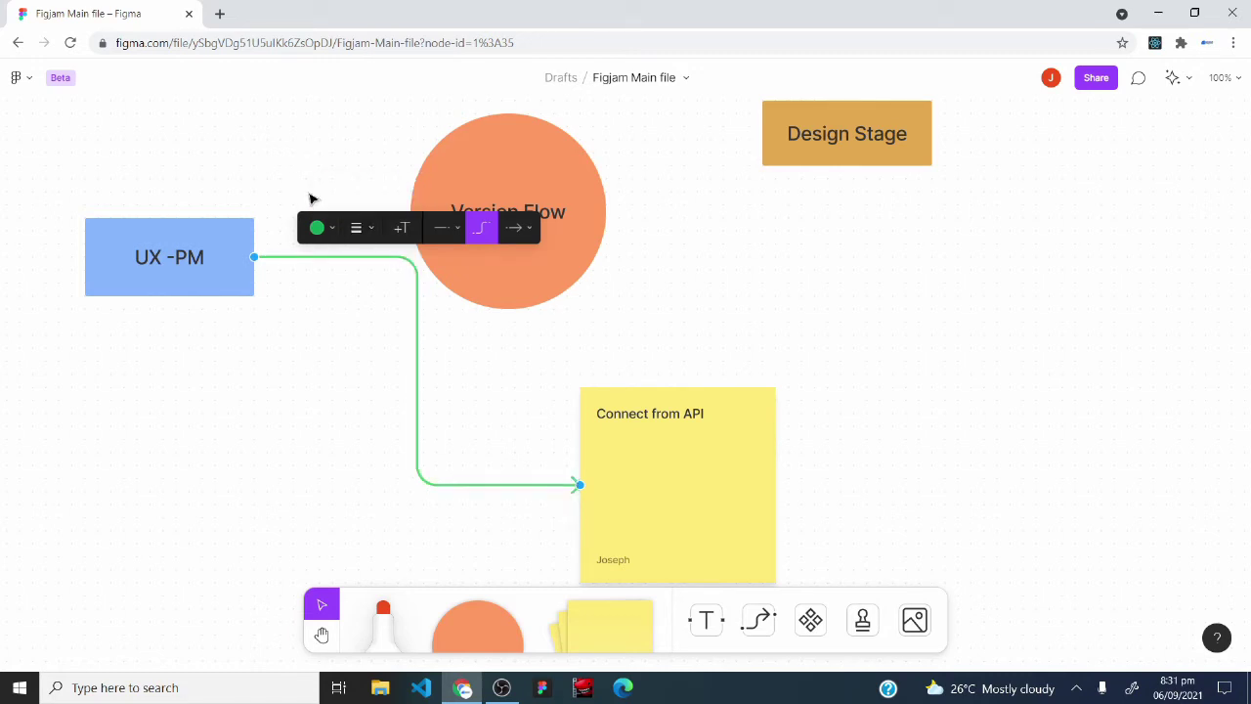
pyautogui.click(402, 228)
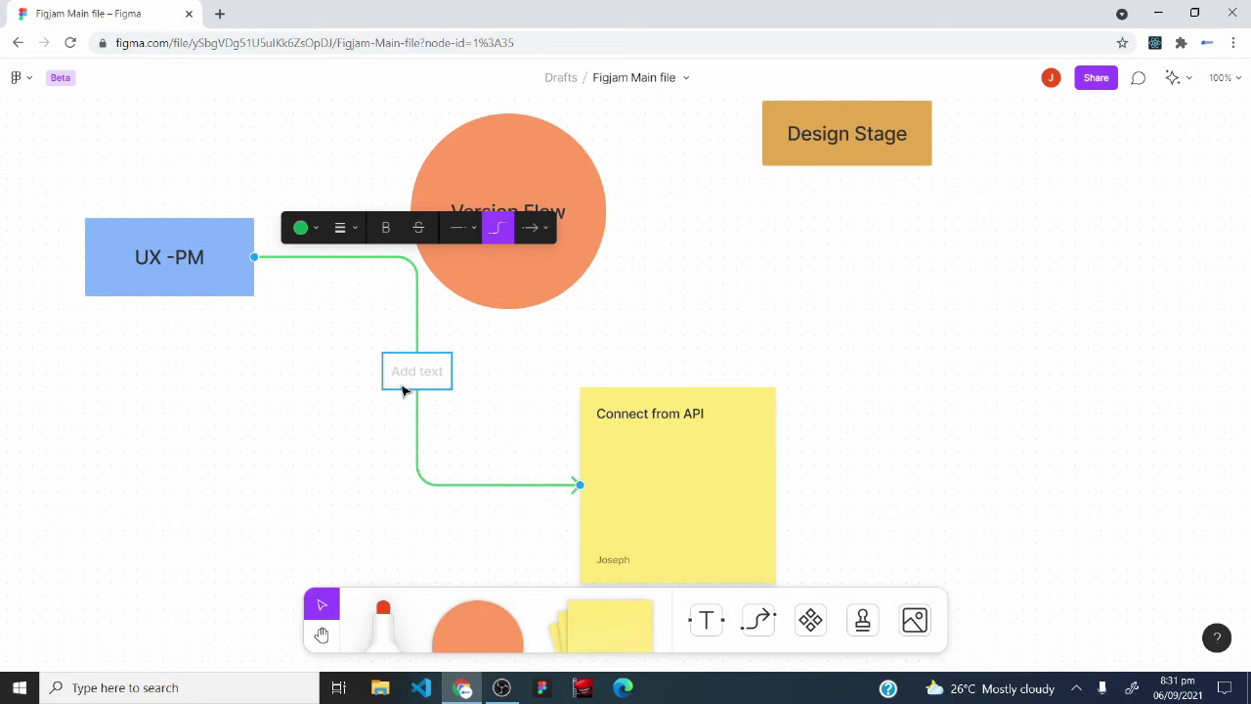
pyautogui.write('Check frlow')
pyautogui.press('BackSpace')
pyautogui.press('BackSpace')
pyautogui.press('BackSpace')
pyautogui.press('BackSpace')
pyautogui.press('BackSpace')
pyautogui.press('BackSpace')
pyautogui.write('flows here')
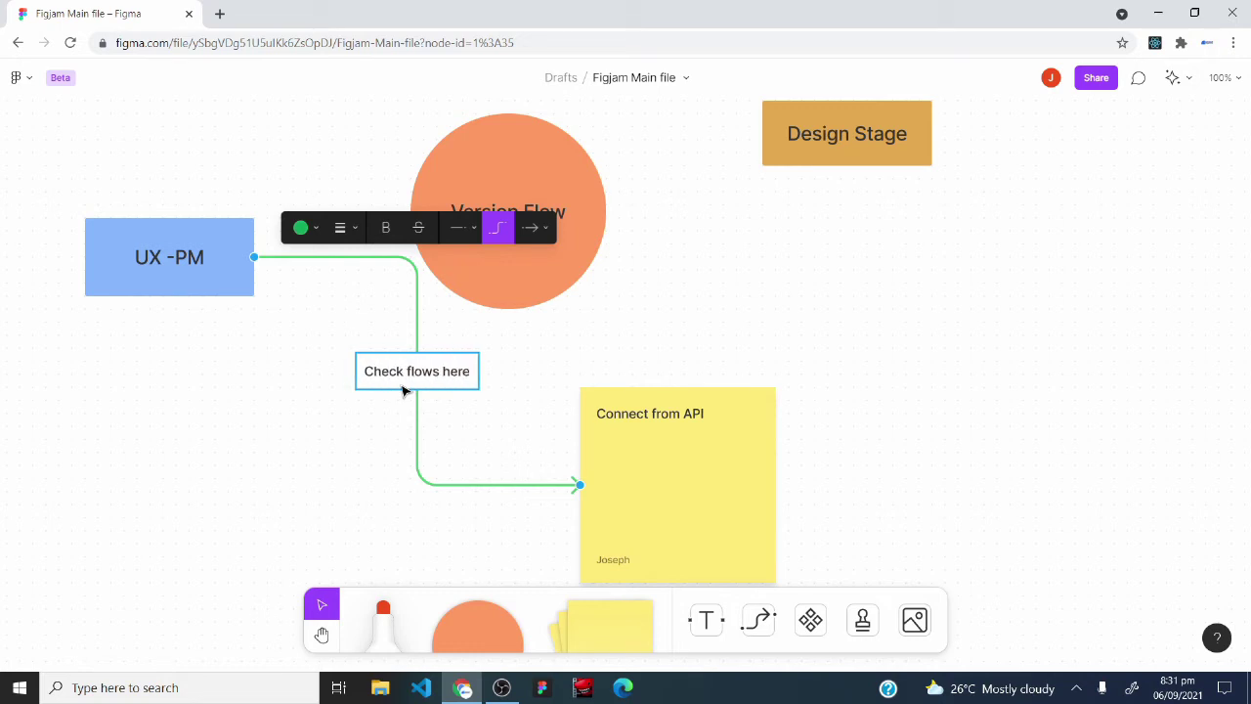
pyautogui.press('Escape')
# Try bold and strikethrough formatting on the "Check flows here" label.
pyautogui.click(389, 229)
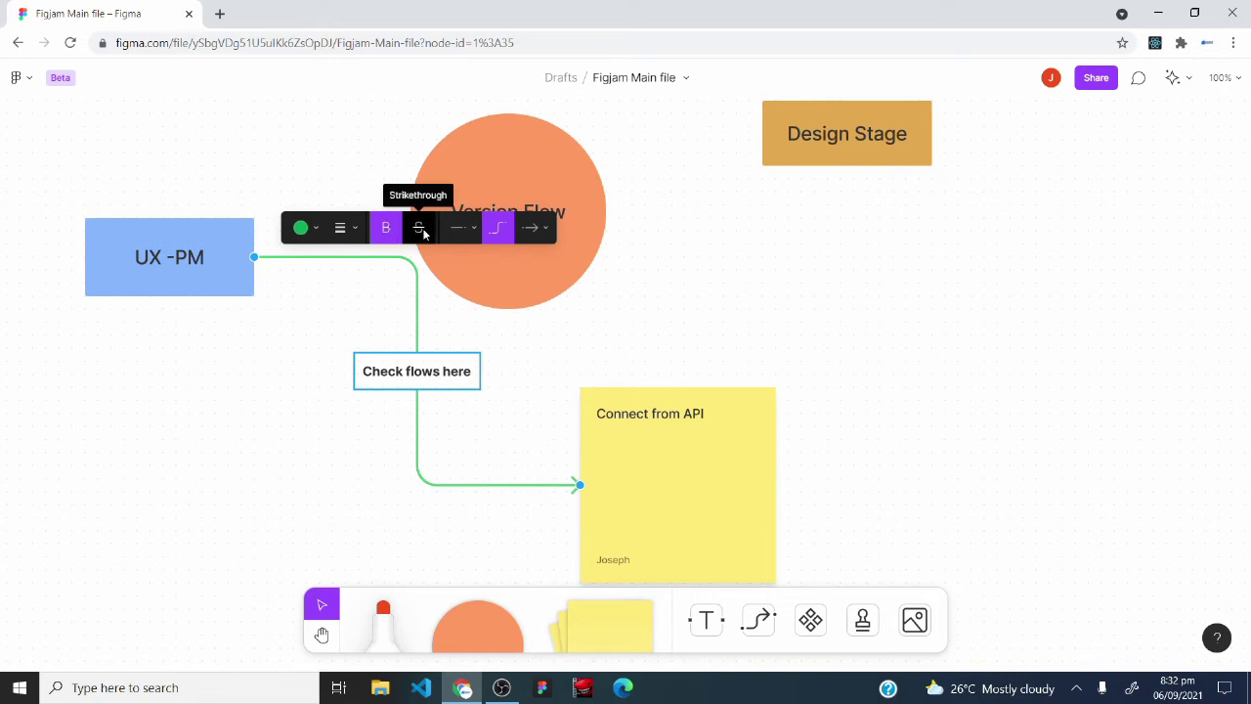
pyautogui.click(421, 229)
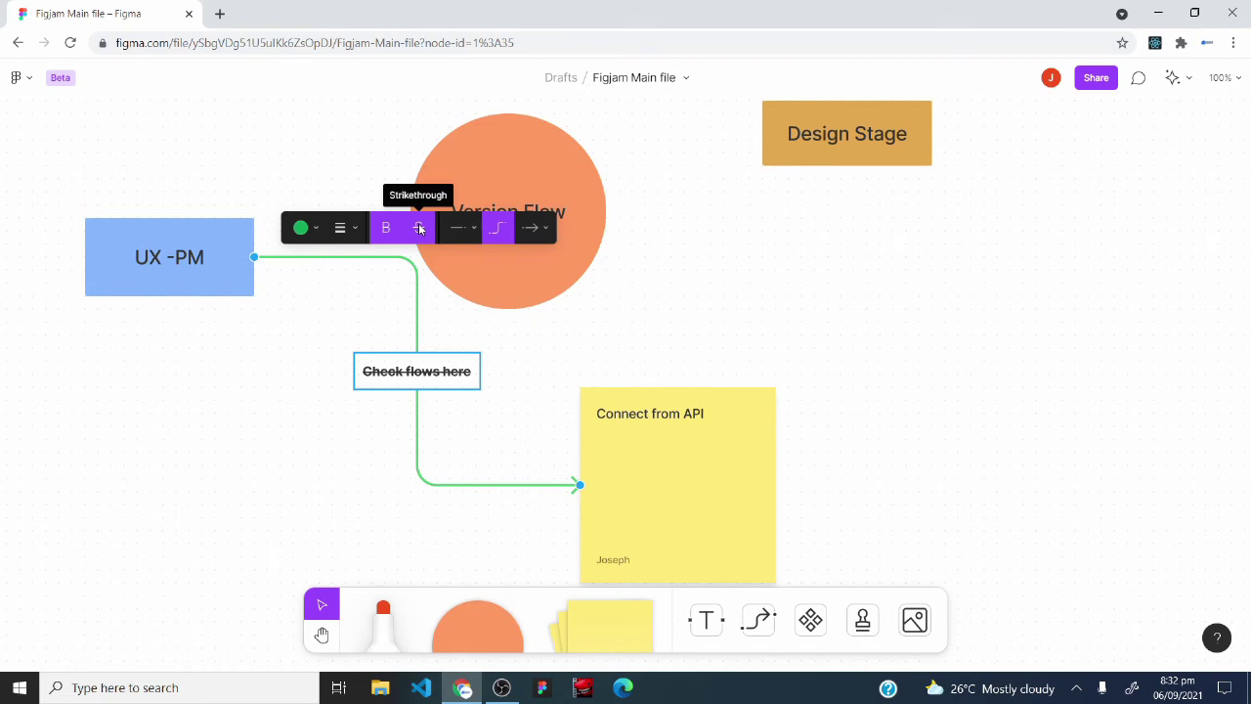
pyautogui.click(421, 229)
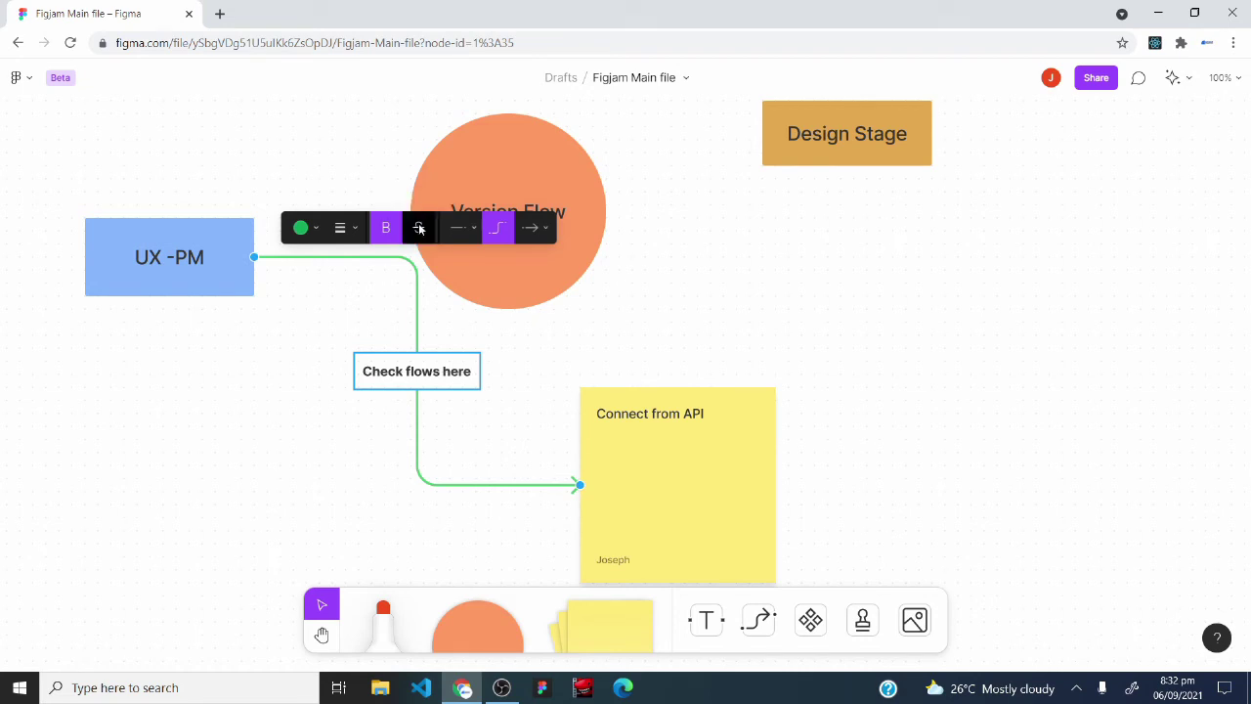
pyautogui.click(388, 229)
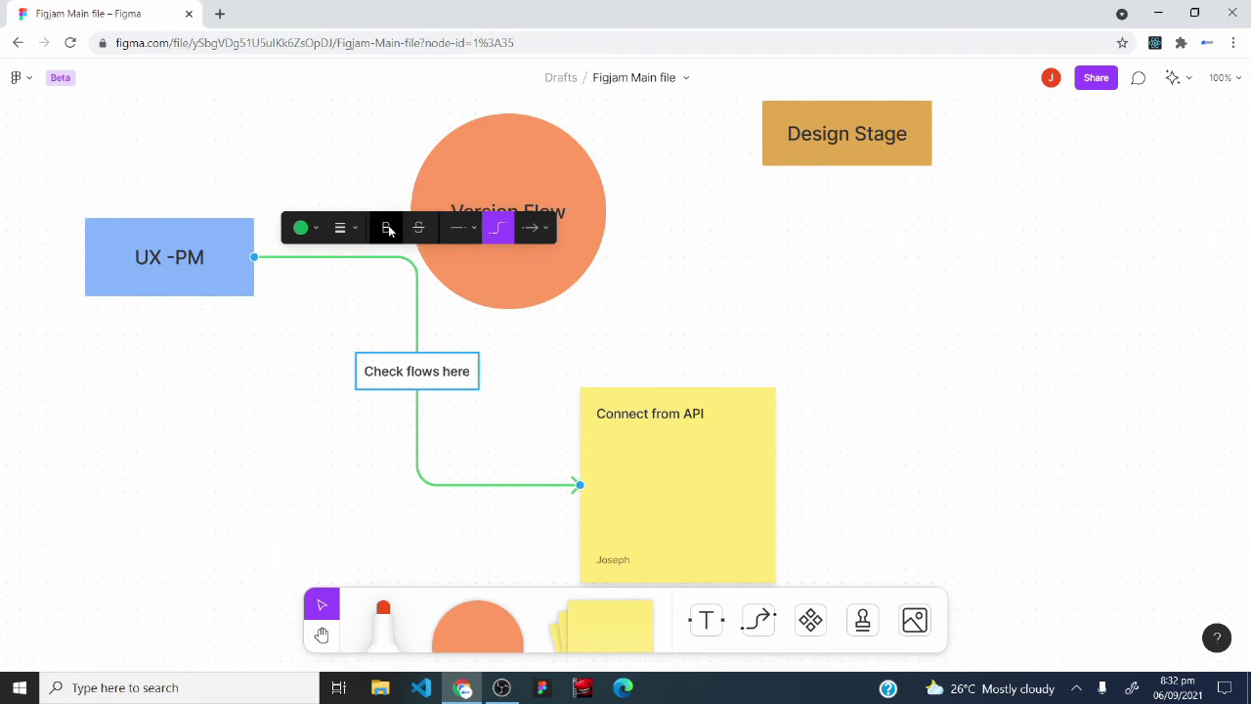
# Give the green elbow connector a solid arrow start point at "UX -PM" and a reversed solid triangle end point at the sticky note.
pyautogui.click(476, 232)
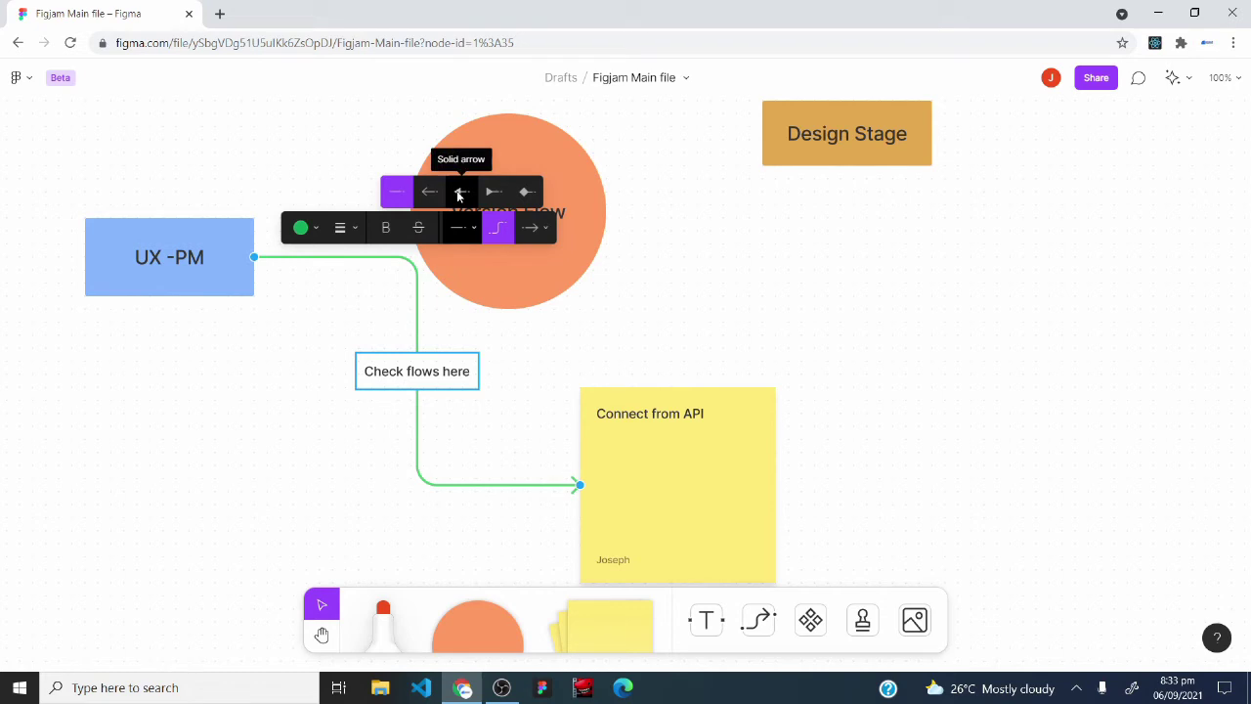
pyautogui.click(460, 193)
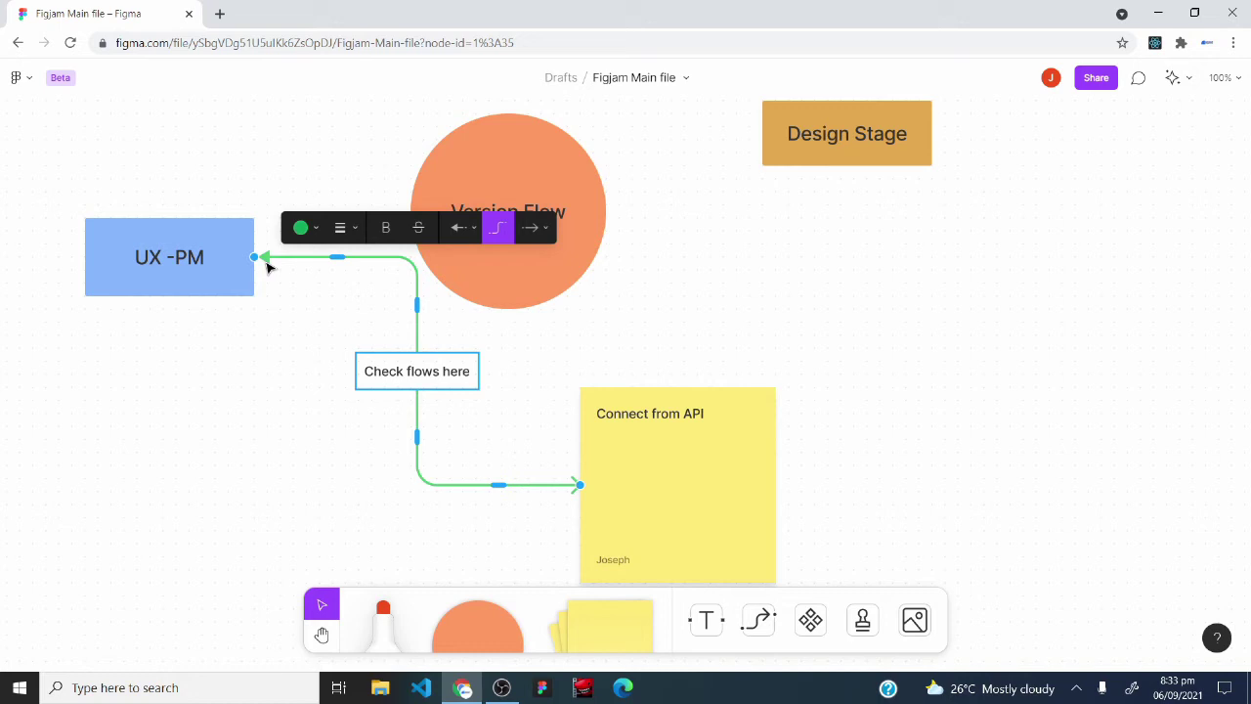
pyautogui.click(498, 229)
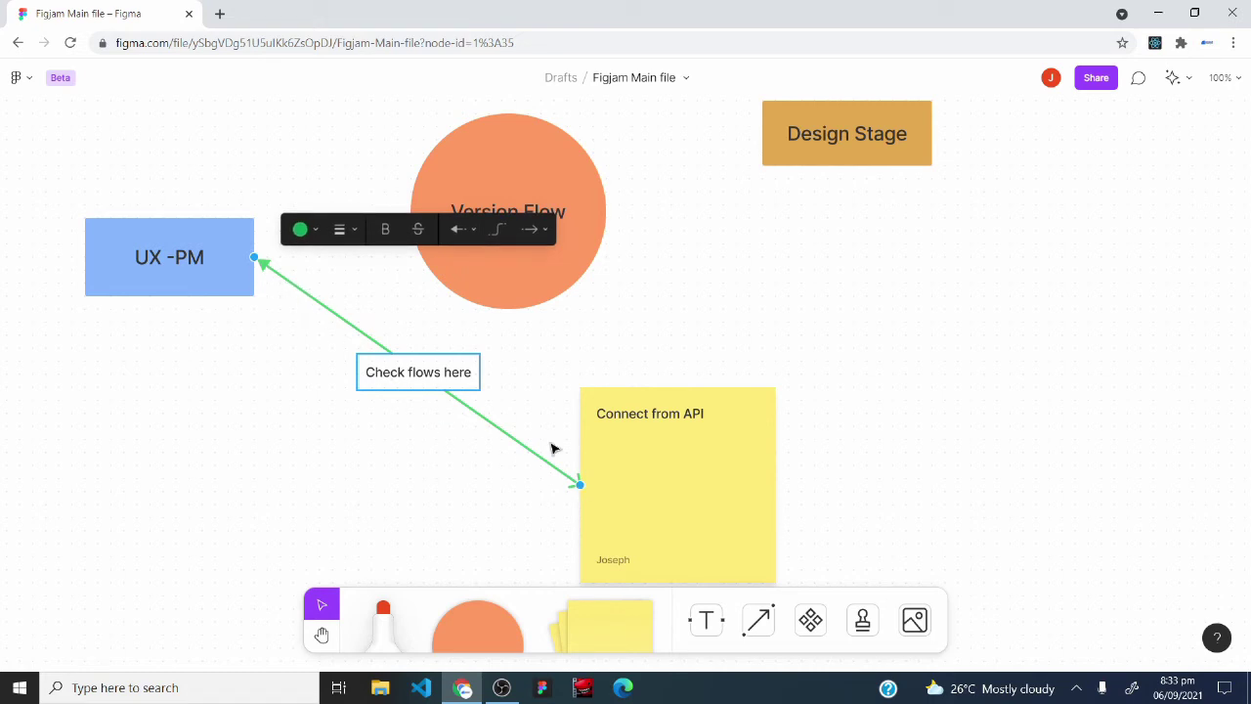
pyautogui.click(498, 230)
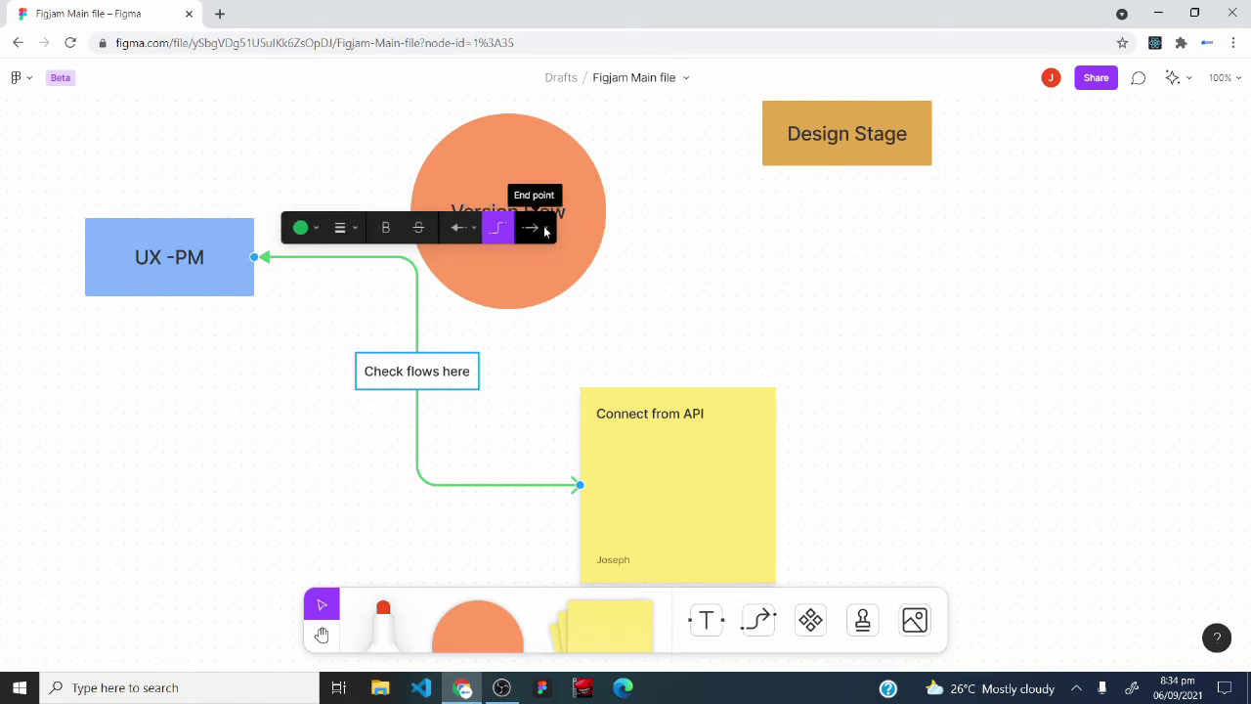
pyautogui.click(545, 230)
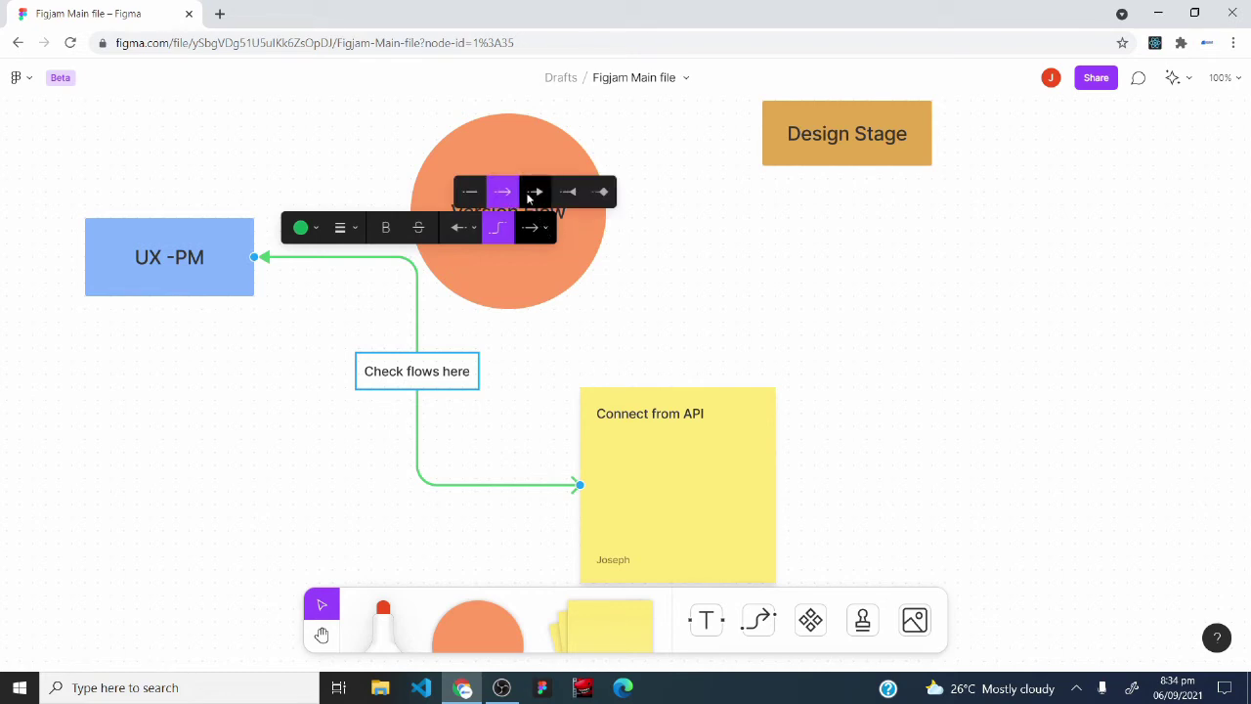
pyautogui.click(576, 200)
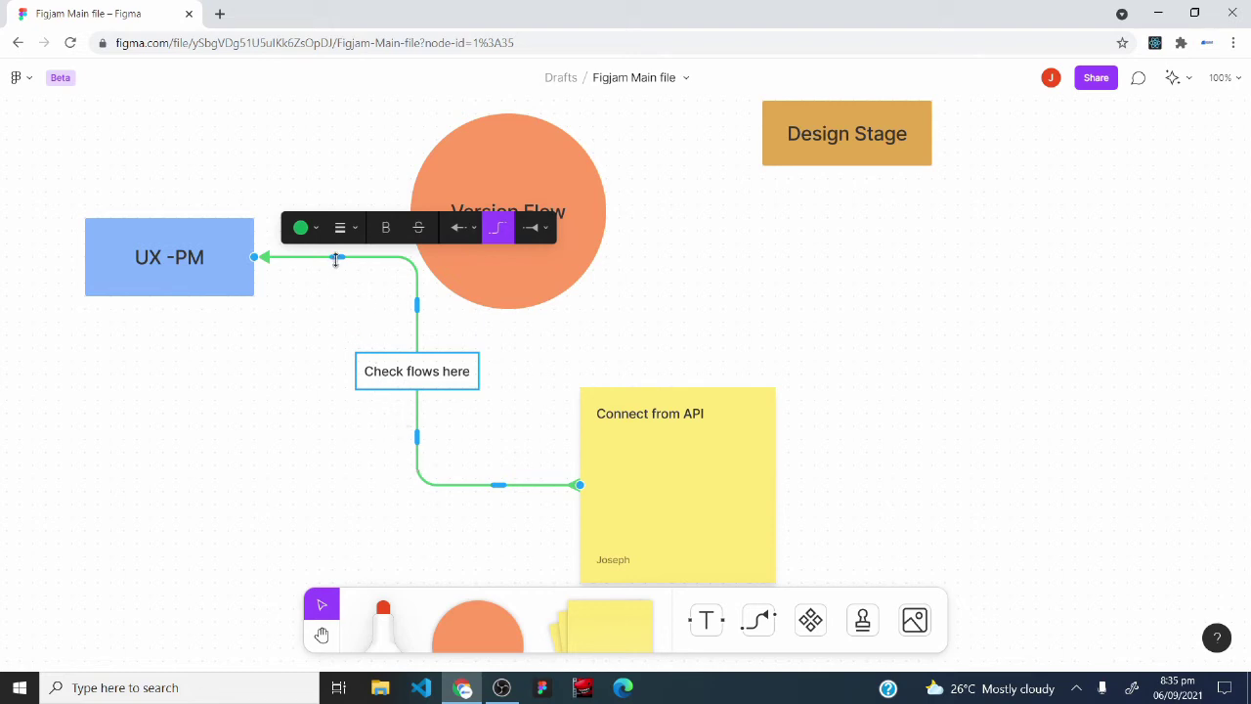
# Reroute the green connector, shifting its vertical segment left, raising the segment beside "UX -PM" and lowering the one beside the sticky note.
pyautogui.moveTo(417, 306); pyautogui.dragTo(385, 323)
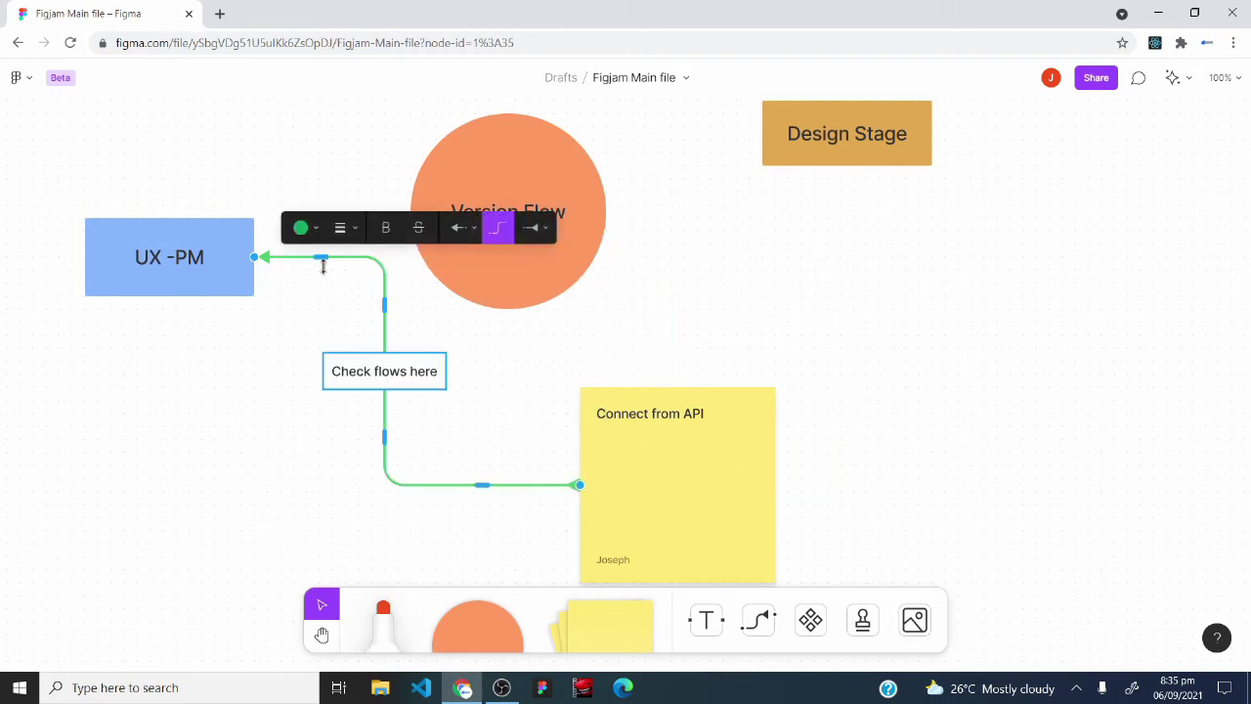
pyautogui.moveTo(321, 266); pyautogui.dragTo(426, 142)
pyautogui.moveTo(480, 480); pyautogui.dragTo(470, 524)
pyautogui.moveTo(382, 433); pyautogui.dragTo(370, 404)
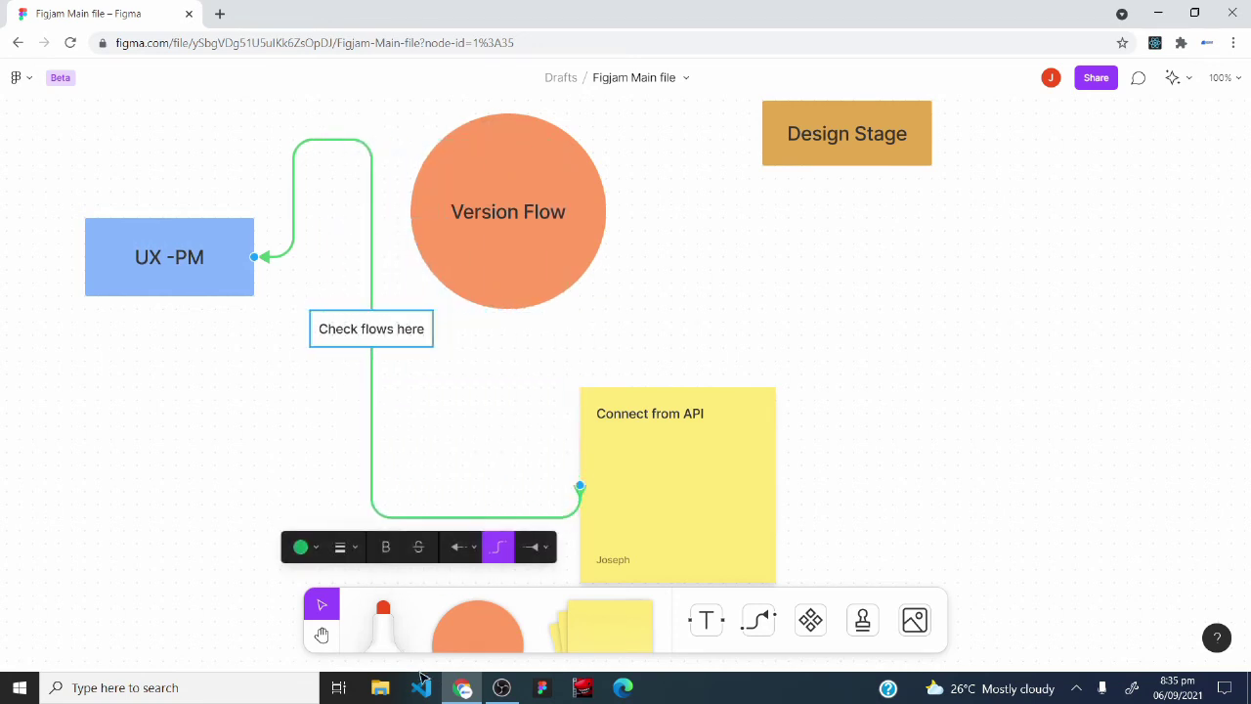
# Draw an elbow connector from the right side of "Version Flow" to the left side of "Design Stage" and color it red.
pyautogui.click(756, 631)
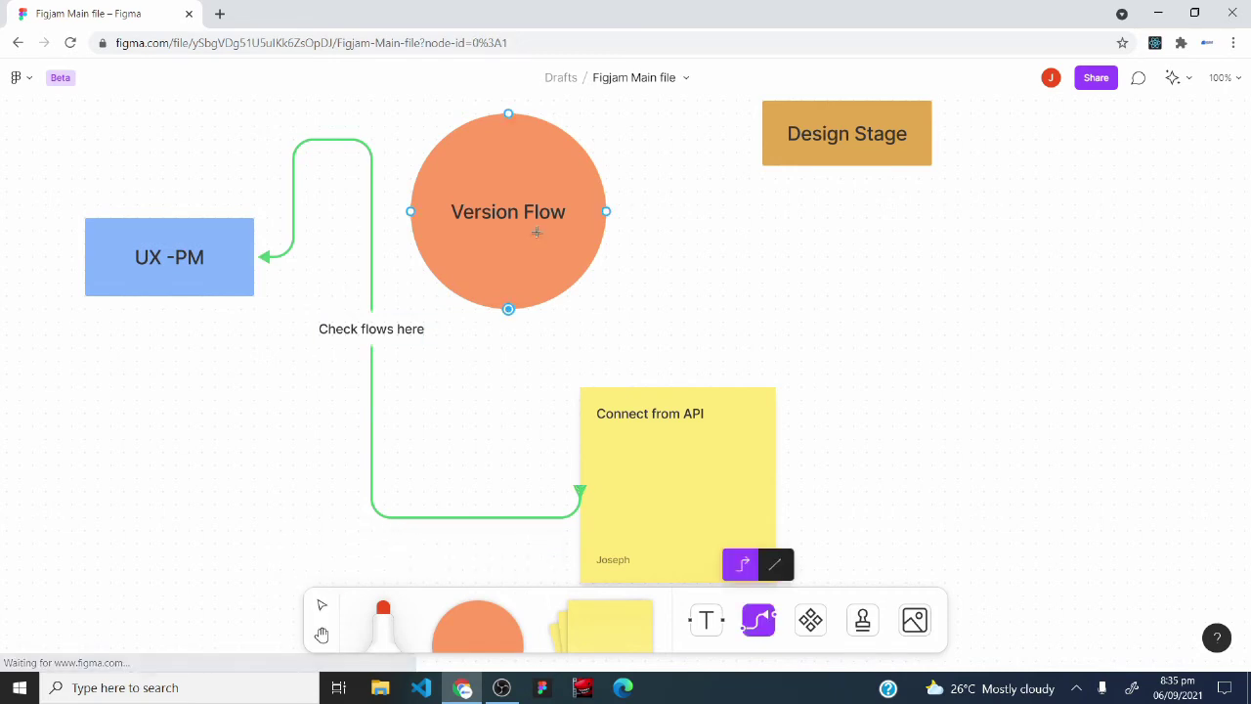
pyautogui.moveTo(606, 211); pyautogui.dragTo(766, 133)
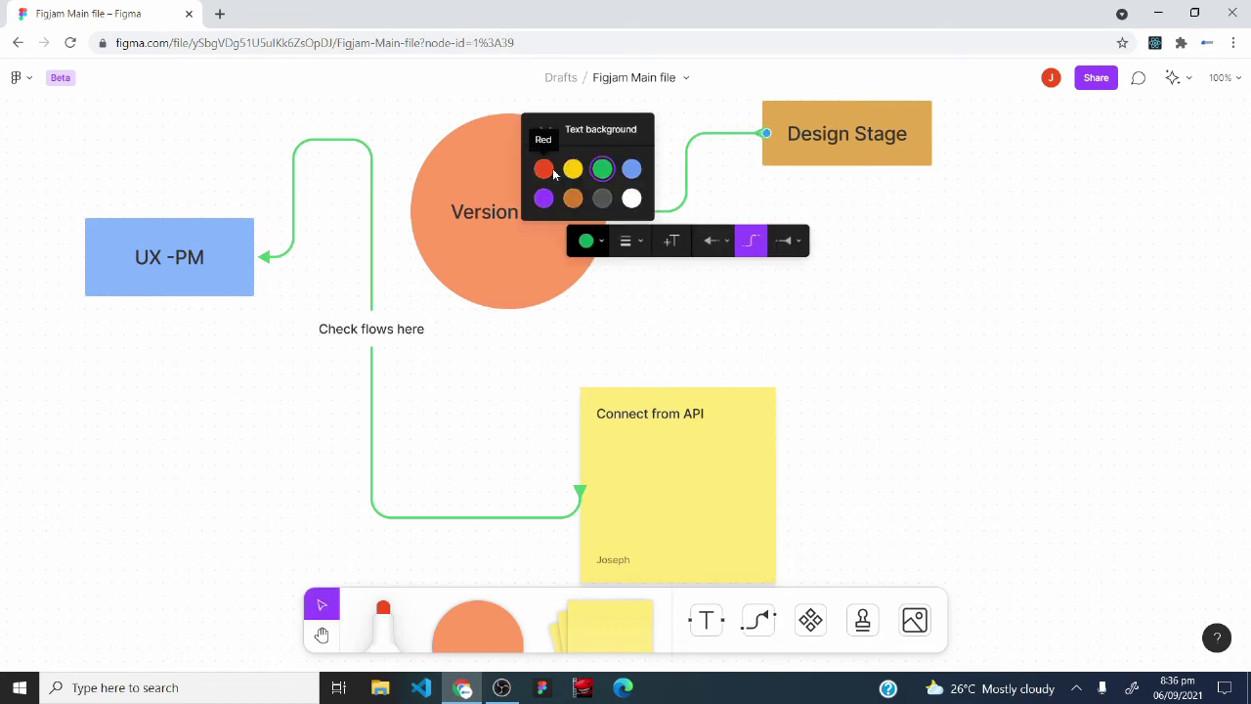
pyautogui.click(545, 170)
# Connect the right side of the "Connect from API" note to the right side of "Version Flow" and color the connector green.
pyautogui.click(758, 620)
pyautogui.moveTo(790, 476)
pyautogui.mouseDown()
pyautogui.moveTo(782, 484)
pyautogui.moveTo(594, 265)
pyautogui.moveTo(577, 275)
pyautogui.mouseUp()
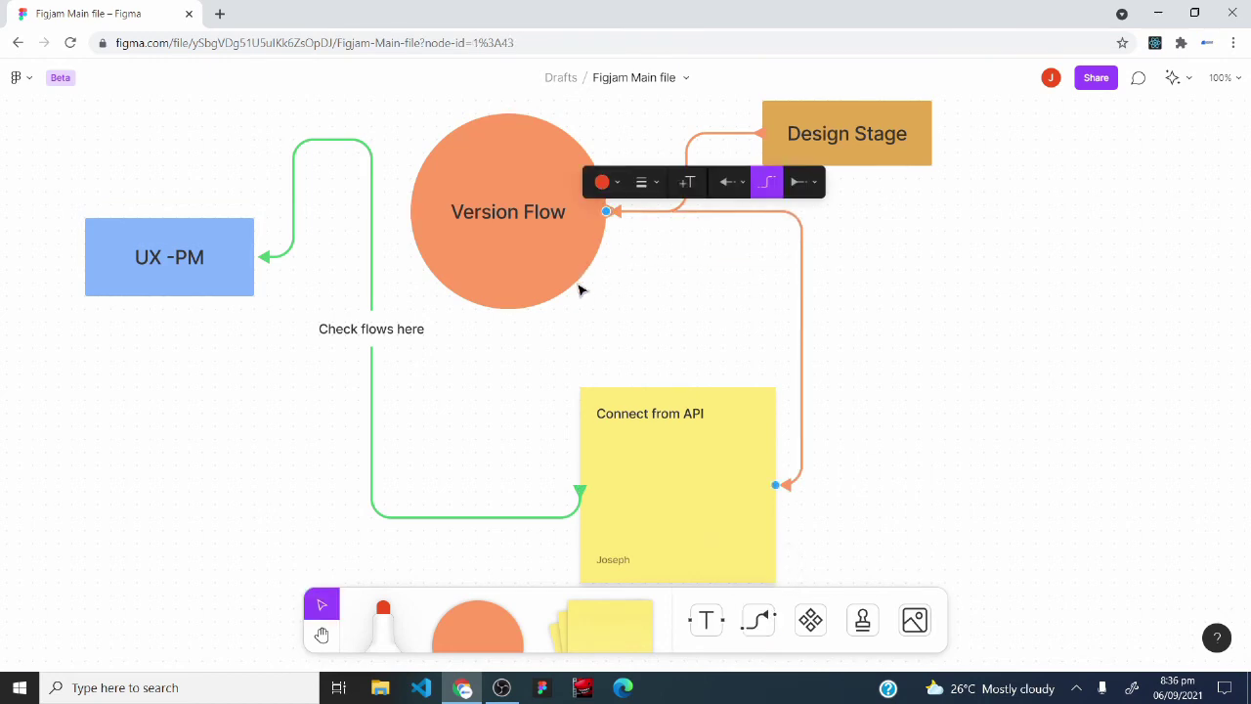
pyautogui.click(604, 182)
pyautogui.click(620, 259)
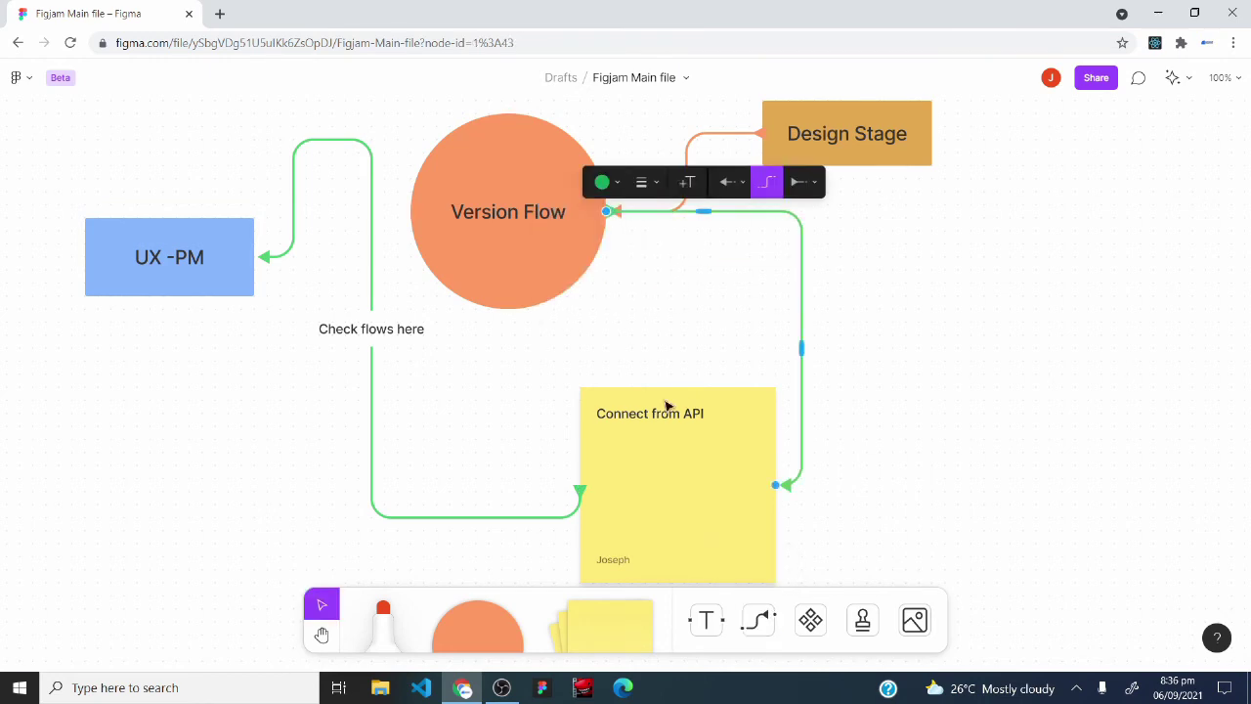
# Connect the bottom of "UX -PM" to the bottom of "Design Stage" with a gray elbow connector routed above all the shapes.
pyautogui.click(756, 622)
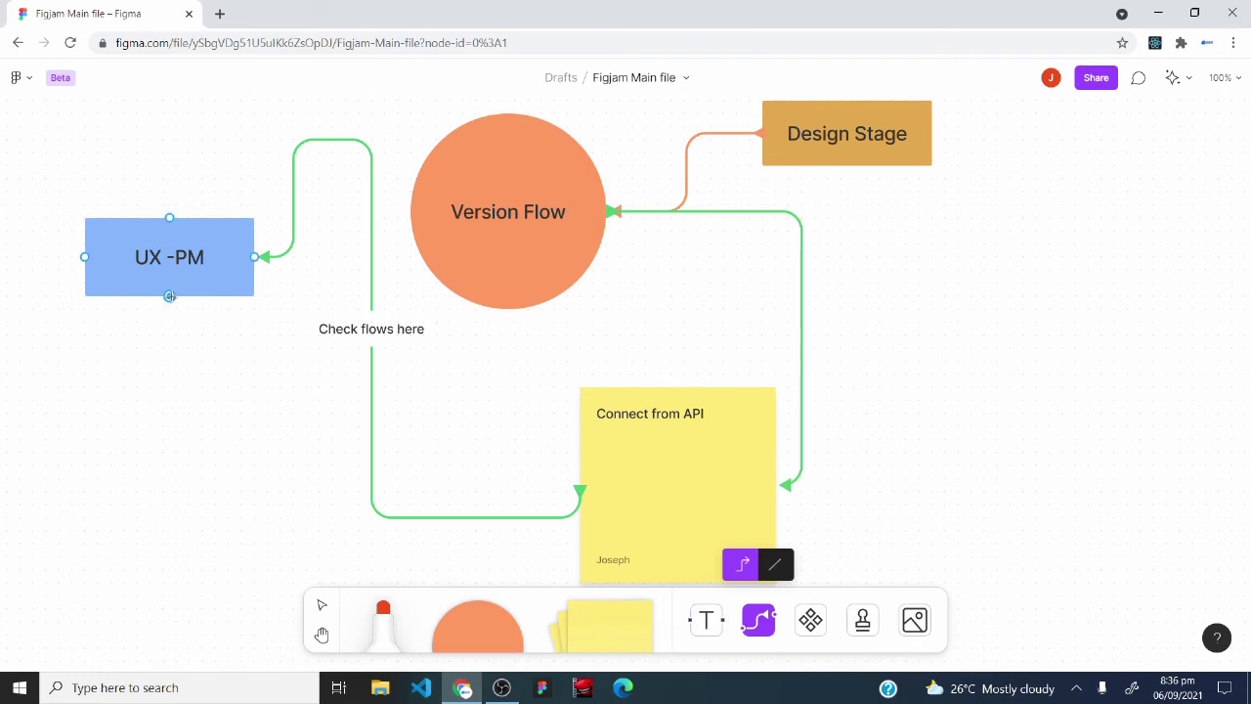
pyautogui.moveTo(170, 296); pyautogui.dragTo(847, 167)
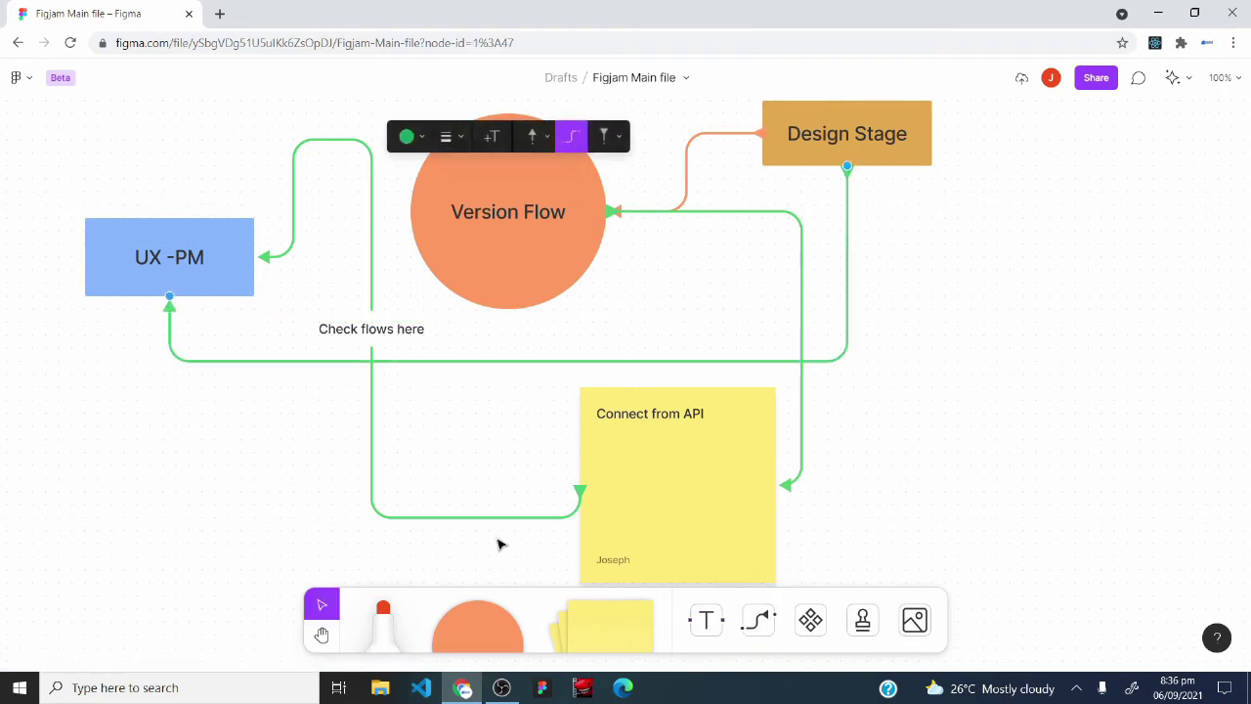
pyautogui.moveTo(531, 362)
pyautogui.moveTo(509, 363); pyautogui.dragTo(420, 164)
pyautogui.click(421, 144)
pyautogui.click(422, 265)
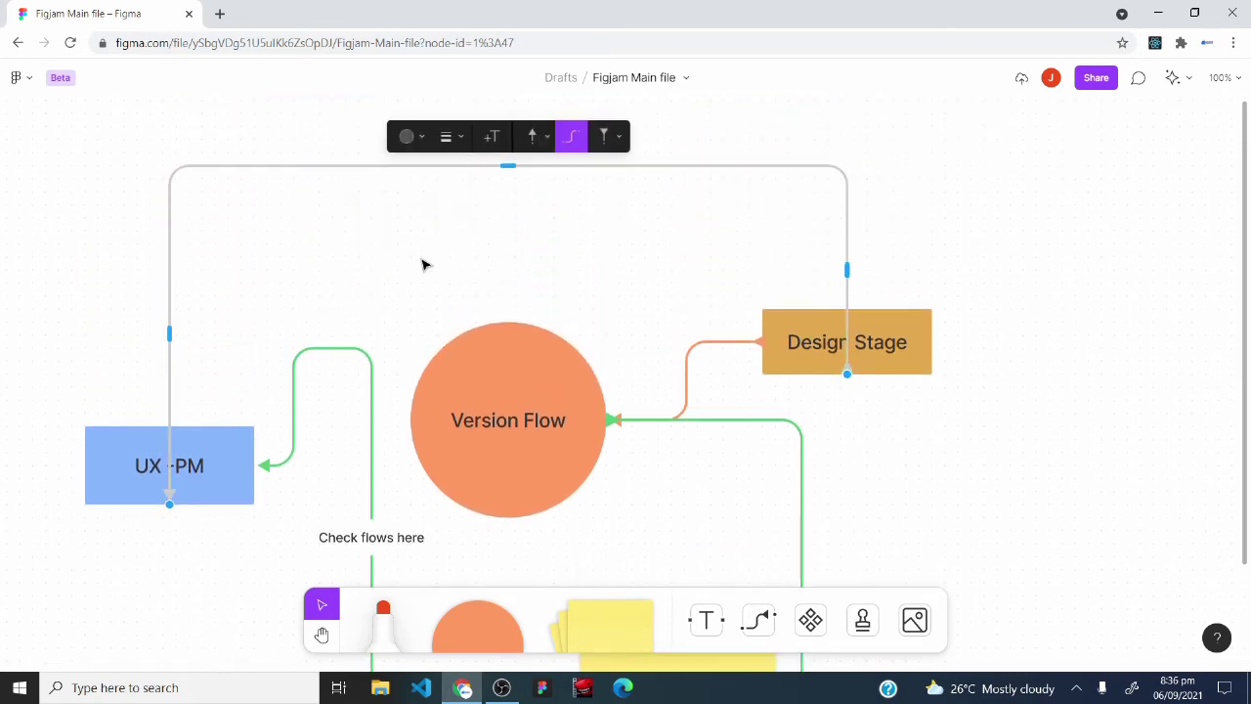
# Clear the canvas by selecting and deleting all shapes, connectors and the sticky note.
pyautogui.scroll(-1, 558, 483)
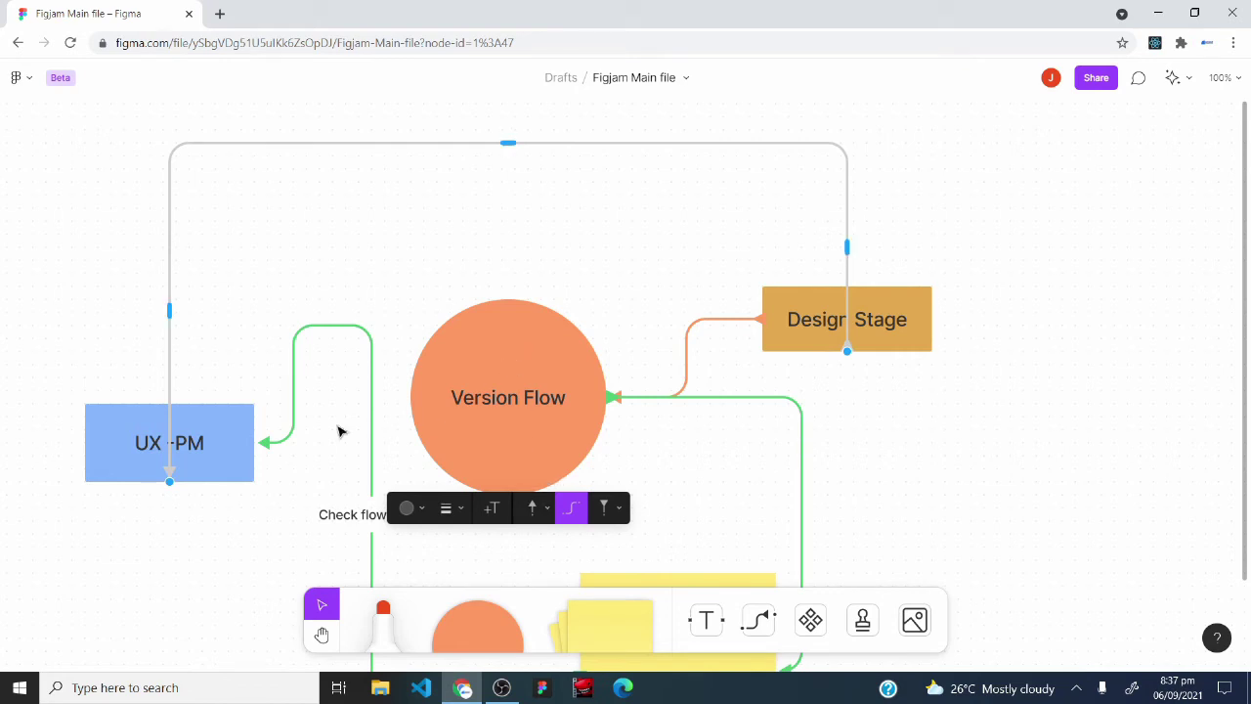
pyautogui.scroll(-3, 94, 312)
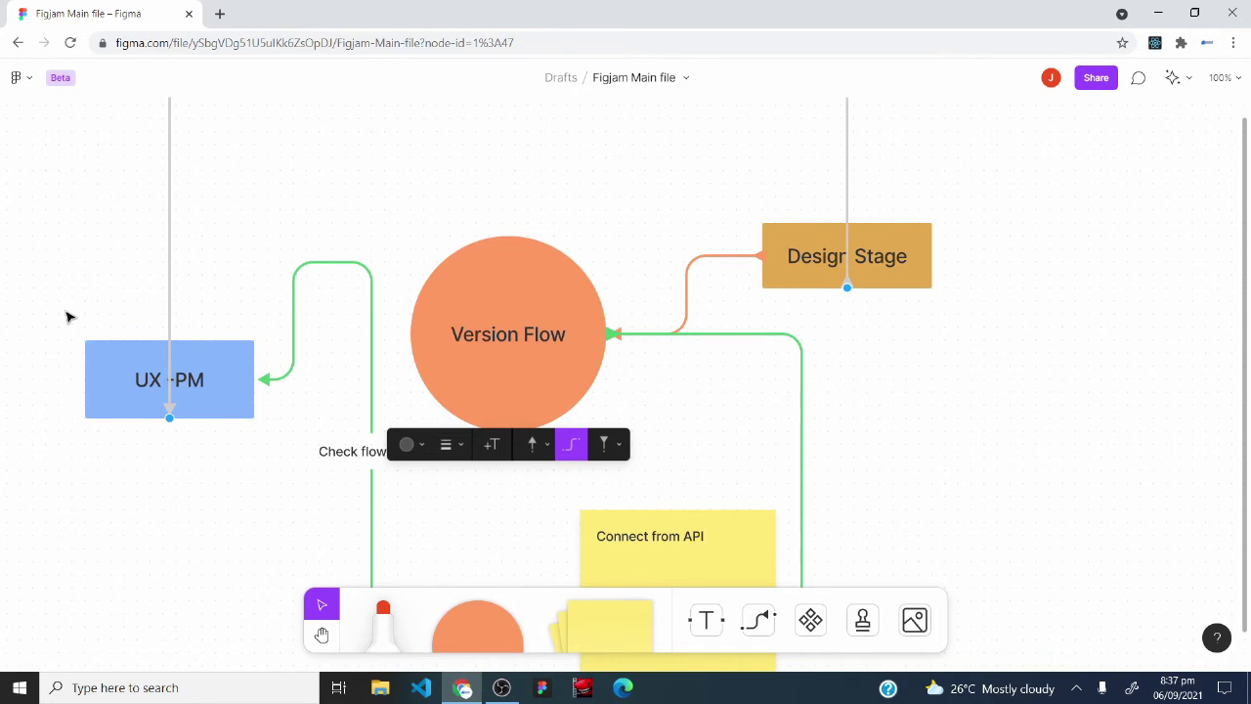
pyautogui.hotkey('ctrl', 'a')
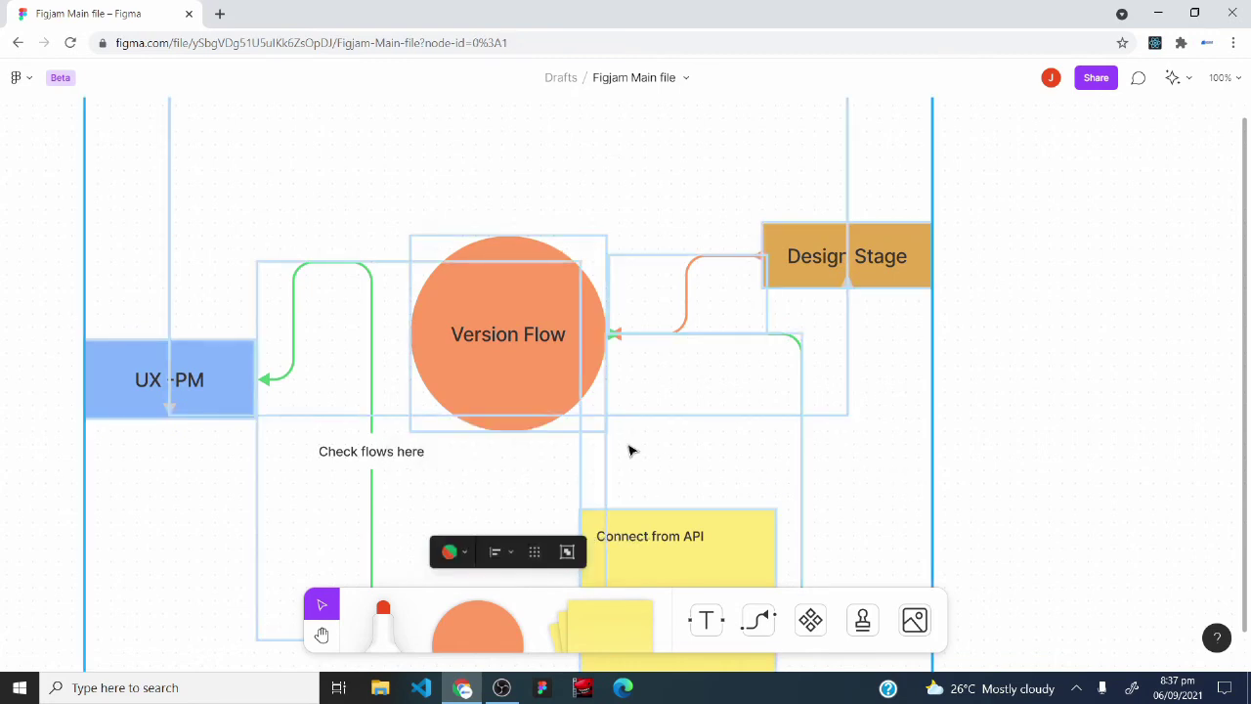
pyautogui.press('Delete')
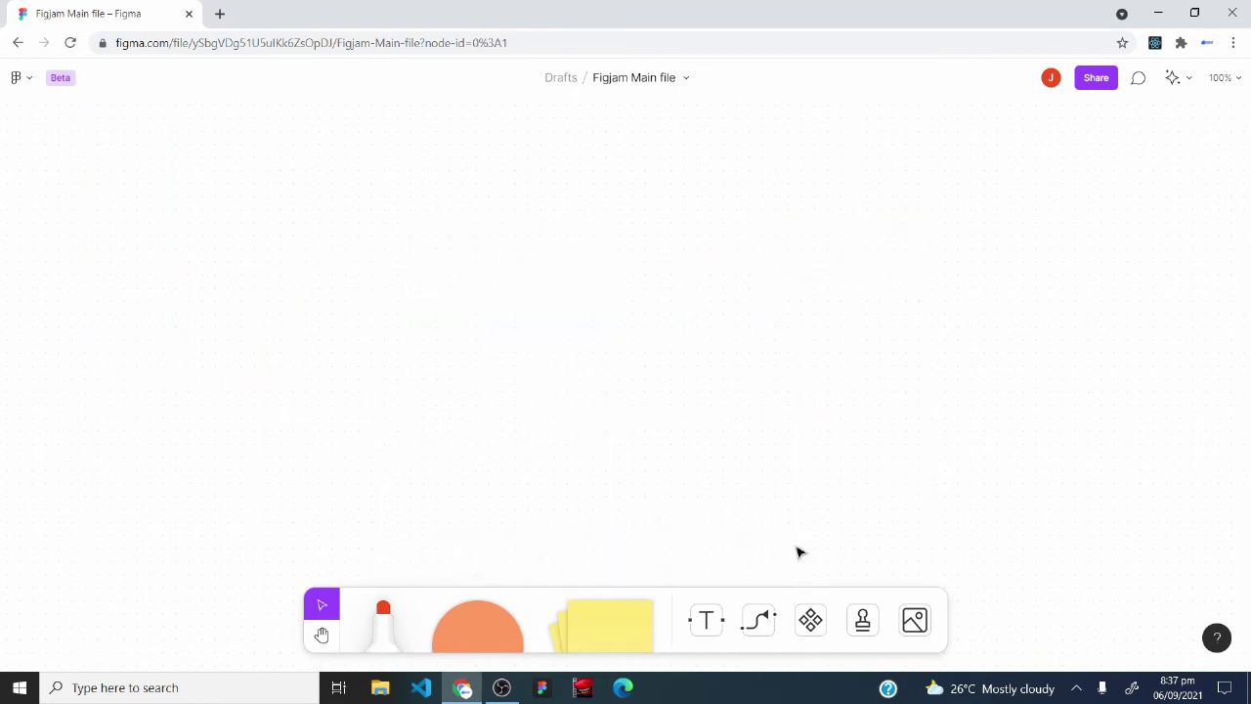
# Search the sticker and component library for "bus" and for "mail", and clear the search.
pyautogui.click(816, 622)
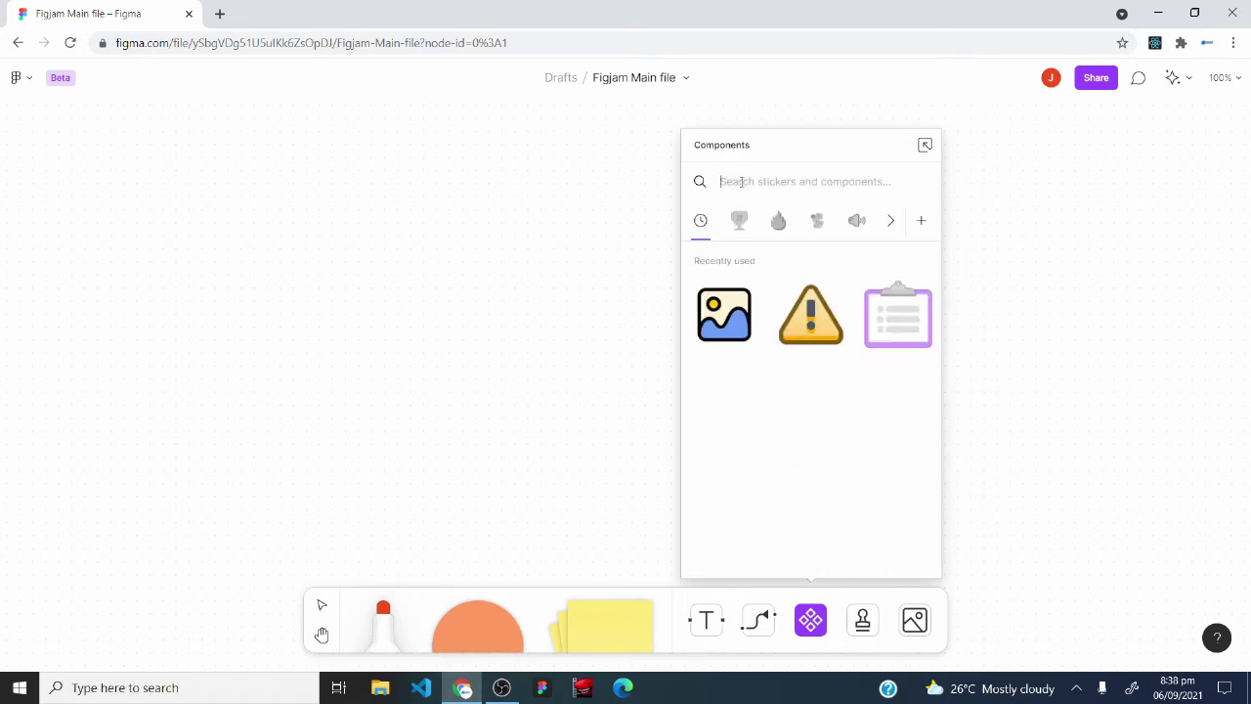
pyautogui.click(742, 182)
pyautogui.write('bus')
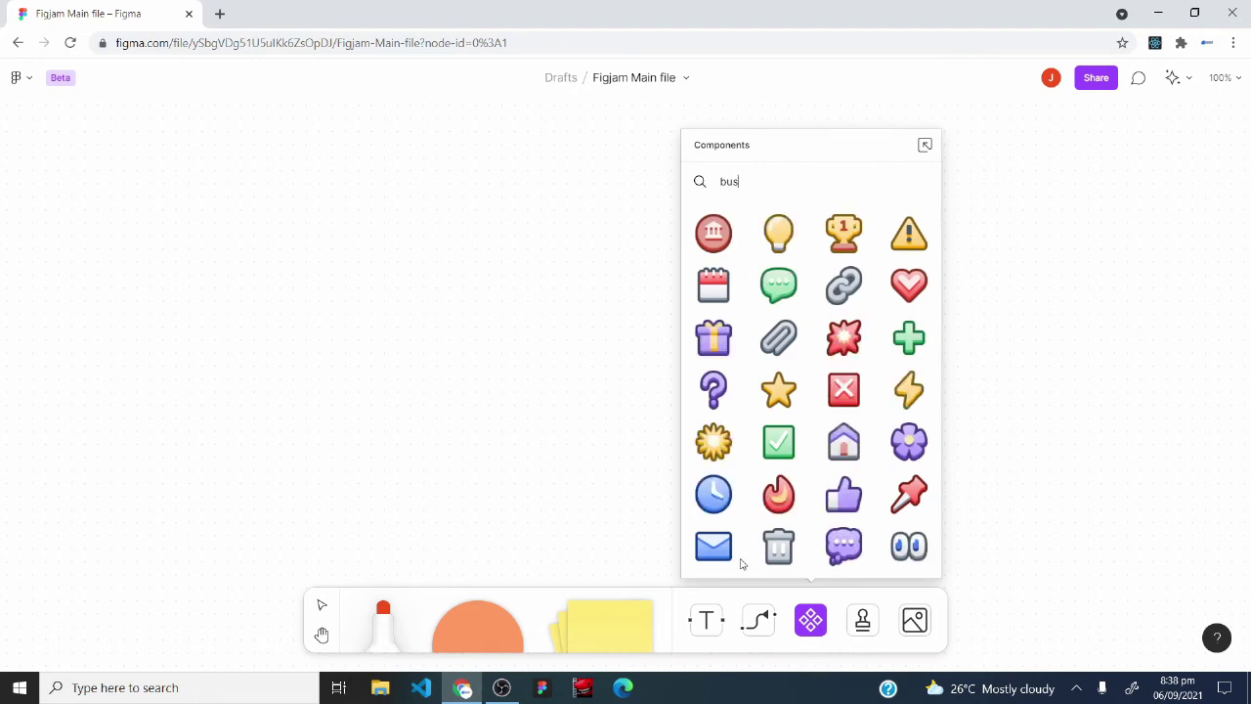
pyautogui.press('BackSpace')
pyautogui.press('BackSpace')
pyautogui.press('BackSpace')
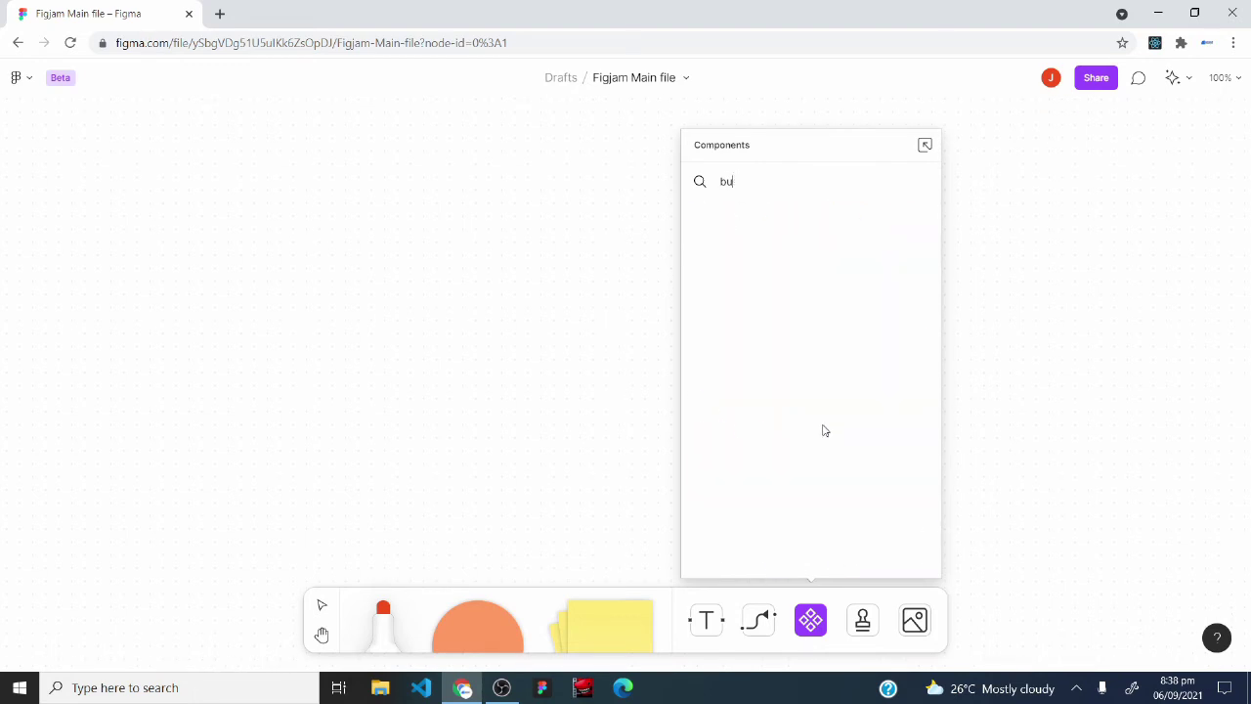
pyautogui.write('mail')
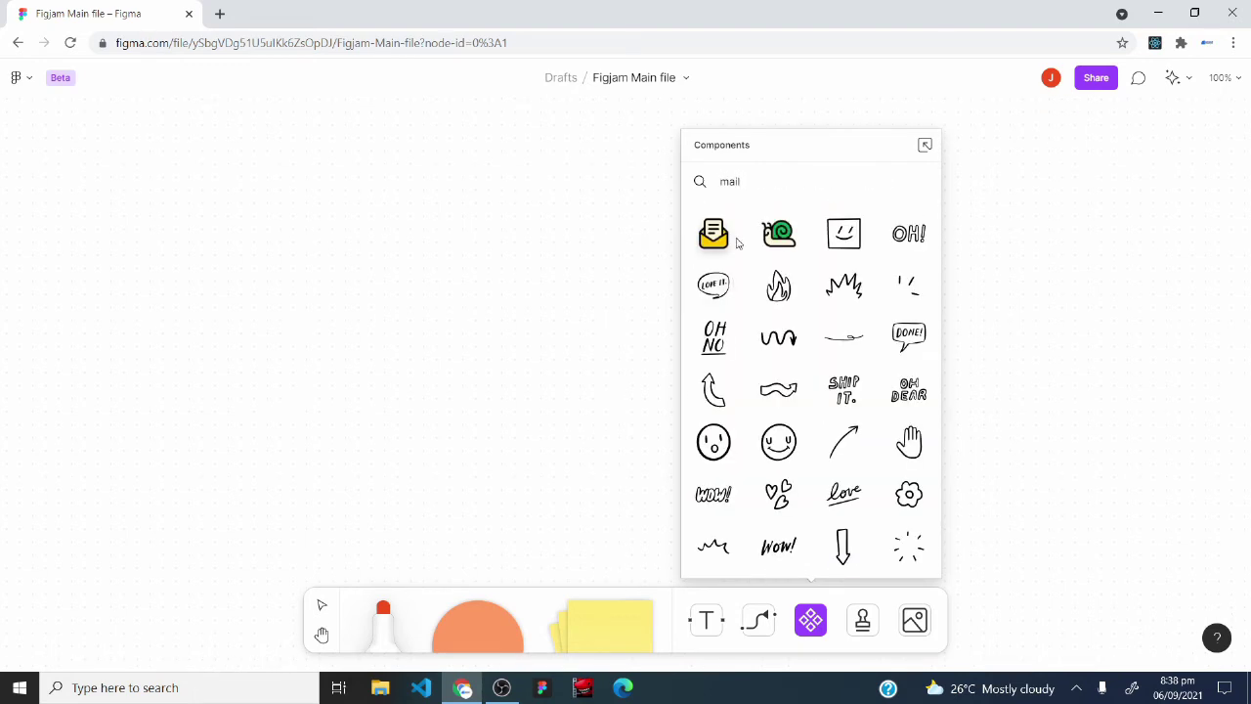
pyautogui.press('BackSpace')
pyautogui.press('BackSpace')
pyautogui.press('BackSpace')
pyautogui.press('BackSpace')
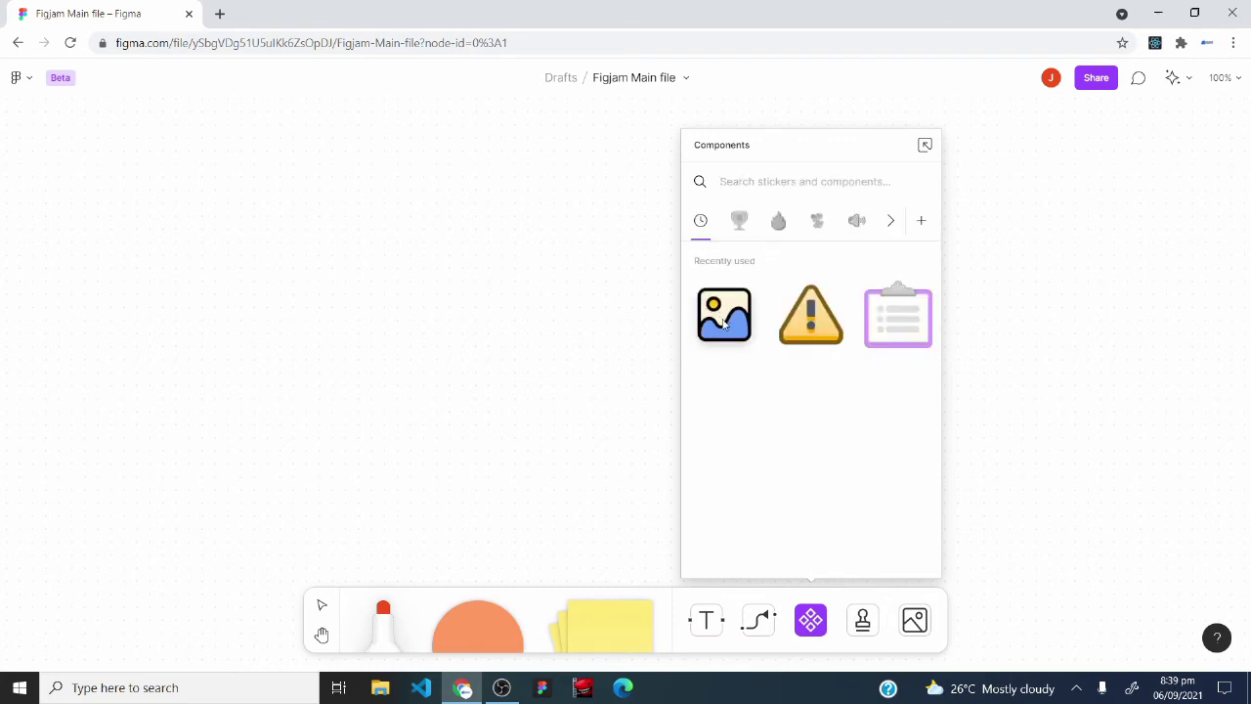
# Place the recently used picture sticker in the upper-left area of the canvas and enlarge it to roughly twice its size.
pyautogui.moveTo(725, 325); pyautogui.dragTo(338, 199)
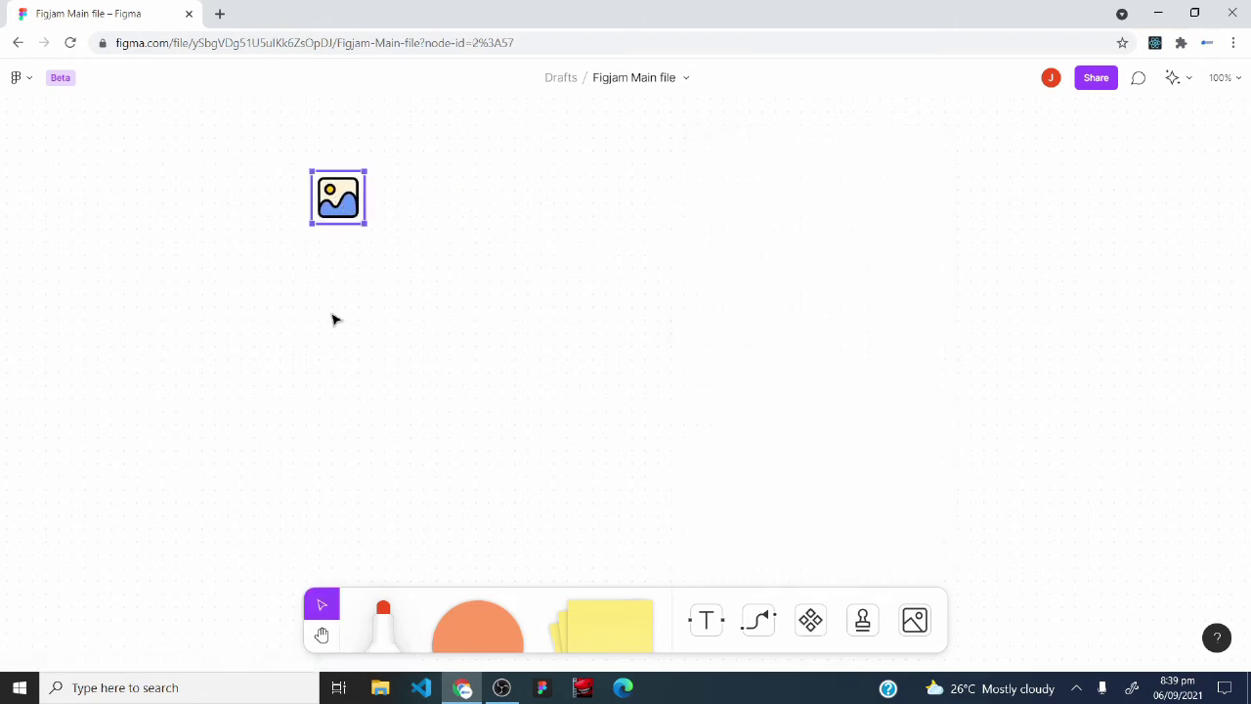
pyautogui.moveTo(366, 228); pyautogui.dragTo(411, 271)
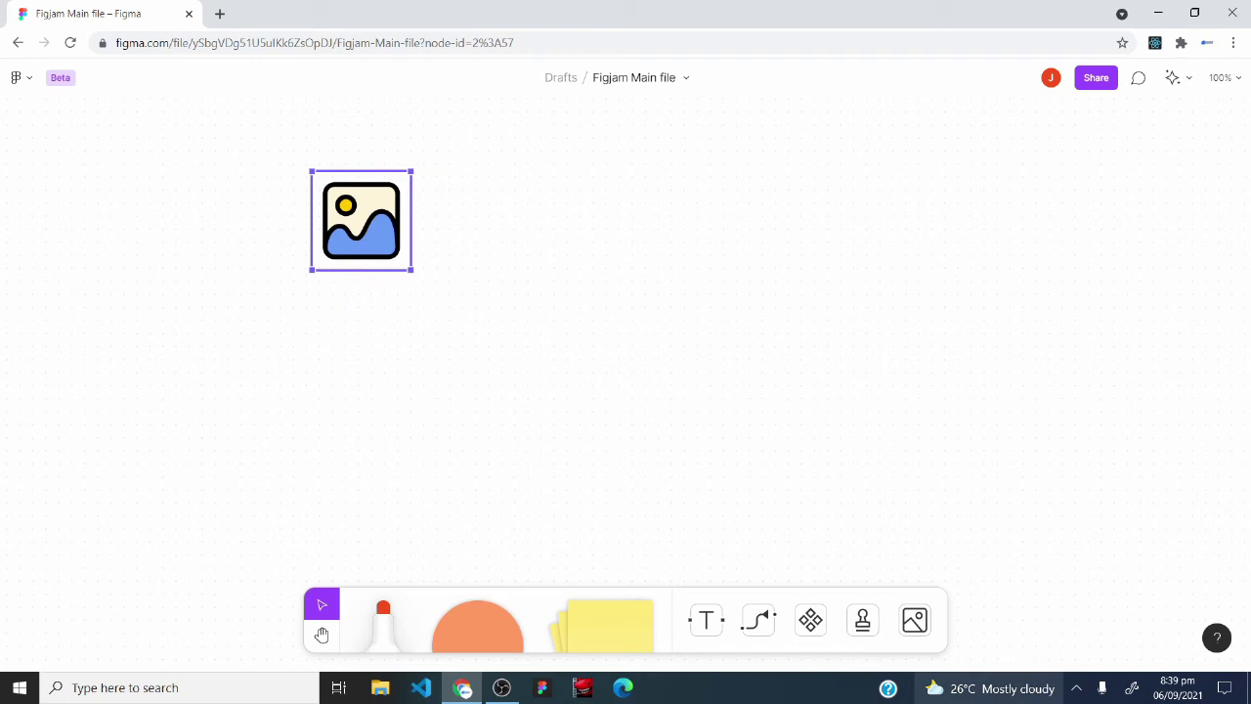
# Stamp a green thumbs-up on the picture sticker's upper-right corner and two more on empty areas of the canvas.
pyautogui.click(811, 622)
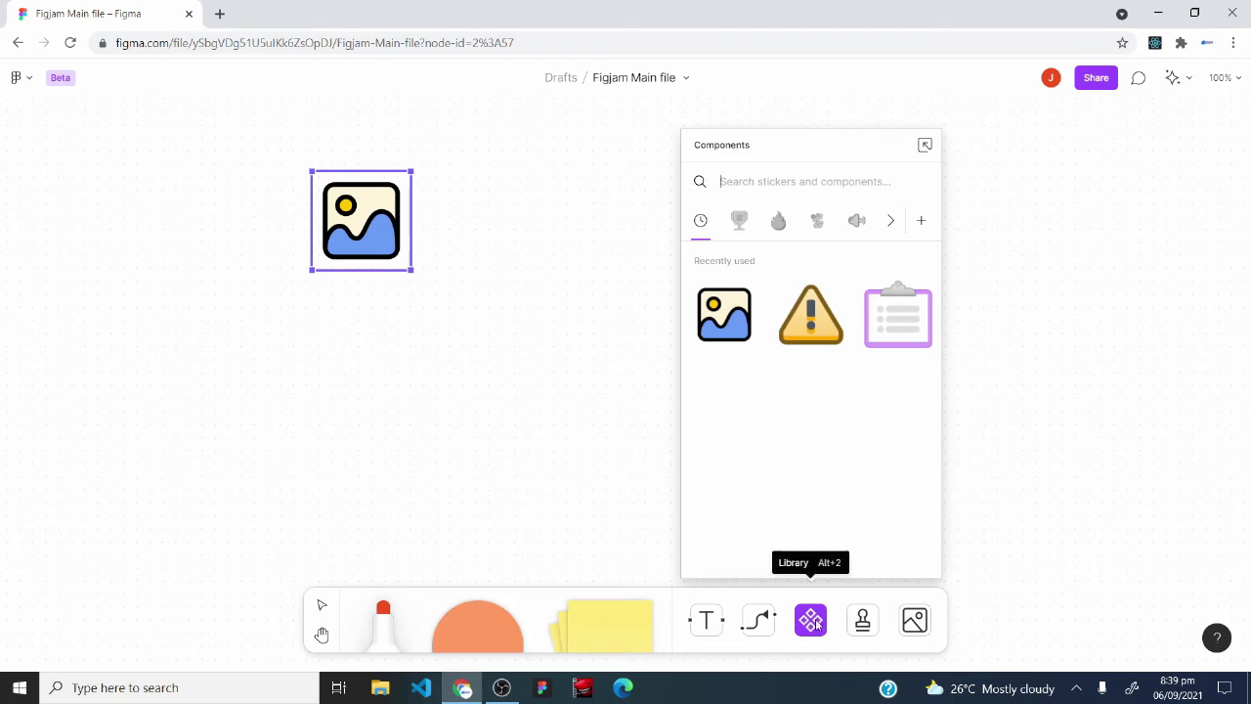
pyautogui.click(812, 623)
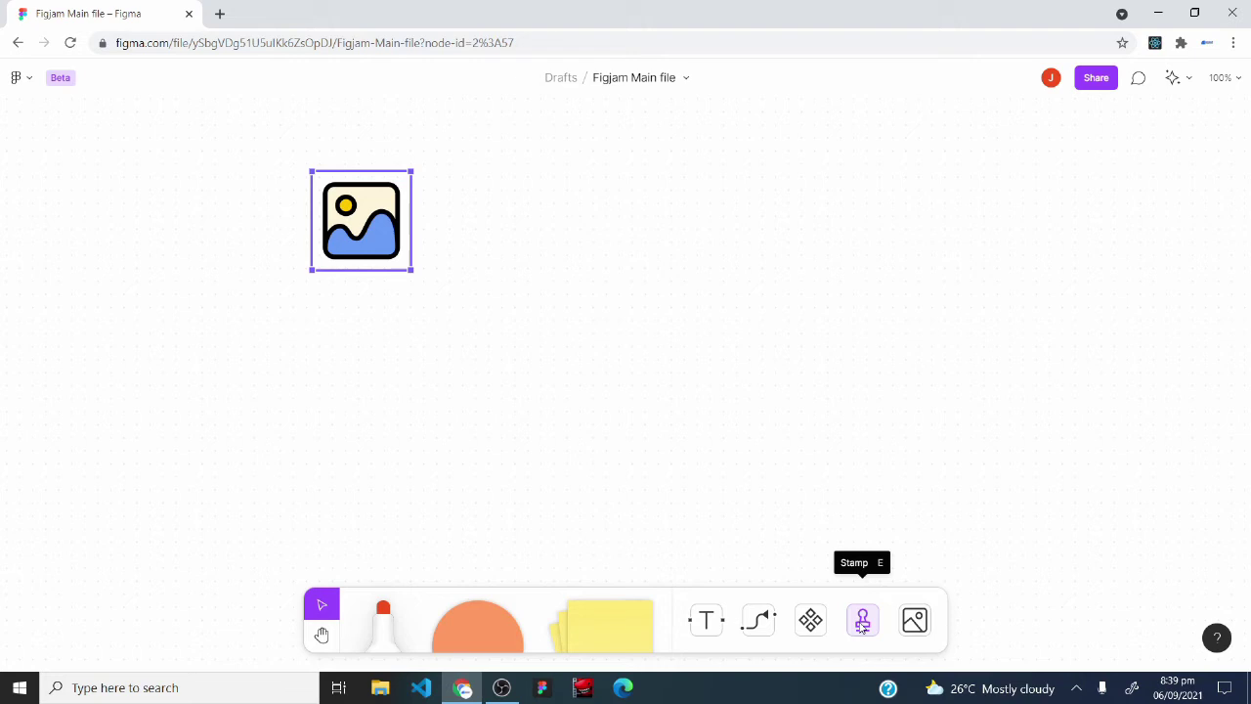
pyautogui.click(862, 627)
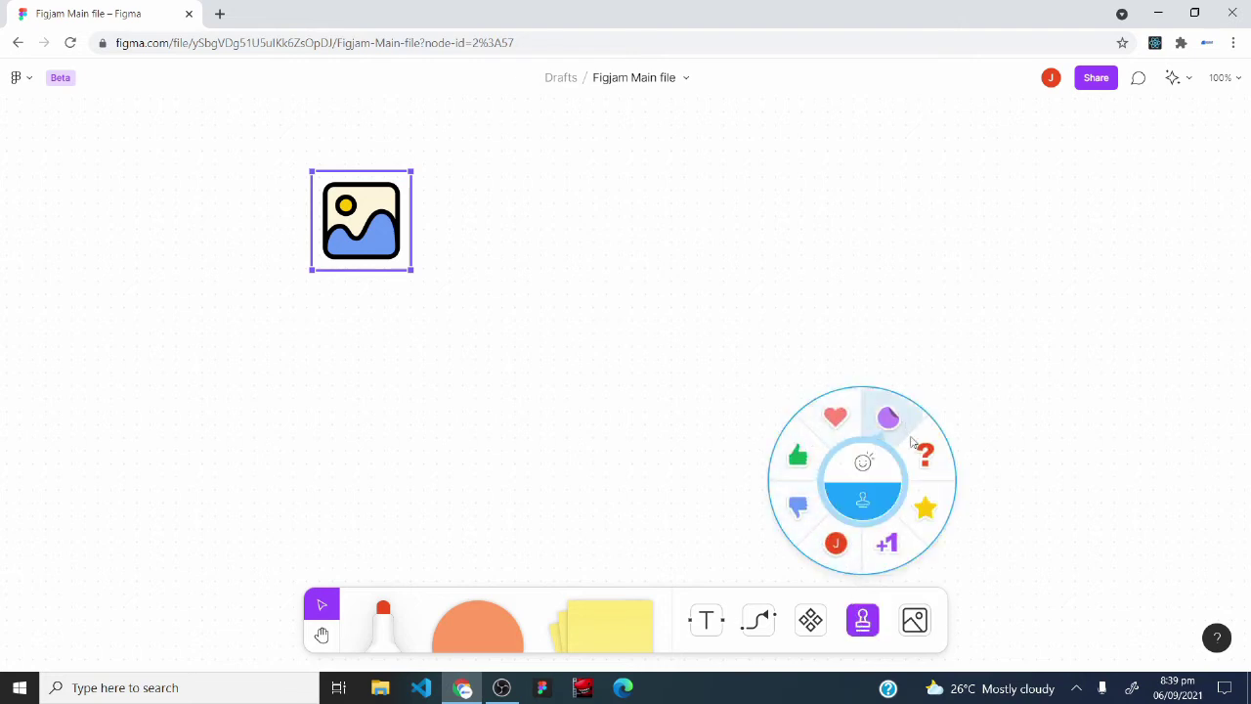
pyautogui.click(799, 455)
pyautogui.click(385, 190)
pyautogui.click(968, 235)
pyautogui.click(652, 339)
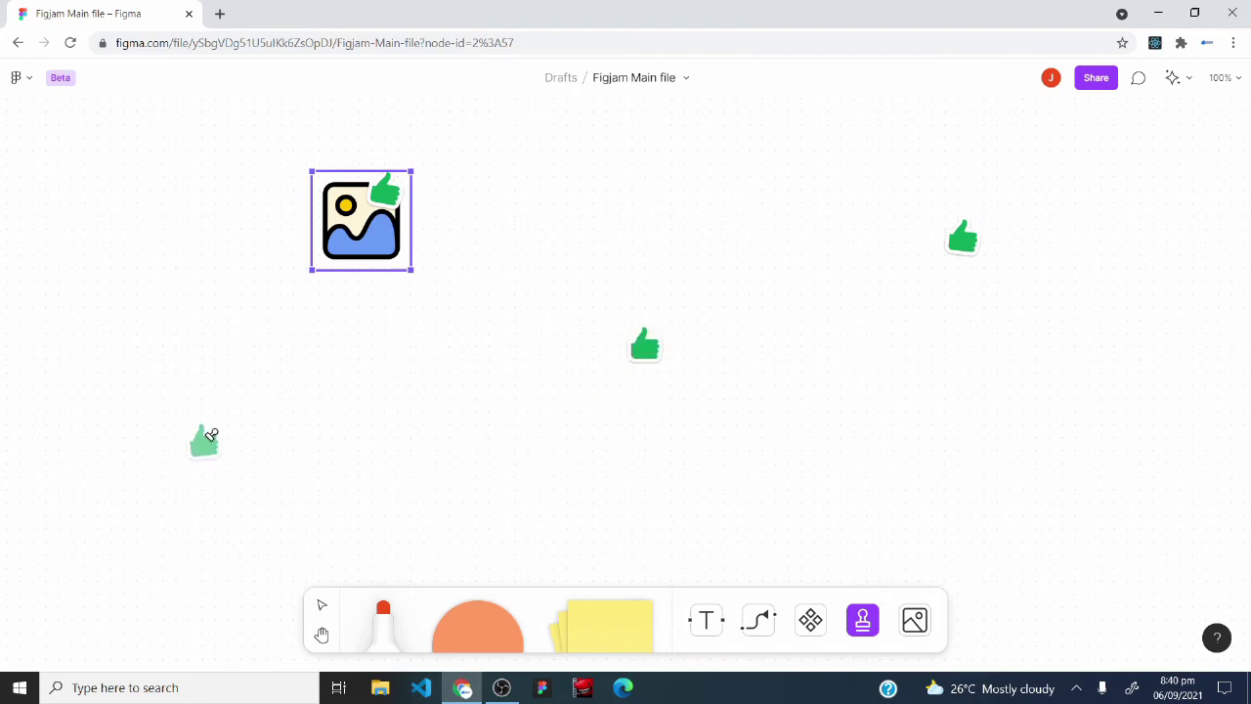
# Add a blank yellow sticky note below the picture sticker and stamp a star on its lower-left and a heart on its upper-left corner.
pyautogui.click(598, 626)
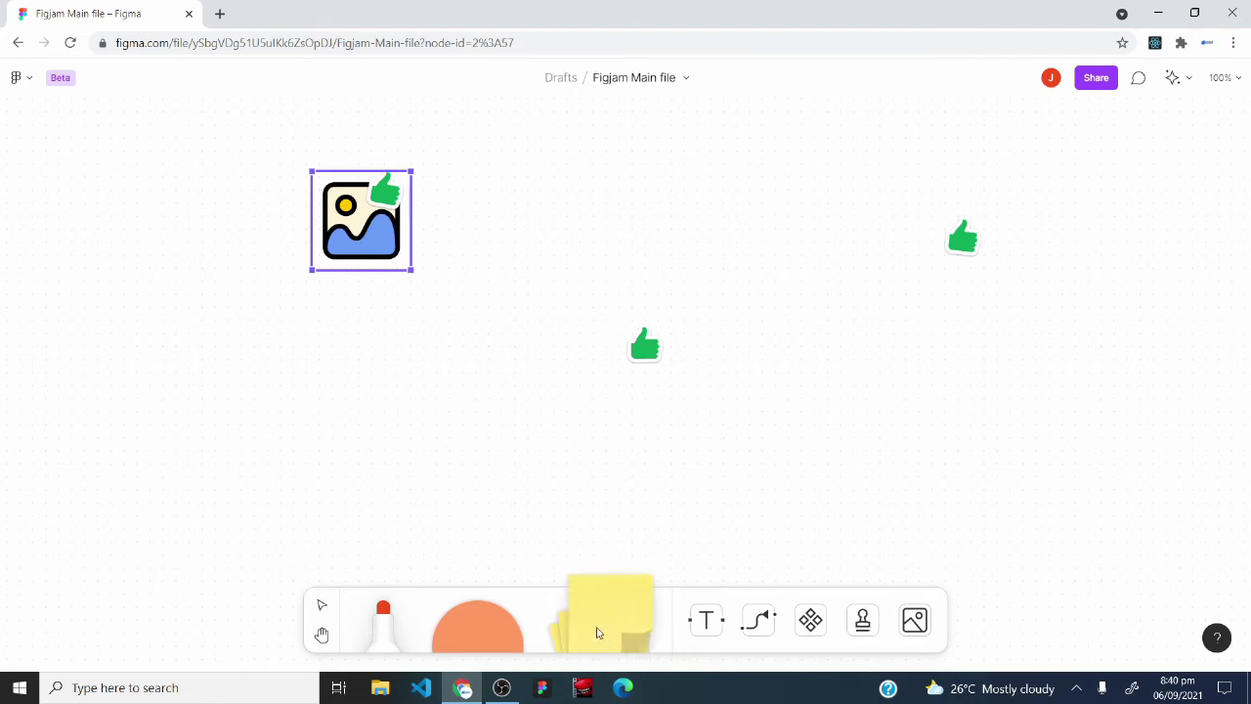
pyautogui.click(233, 394)
pyautogui.press('e')
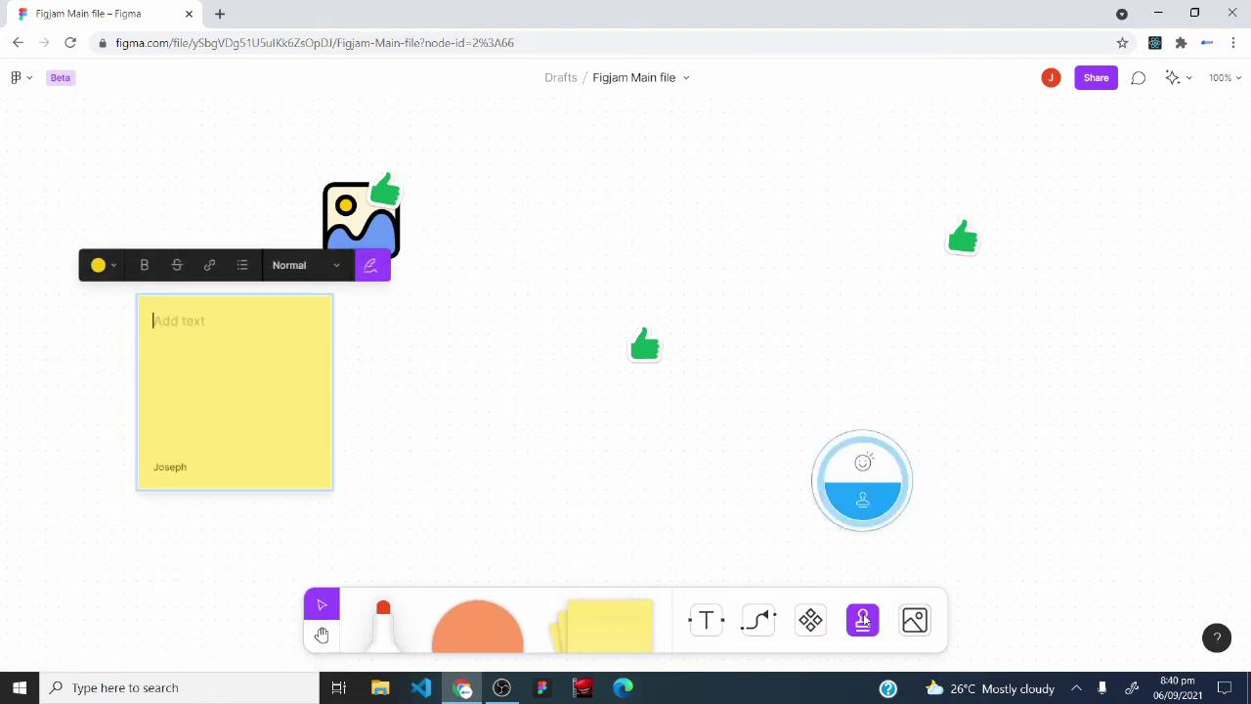
pyautogui.click(925, 509)
pyautogui.click(159, 457)
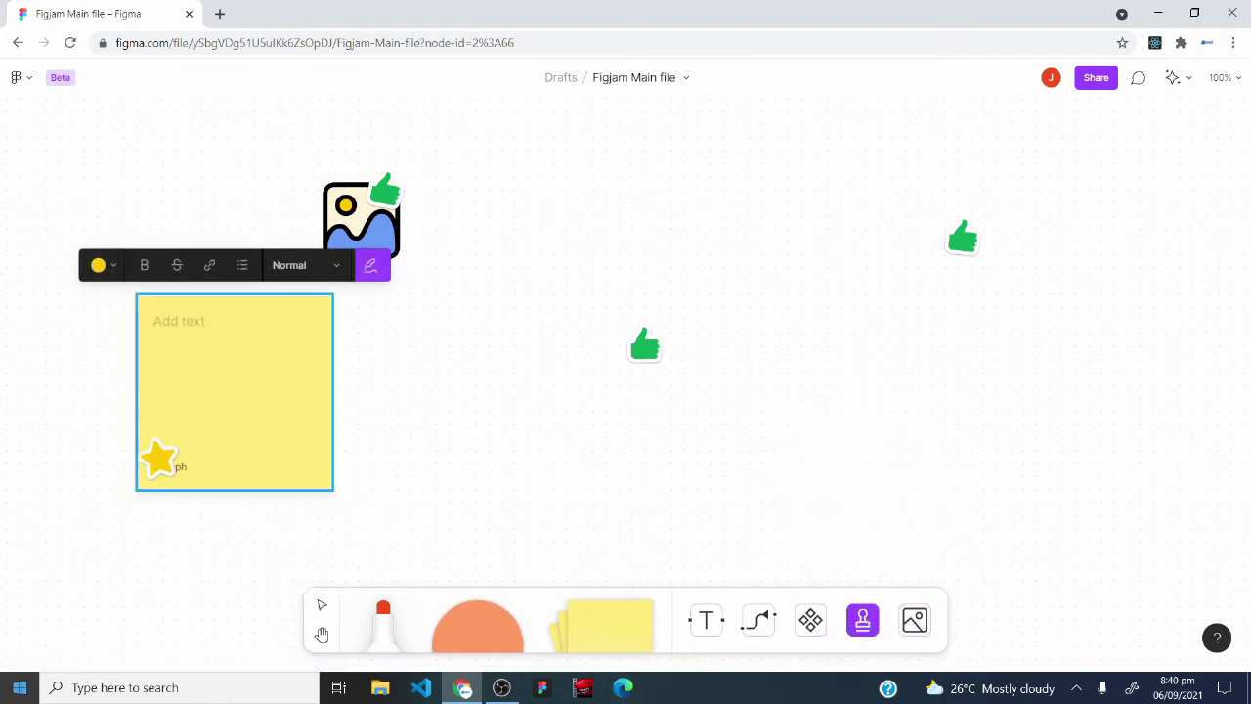
pyautogui.press('e')
pyautogui.click(179, 342)
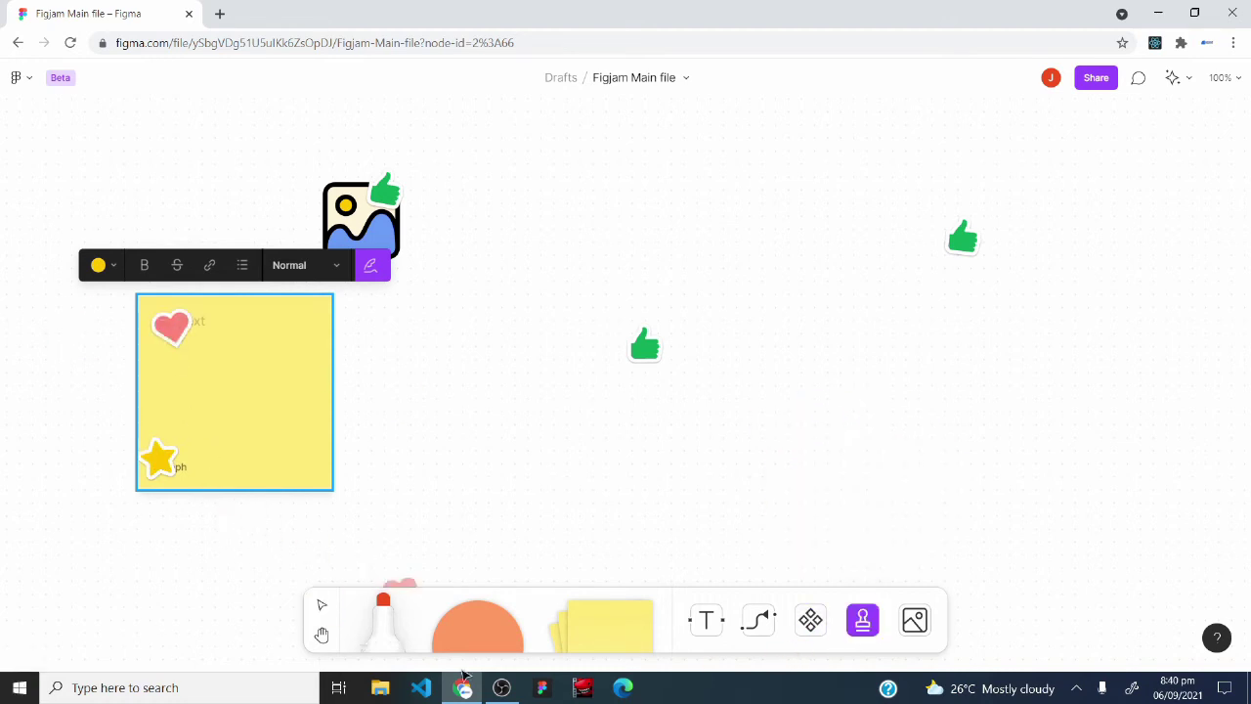
# Emote with the heart-eyes emoji over the sticky note and on empty areas of the canvas.
pyautogui.click(866, 626)
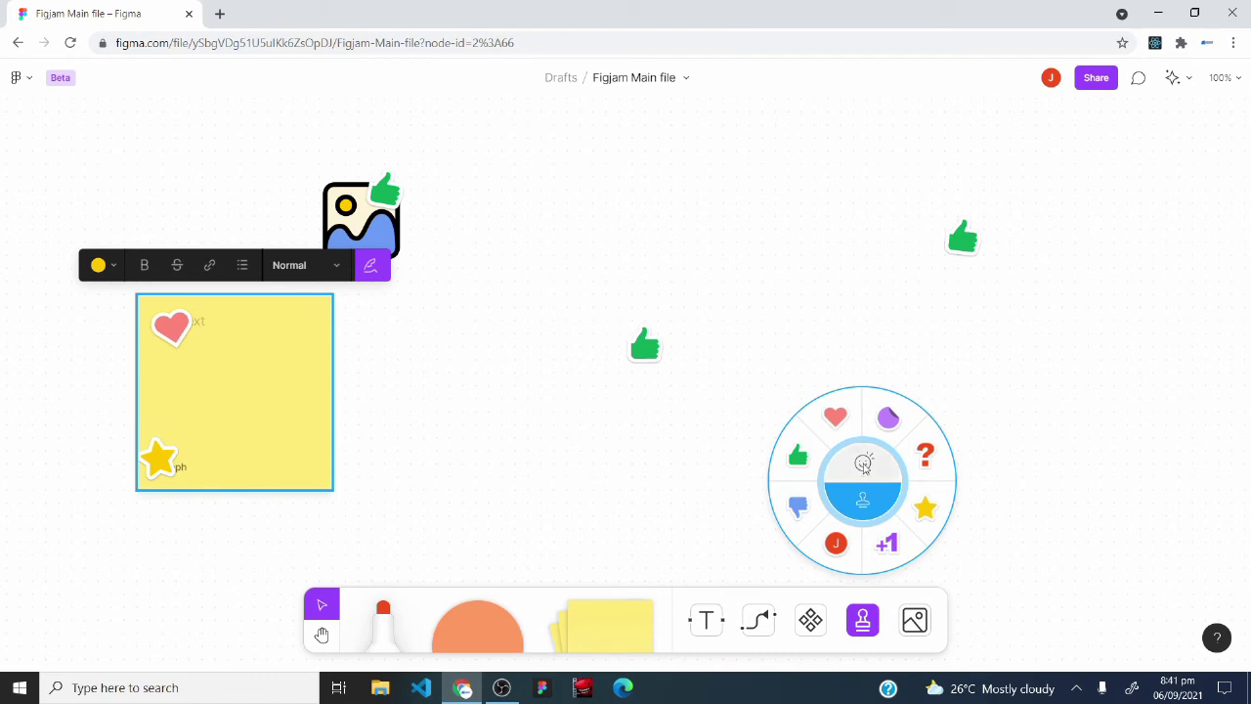
pyautogui.click(865, 466)
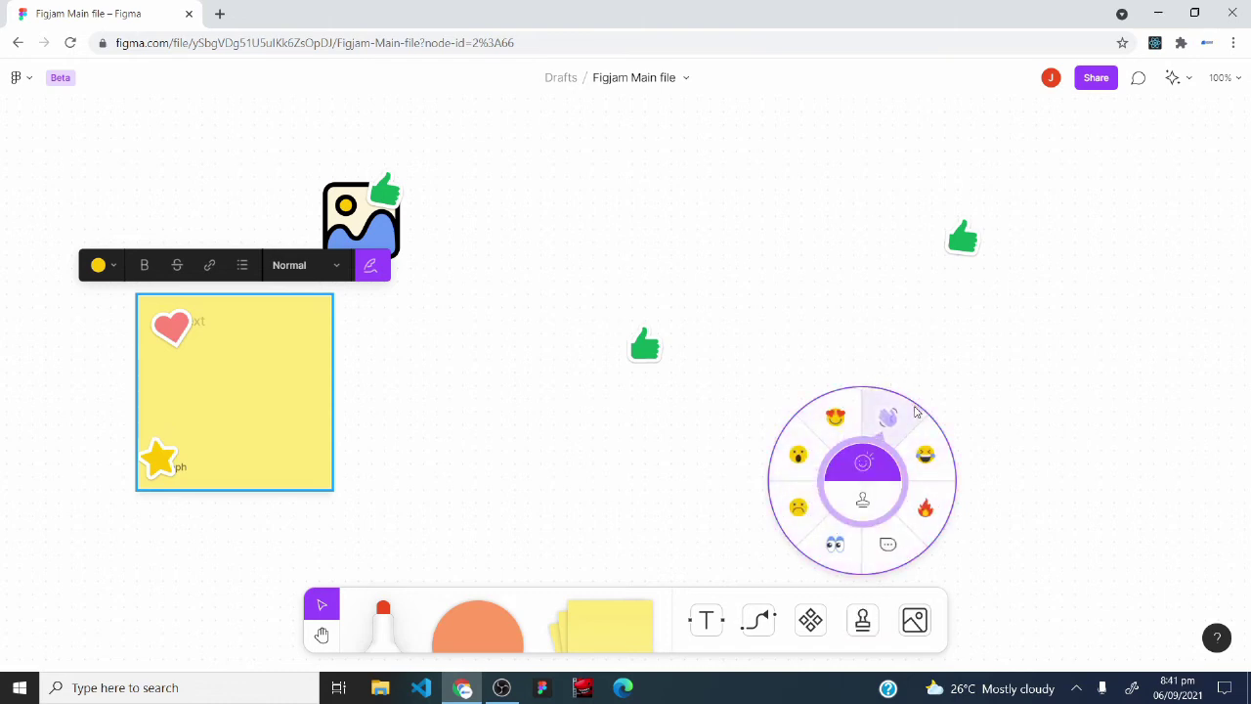
pyautogui.click(836, 419)
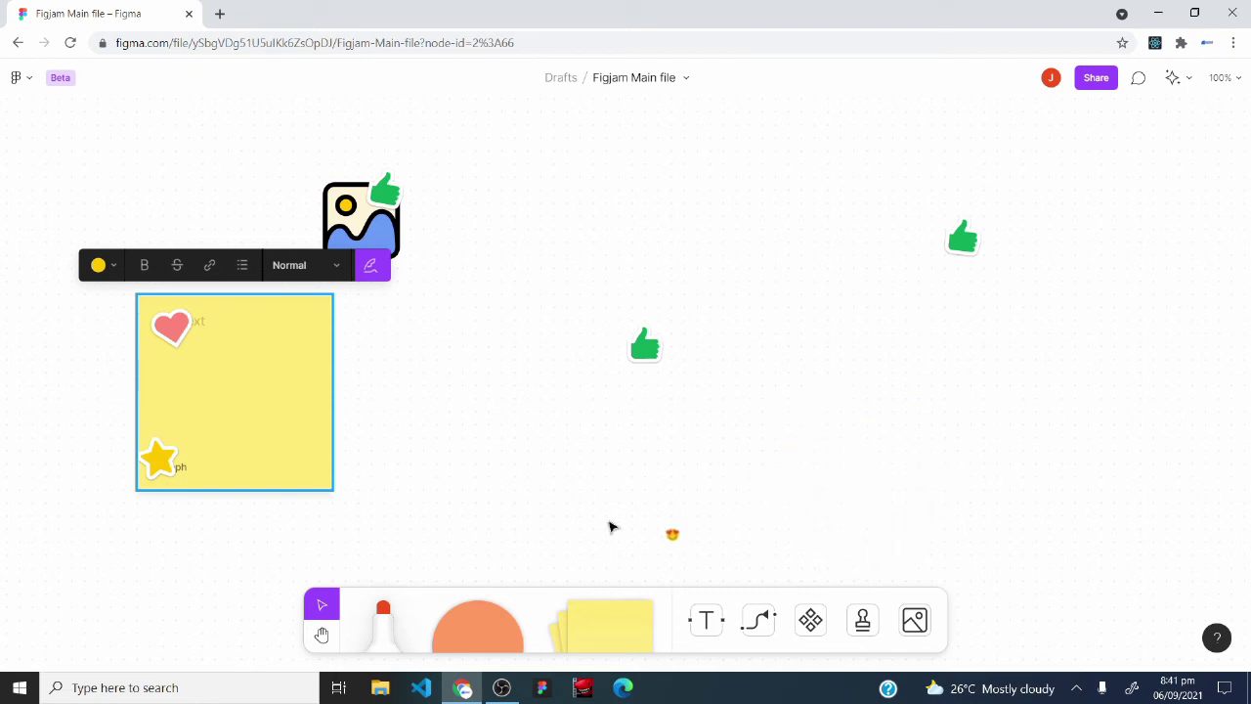
pyautogui.click(261, 396)
pyautogui.click(260, 392)
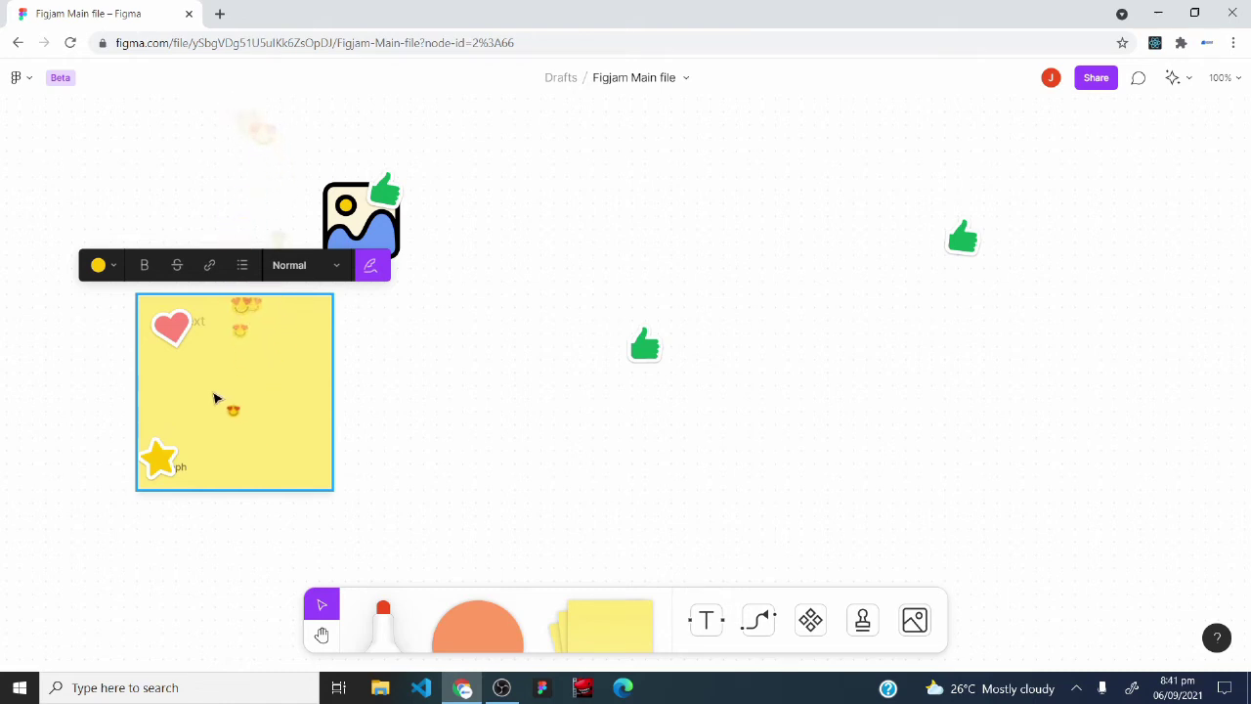
pyautogui.click(307, 383)
pyautogui.click(922, 360)
pyautogui.click(681, 238)
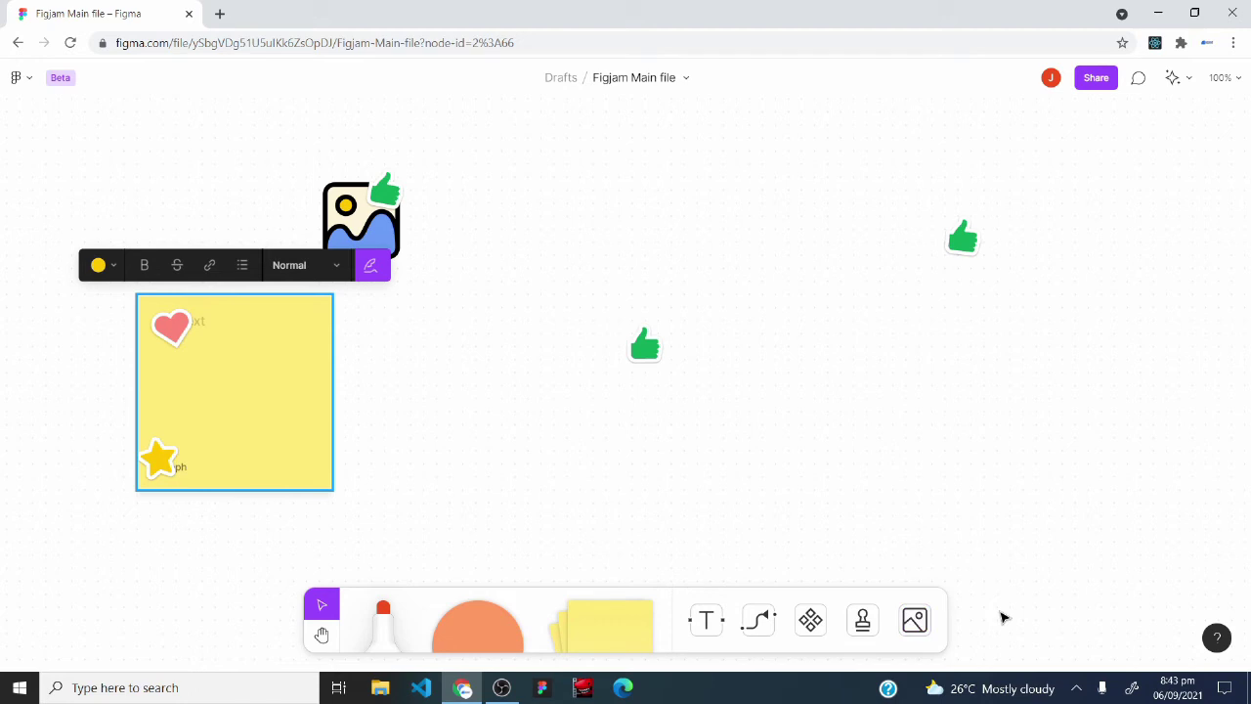
# Place the Pexels portrait image ending in 5212317 from the Downloads folder beside the thumbs-up stamps, away from the sticky note.
pyautogui.click(926, 624)
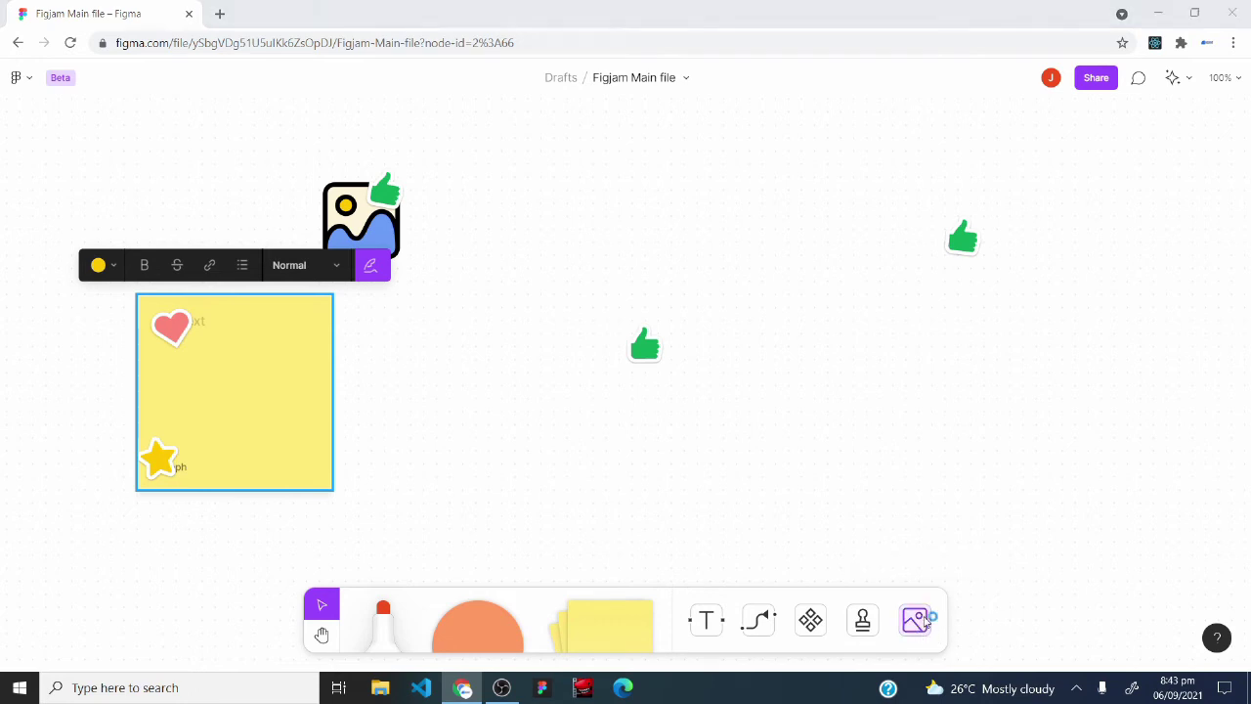
pyautogui.click(66, 95)
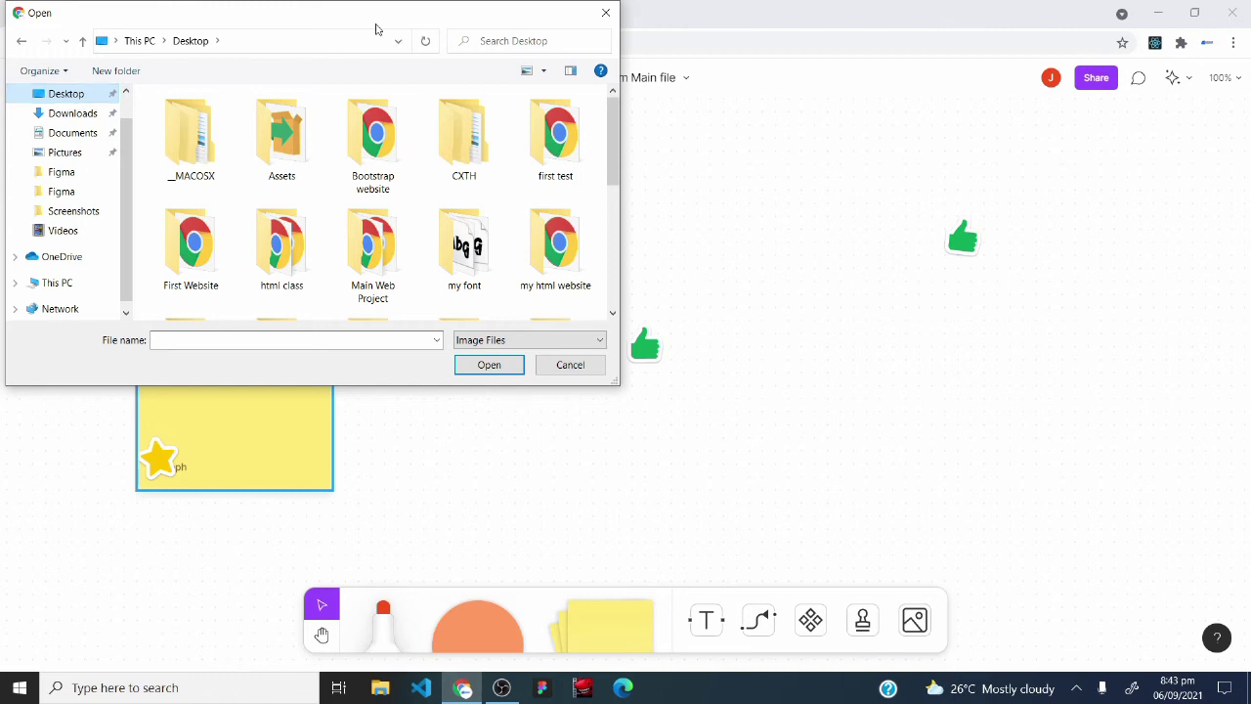
pyautogui.click(73, 113)
pyautogui.click(466, 138)
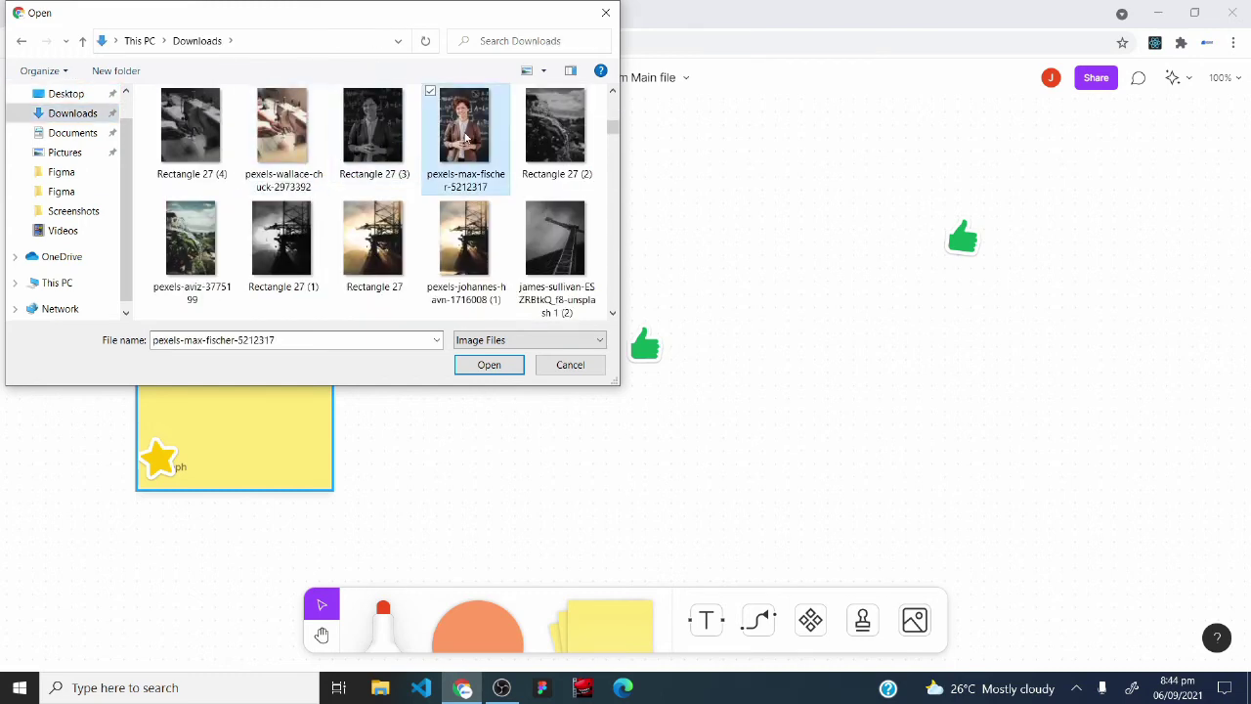
pyautogui.click(494, 367)
# Stamp a yellow star on the upper-left corner of the placed portrait photo.
pyautogui.press('e')
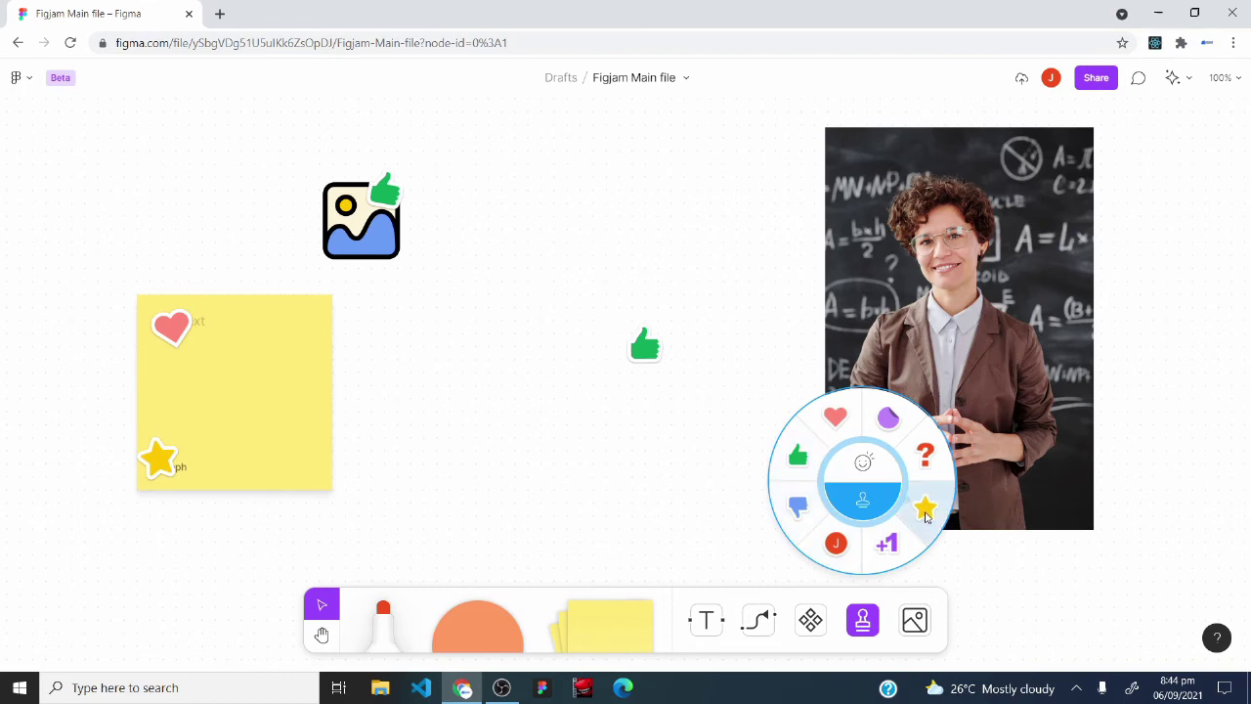
pyautogui.click(926, 510)
pyautogui.click(853, 159)
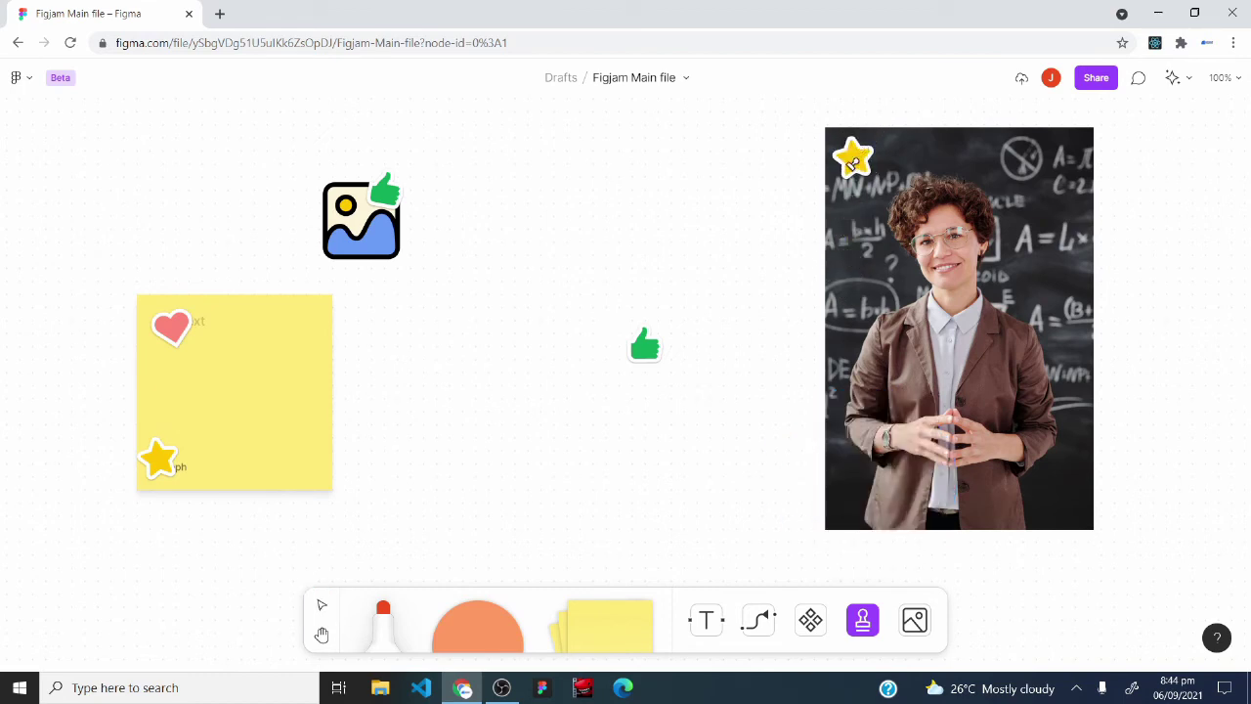
# Add the text "tgdshg" in white near the top of the photo and shift it slightly up and left.
pyautogui.click(704, 624)
pyautogui.click(942, 156)
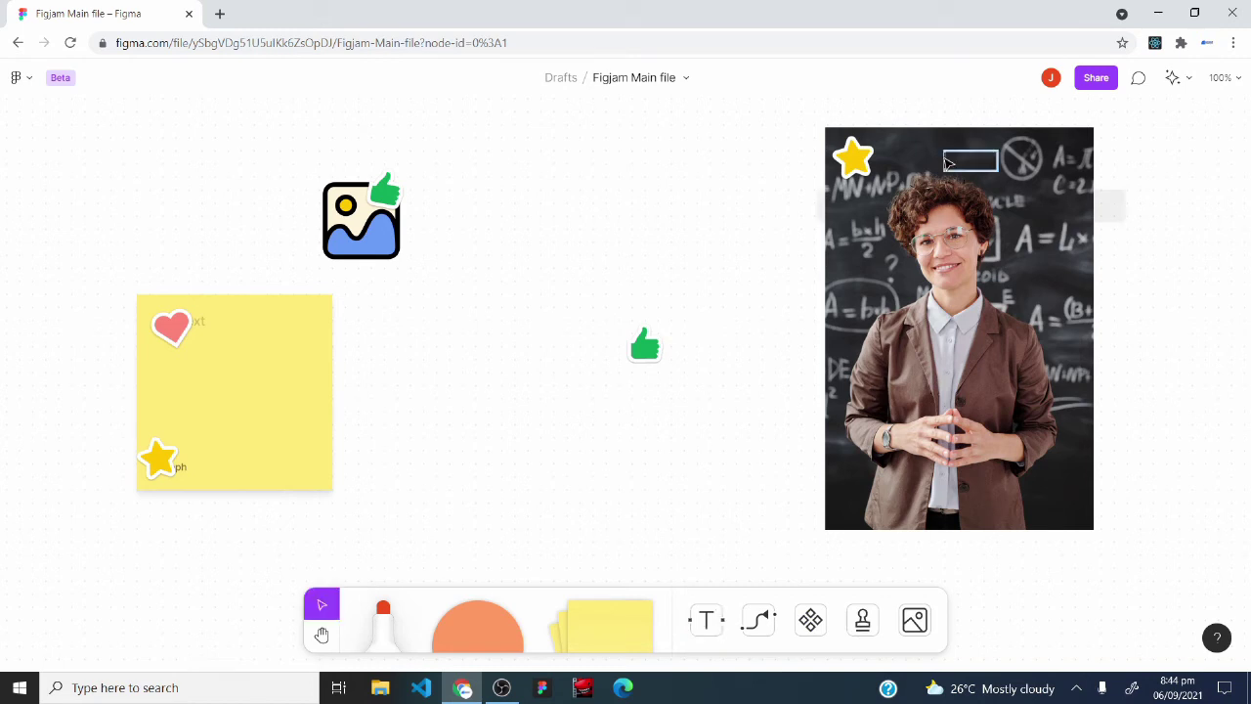
pyautogui.click(832, 200)
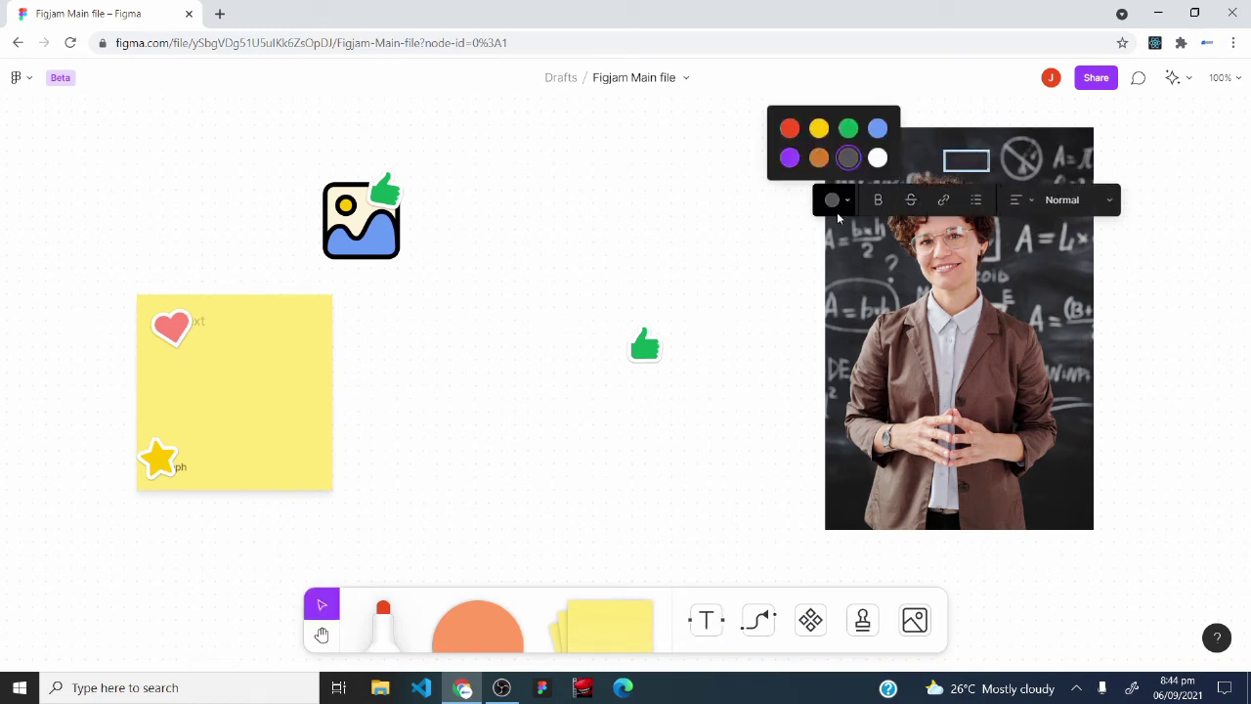
pyautogui.click(878, 158)
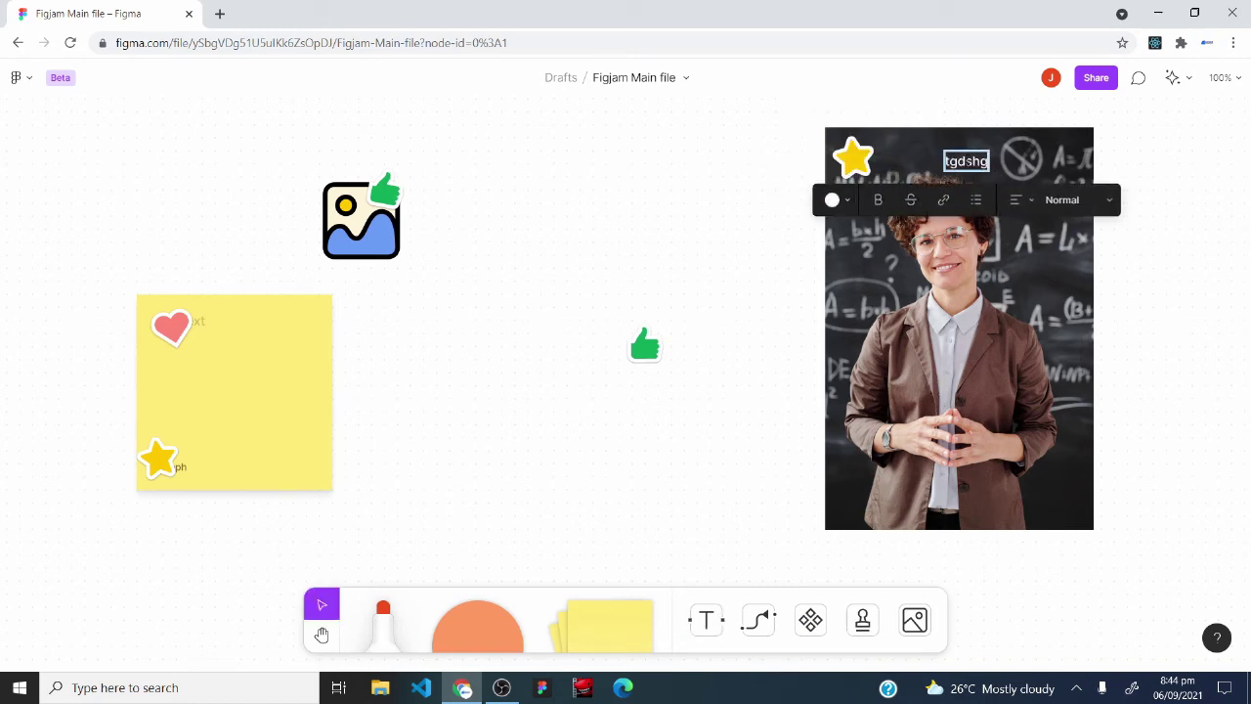
pyautogui.moveTo(968, 166); pyautogui.dragTo(955, 155)
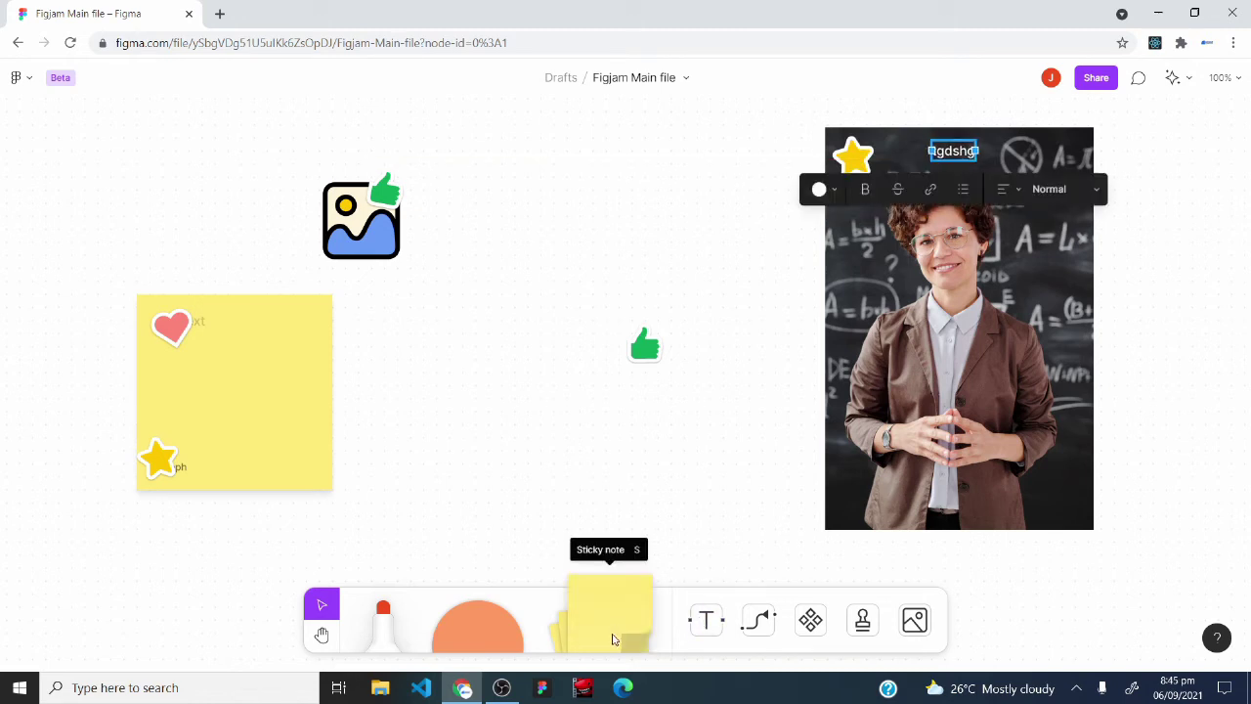
# Add a yellow sticky note over the lower part of the photo reading "Dont forget to replace with this image".
pyautogui.click(616, 632)
pyautogui.click(969, 391)
pyautogui.write('Do')
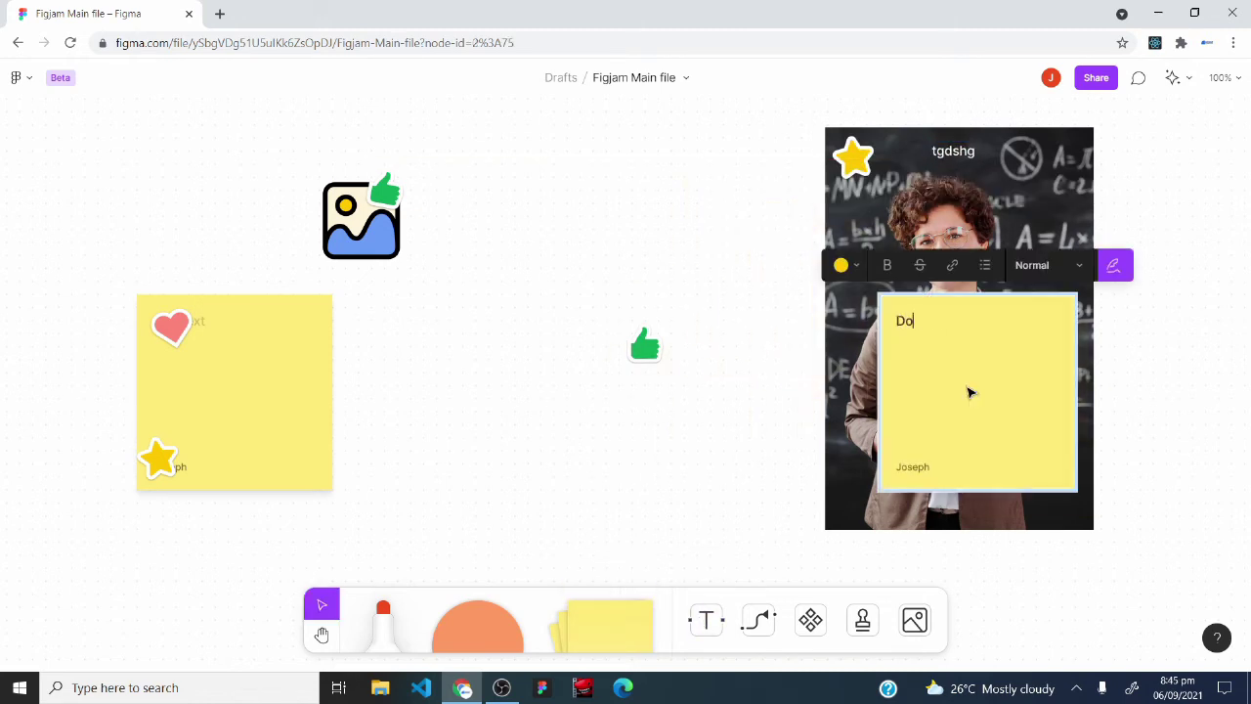
pyautogui.write('nt forget to repla')
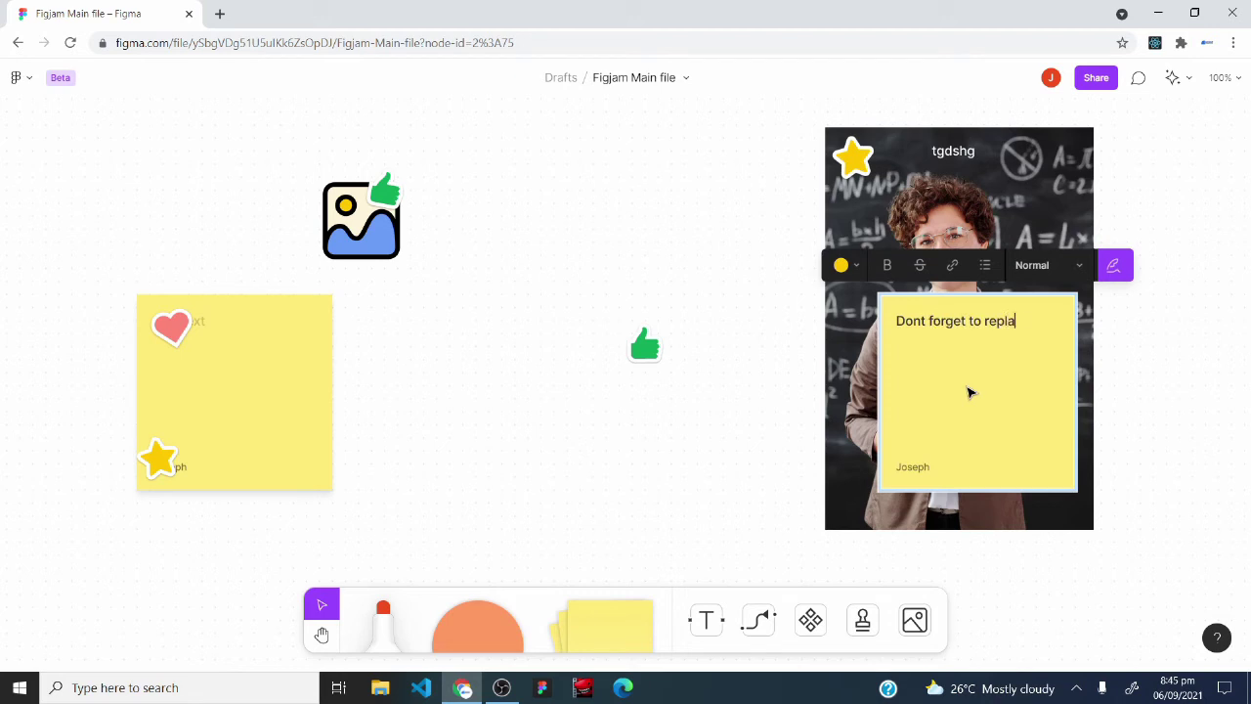
pyautogui.write('ce with this image')
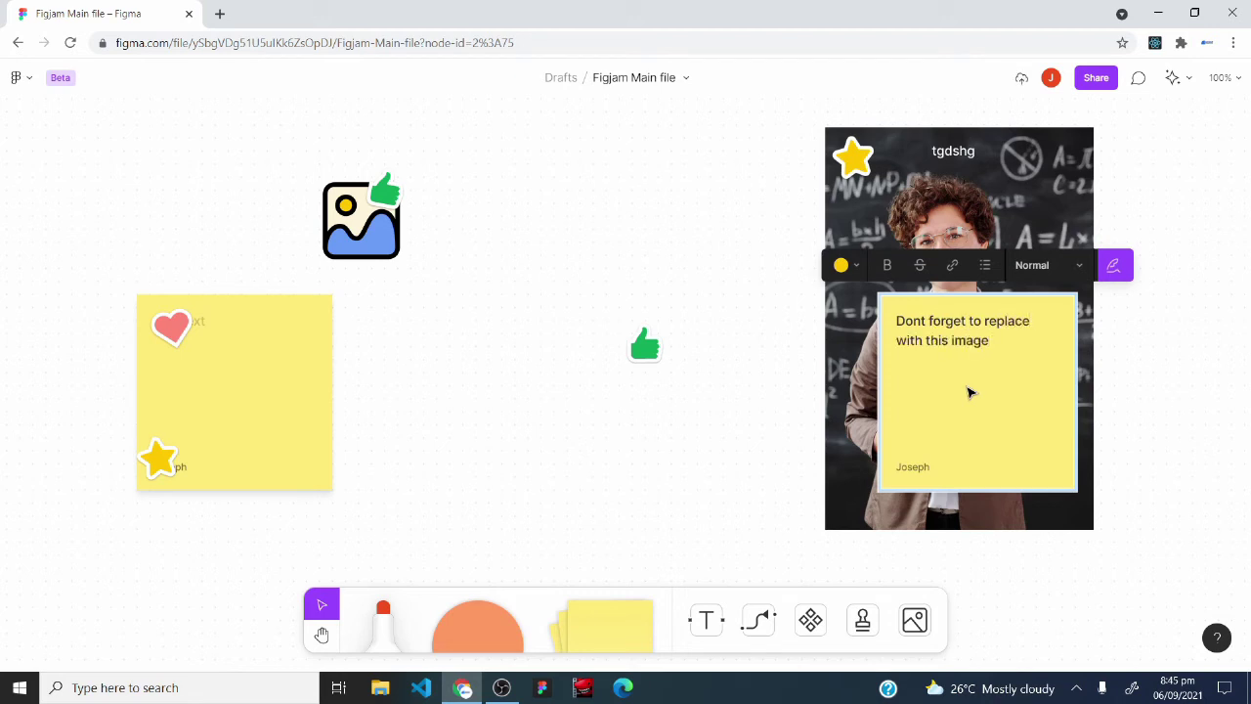
pyautogui.press('Escape')
pyautogui.press('Escape')
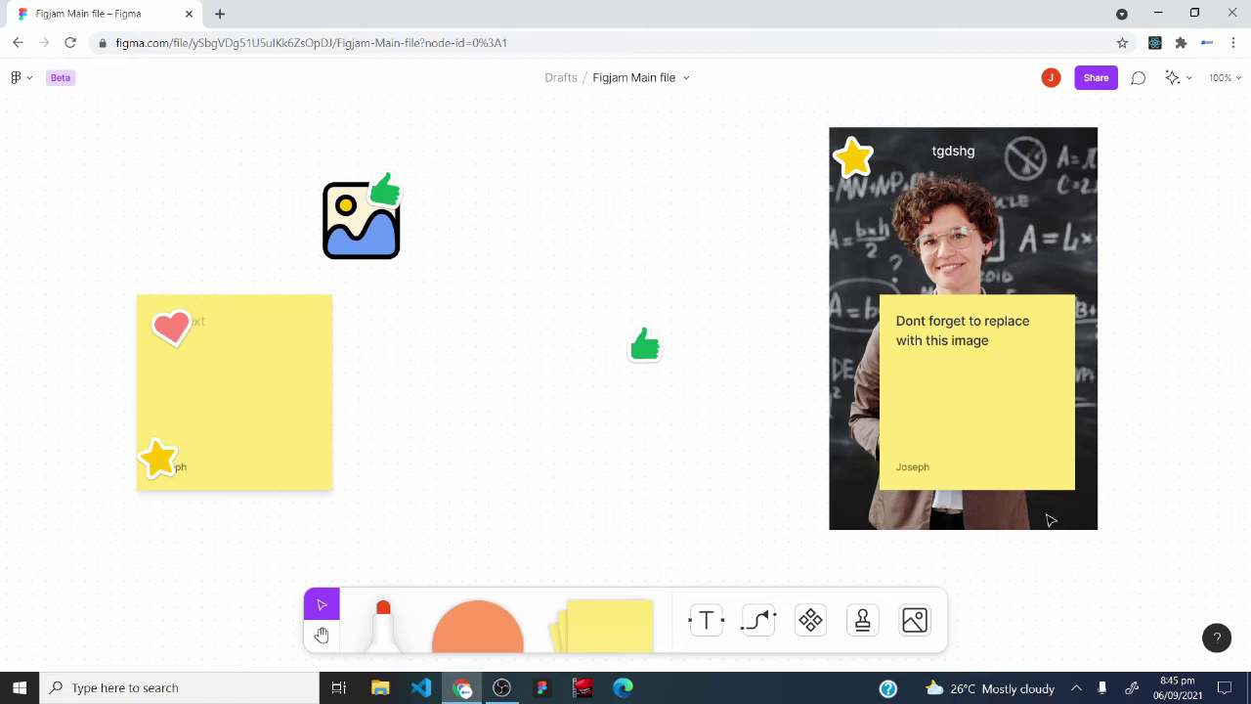
# Post the comment "tfdhicv vciahvi hbi vsifhvi c sd" with a laughing emoji on the empty canvas, leave it without a reply, and close the comments.
pyautogui.click(1139, 86)
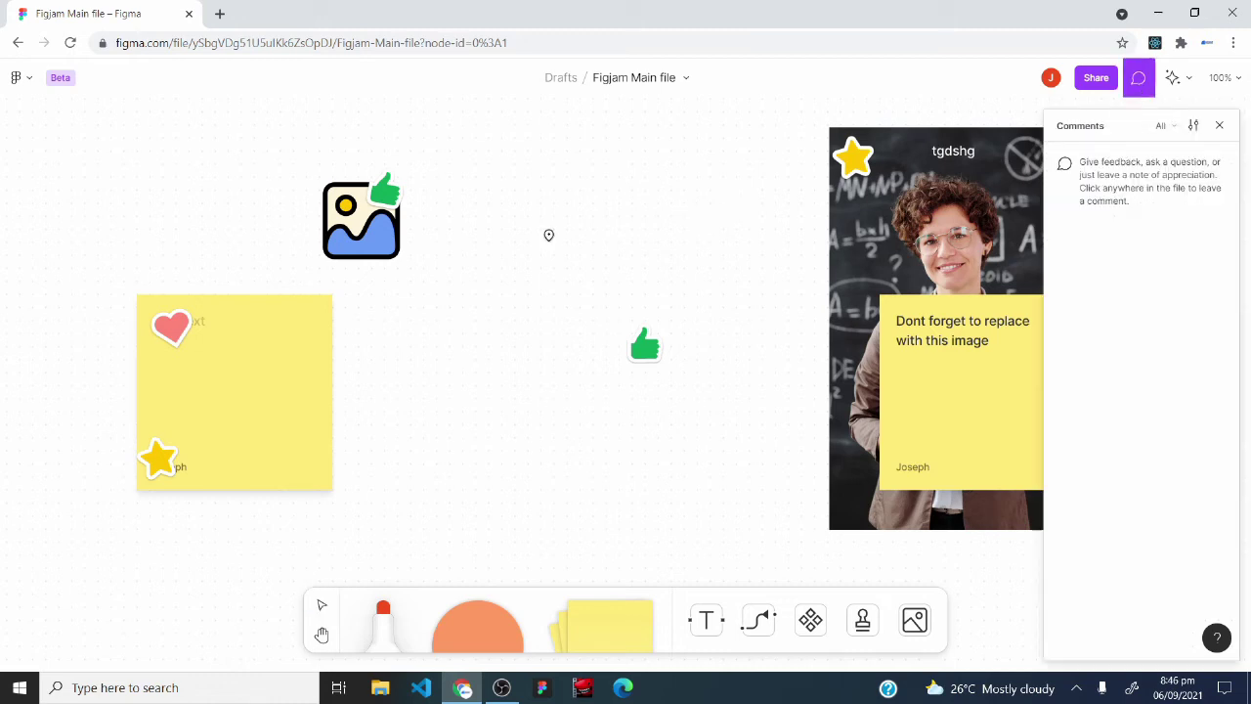
pyautogui.click(548, 235)
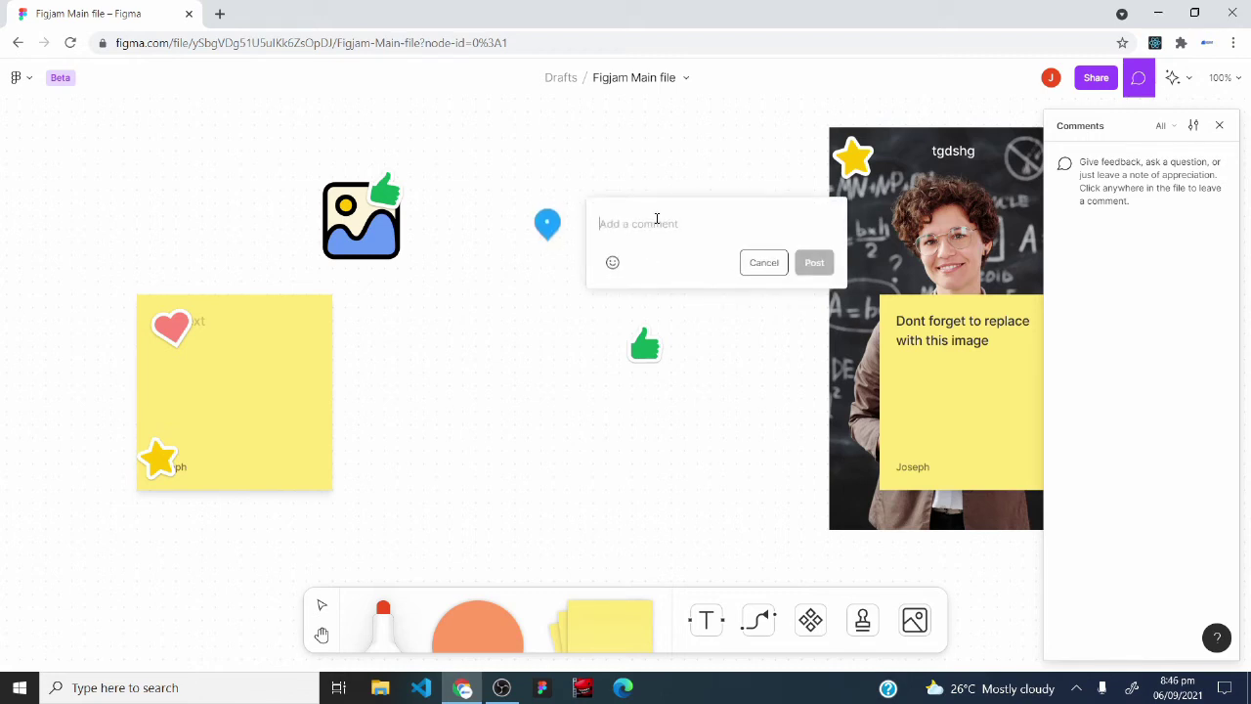
pyautogui.write('tfdhicv vciahvi hbi vsifhvi c sd')
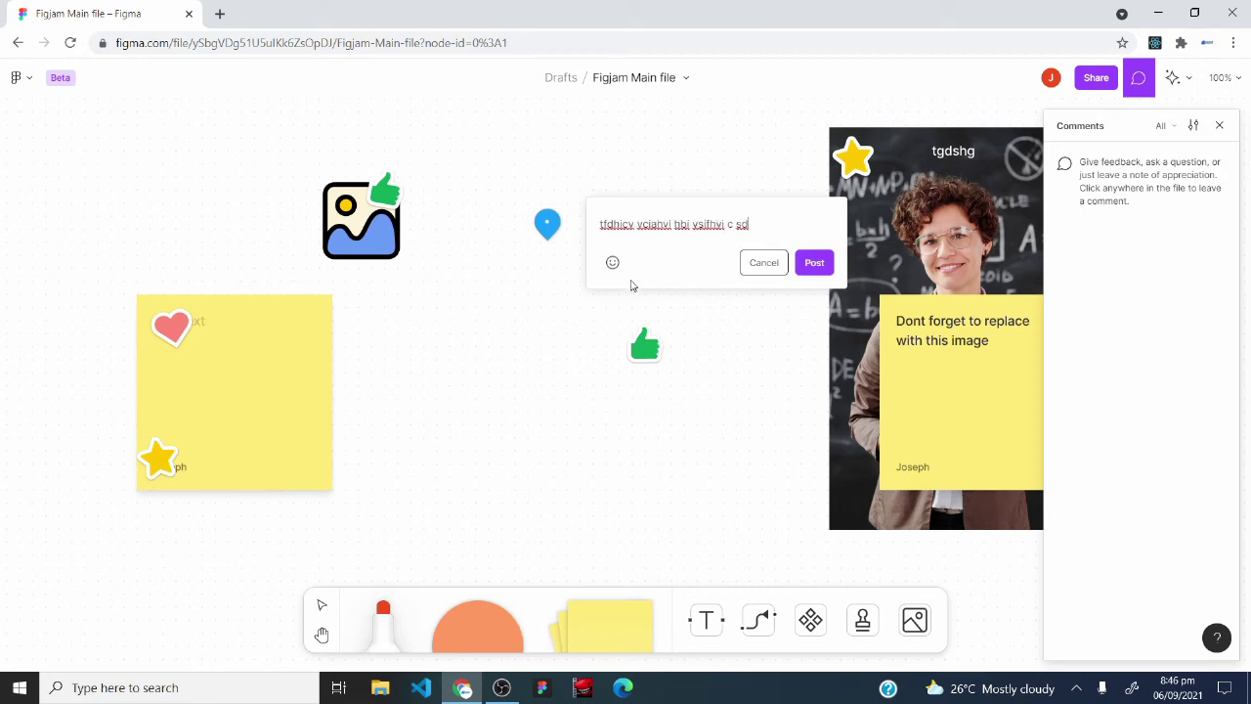
pyautogui.click(612, 262)
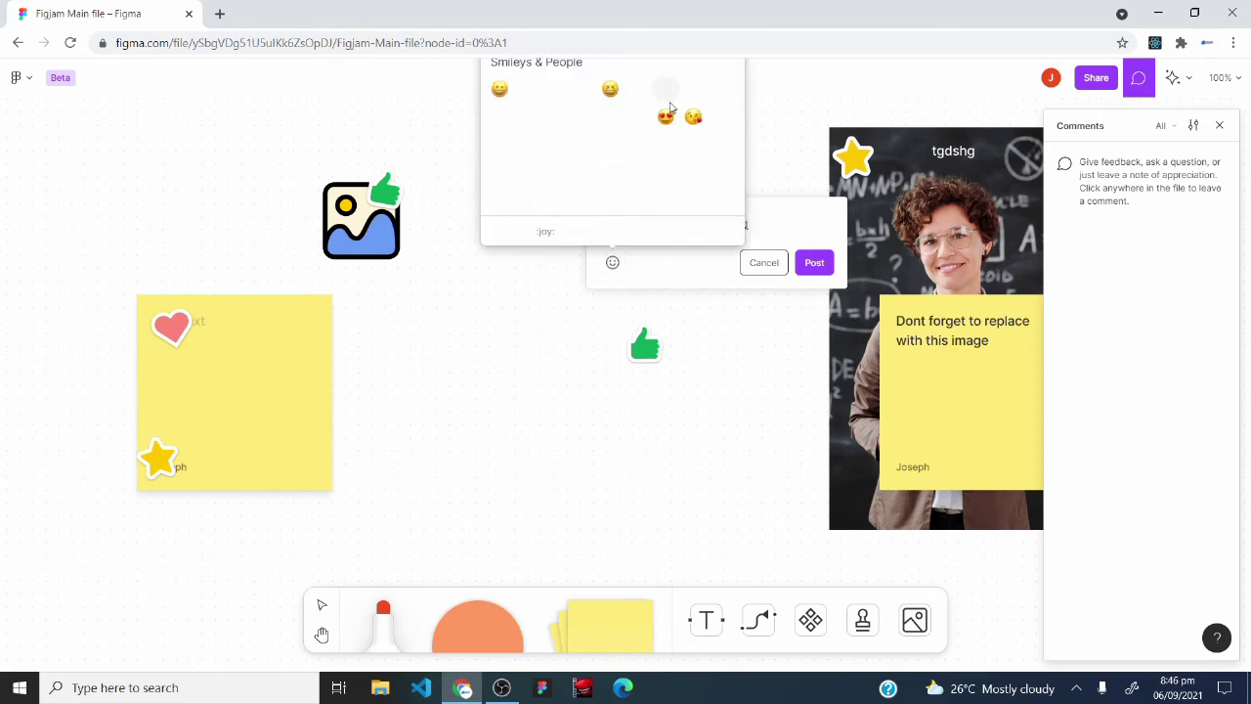
pyautogui.click(670, 104)
pyautogui.click(814, 264)
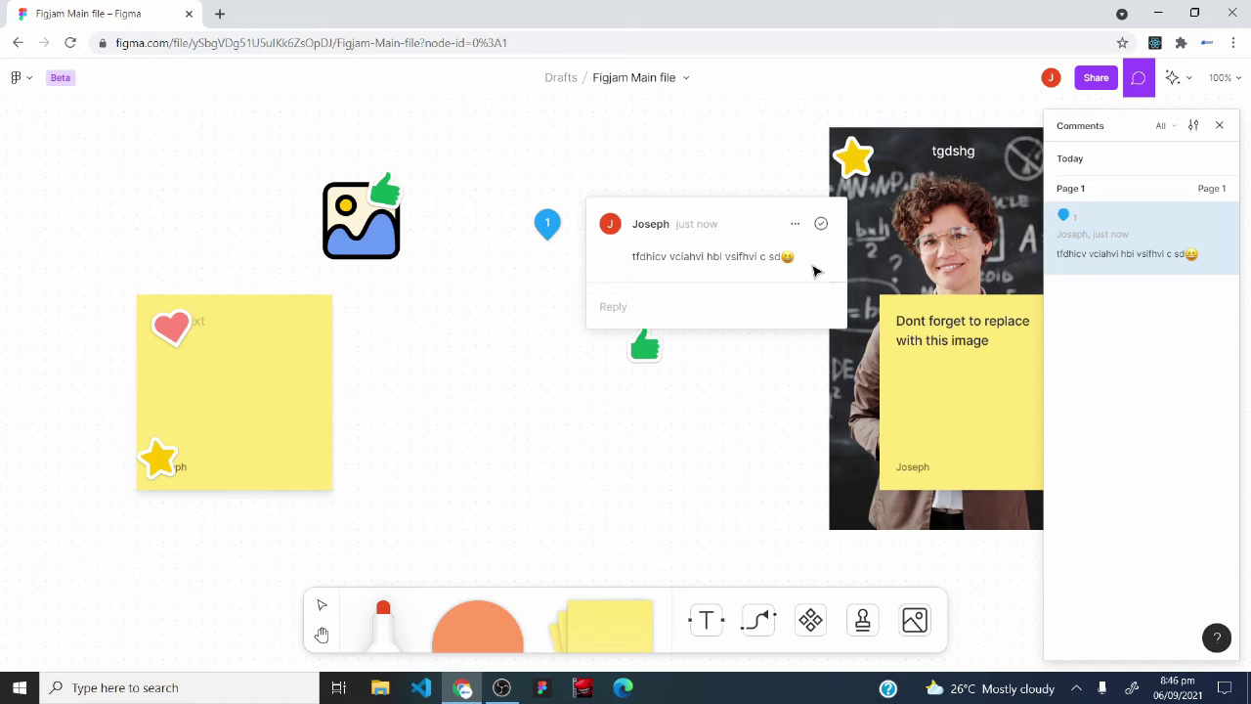
pyautogui.click(644, 307)
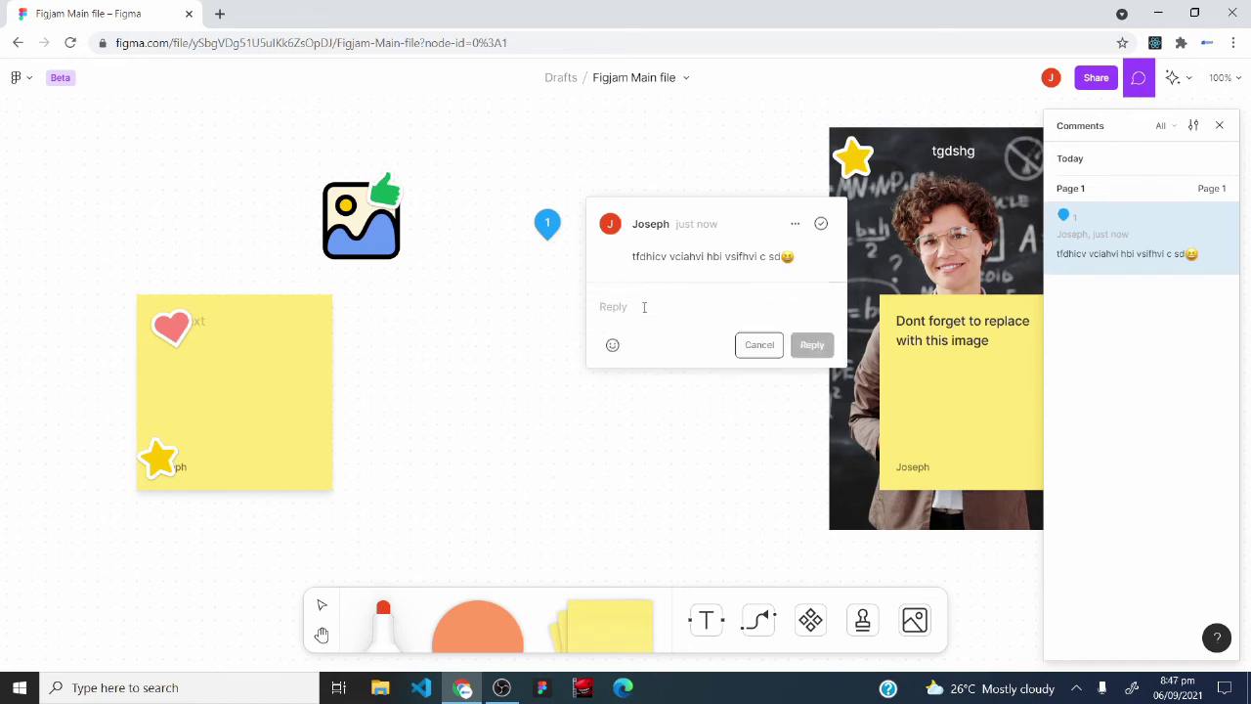
pyautogui.click(759, 344)
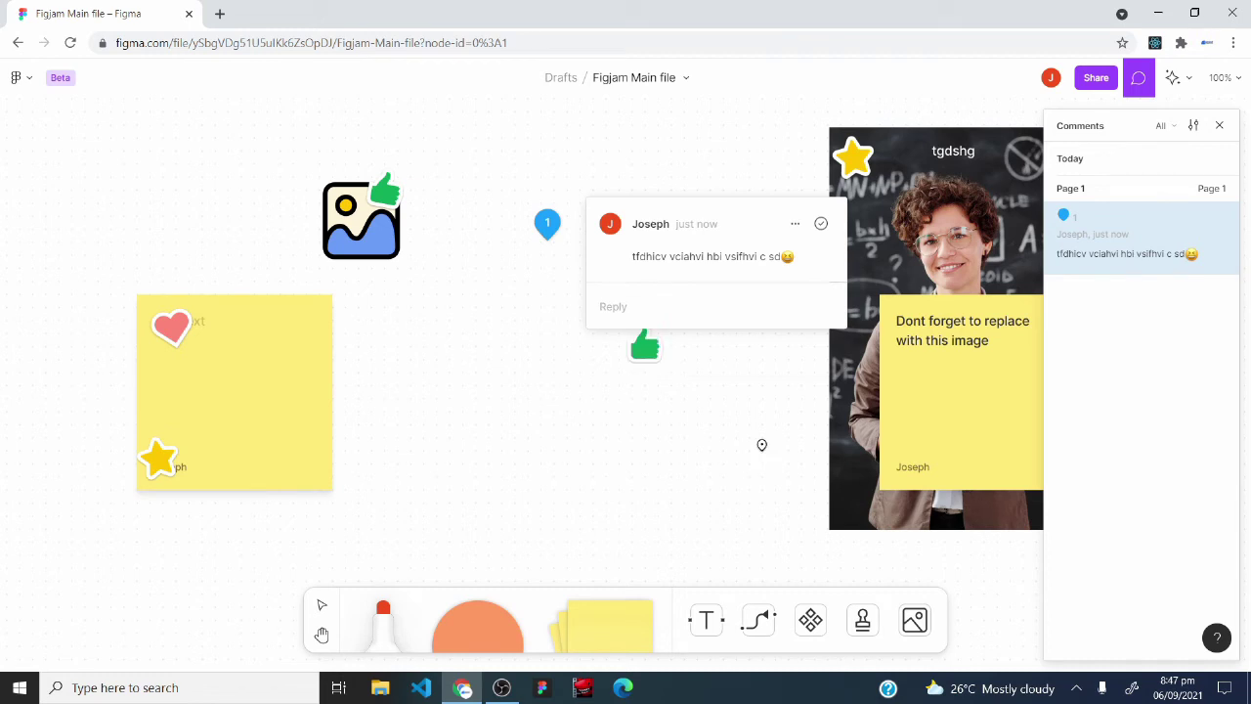
pyautogui.click(1221, 127)
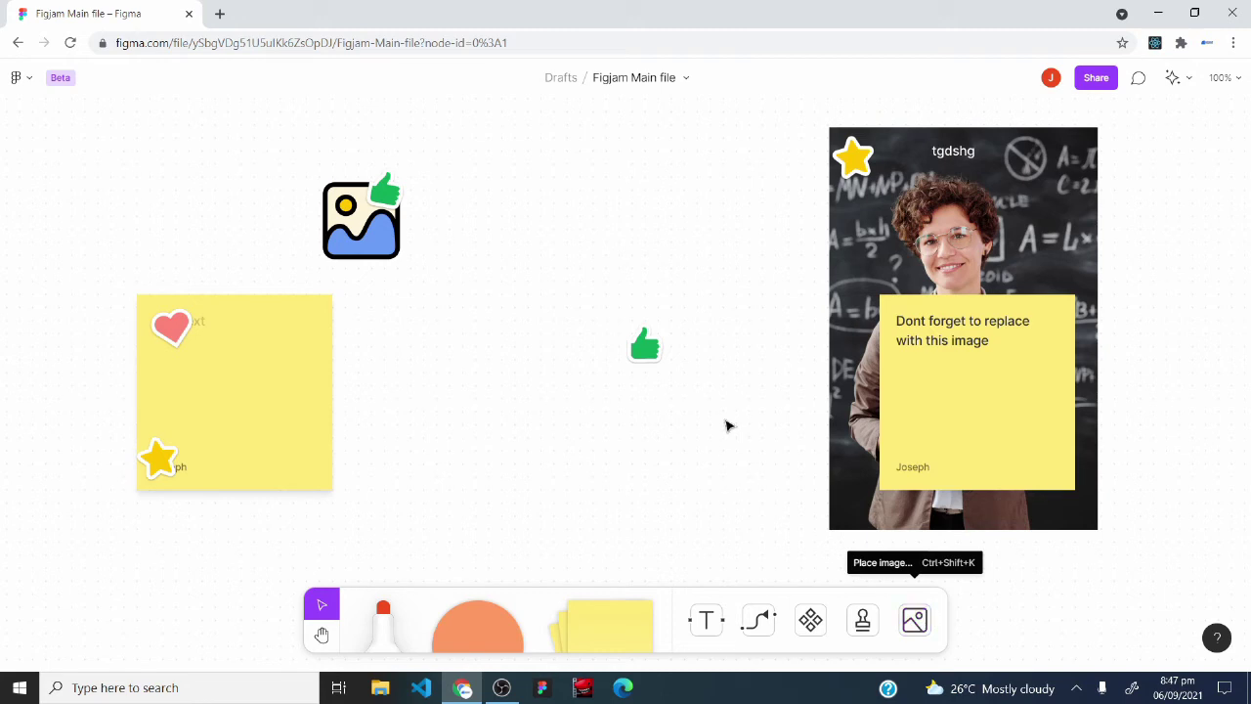
# Start a cursor chat on the empty canvas and write "I am just checking this out".
pyautogui.rightClick(540, 234)
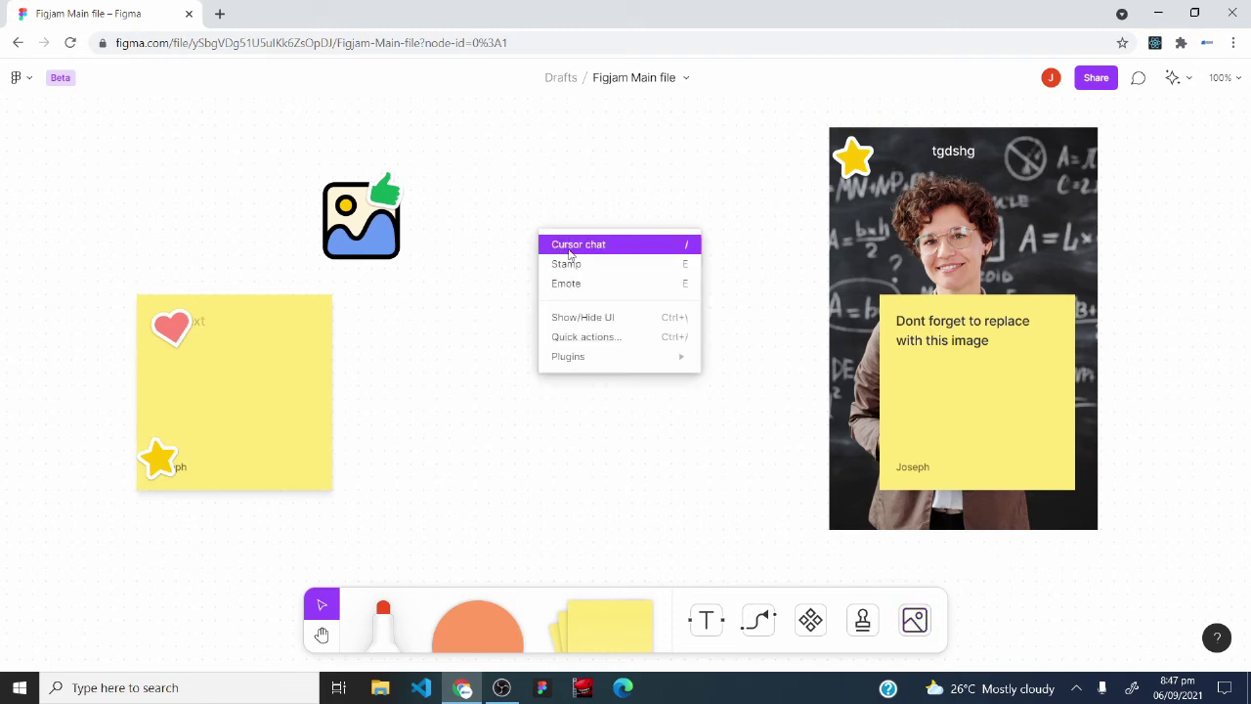
pyautogui.click(499, 316)
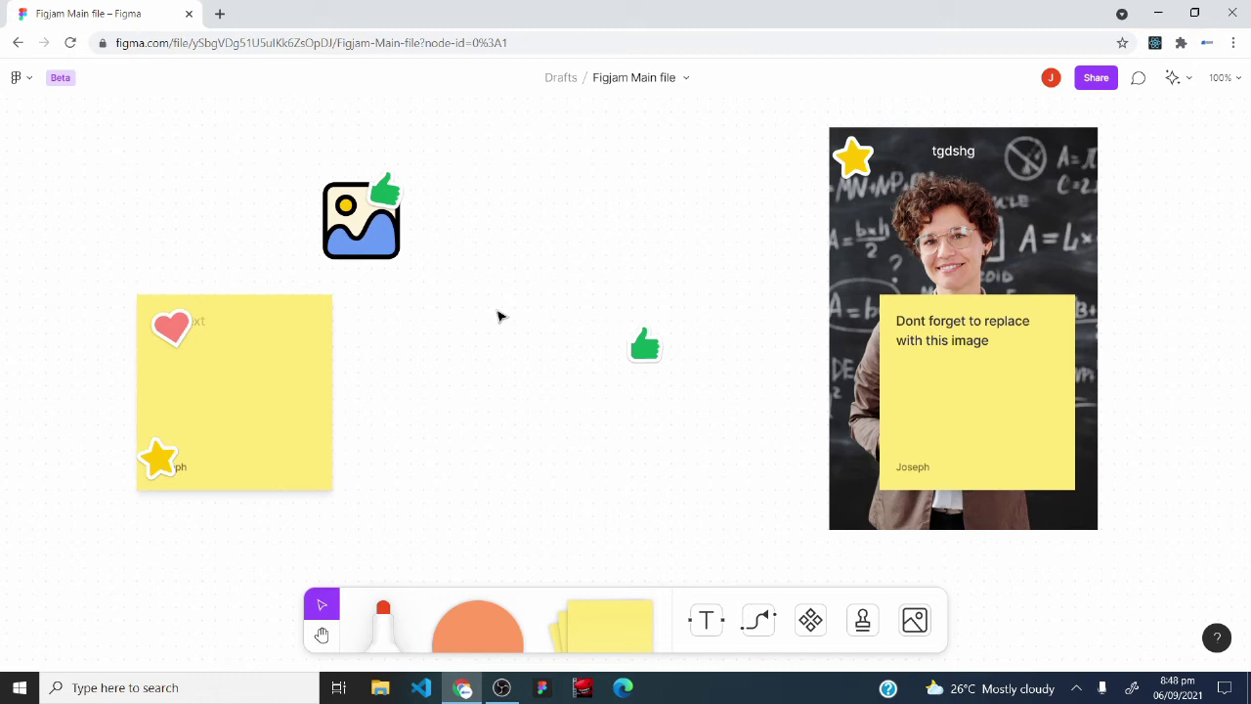
pyautogui.rightClick(498, 315)
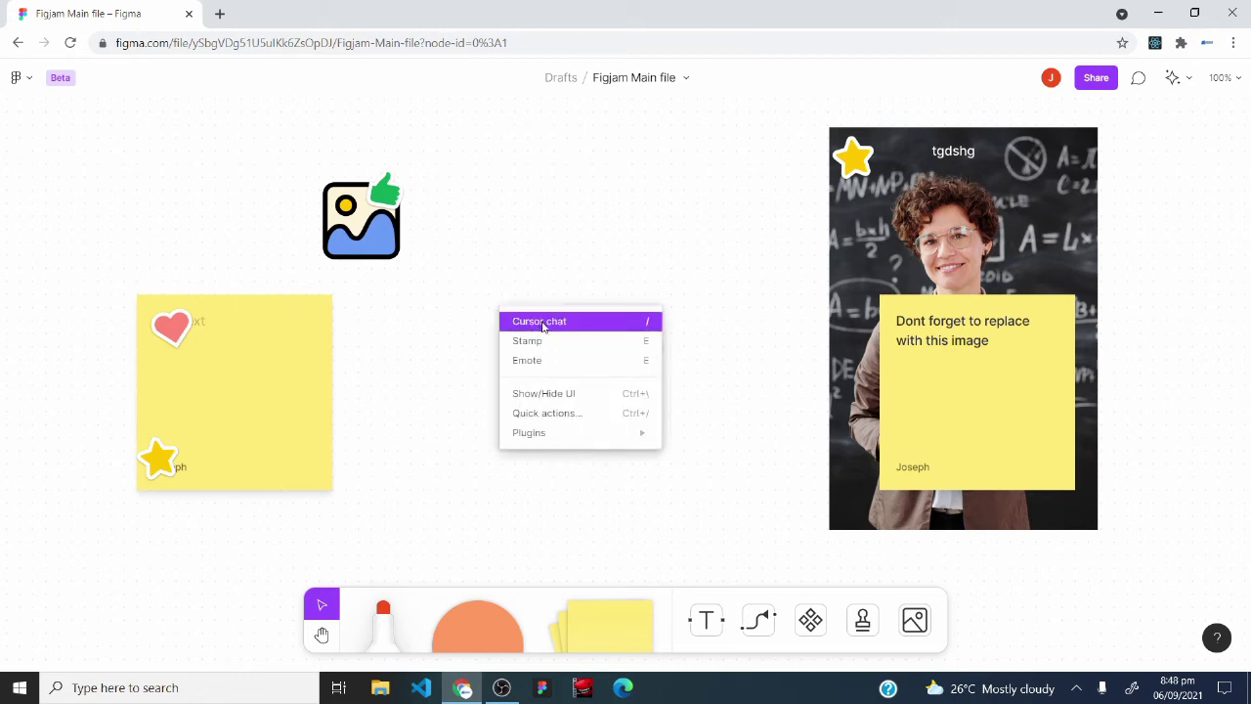
pyautogui.click(544, 324)
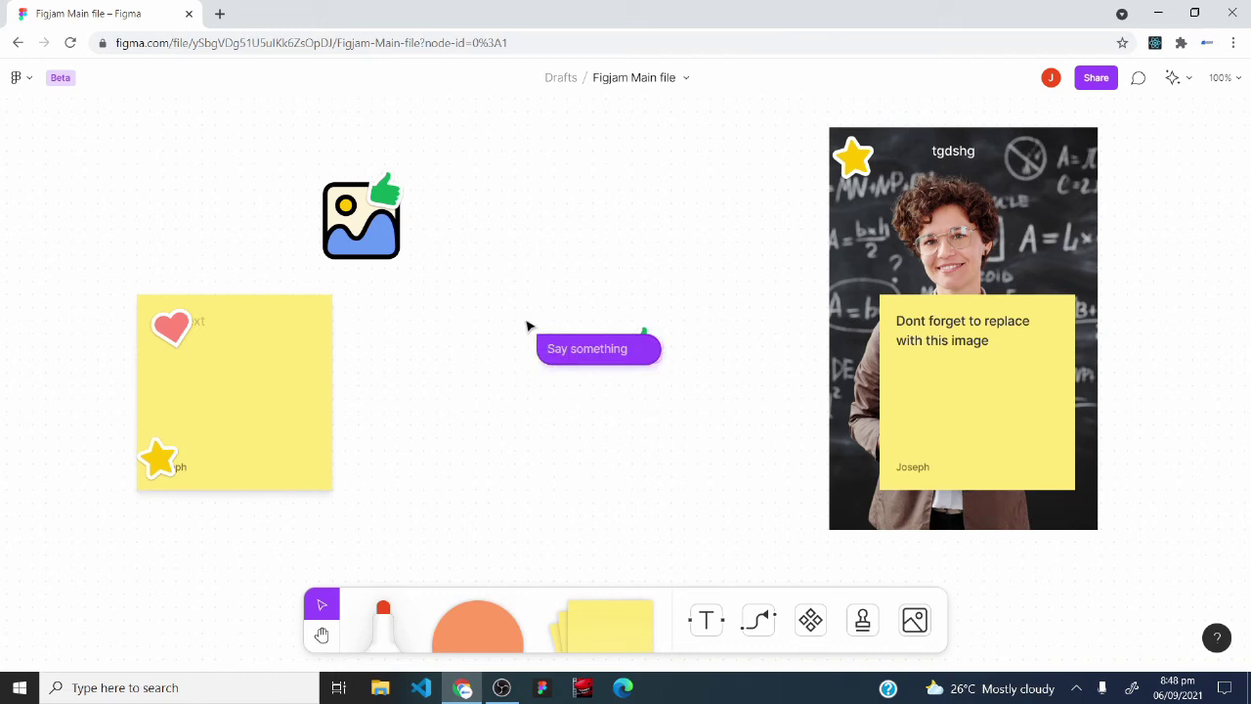
pyautogui.write('I am just')
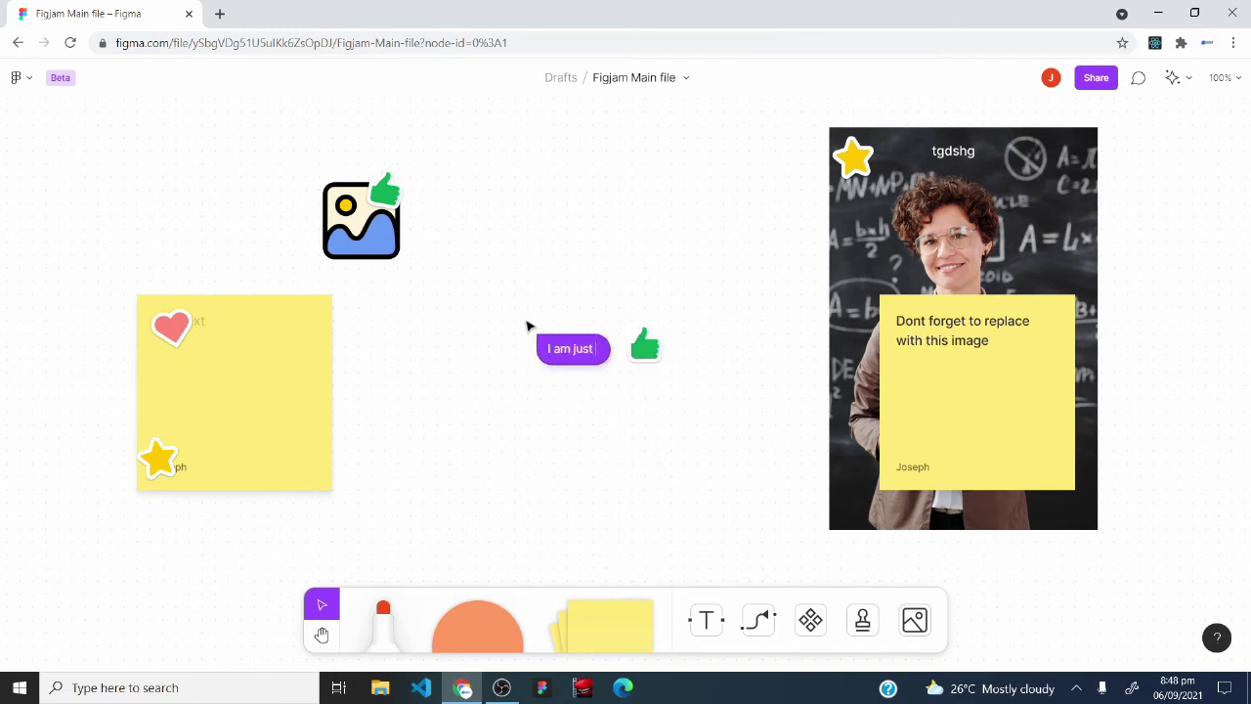
pyautogui.write(' checking this out')
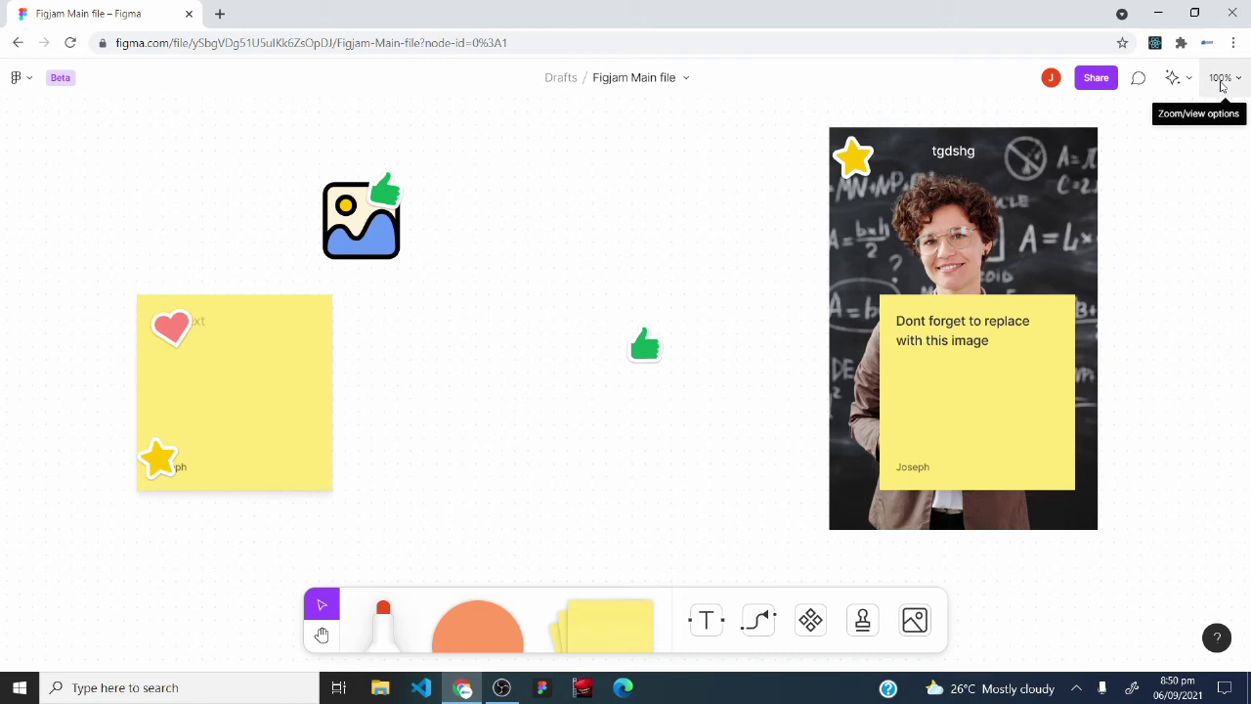
# Zoom the board out to the 50% preset and fit all its content in the view.
pyautogui.click(1221, 85)
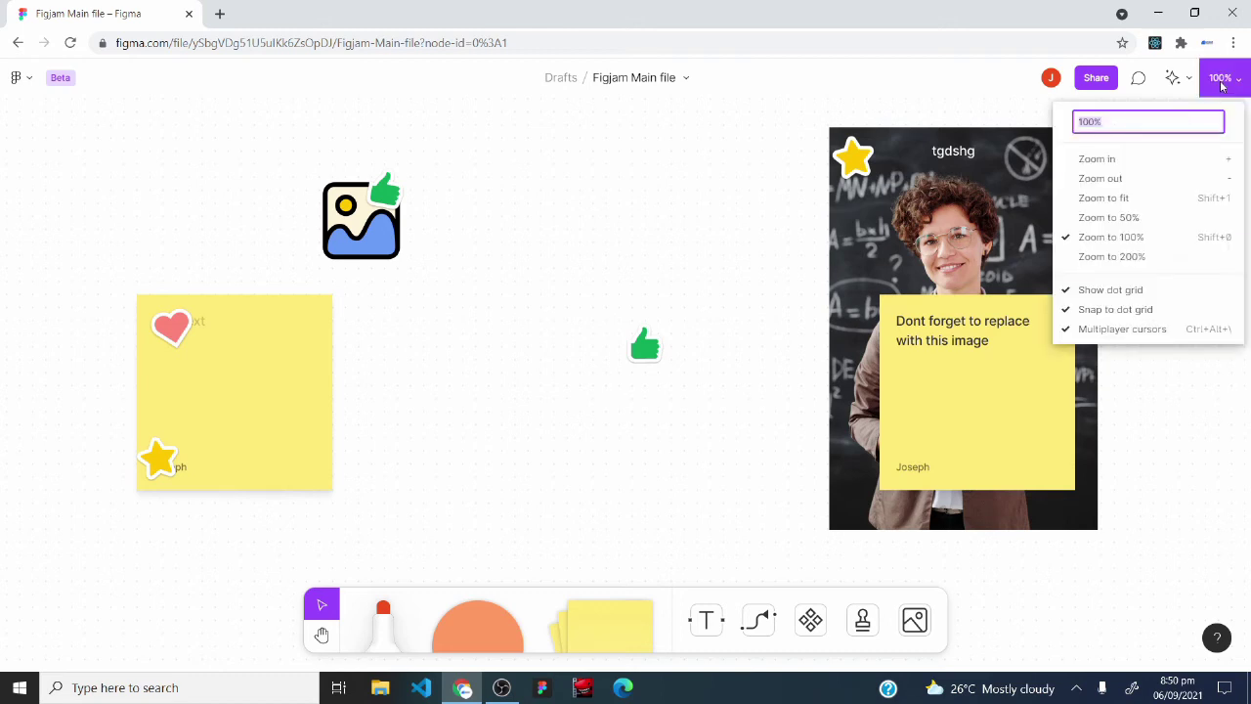
pyautogui.click(1132, 219)
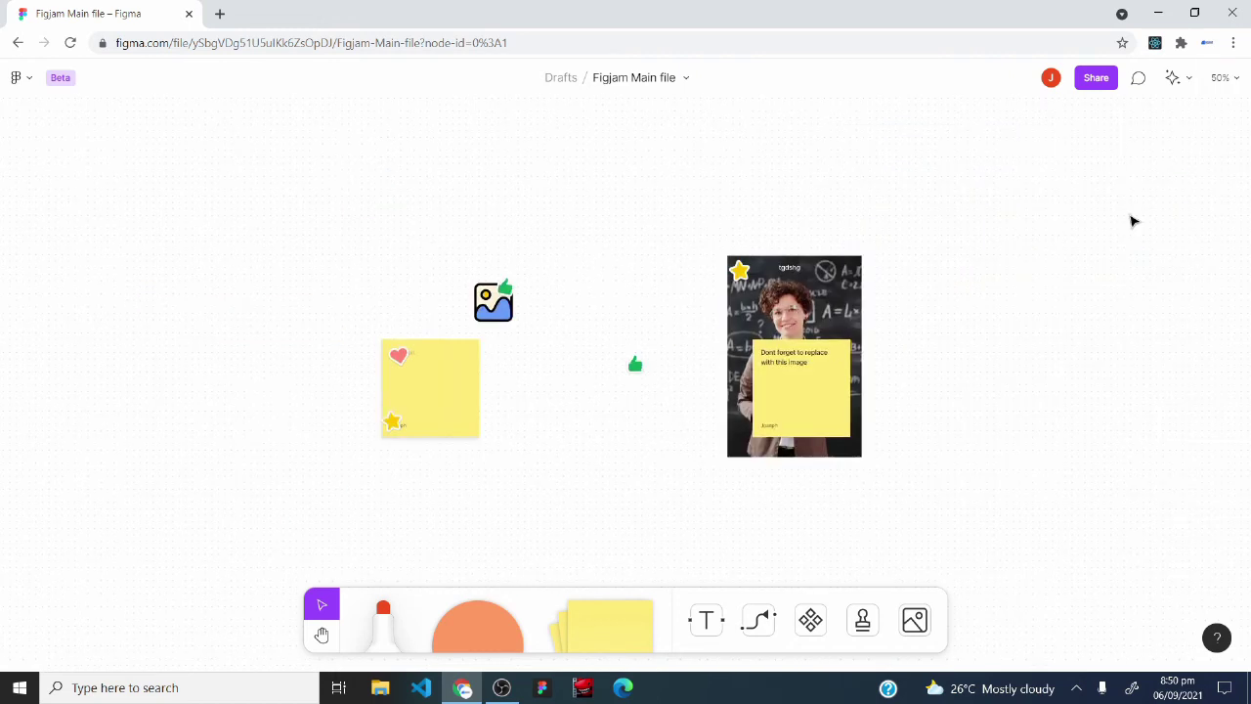
pyautogui.click(1213, 86)
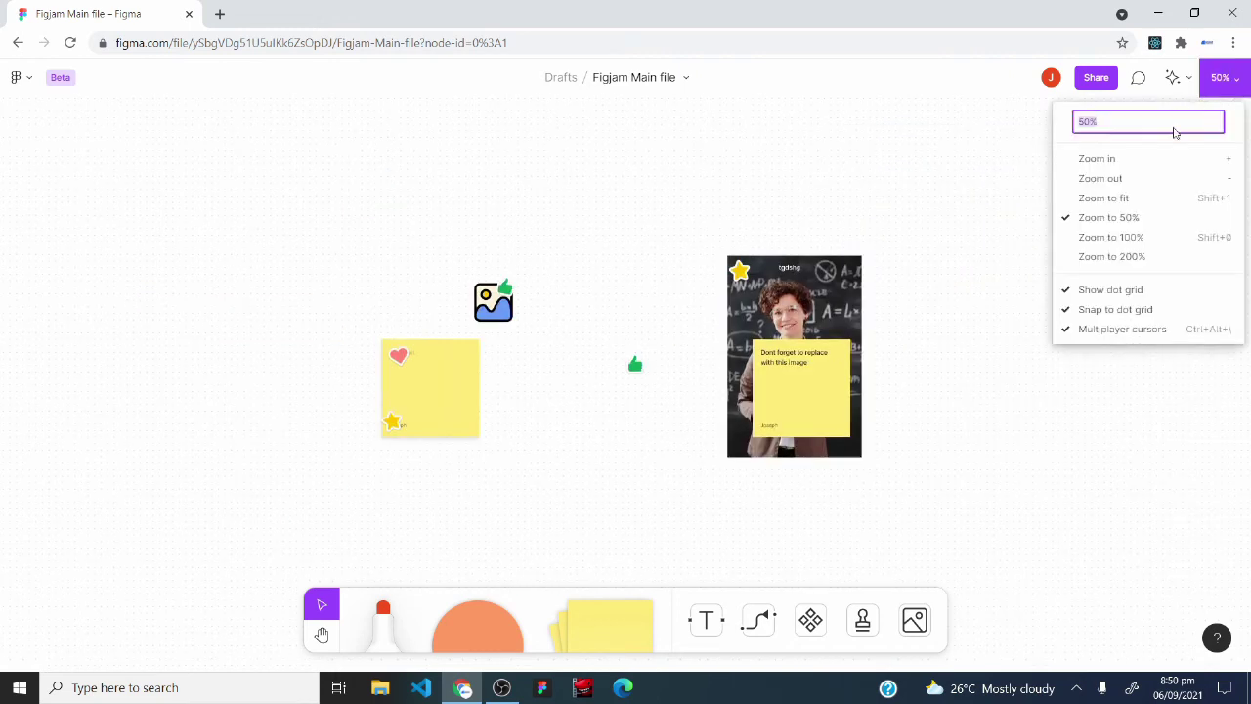
pyautogui.click(1125, 197)
# Enter custom zoom values of 50% and 120% for the board.
pyautogui.click(1221, 77)
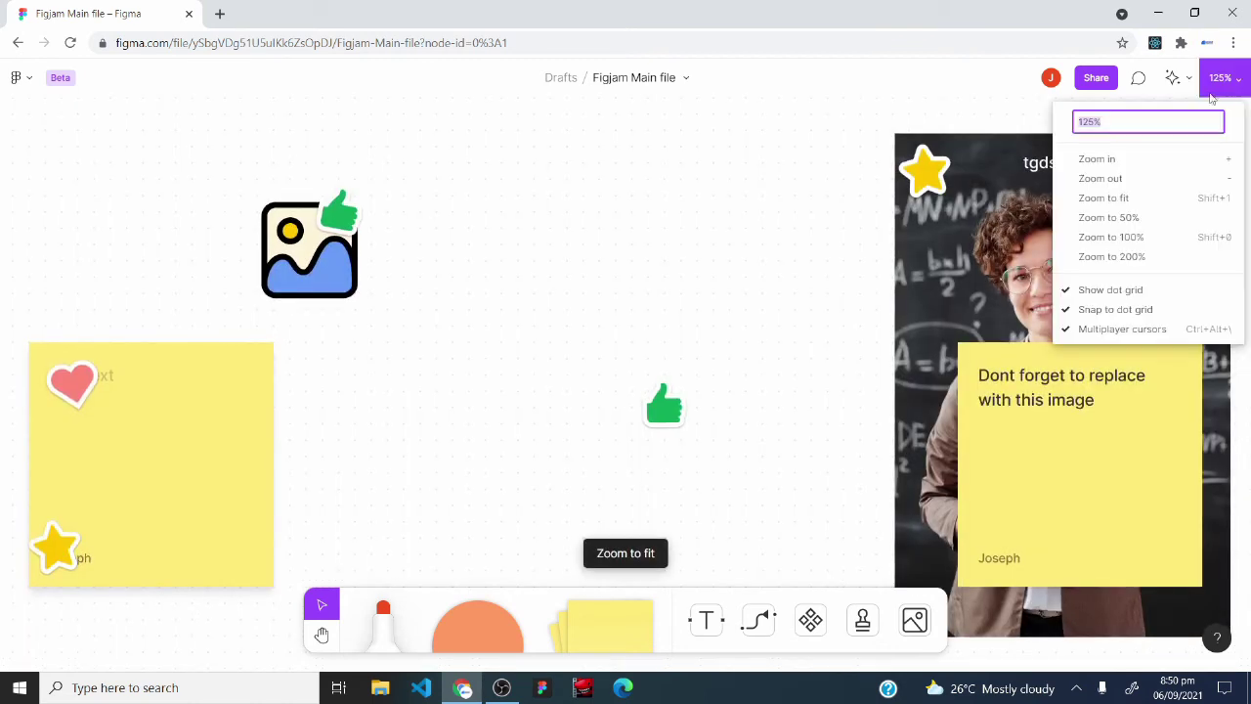
pyautogui.write('50')
pyautogui.press('Return')
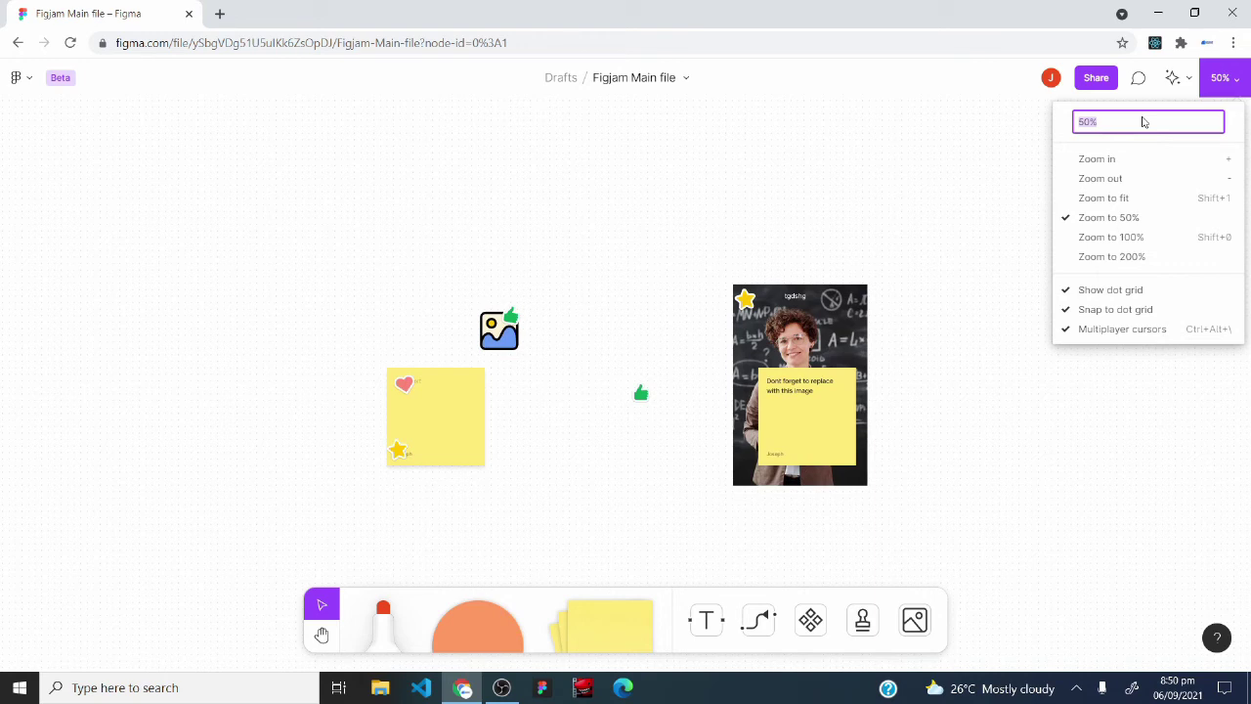
pyautogui.write('120')
pyautogui.press('Return')
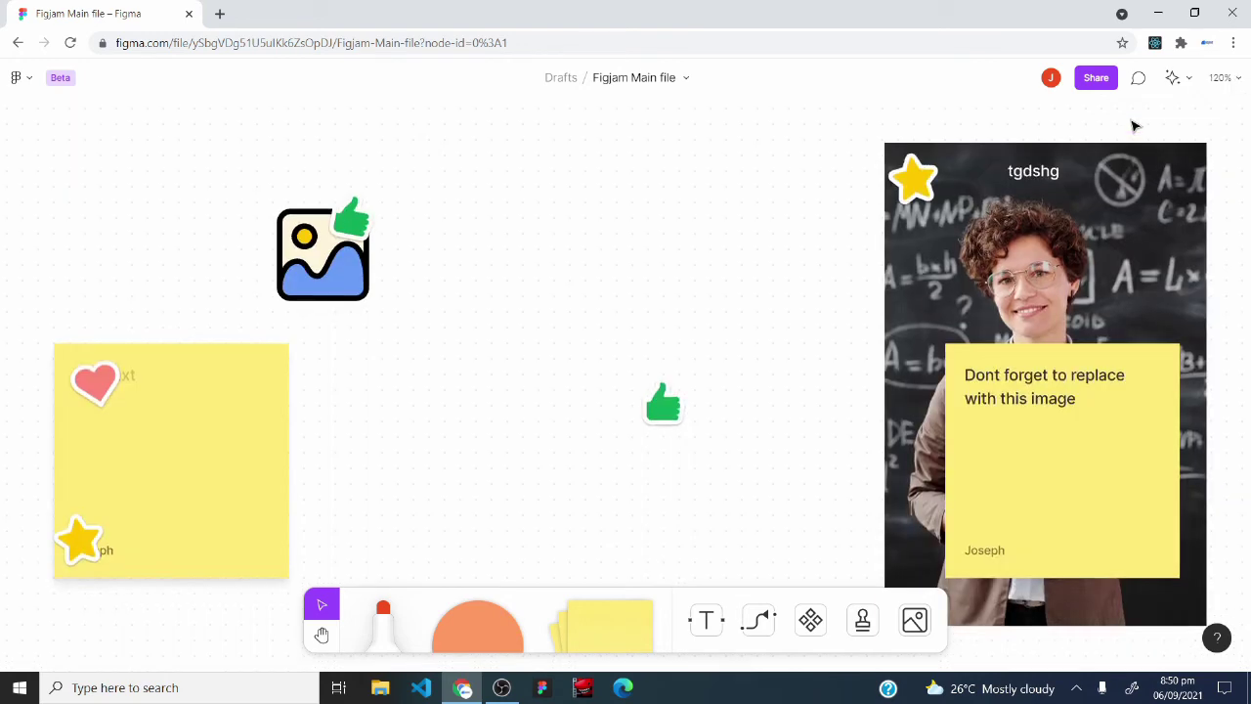
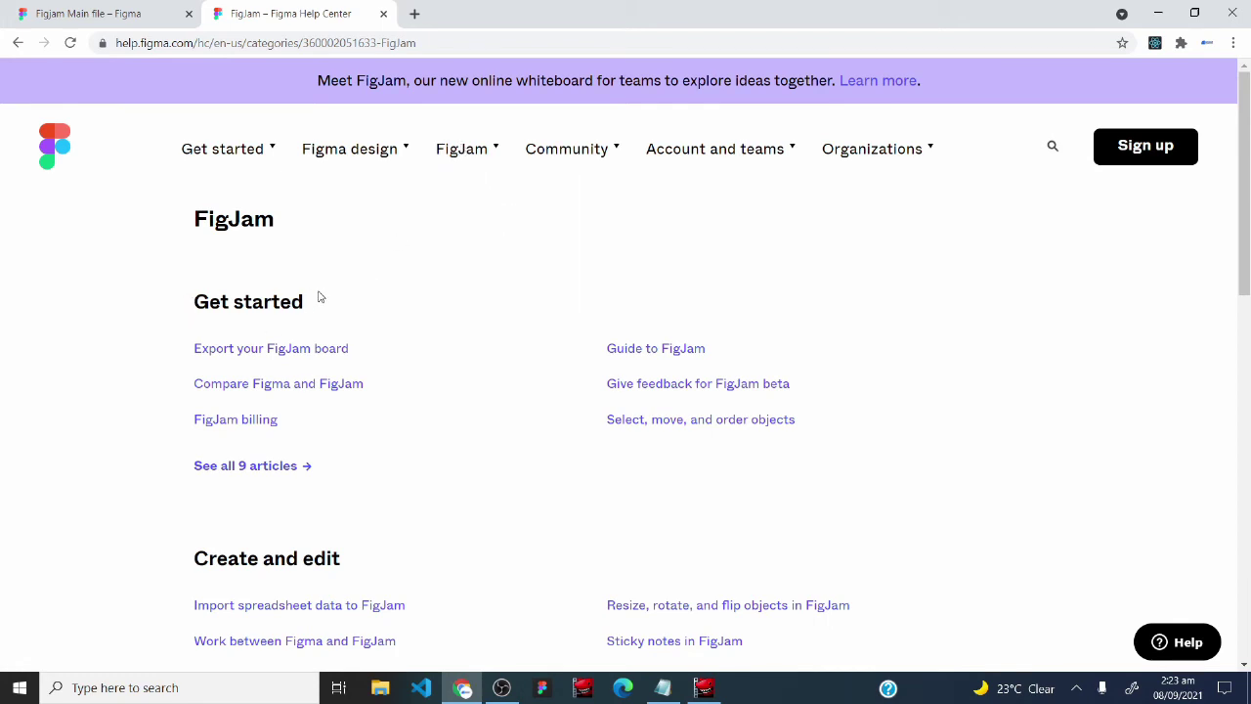
# Browse the FigJam help topics, open the Get started article "Export your FigJam board" and highlight its "Export entire file" heading.
pyautogui.scroll(-3, 196, 325)
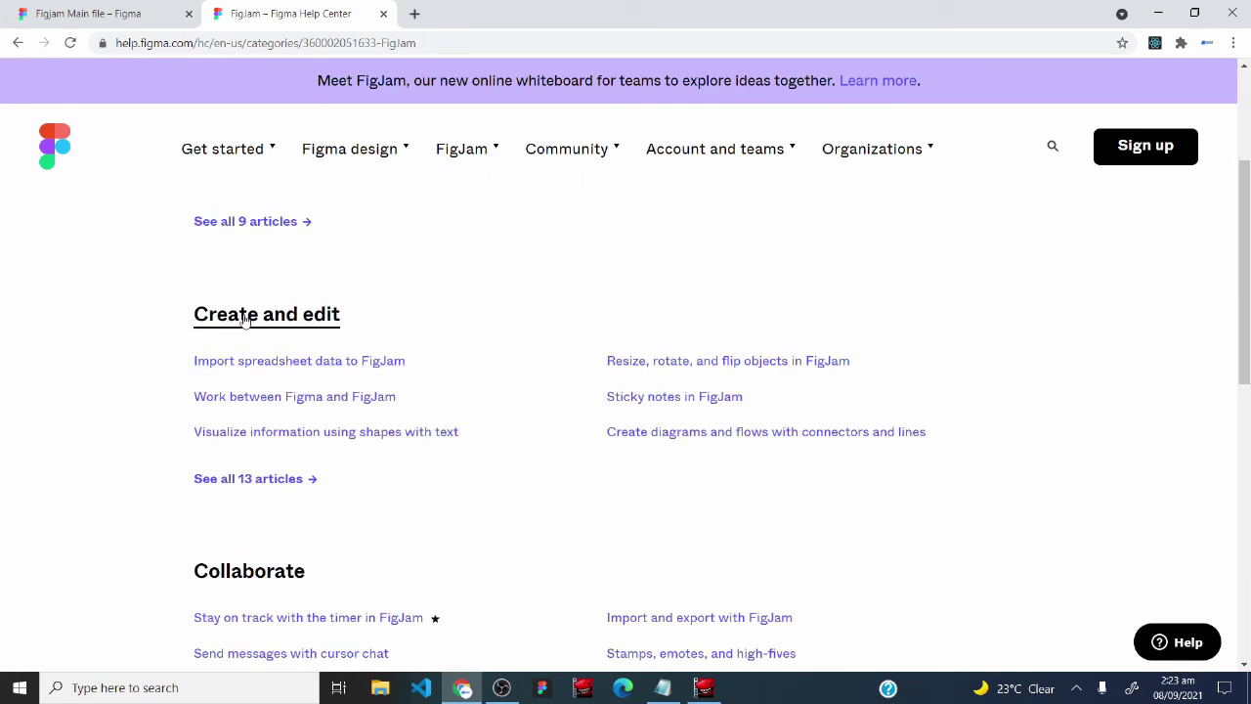
pyautogui.scroll(-1, 266, 405)
pyautogui.scroll(-1, 266, 405)
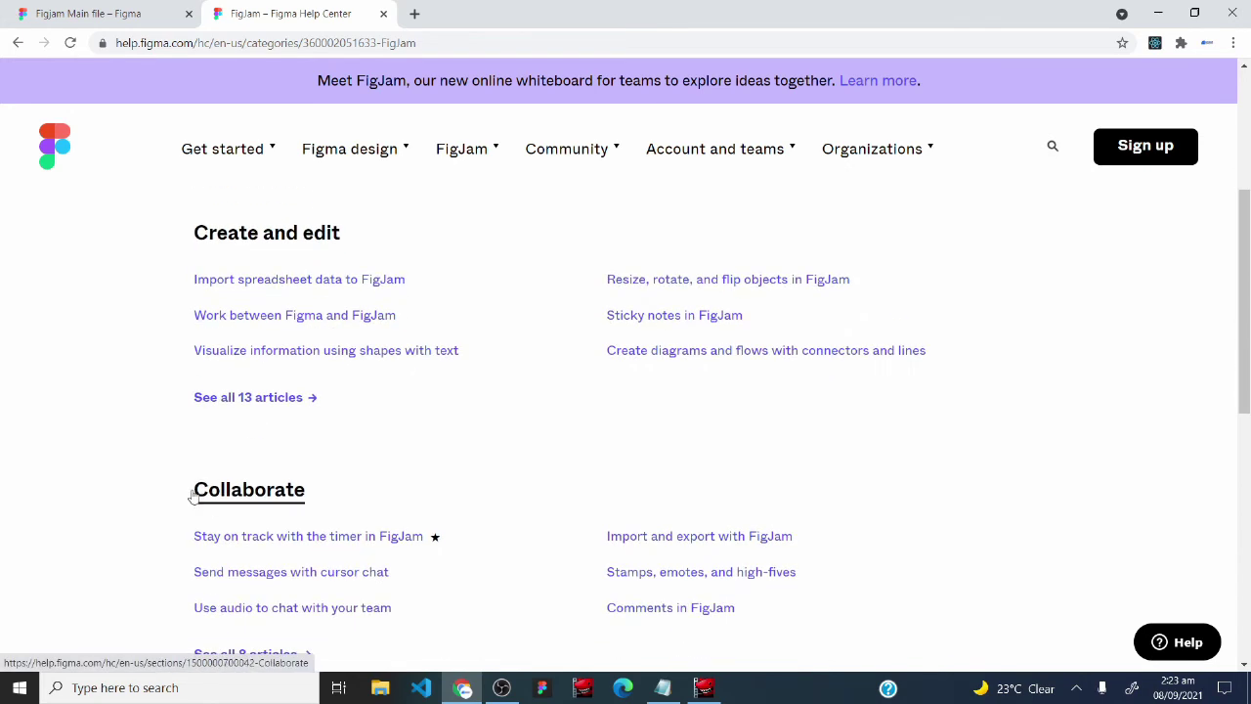
pyautogui.scroll(-1, 284, 483)
pyautogui.scroll(-1, 283, 483)
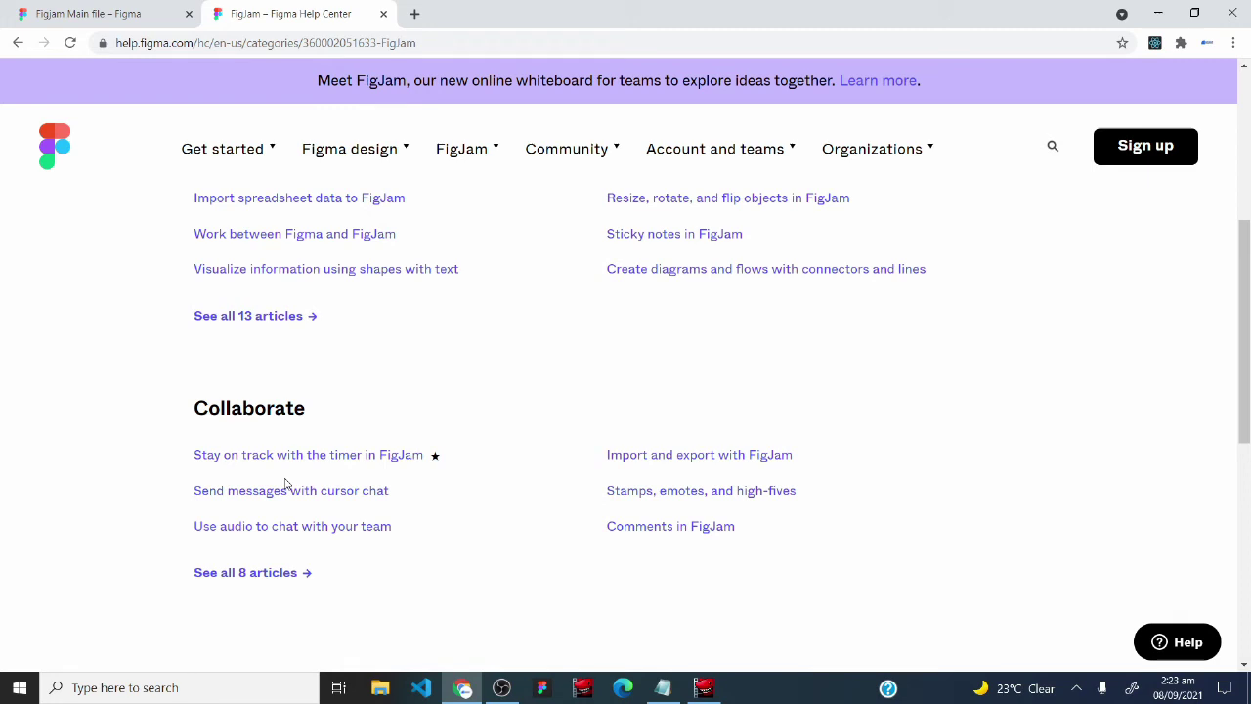
pyautogui.scroll(3, 3, 508)
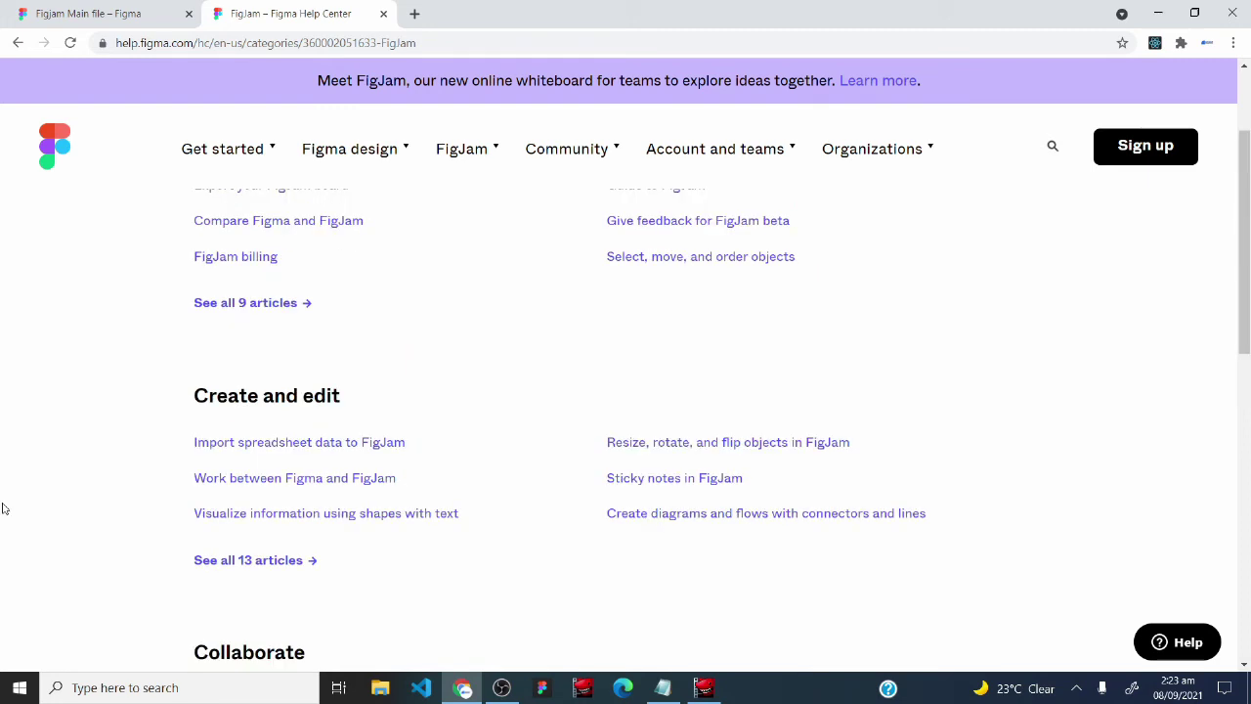
pyautogui.scroll(2, 3, 509)
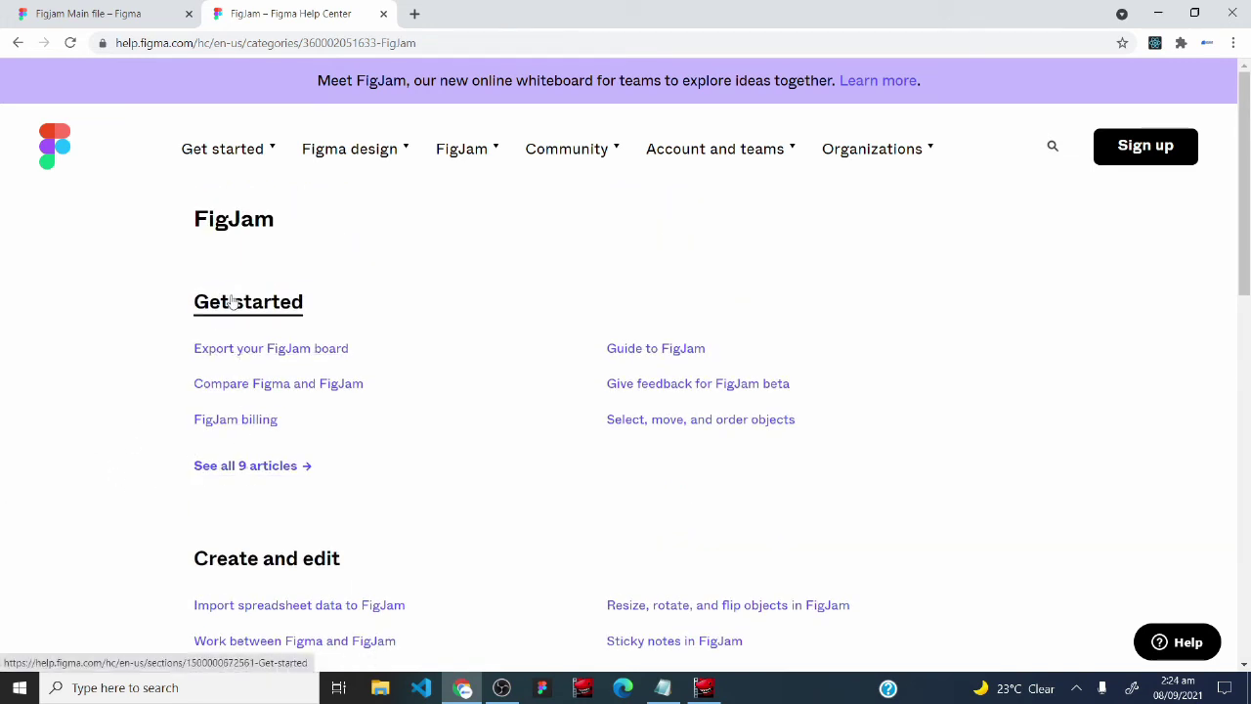
pyautogui.click(239, 466)
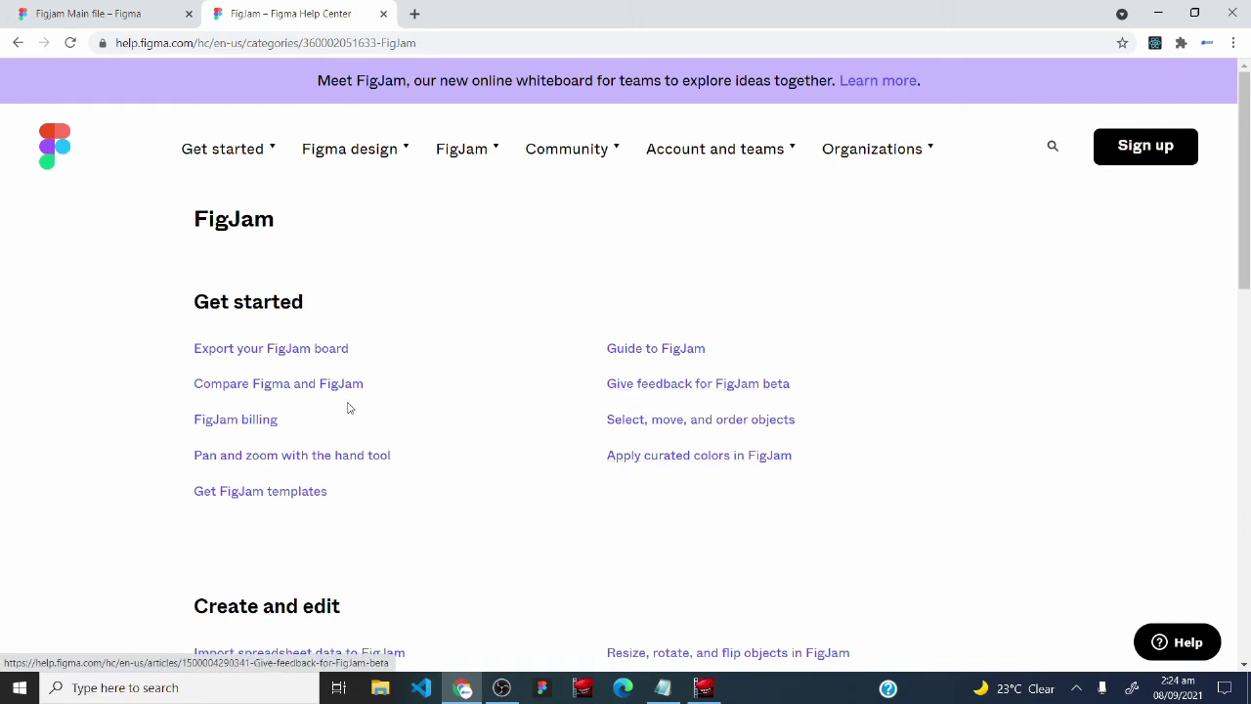
pyautogui.click(259, 354)
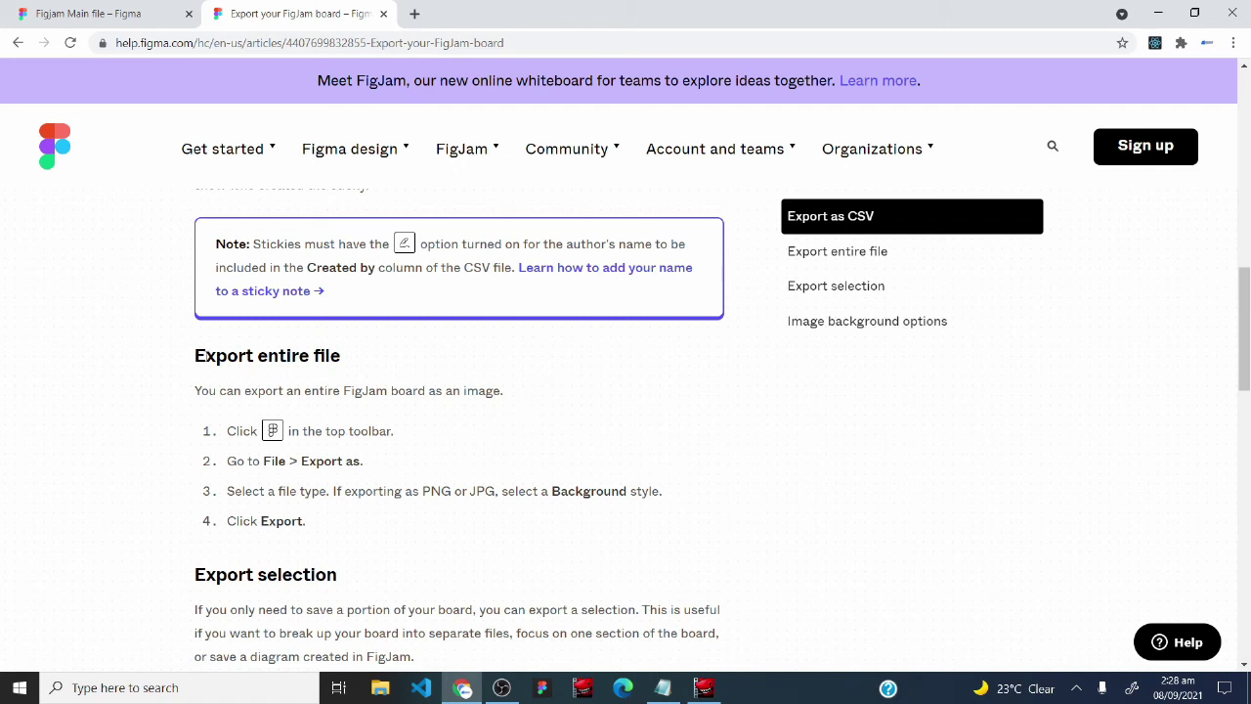
pyautogui.moveTo(195, 356); pyautogui.dragTo(362, 352)
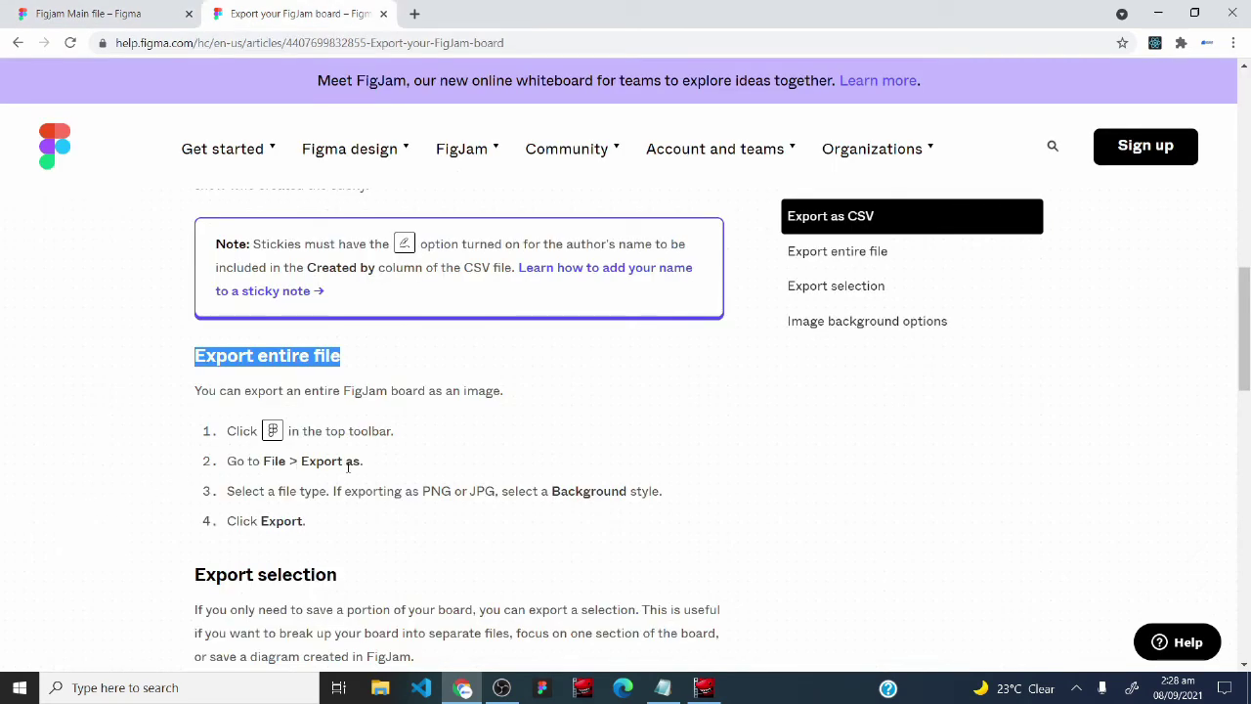
# Export the entire Figjam Main file board as a PNG with a solid background and view the exported image.
pyautogui.click(84, 12)
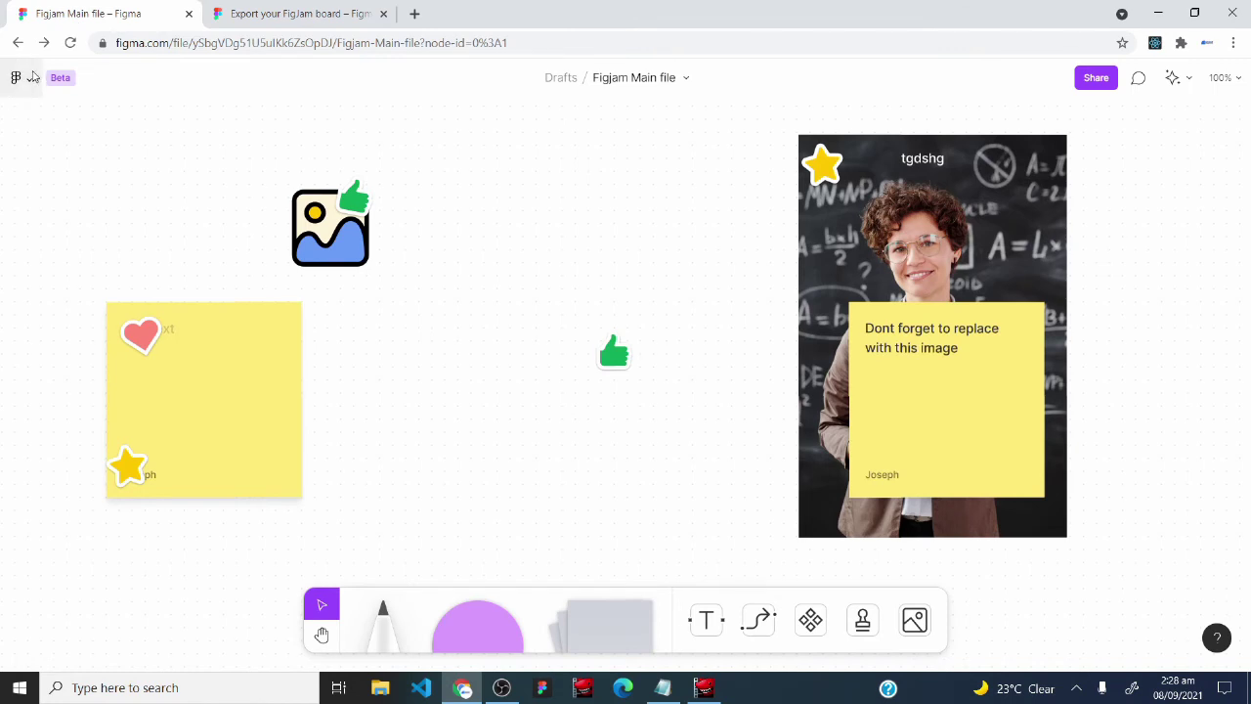
pyautogui.click(30, 78)
pyautogui.moveTo(88, 184)
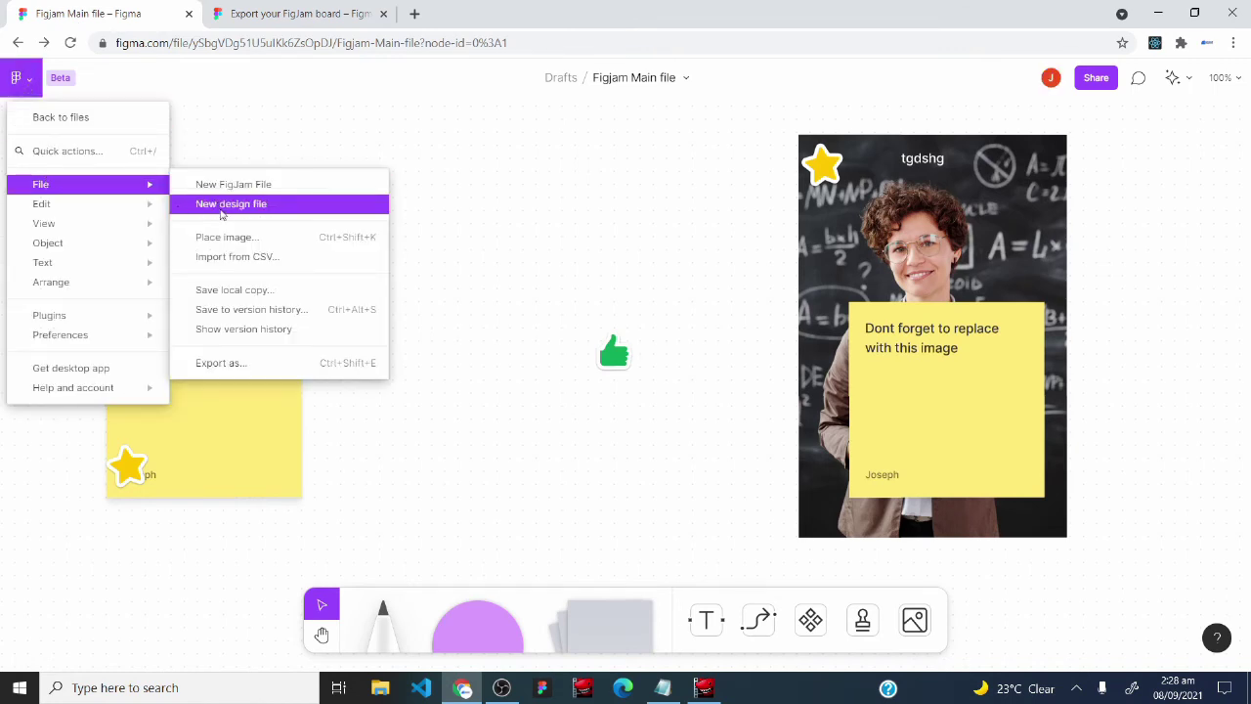
pyautogui.click(232, 363)
pyautogui.hotkey('ctrl', 'Tab')
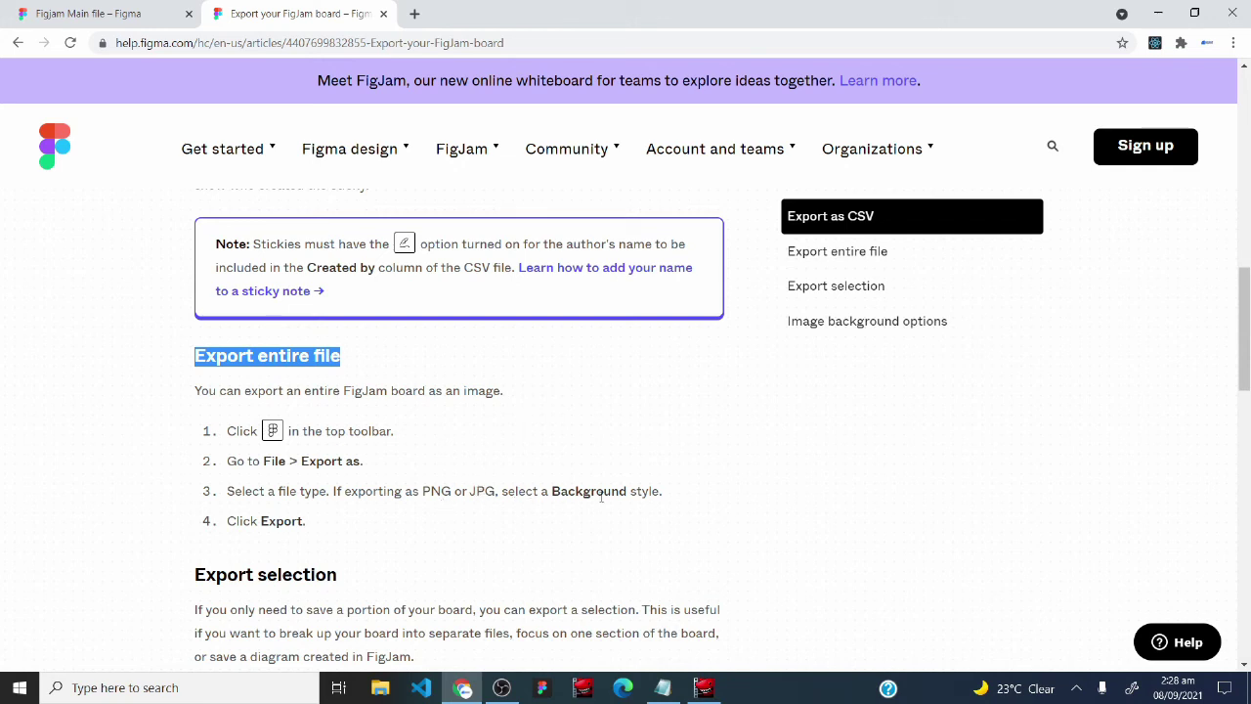
pyautogui.click(108, 14)
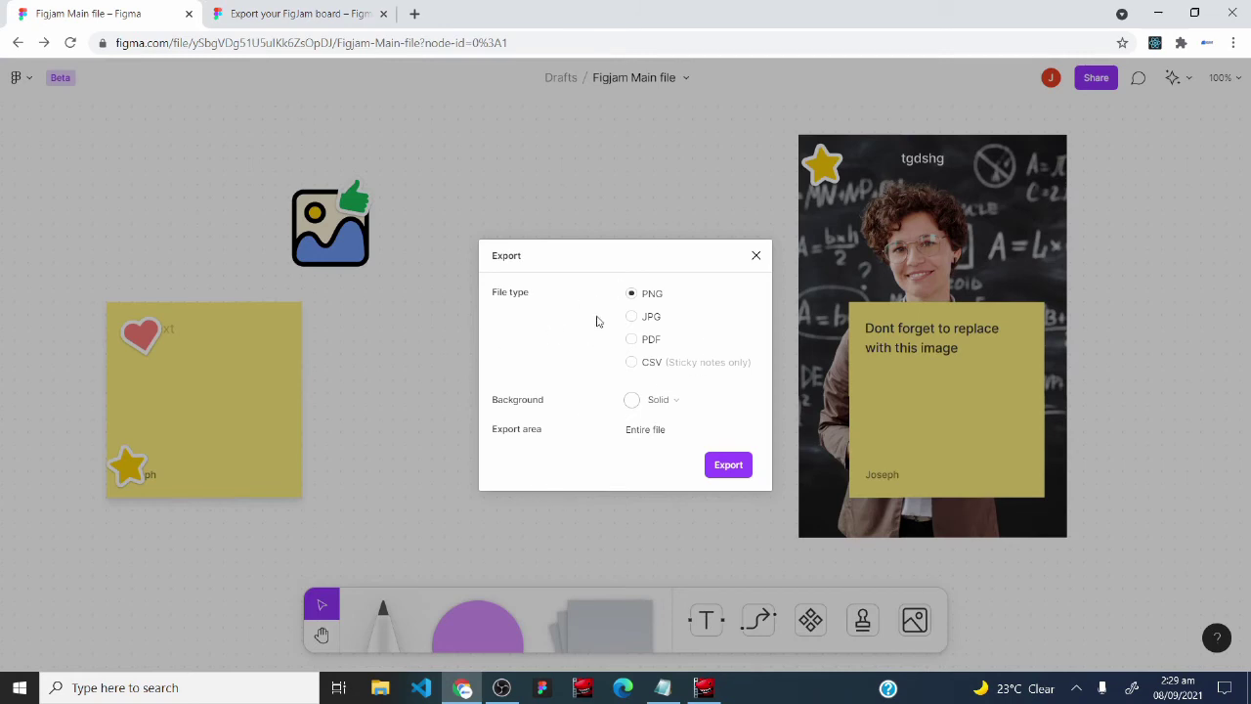
pyautogui.click(658, 400)
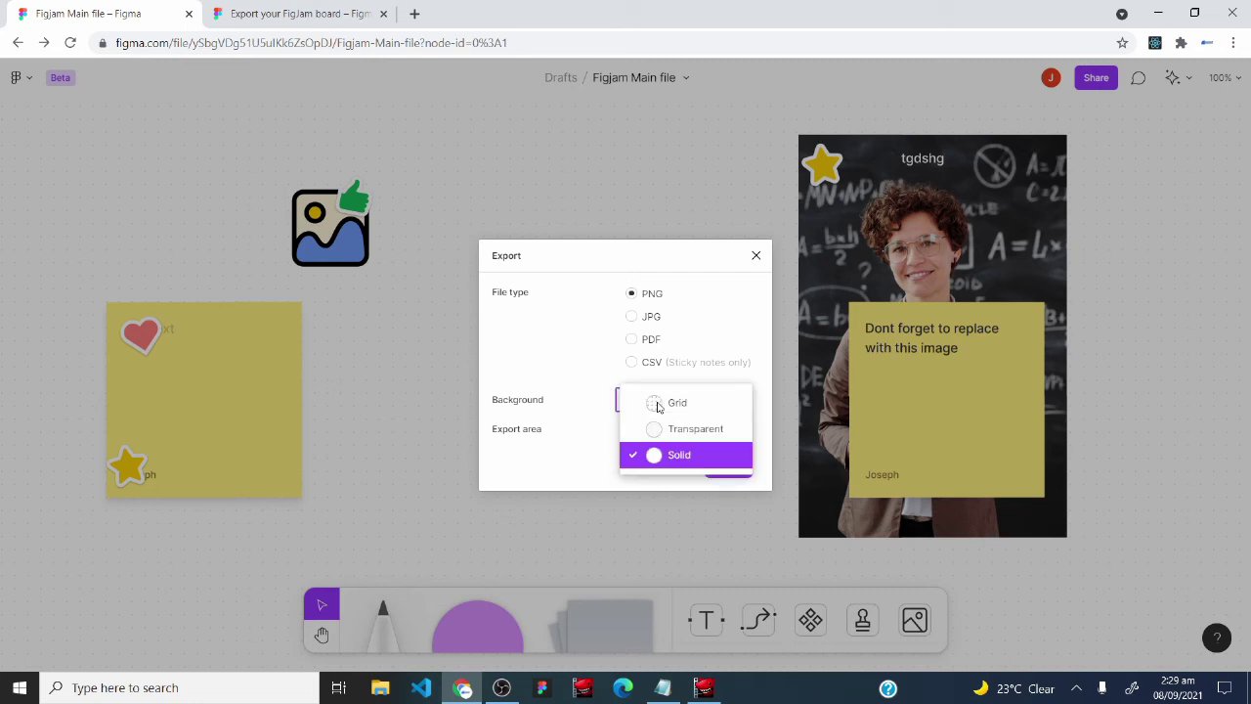
pyautogui.click(657, 453)
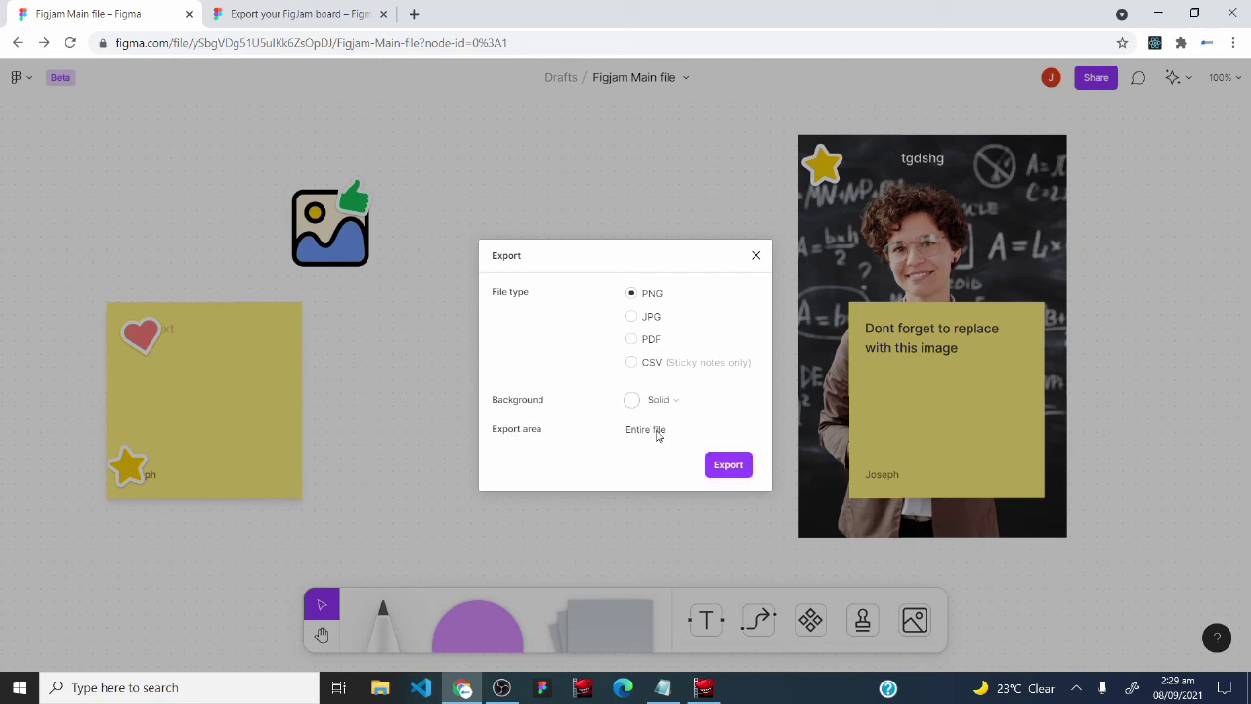
pyautogui.click(732, 466)
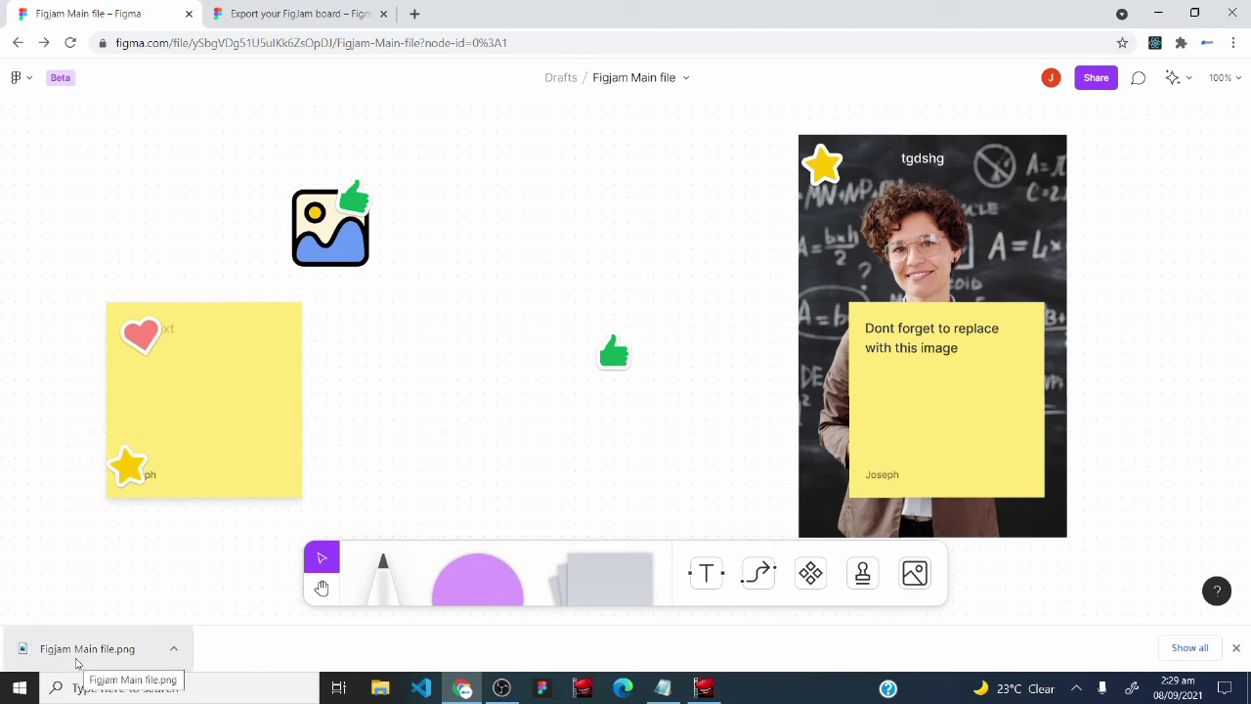
pyautogui.click(78, 649)
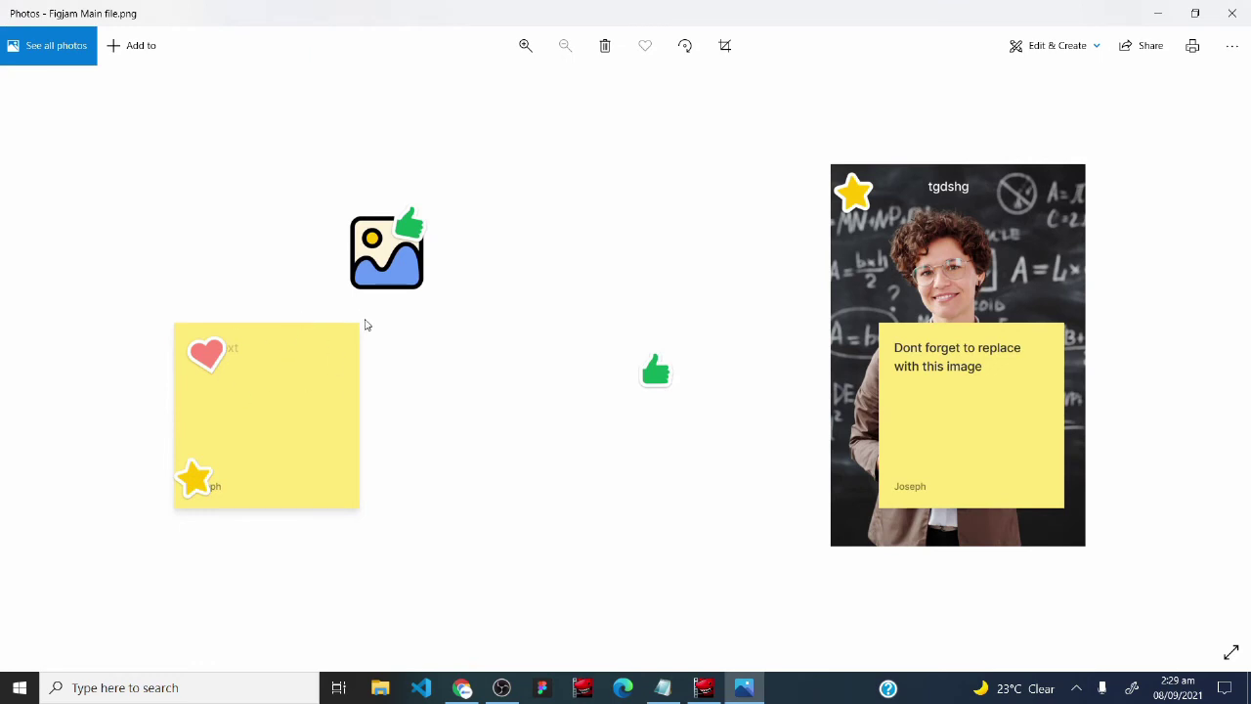
pyautogui.hotkey('alt', 'F4')
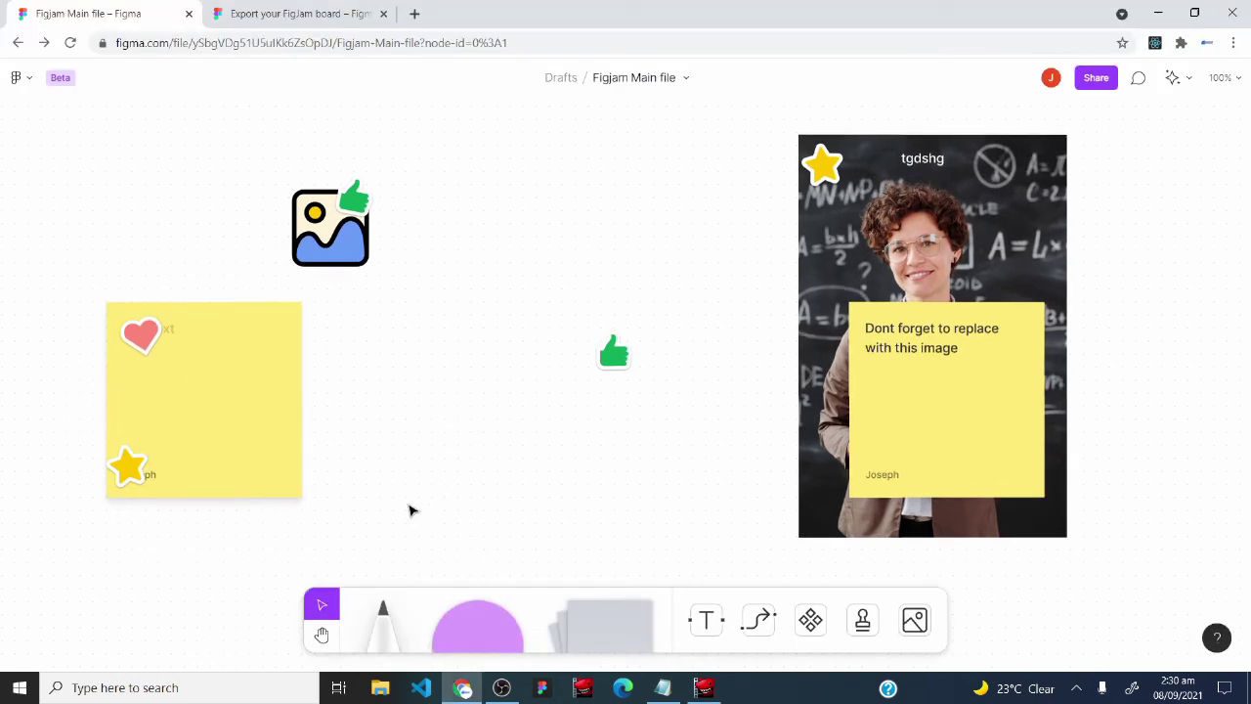
# Read the "Export selection" instructions in the help article and highlight the line about selecting the items to export.
pyautogui.click(262, 13)
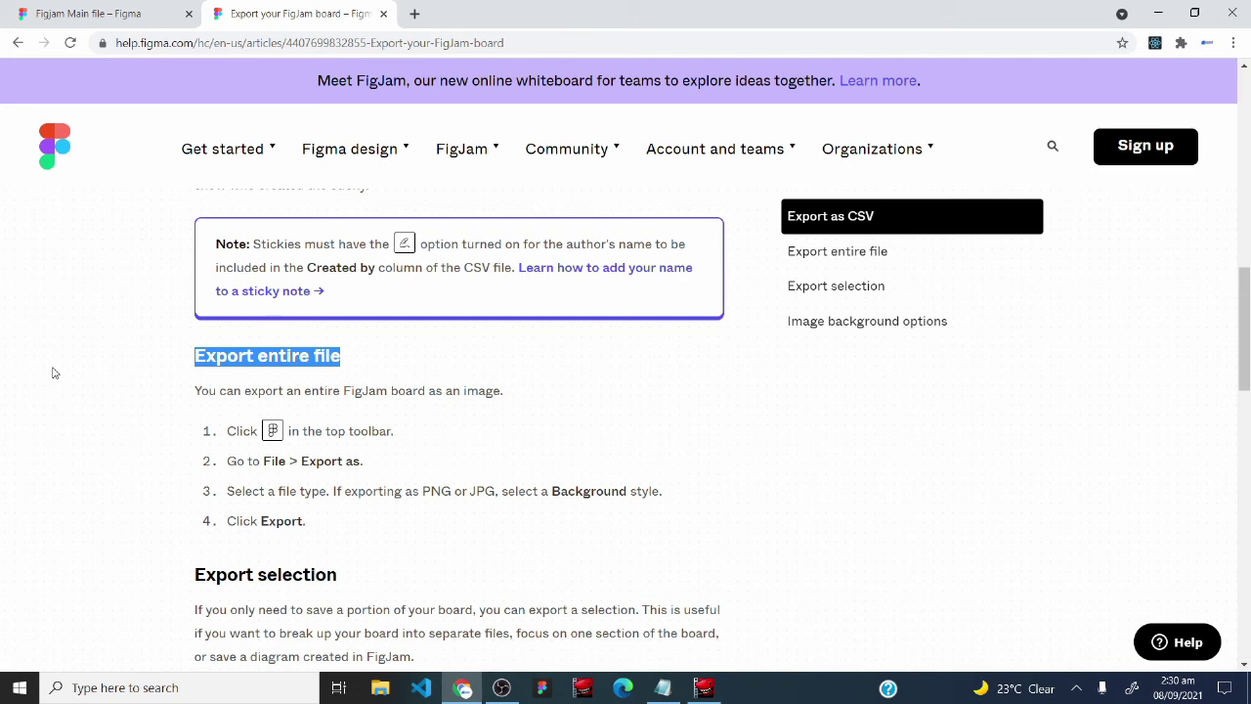
pyautogui.scroll(-1, 56, 425)
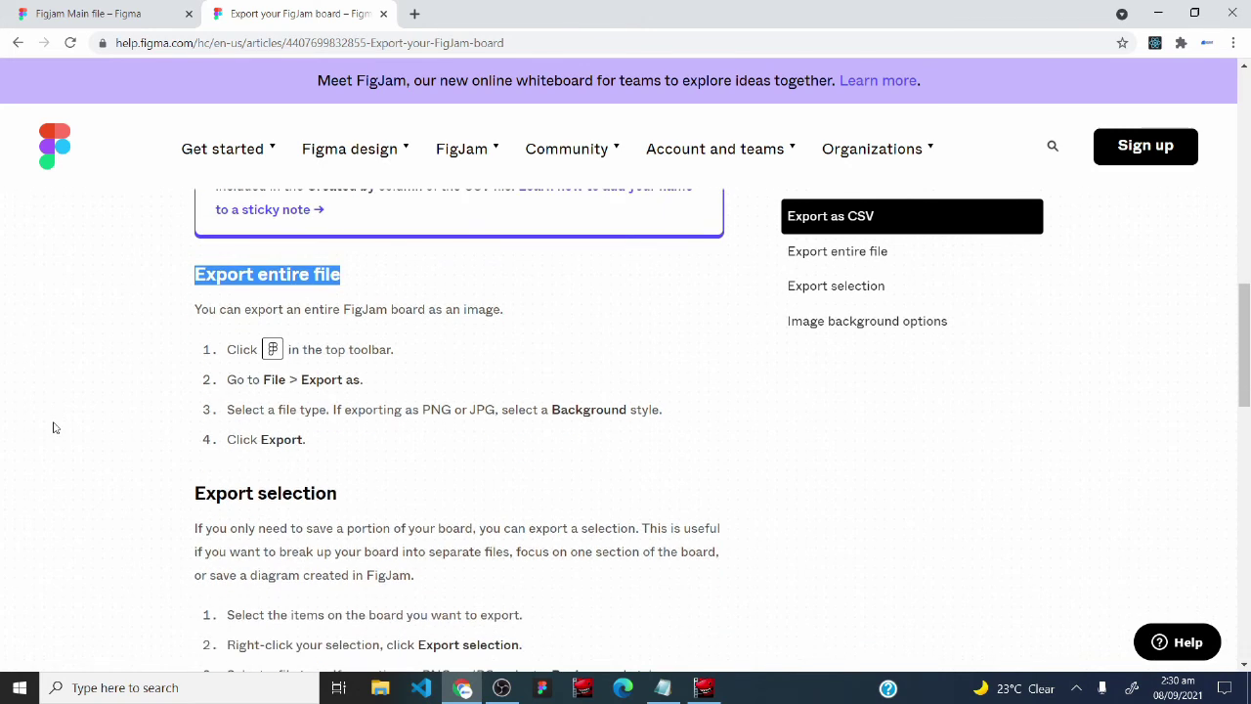
pyautogui.scroll(-2, 200, 514)
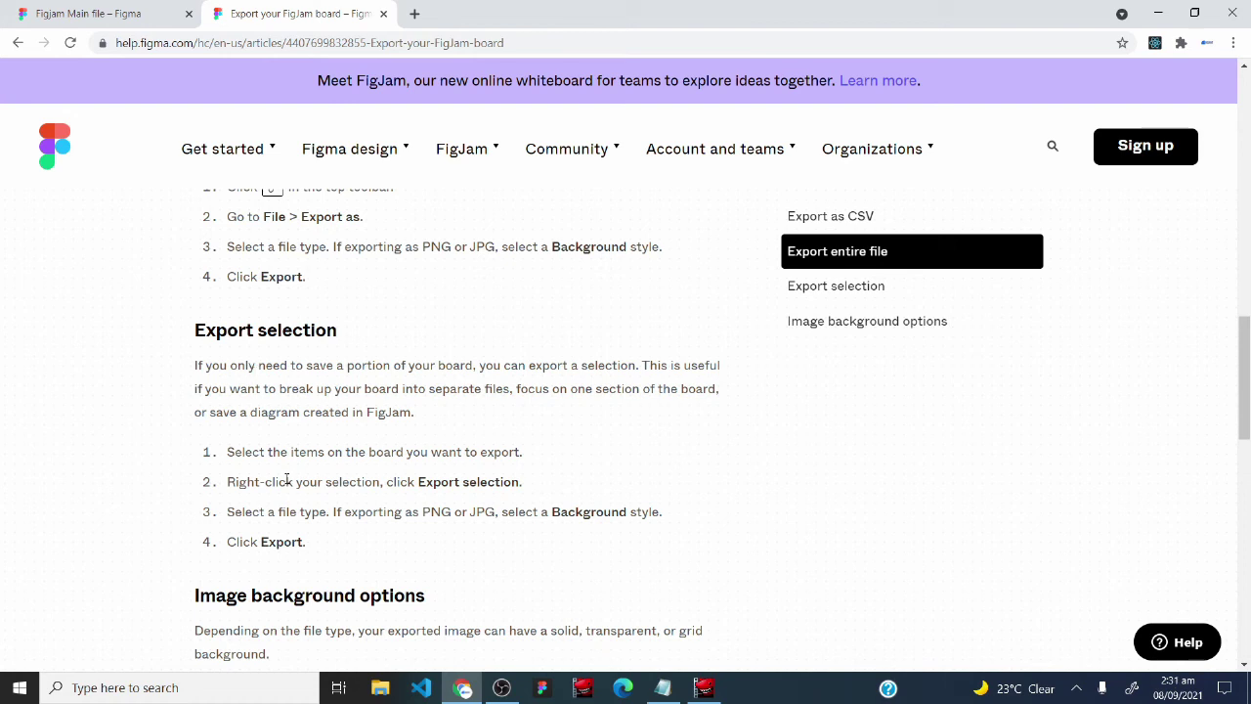
pyautogui.moveTo(223, 453); pyautogui.dragTo(522, 453)
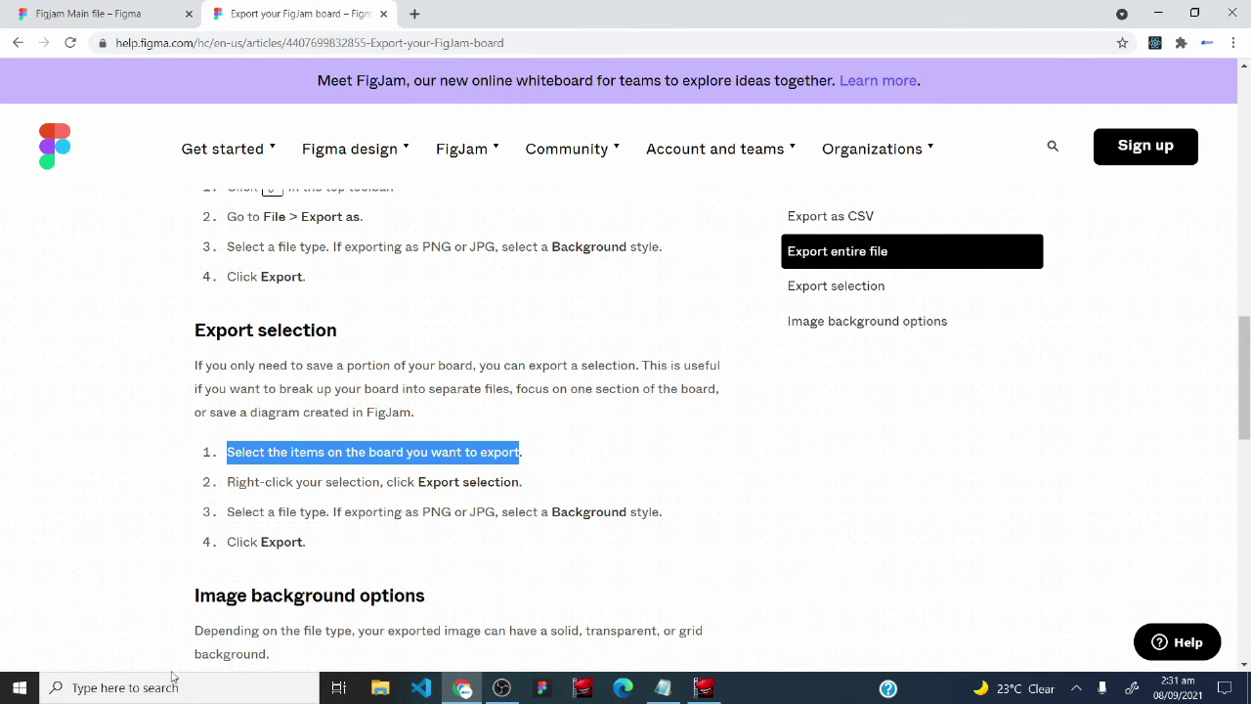
# Open the export settings for only the yellow sticky note with the heart and star on the Figjam Main file board.
pyautogui.click(54, 14)
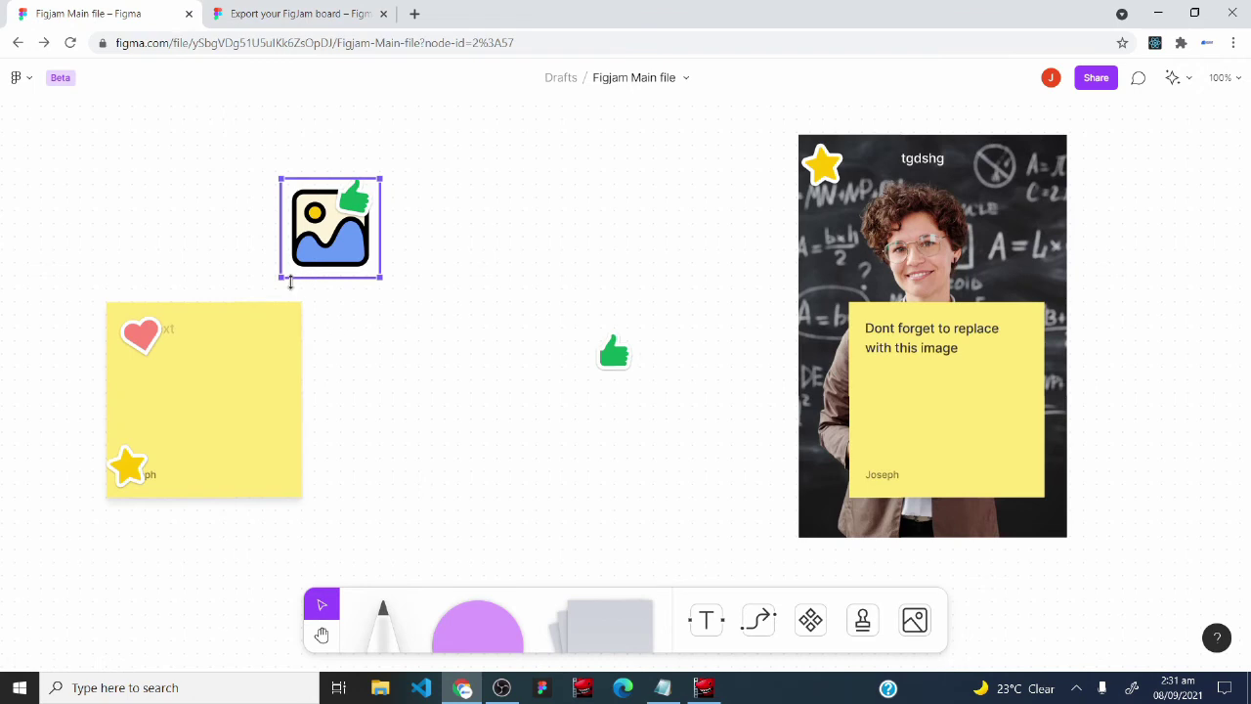
pyautogui.click(223, 411)
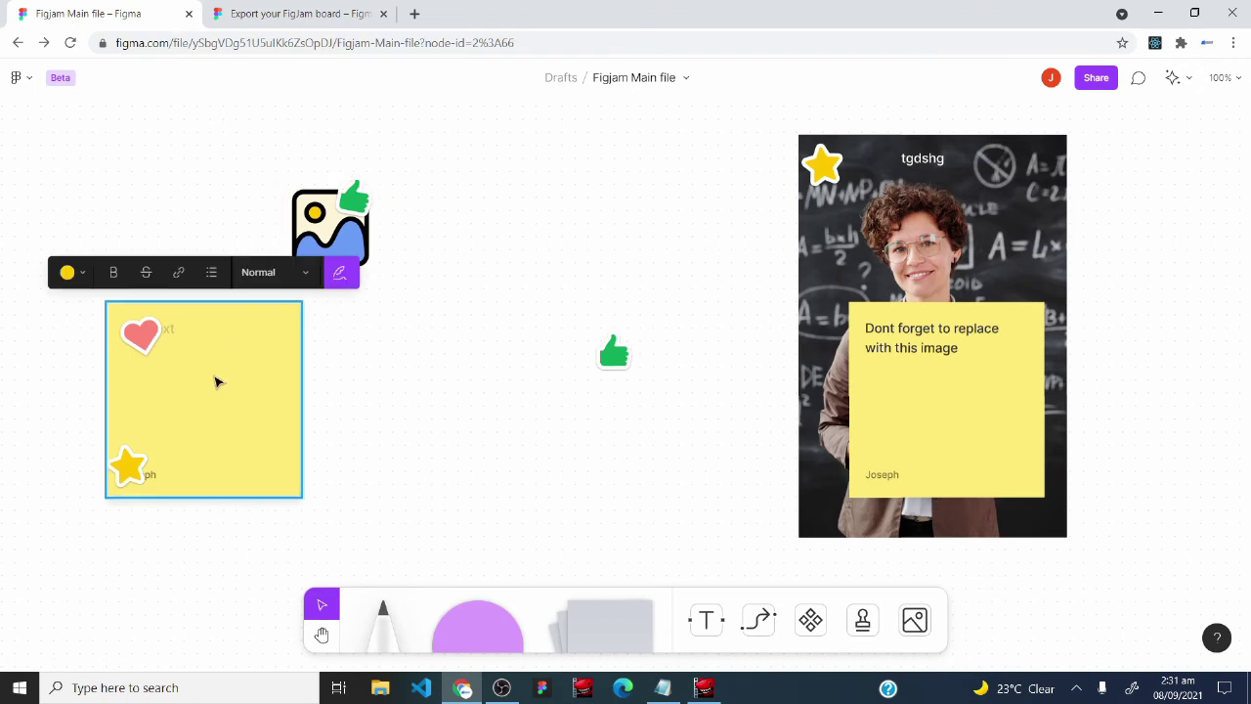
pyautogui.rightClick(217, 382)
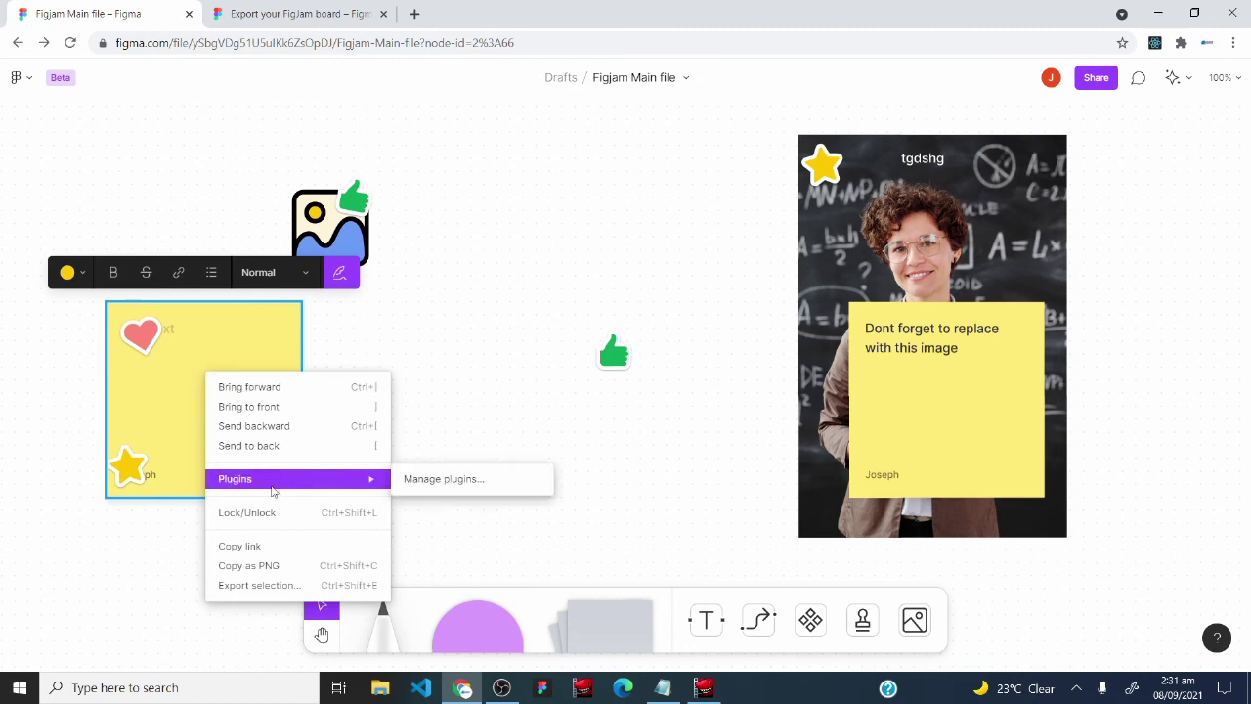
pyautogui.click(267, 594)
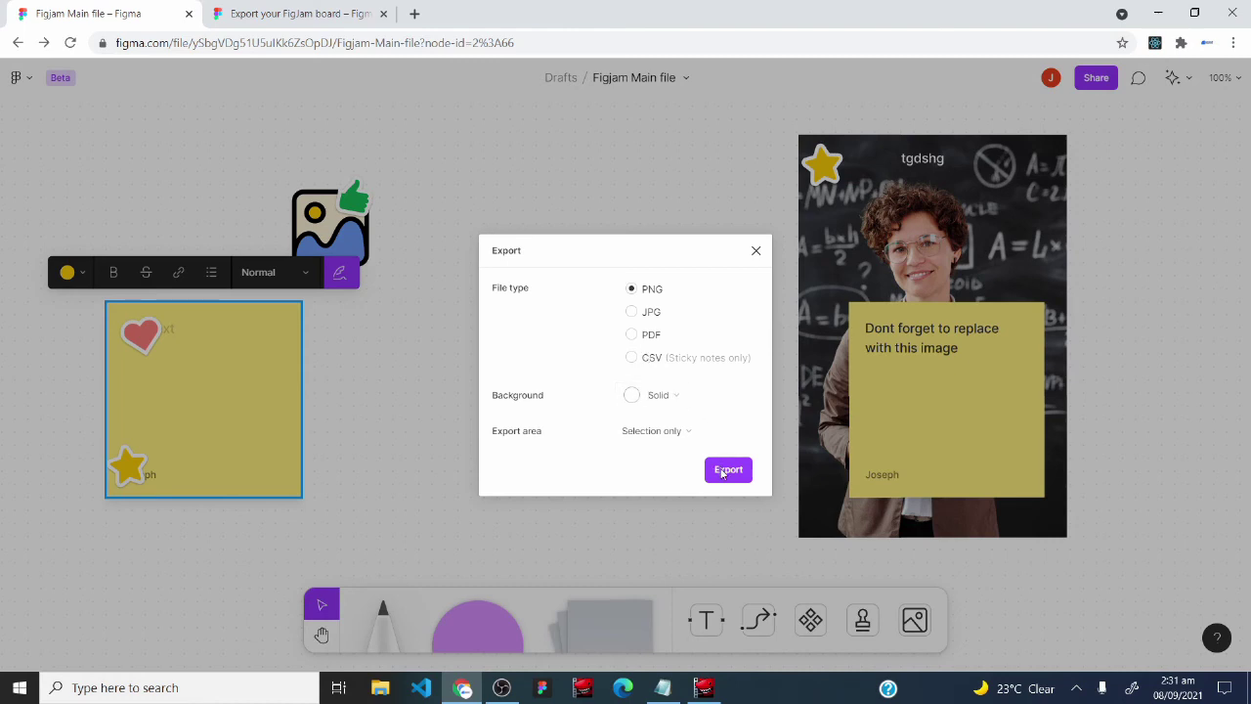
# Return to the help center, open the FigJam topics and look through all the Create and edit and Collaborate articles.
pyautogui.hotkey('ctrl', 'Tab')
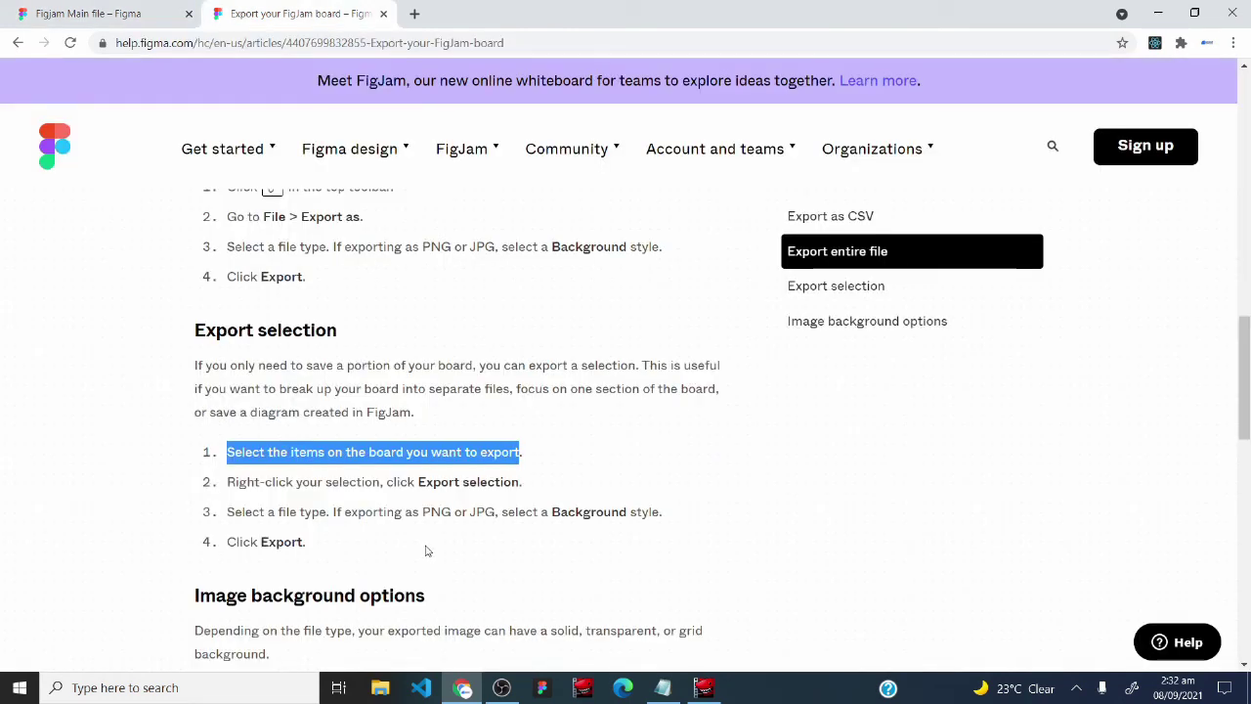
pyautogui.moveTo(463, 149)
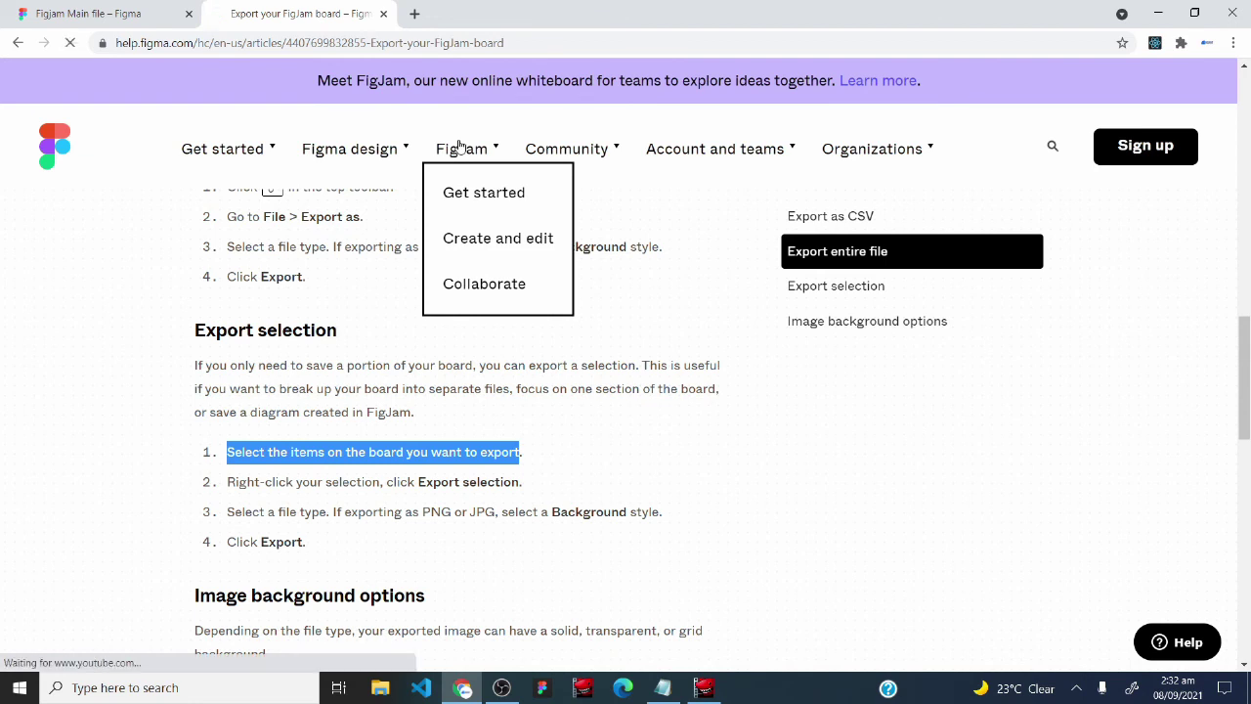
pyautogui.click(452, 191)
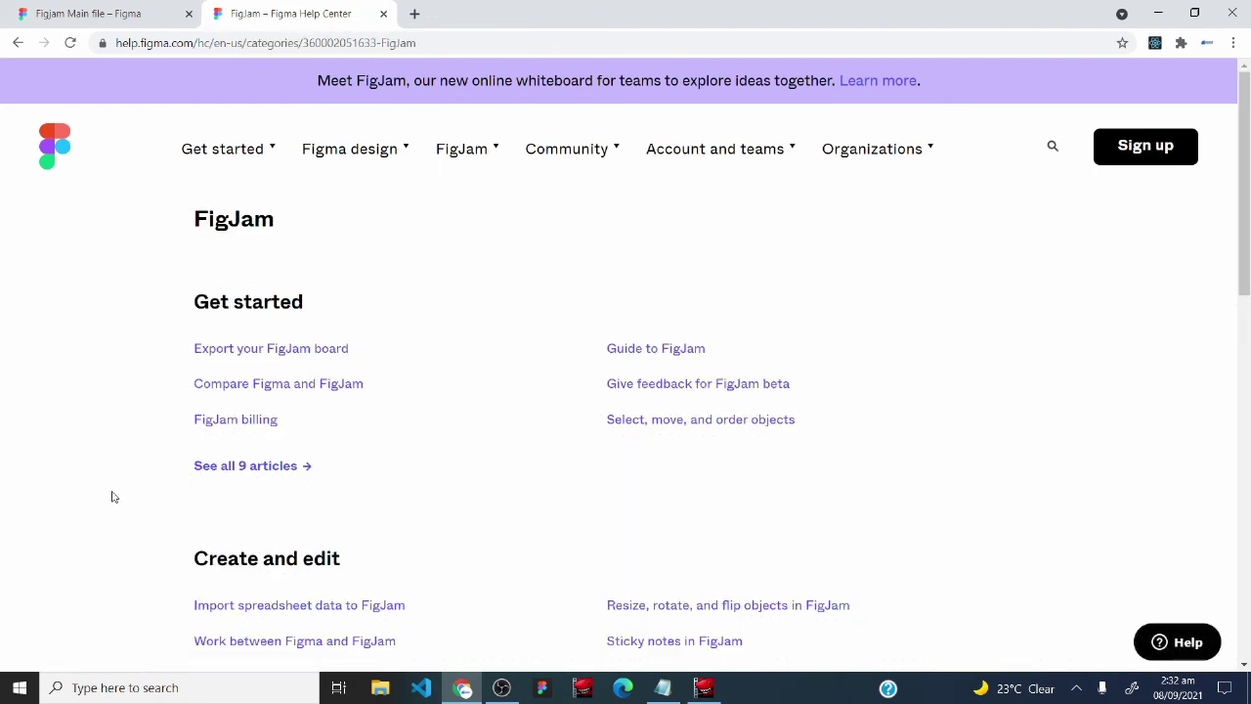
pyautogui.scroll(-2, 115, 504)
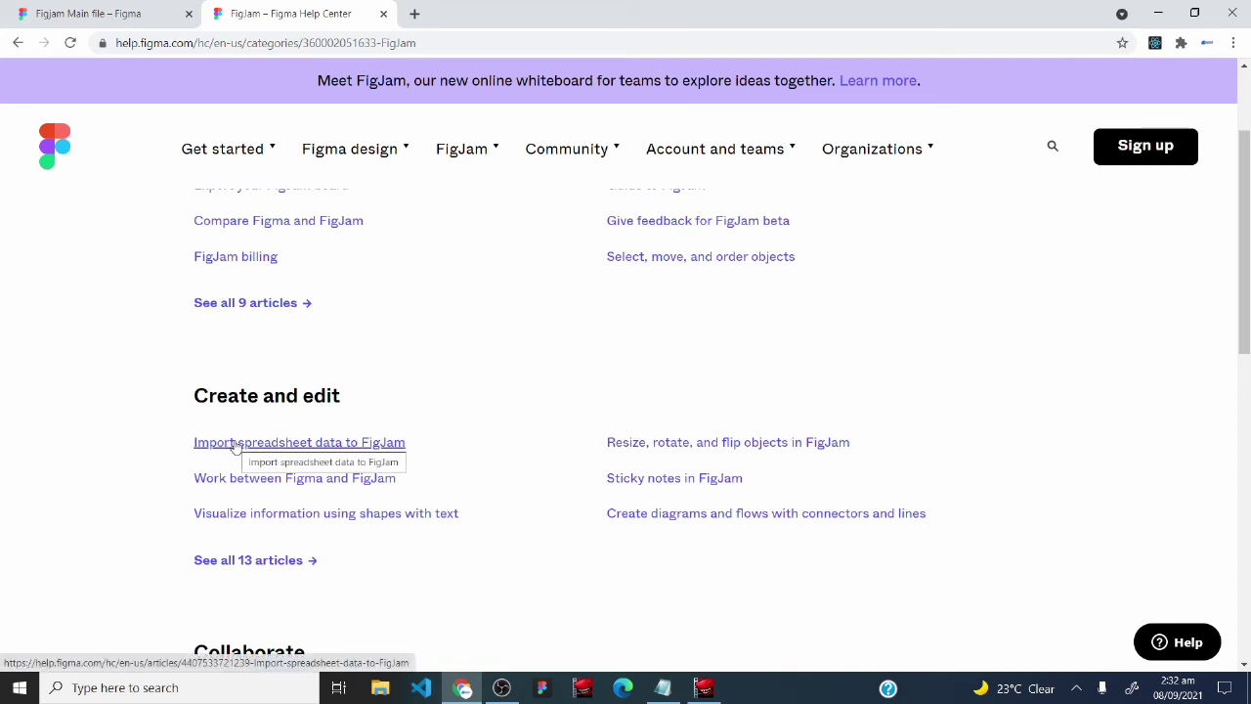
pyautogui.click(258, 570)
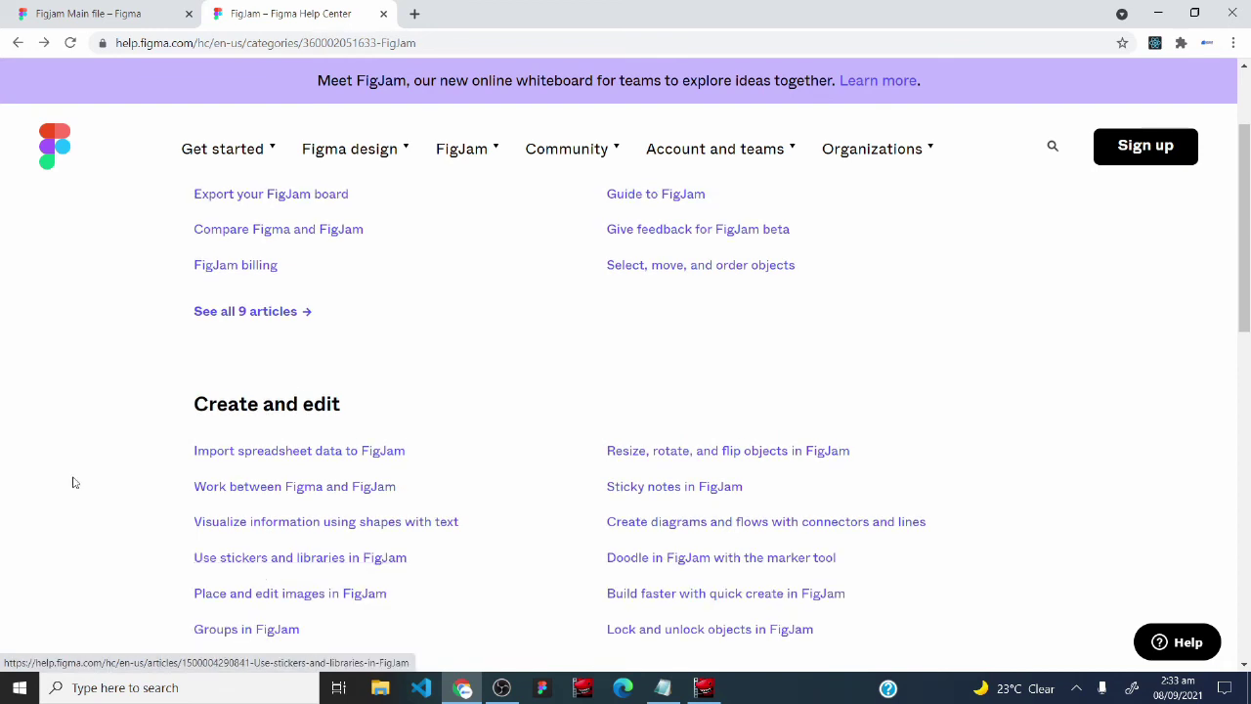
pyautogui.scroll(-3, 4, 464)
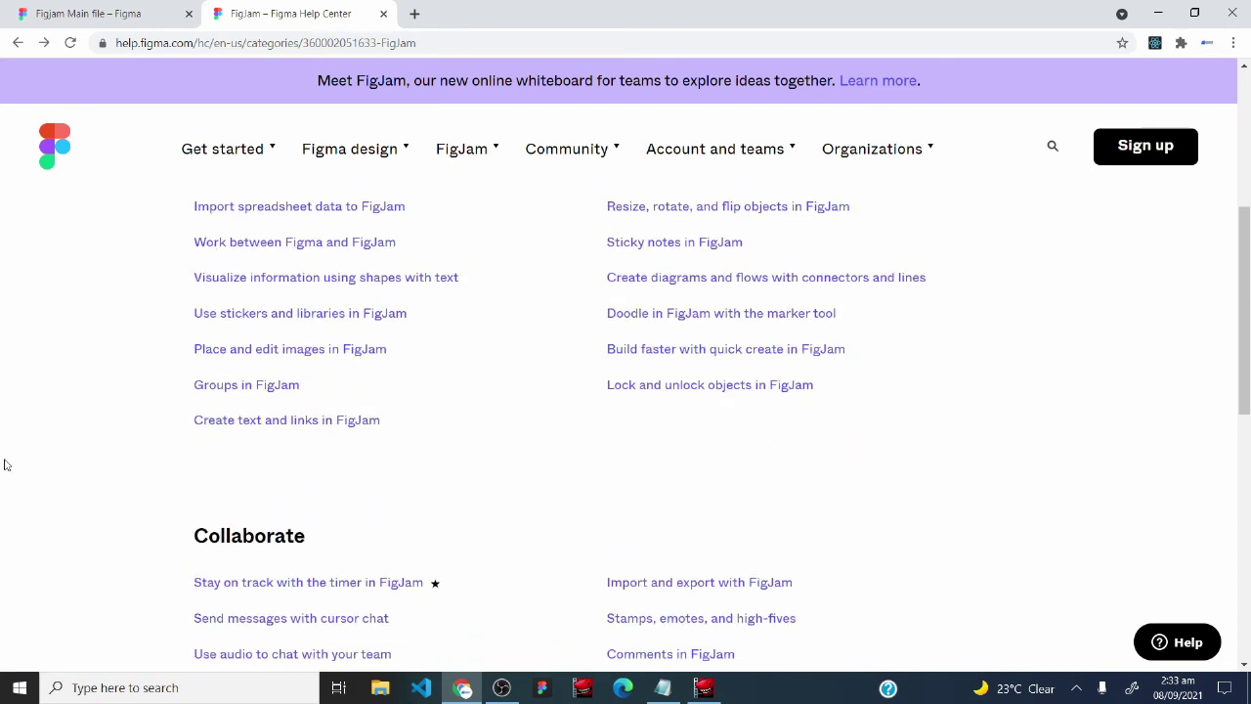
pyautogui.scroll(2, 4, 465)
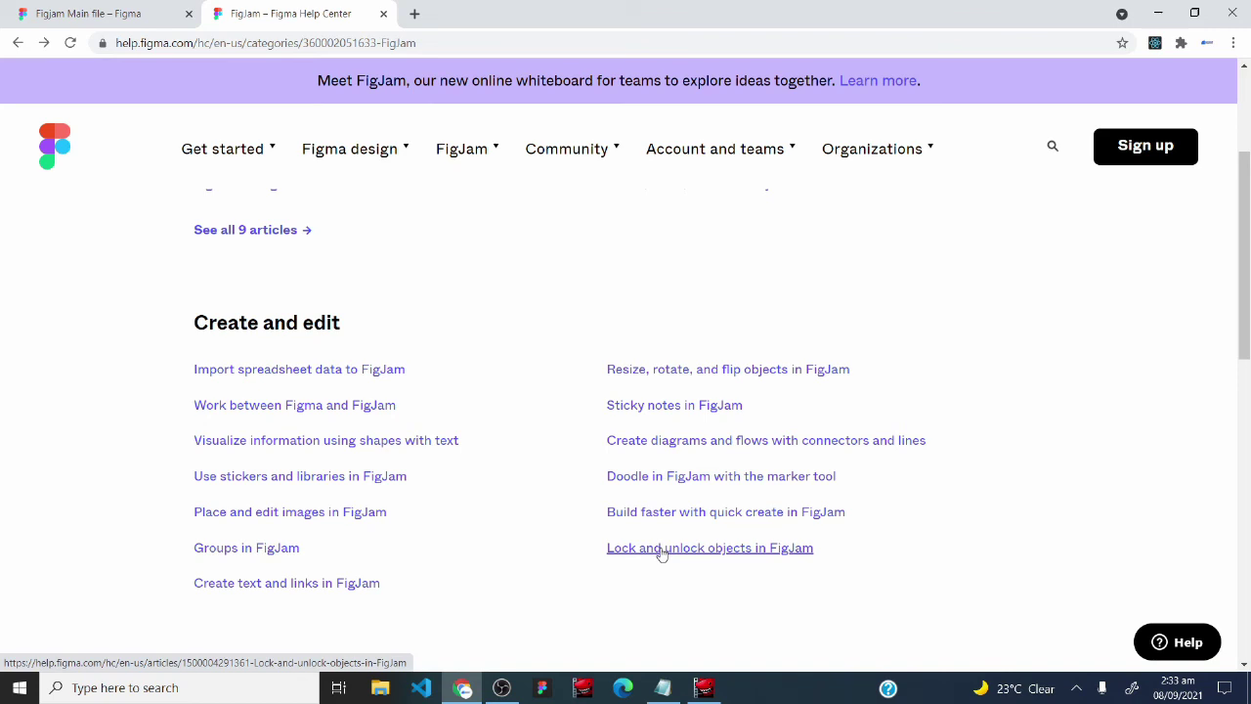
# On the Figjam Main file board, move the sticky note with the heart and star slightly left and lock it.
pyautogui.click(59, 10)
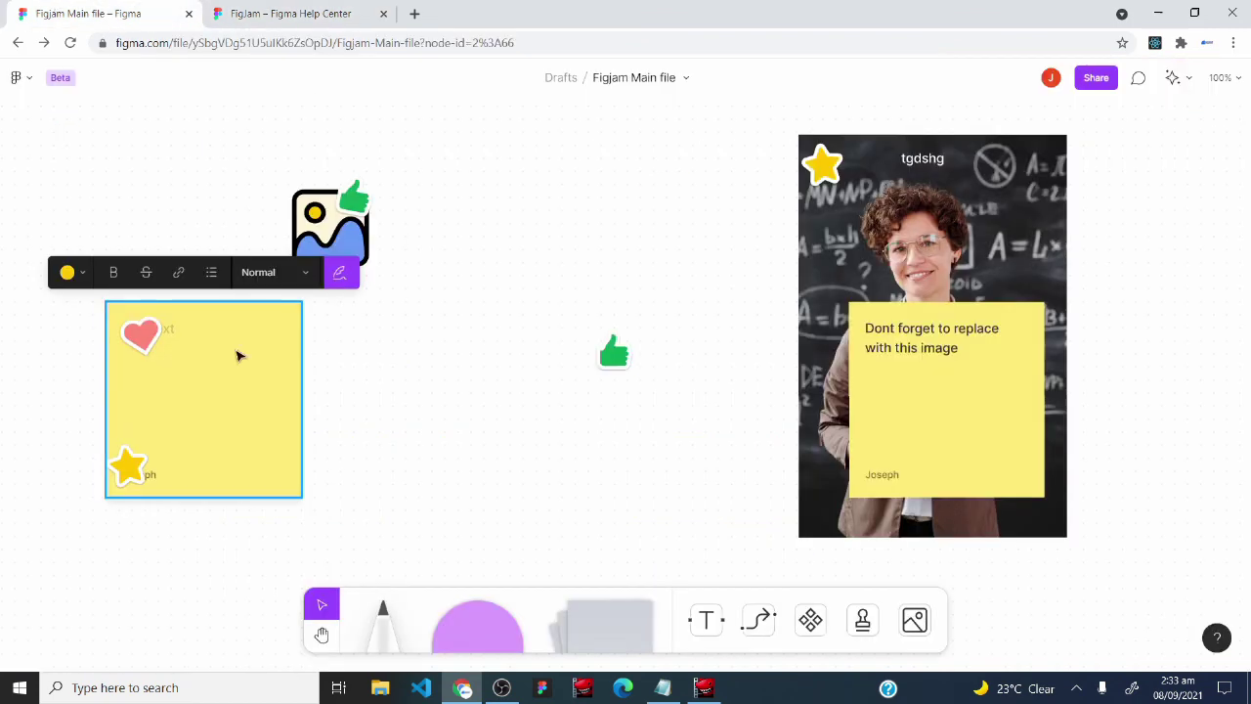
pyautogui.moveTo(191, 384); pyautogui.dragTo(167, 377)
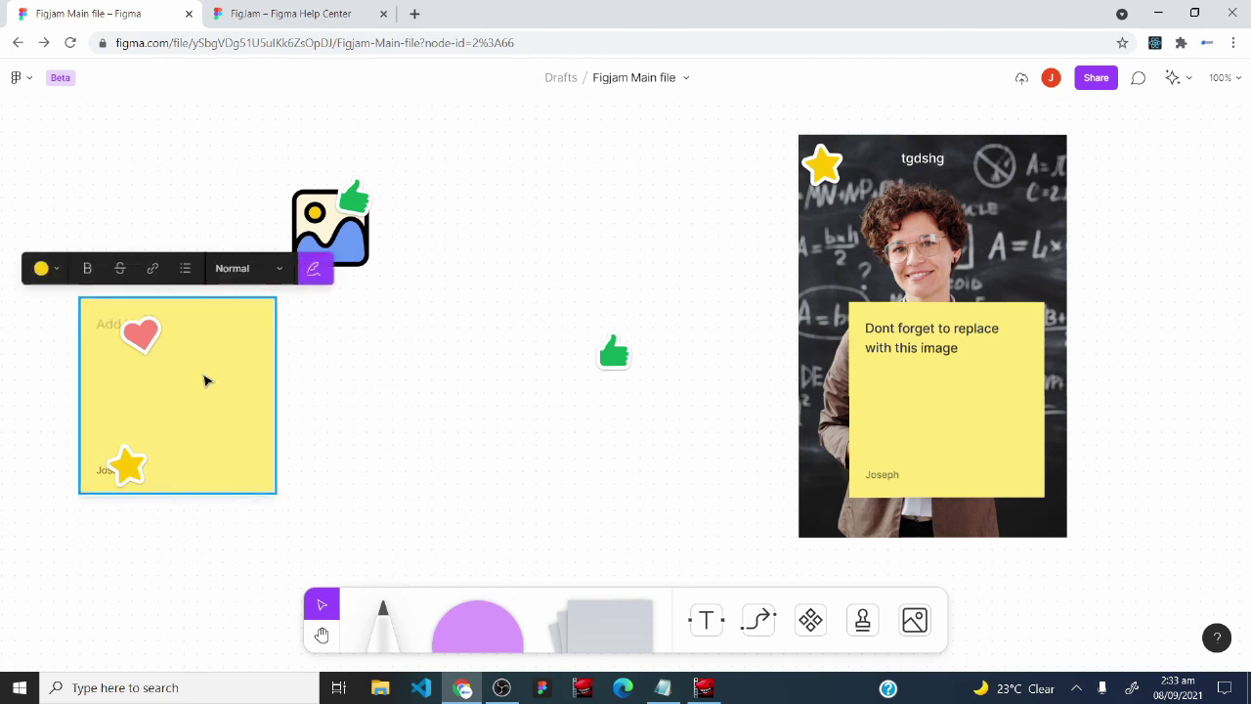
pyautogui.rightClick(205, 381)
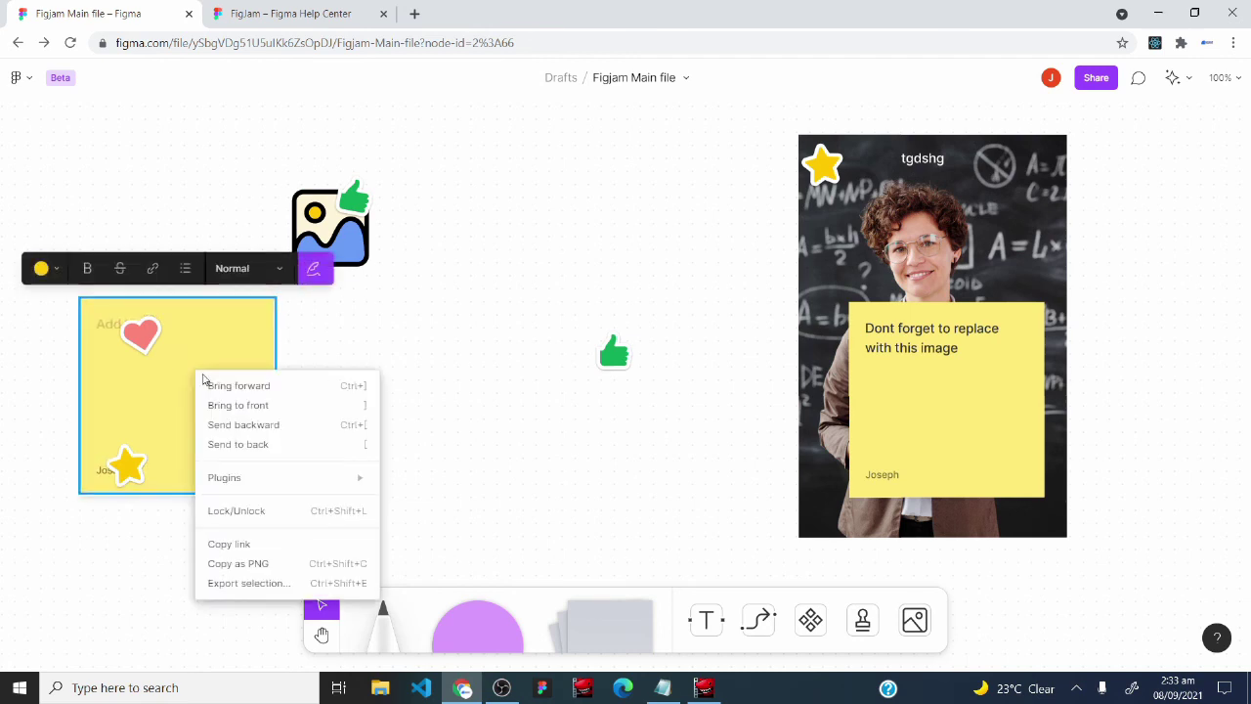
pyautogui.click(257, 511)
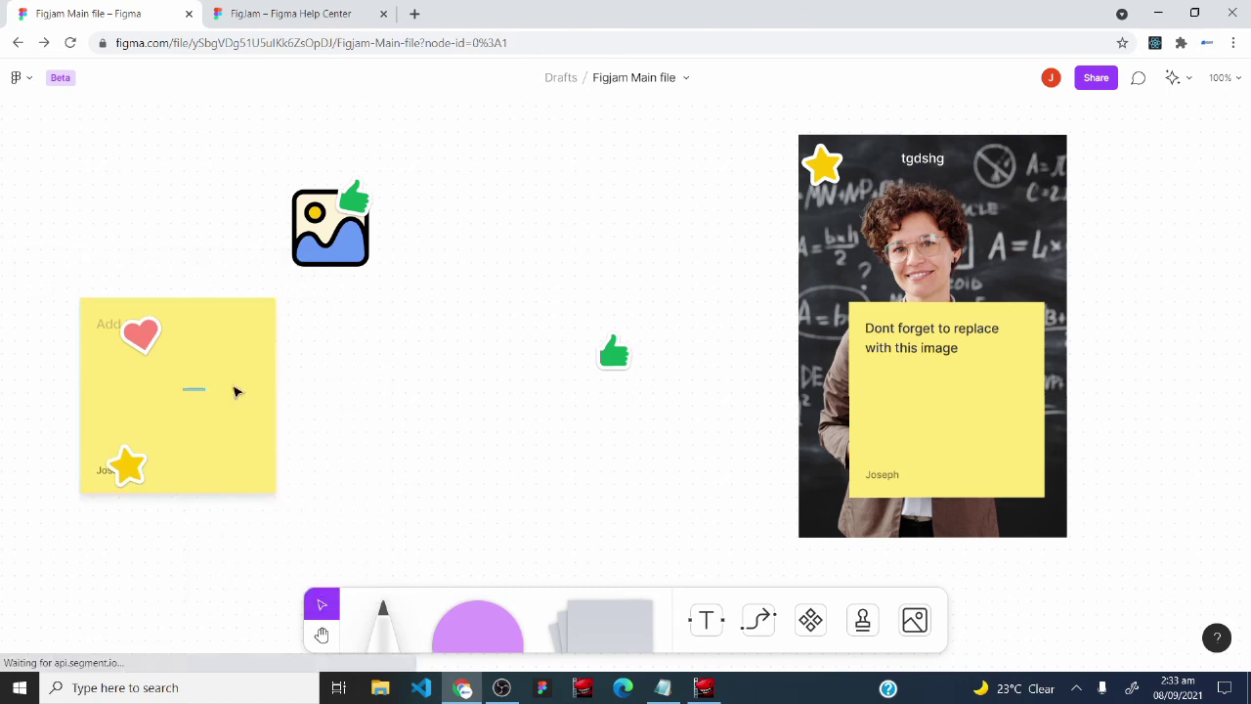
# Unlock the sticky note with the heart and star and move it a little further left.
pyautogui.rightClick(168, 384)
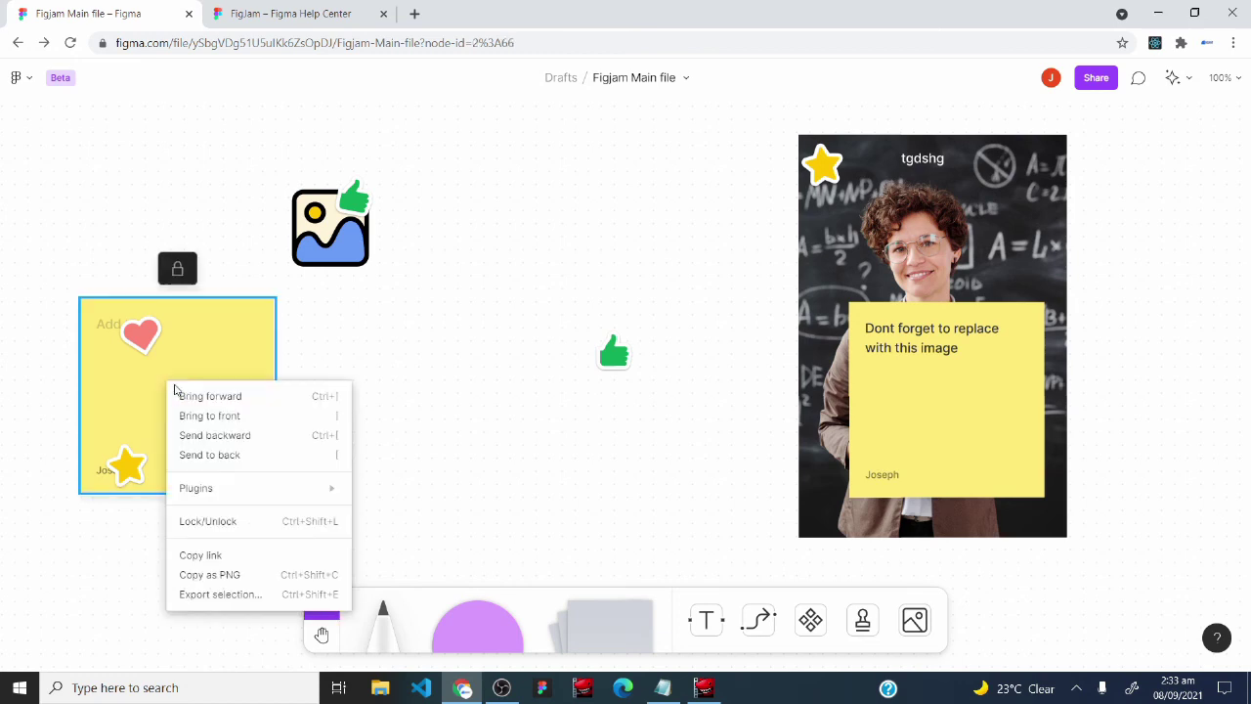
pyautogui.click(243, 523)
pyautogui.moveTo(223, 395); pyautogui.dragTo(134, 391)
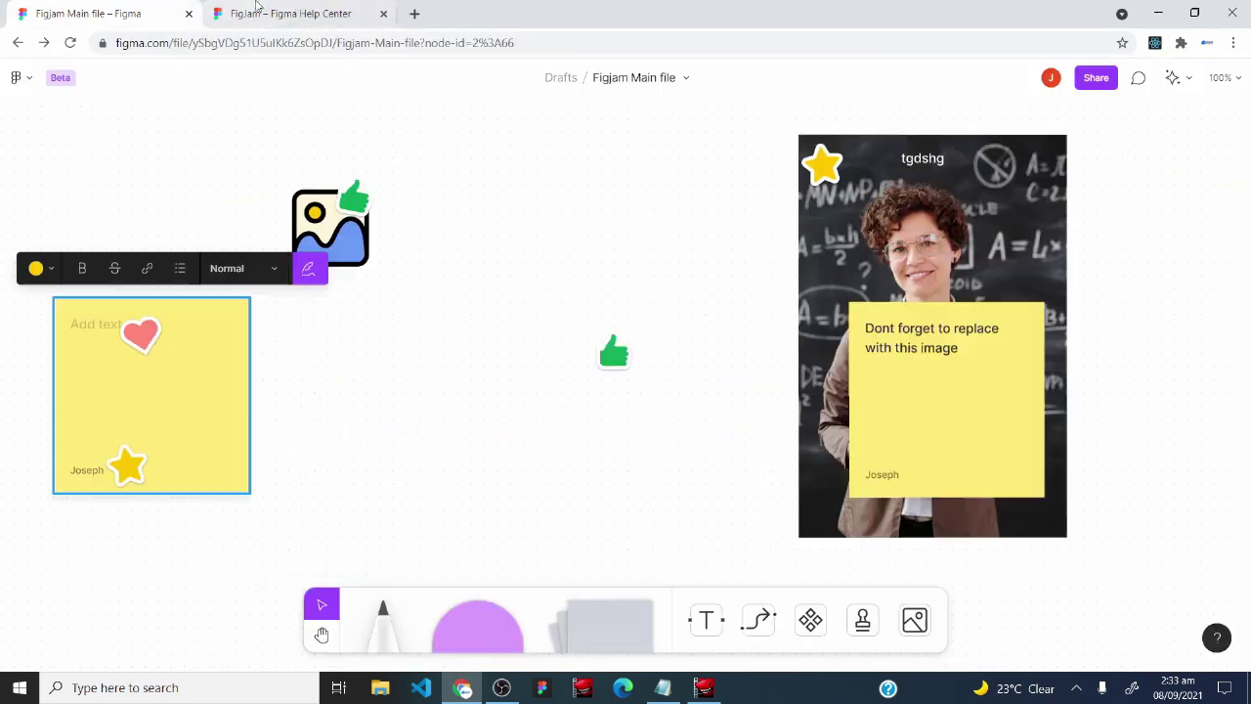
# Open the help article "Build faster with quick create in FigJam" and read the keyboard shortcut instructions for quick-creating stickies.
pyautogui.click(279, 8)
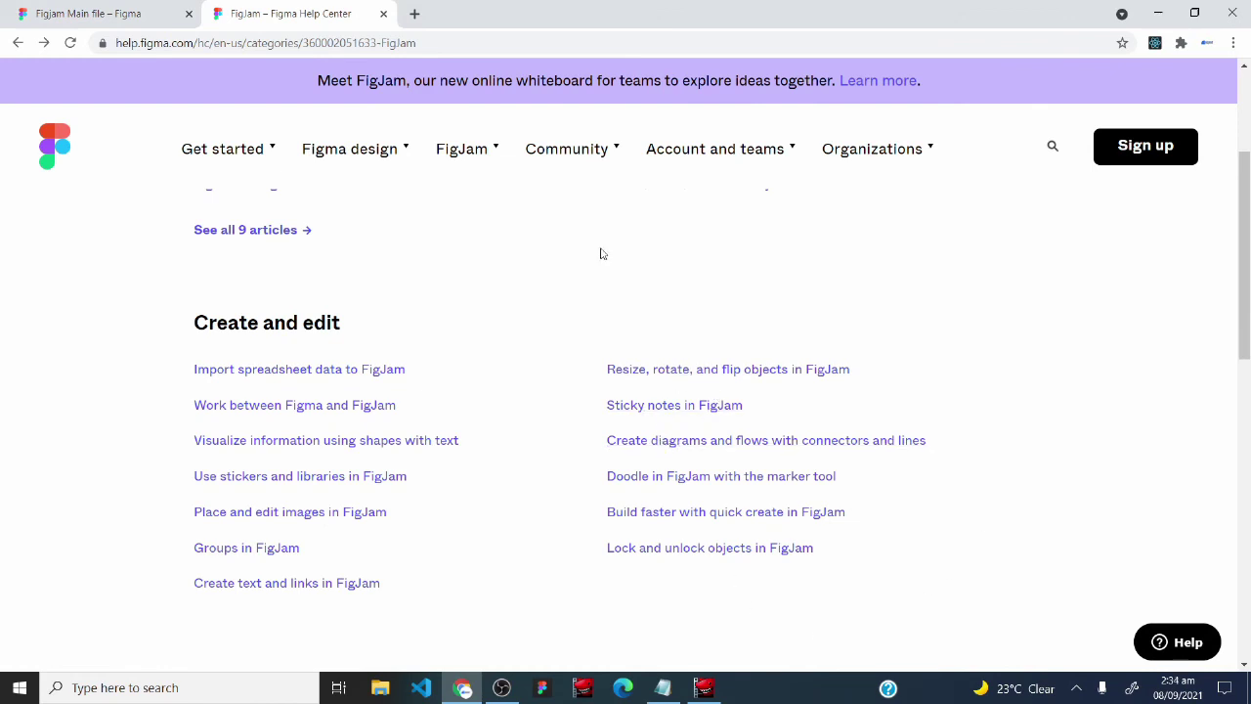
pyautogui.click(695, 525)
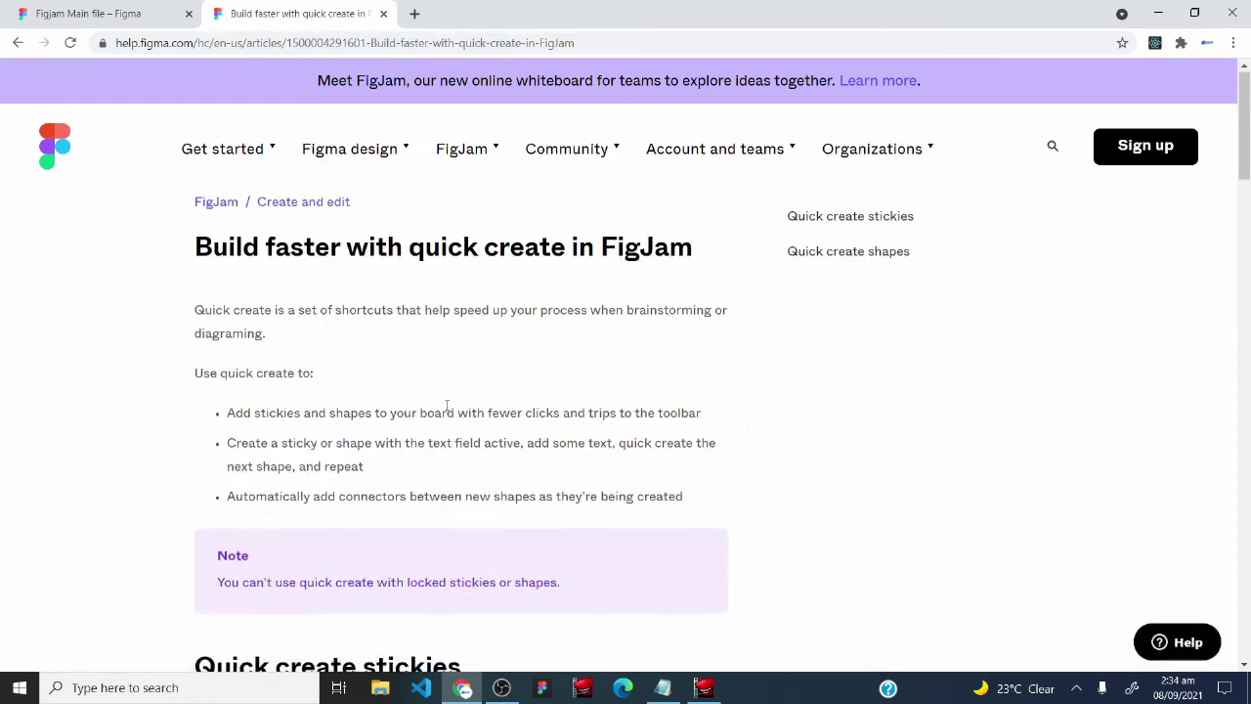
pyautogui.scroll(-4, 447, 405)
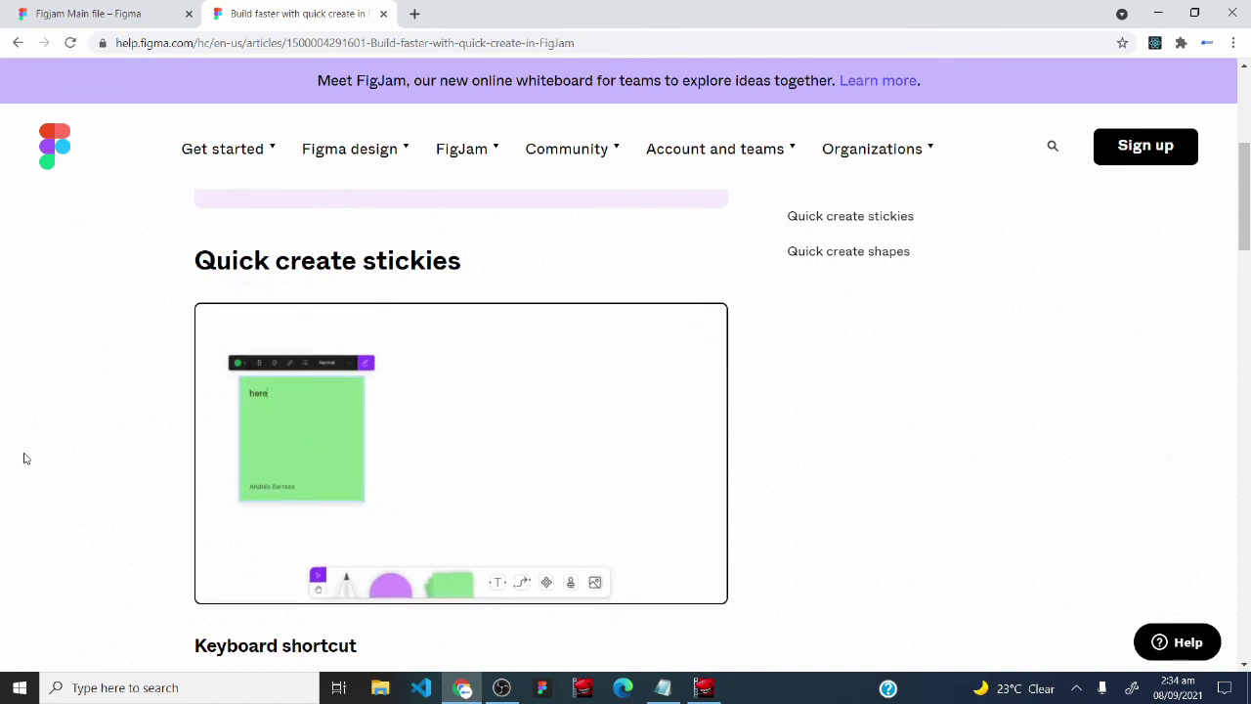
pyautogui.scroll(-2, 427, 475)
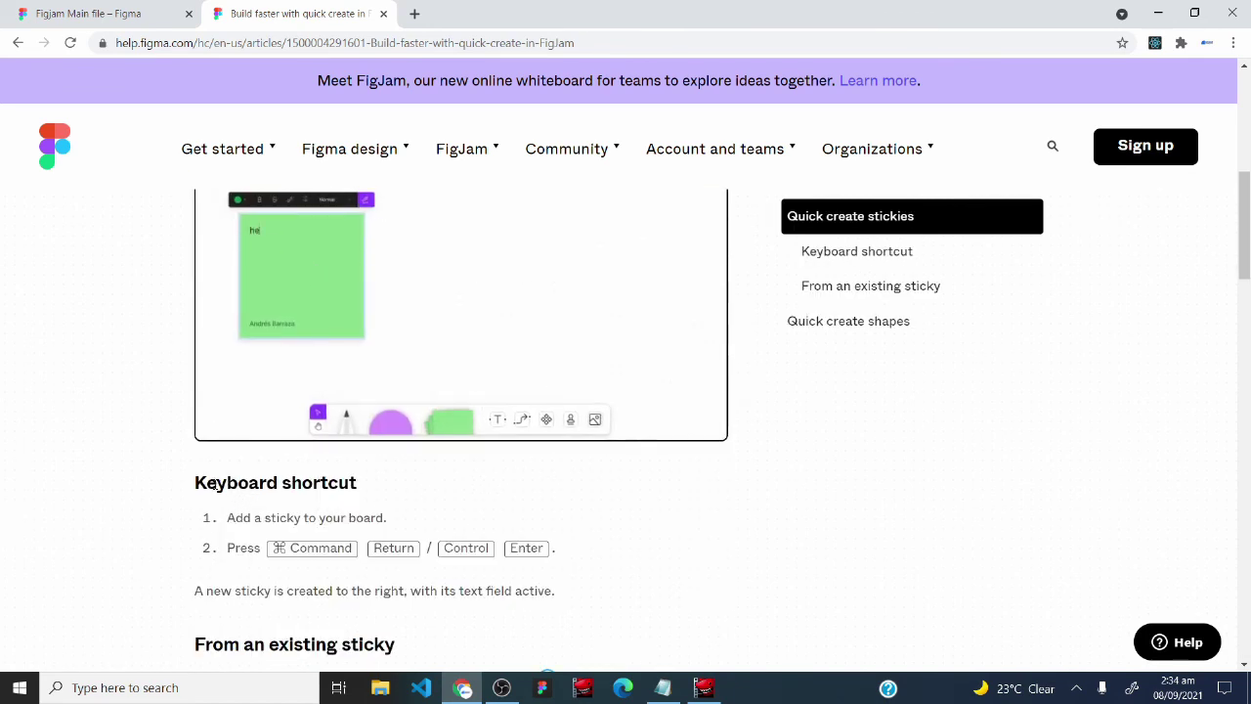
pyautogui.moveTo(212, 484); pyautogui.dragTo(320, 483)
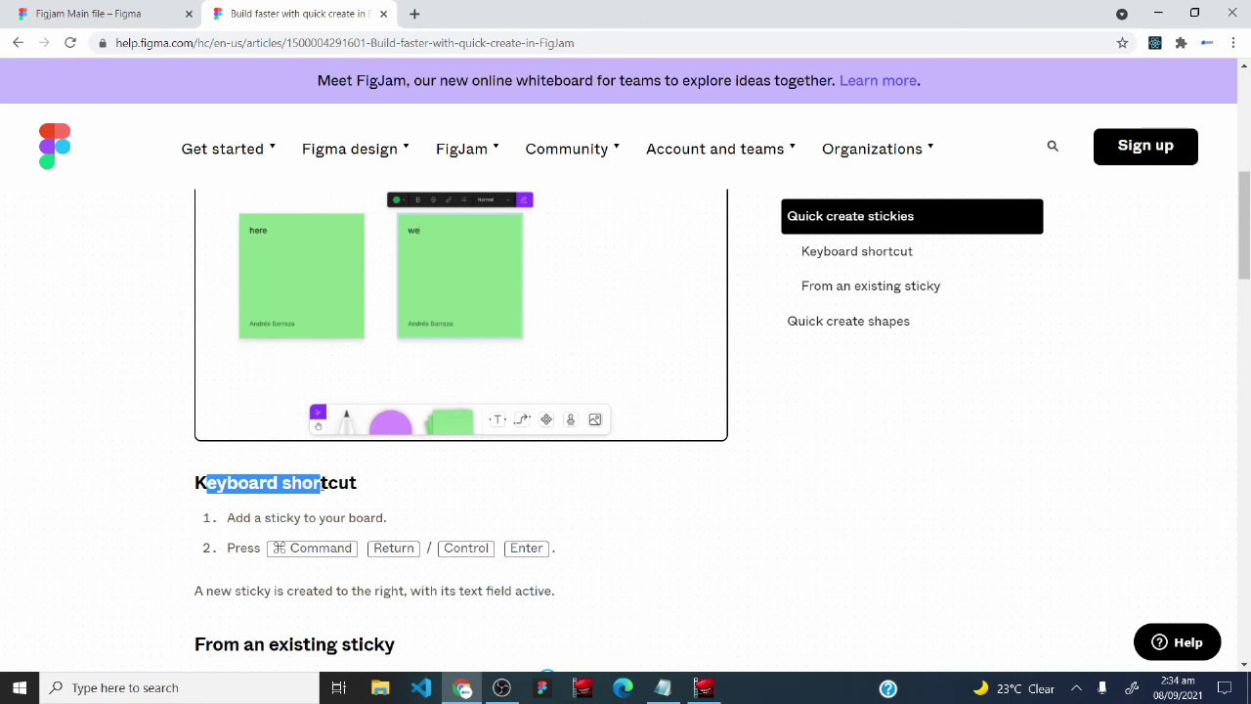
pyautogui.click(238, 520)
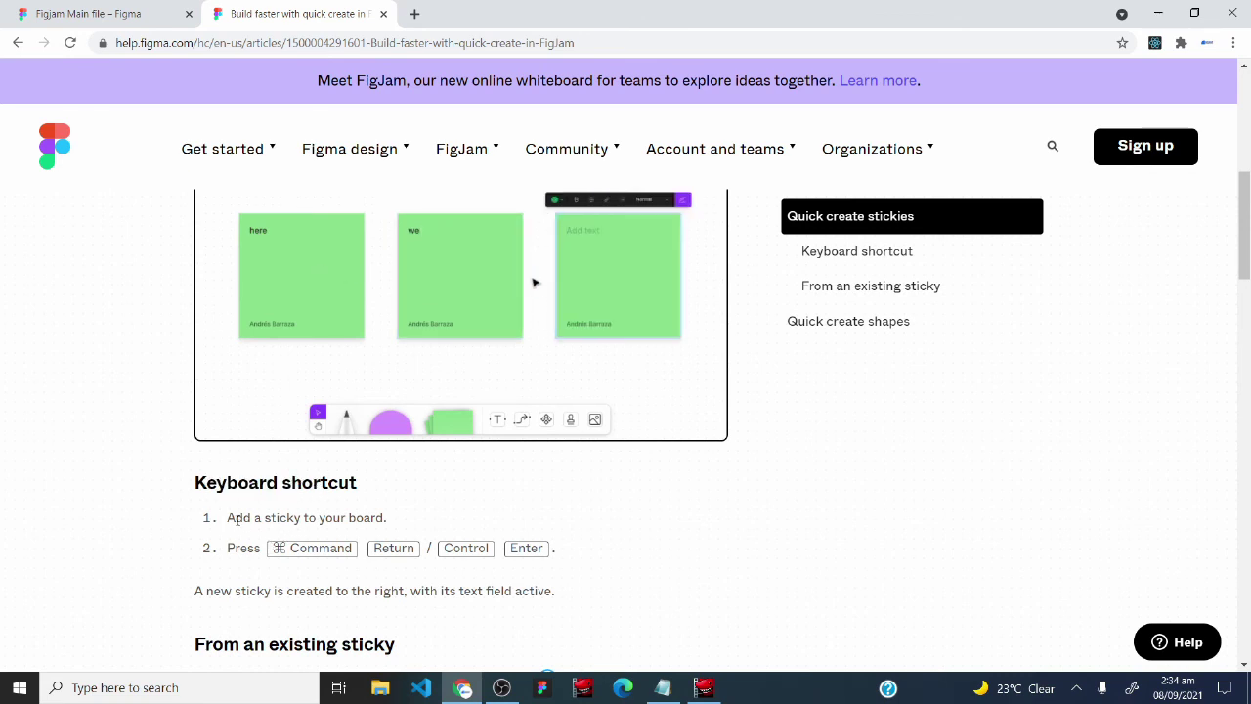
pyautogui.moveTo(238, 520); pyautogui.dragTo(366, 520)
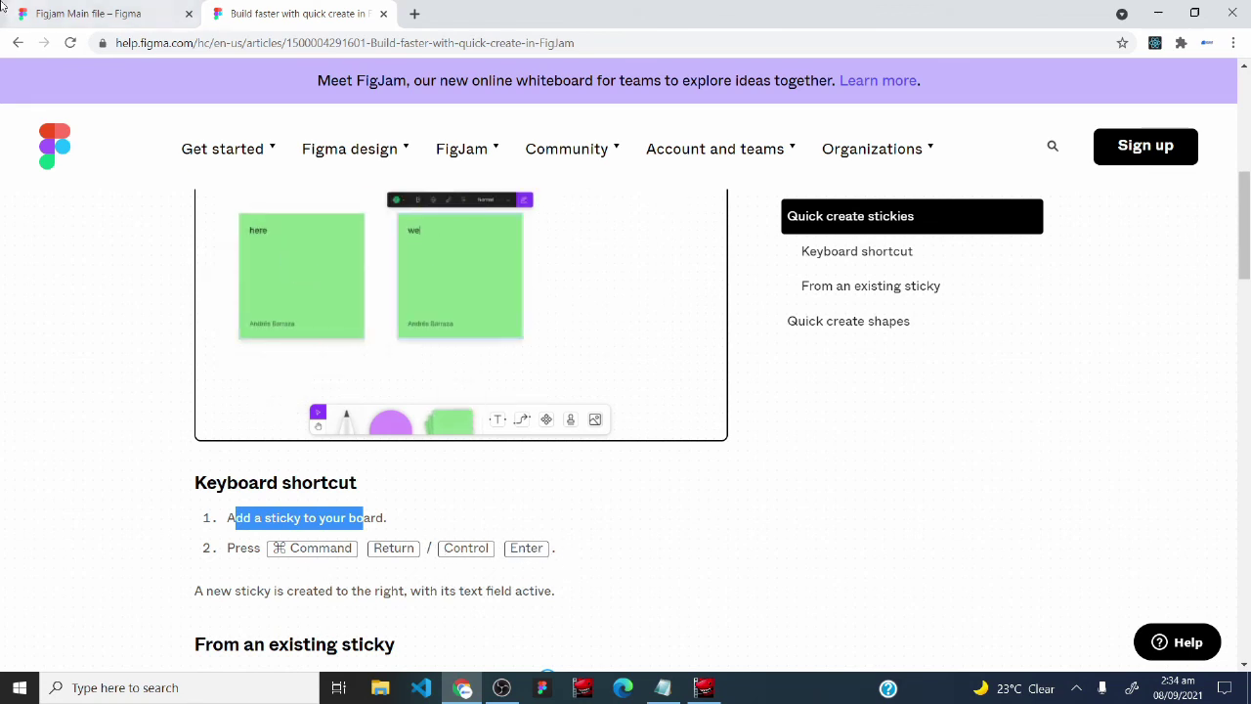
# Add a new sticky note in an empty area of the Figjam Main file board and color it yellow.
pyautogui.click(78, 14)
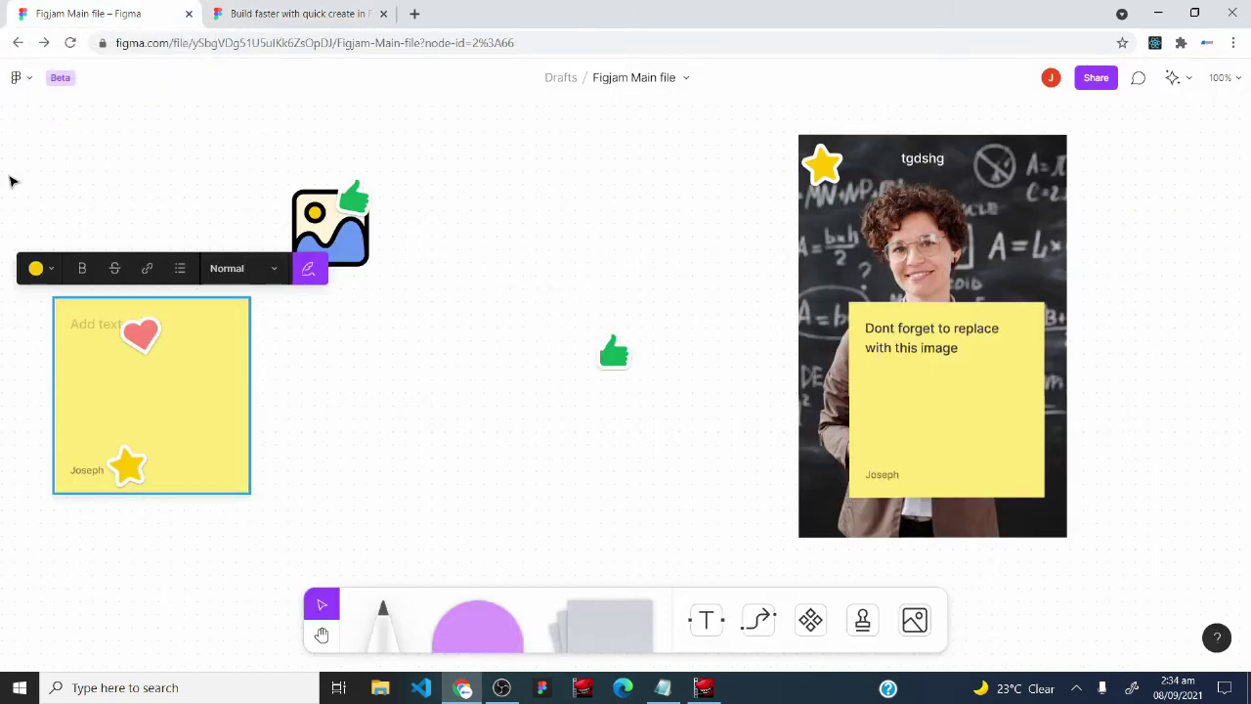
pyautogui.scroll(-5, 619, 361)
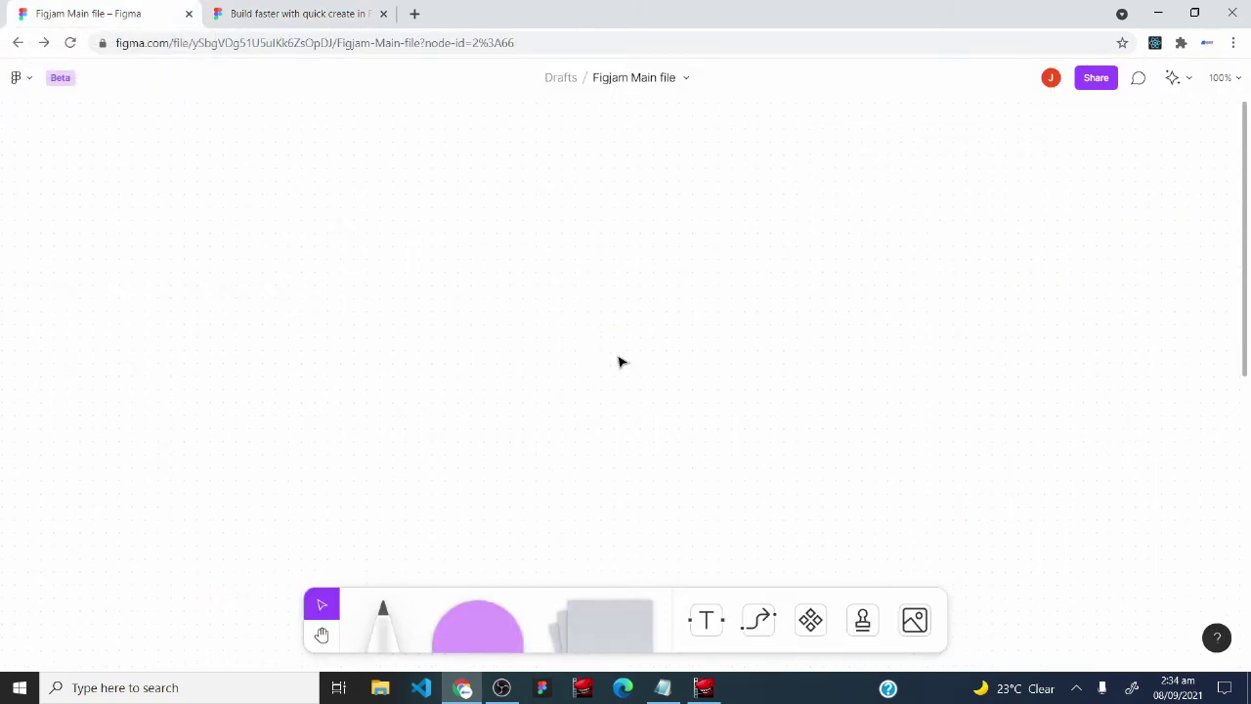
pyautogui.click(584, 638)
pyautogui.click(341, 235)
pyautogui.click(204, 372)
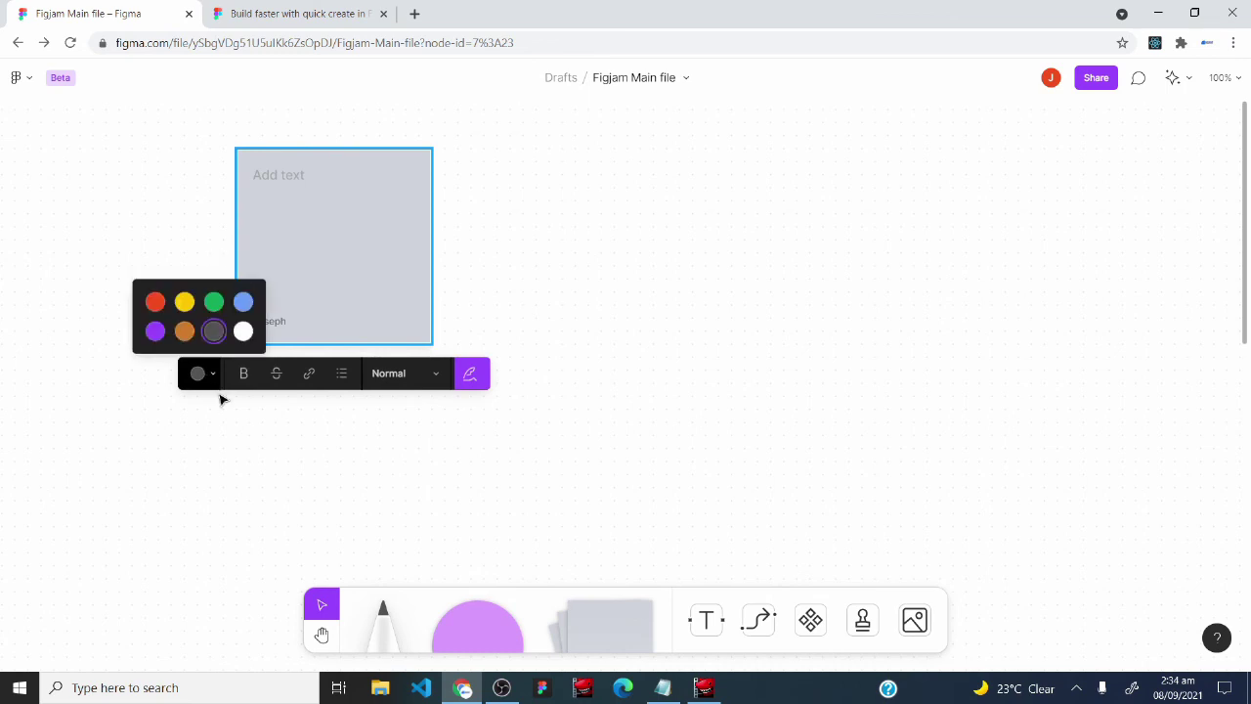
pyautogui.click(185, 304)
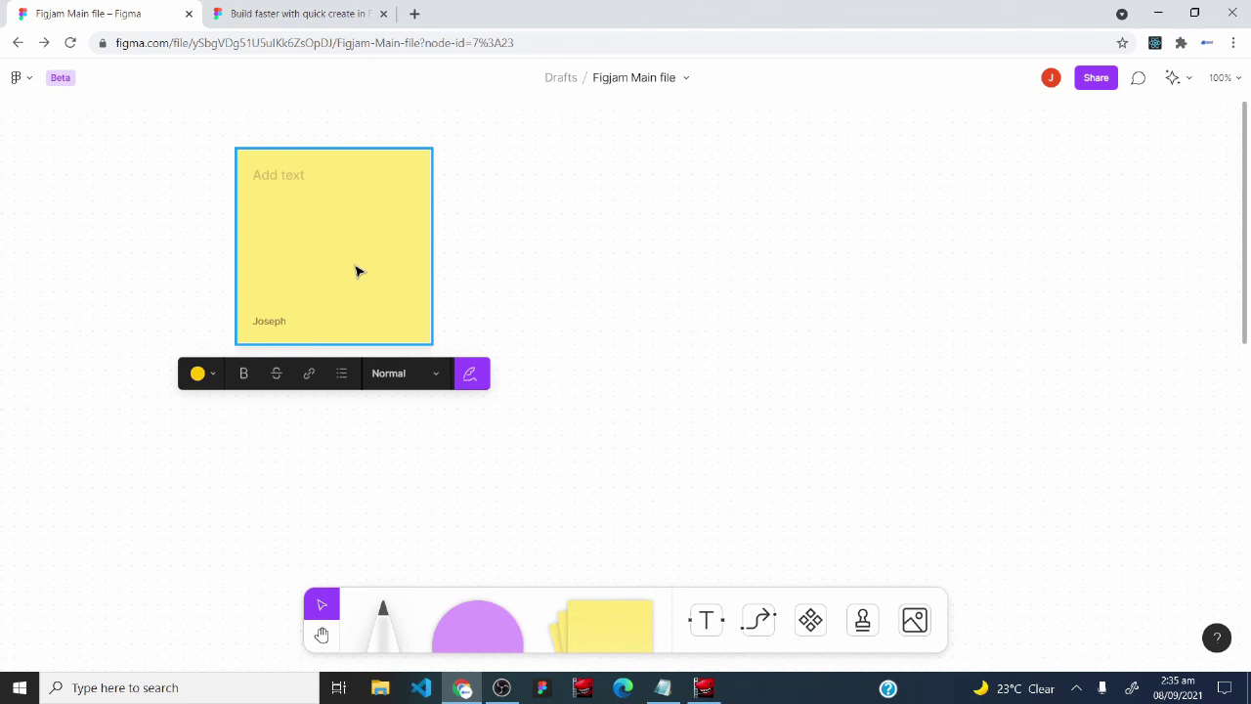
# Quick-create three more yellow sticky notes in a row to the right of the new one.
pyautogui.hotkey('ctrl', 'Right')
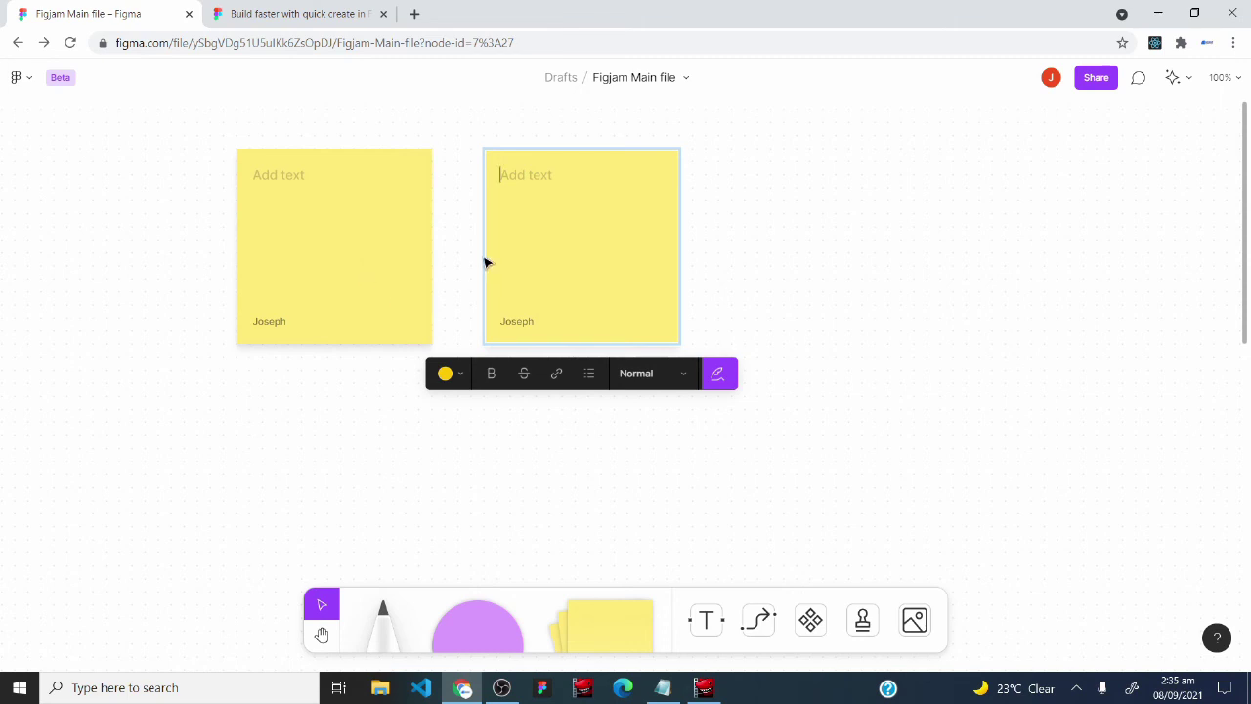
pyautogui.hotkey('ctrl', 'Right')
pyautogui.hotkey('ctrl', 'Right')
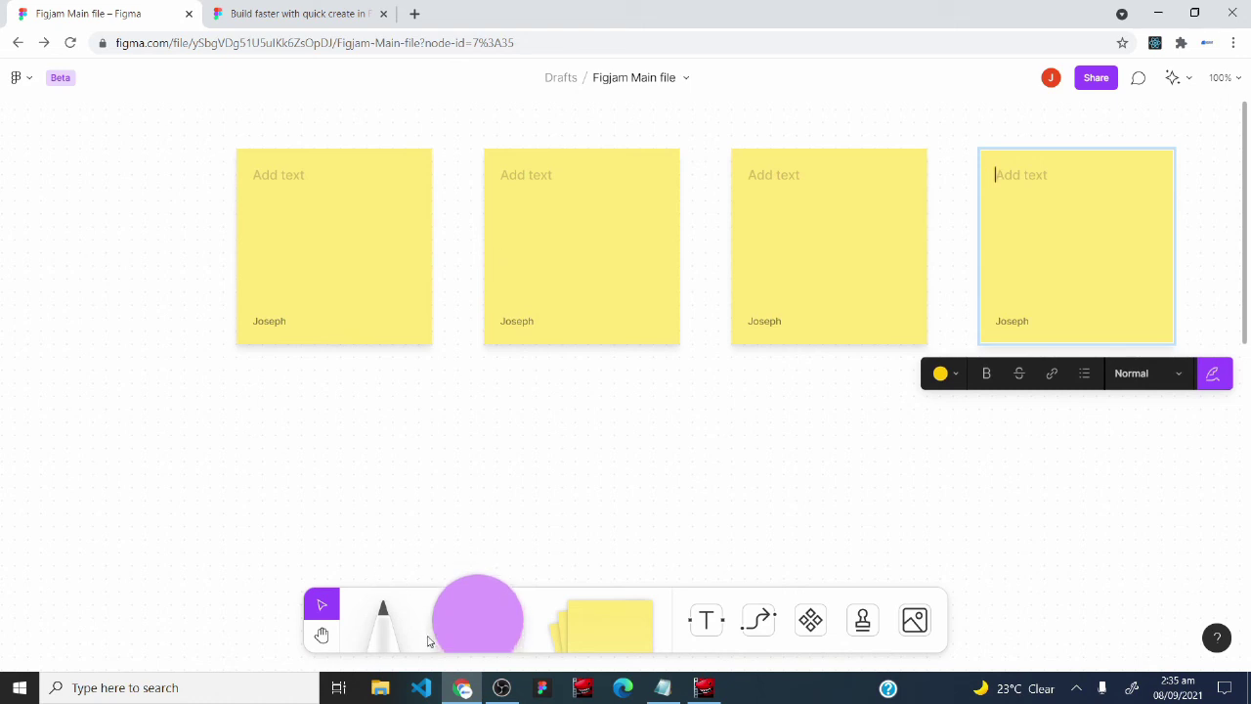
# Place a purple circle below the sticky notes and quick-create four more connected circles to its right.
pyautogui.click(457, 615)
pyautogui.click(106, 423)
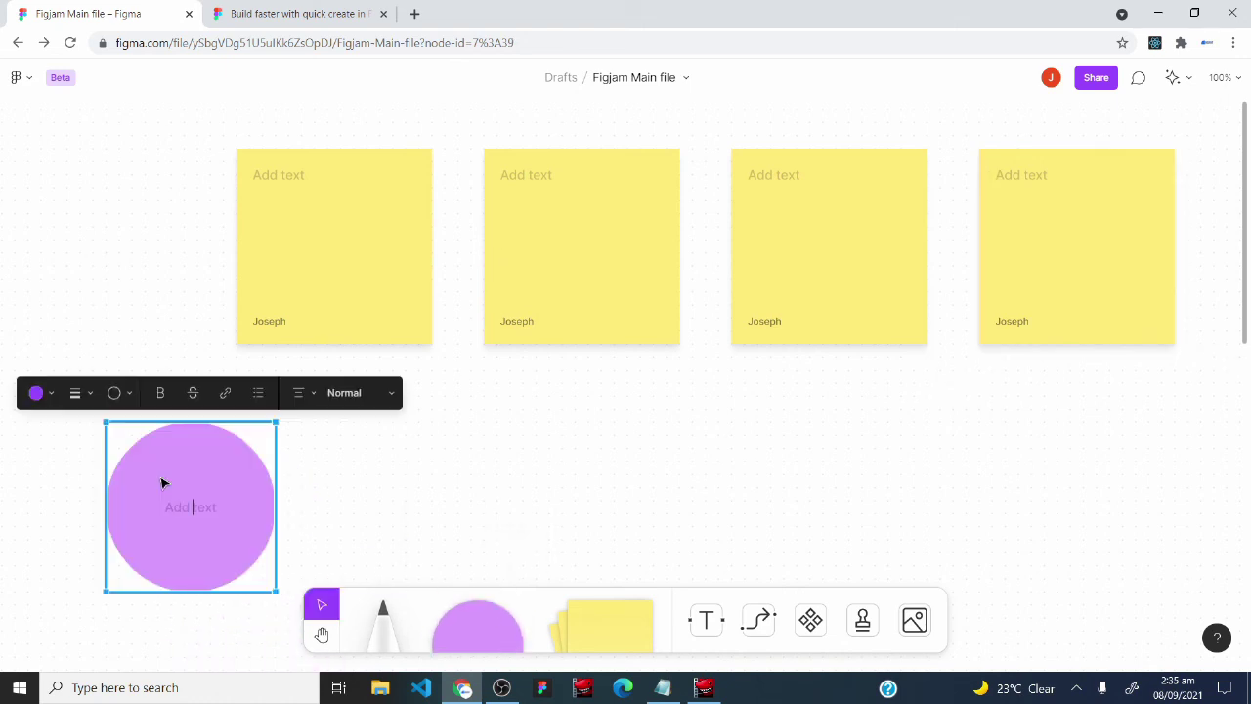
pyautogui.hotkey('ctrl', 'Right')
pyautogui.hotkey('ctrl', 'Right')
pyautogui.hotkey('ctrl', 'Right')
pyautogui.hotkey('ctrl', 'Right')
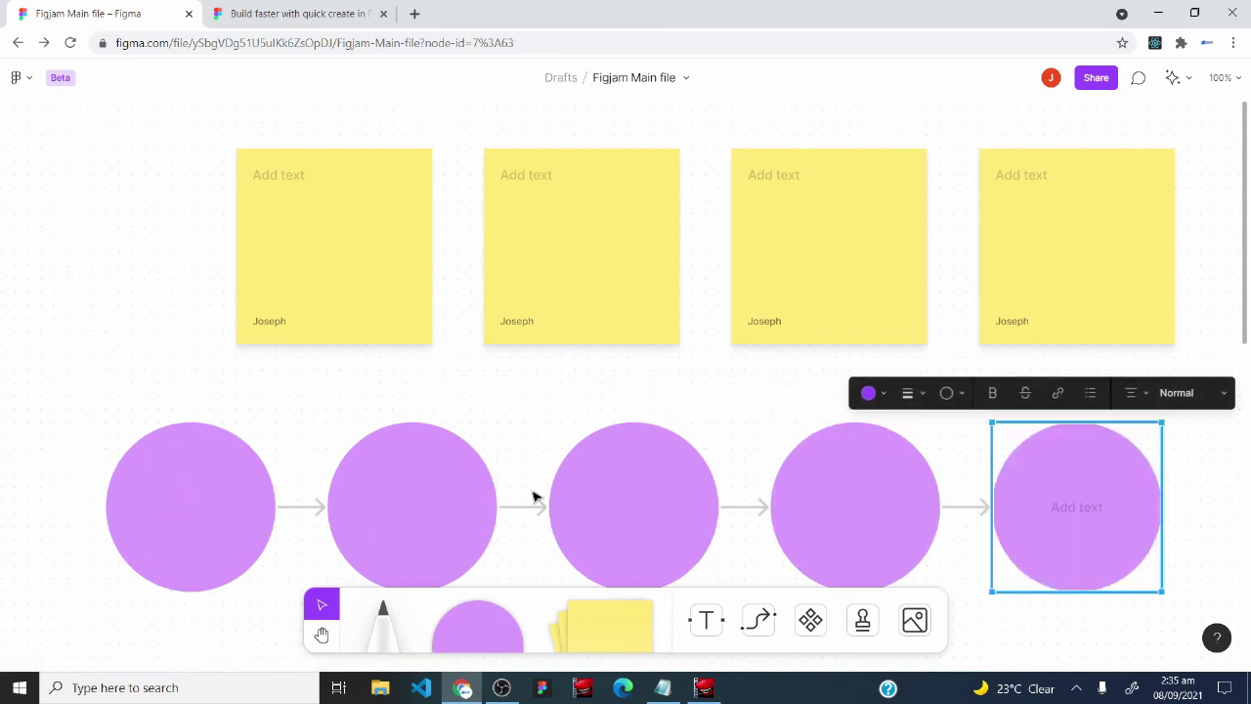
# Rearrange the connected circles: raise the second and third, move the first up and left, and the last down and right.
pyautogui.moveTo(591, 507); pyautogui.dragTo(607, 427)
pyautogui.click(419, 505)
pyautogui.moveTo(420, 505); pyautogui.dragTo(419, 466)
pyautogui.moveTo(112, 506); pyautogui.dragTo(17, 238)
pyautogui.moveTo(1002, 518); pyautogui.dragTo(1055, 582)
# Create a row of five connected purple squares in an empty area, then move the second square down and the third up.
pyautogui.click(494, 605)
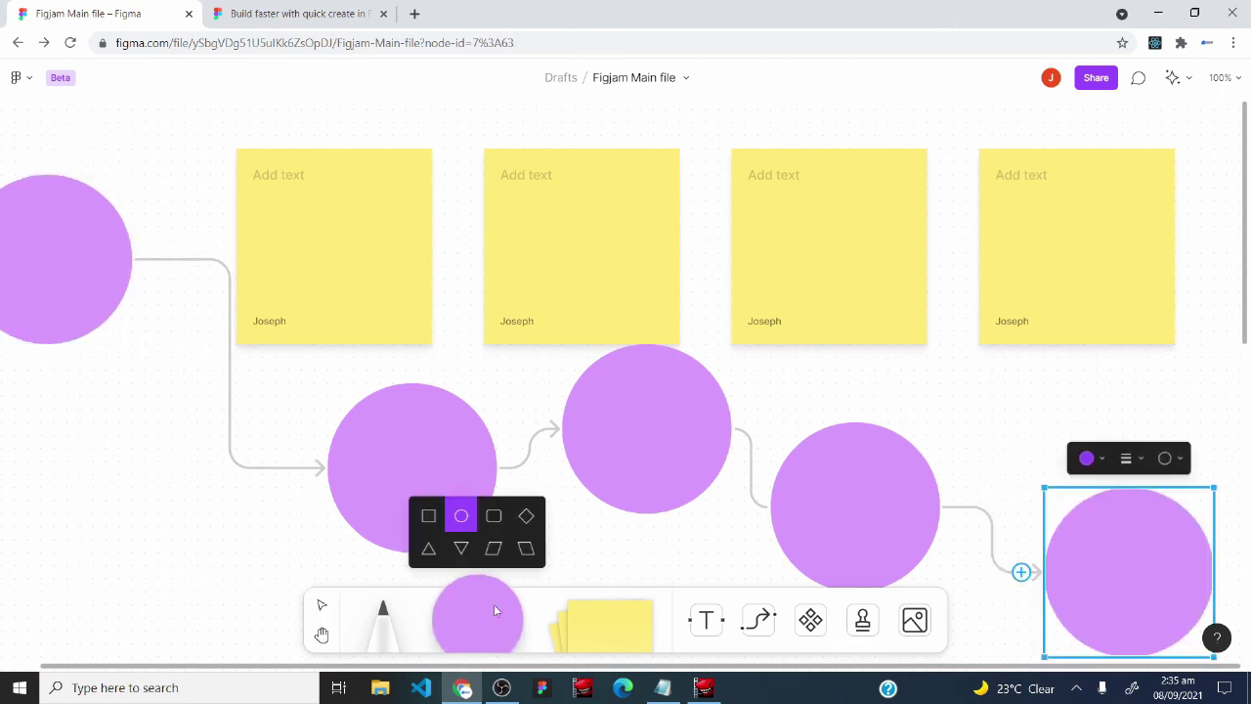
pyautogui.click(429, 520)
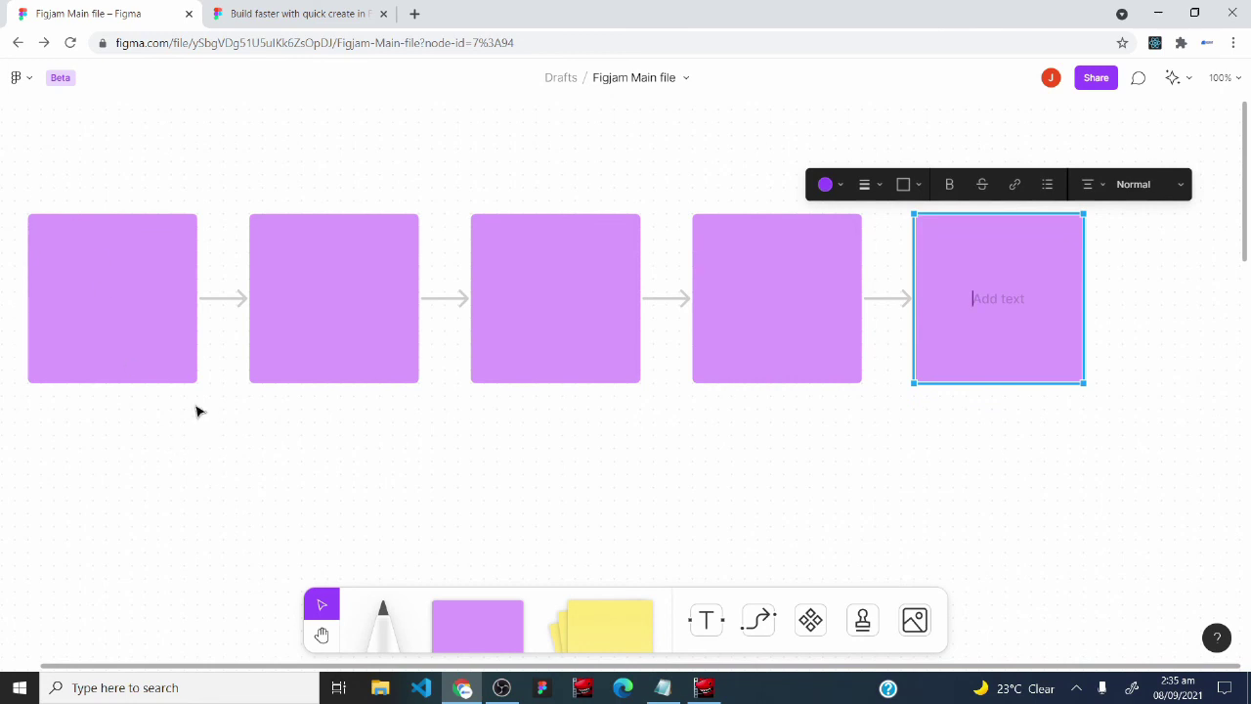
pyautogui.moveTo(327, 271); pyautogui.dragTo(328, 393)
pyautogui.moveTo(596, 257); pyautogui.dragTo(609, 141)
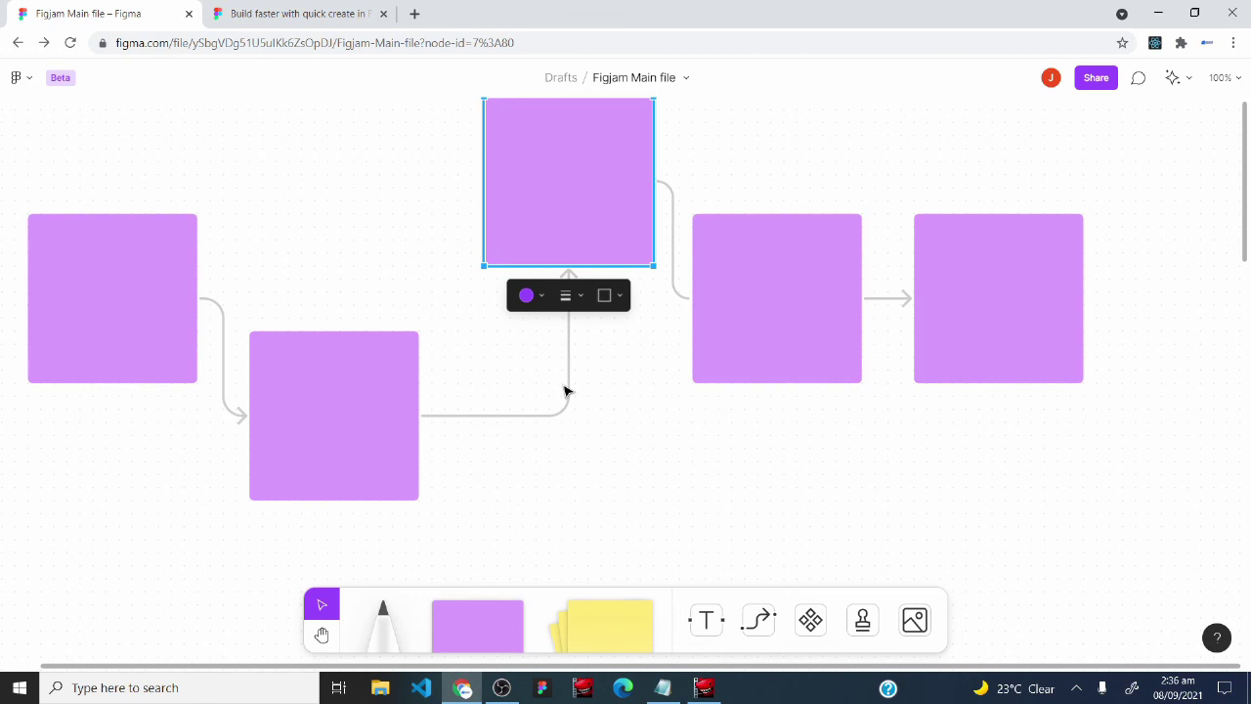
# Open the help article "Stay on track with the timer in FigJam" from the Collaborate section of the FigJam help category.
pyautogui.hotkey('ctrl', 'Tab')
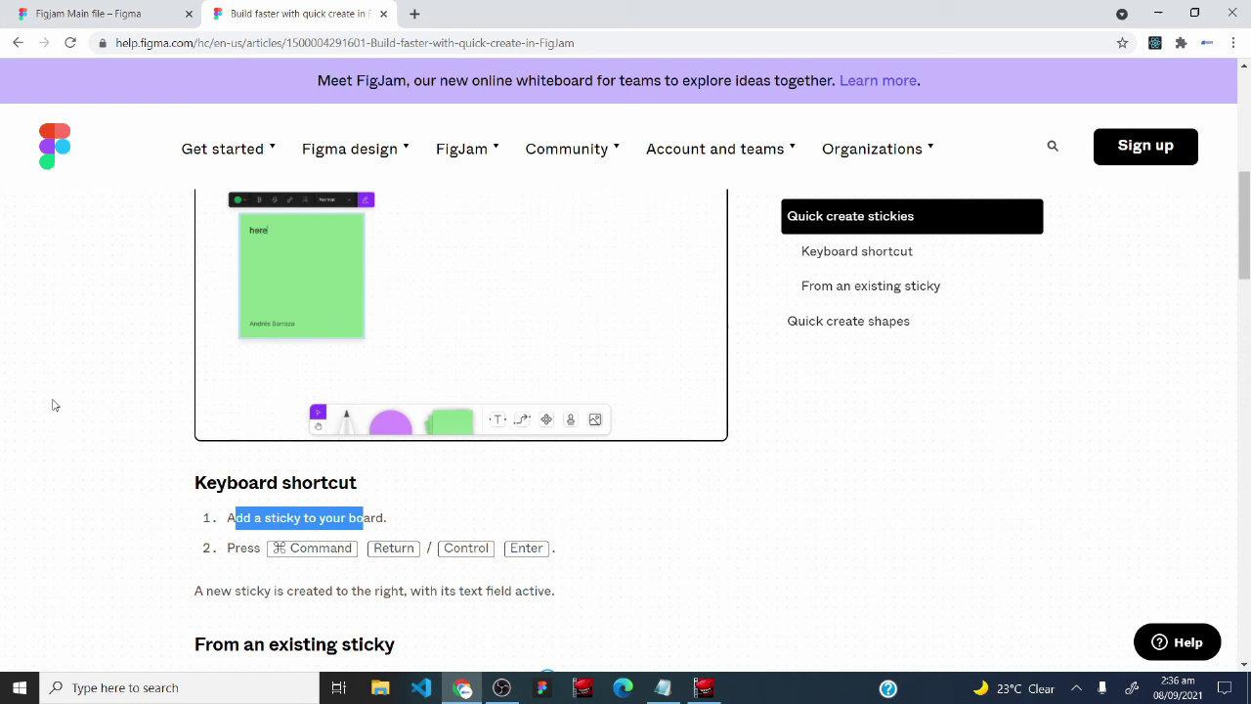
pyautogui.click(464, 151)
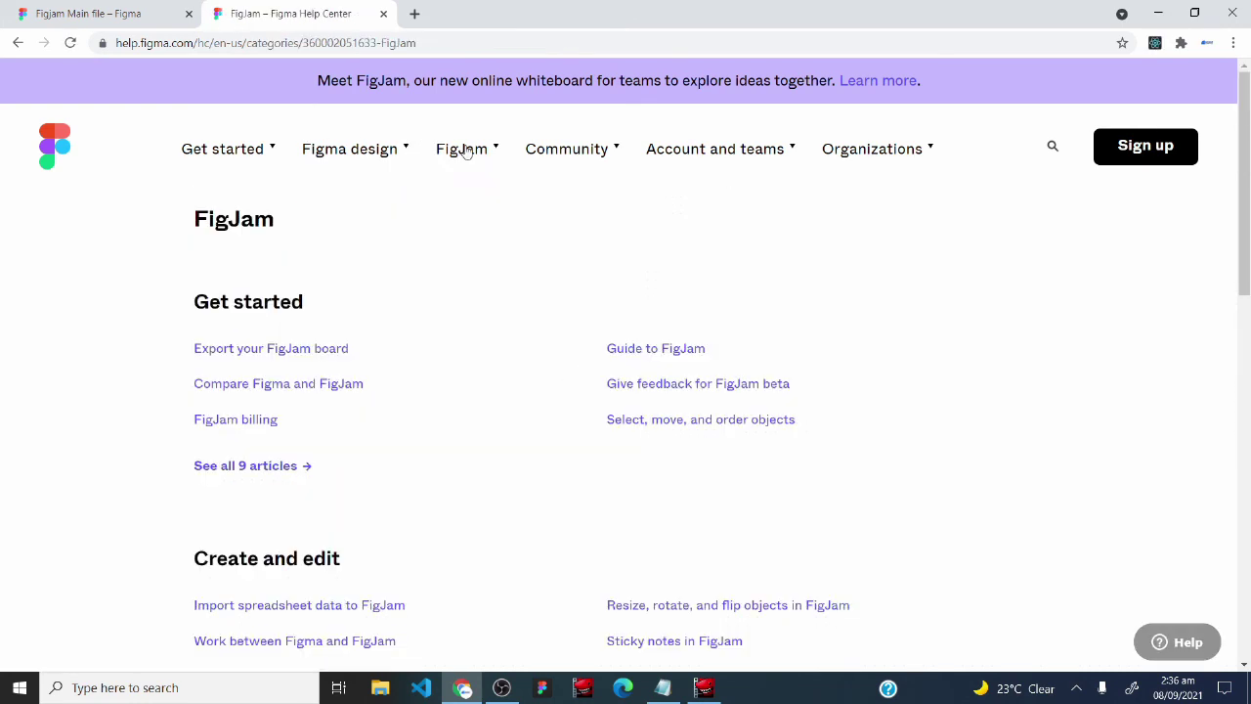
pyautogui.scroll(-6, 318, 324)
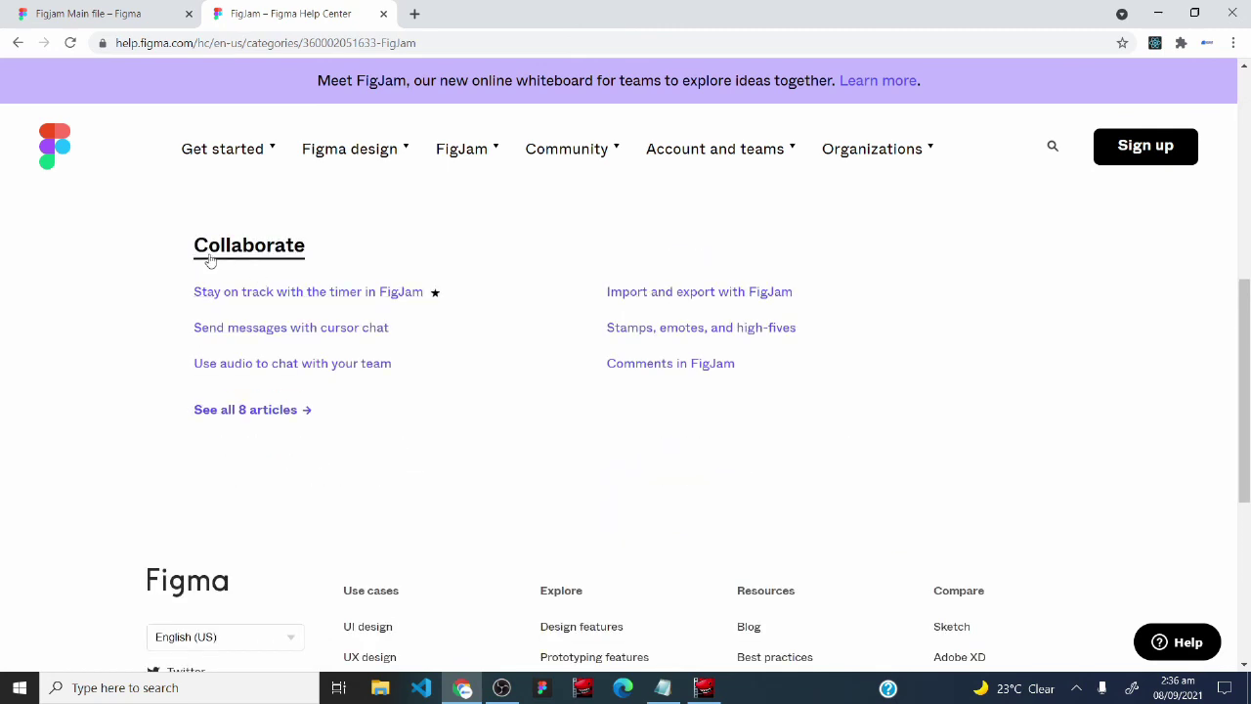
pyautogui.click(281, 292)
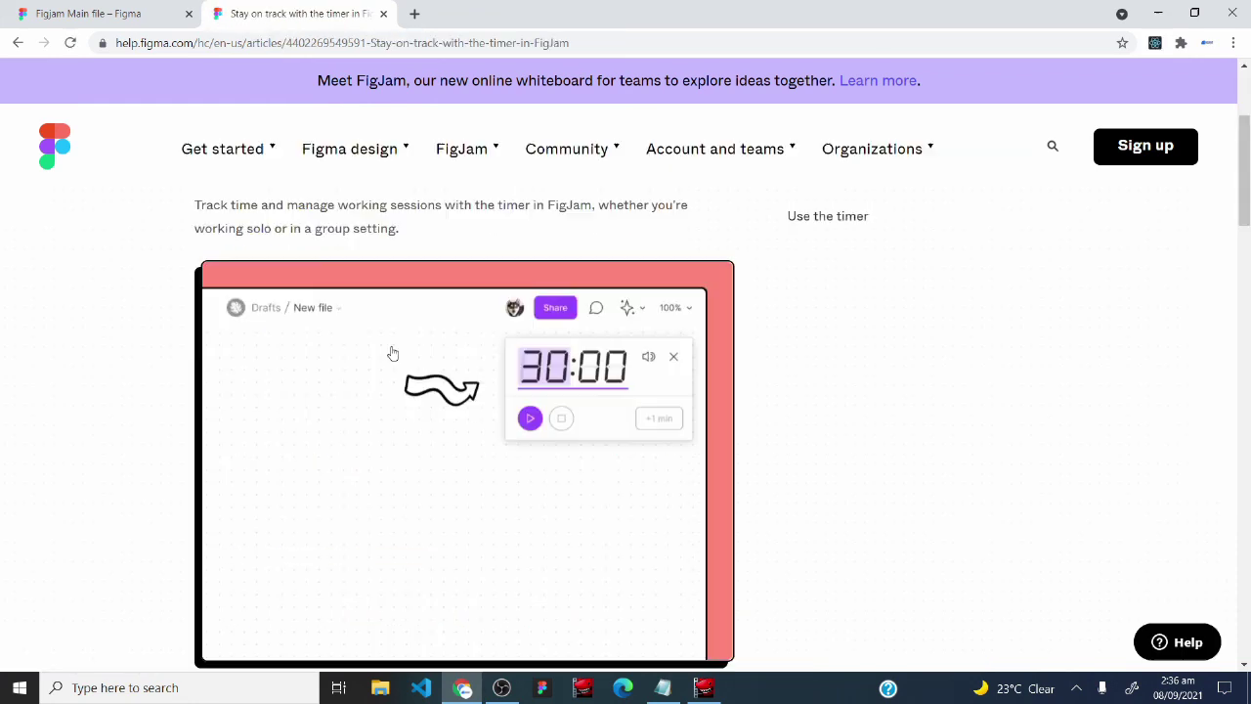
# Read the timer article's notes and its instructions on accessing and starting the timer.
pyautogui.scroll(-2, 392, 354)
pyautogui.scroll(-1, 391, 354)
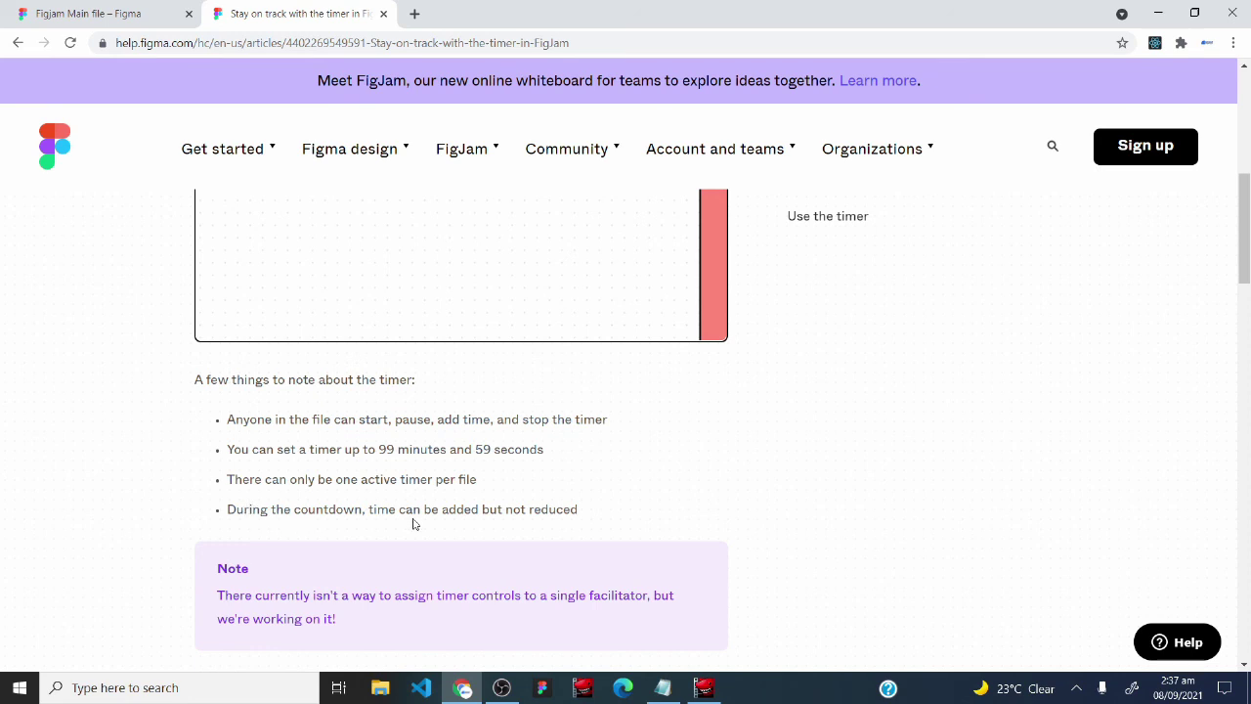
pyautogui.scroll(-3, 391, 525)
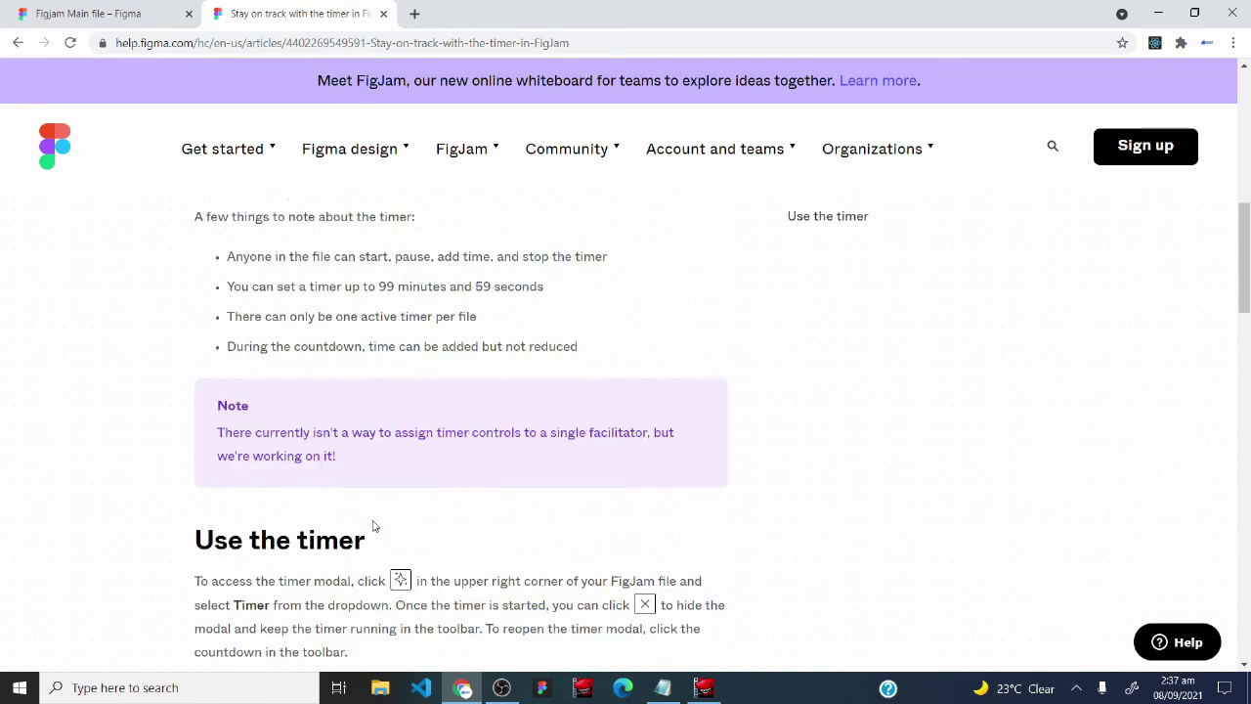
pyautogui.scroll(-3, 373, 527)
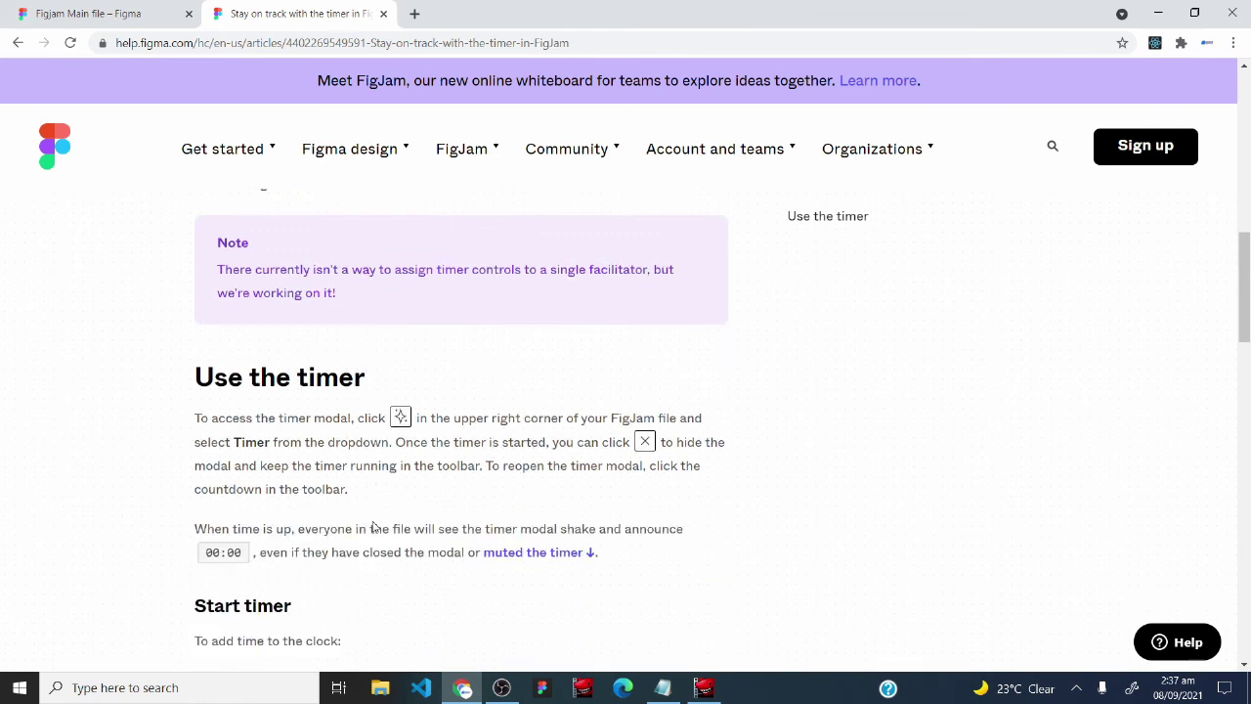
pyautogui.scroll(-3, 359, 513)
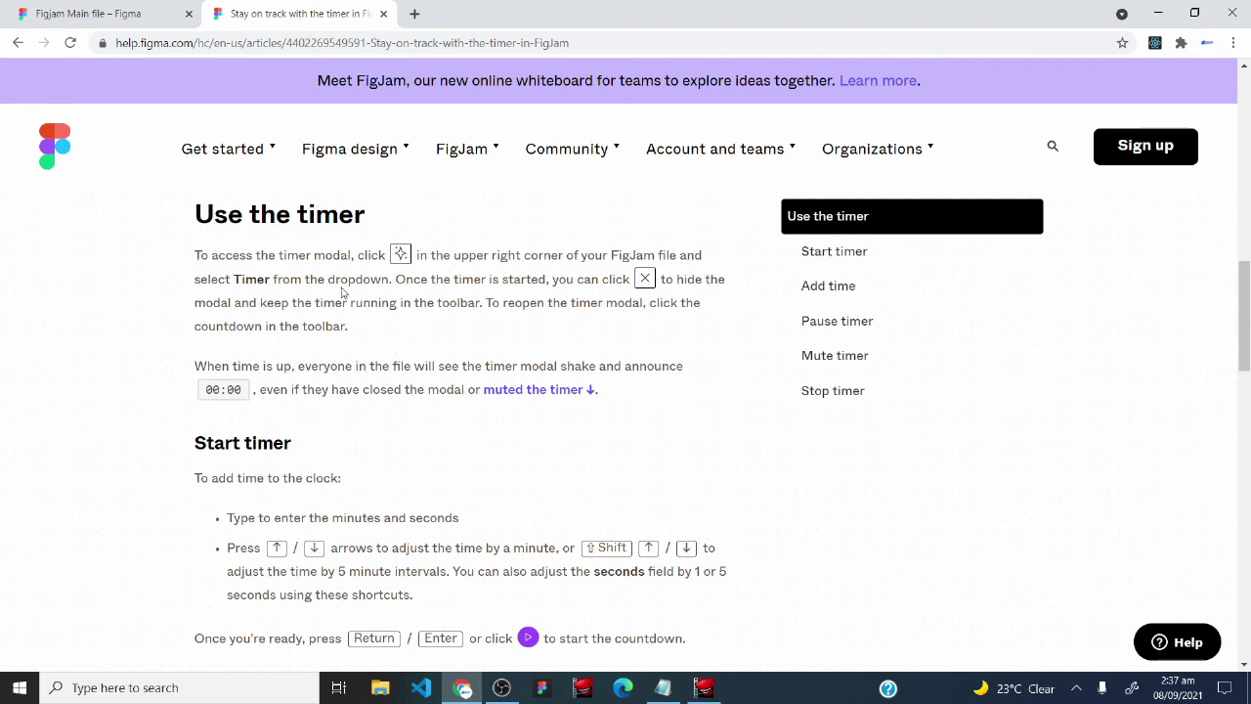
pyautogui.click(166, 14)
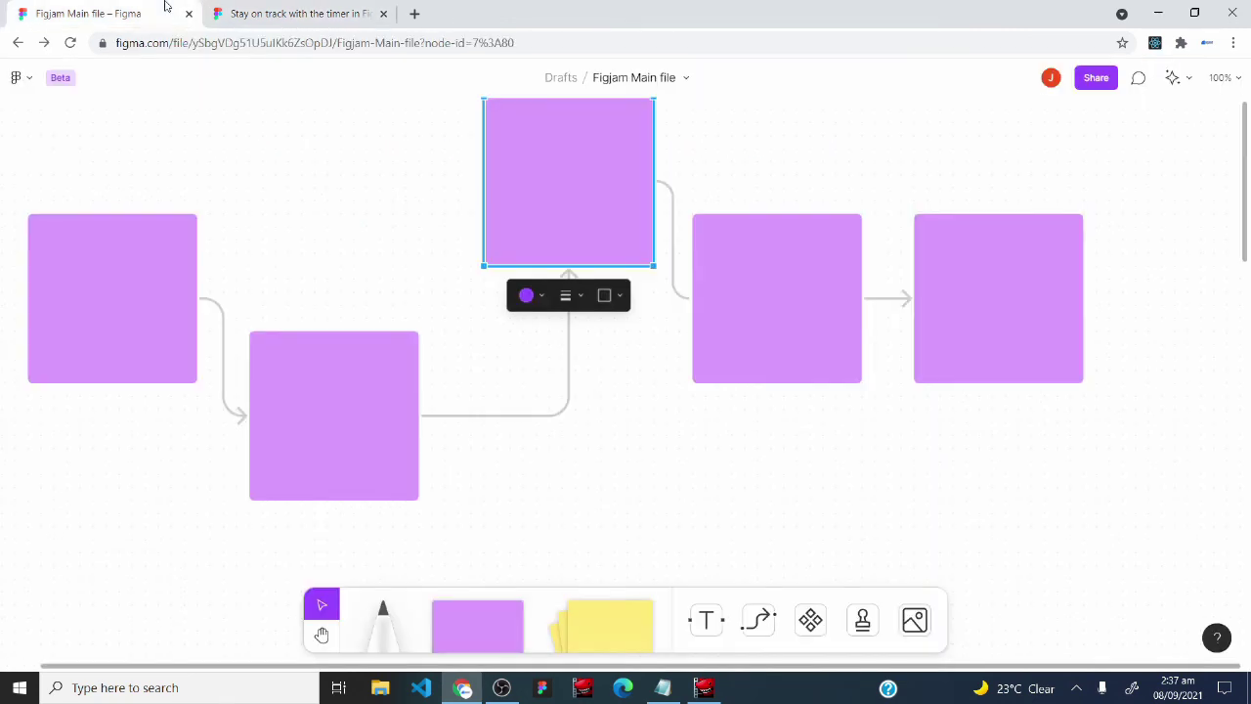
pyautogui.click(294, 14)
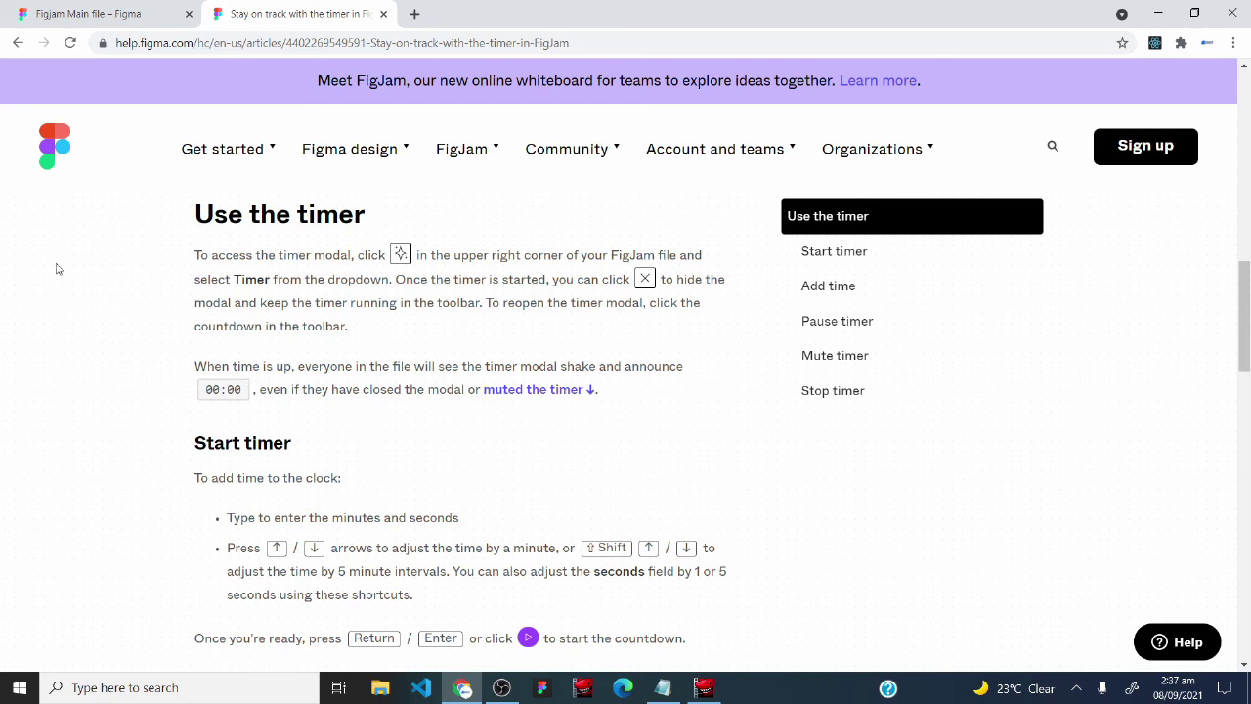
# Open the timer on the FigJam board, set it to 00:03, and start the countdown.
pyautogui.click(98, 14)
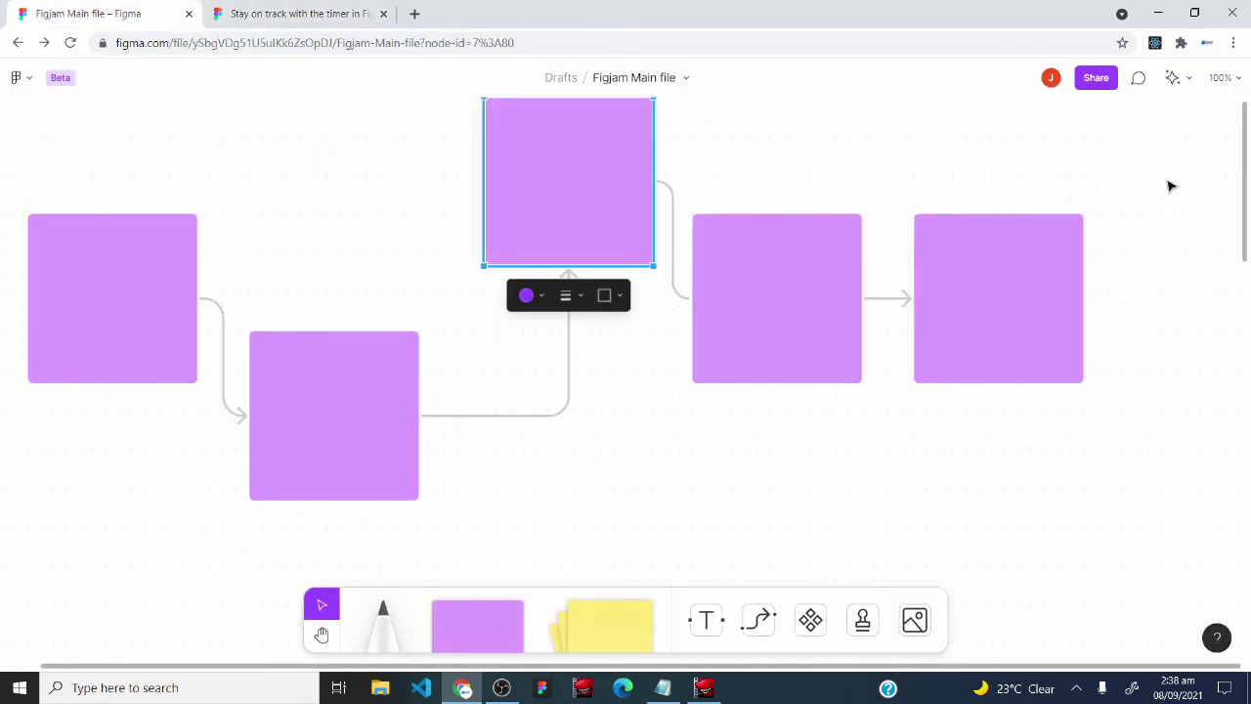
pyautogui.click(1185, 82)
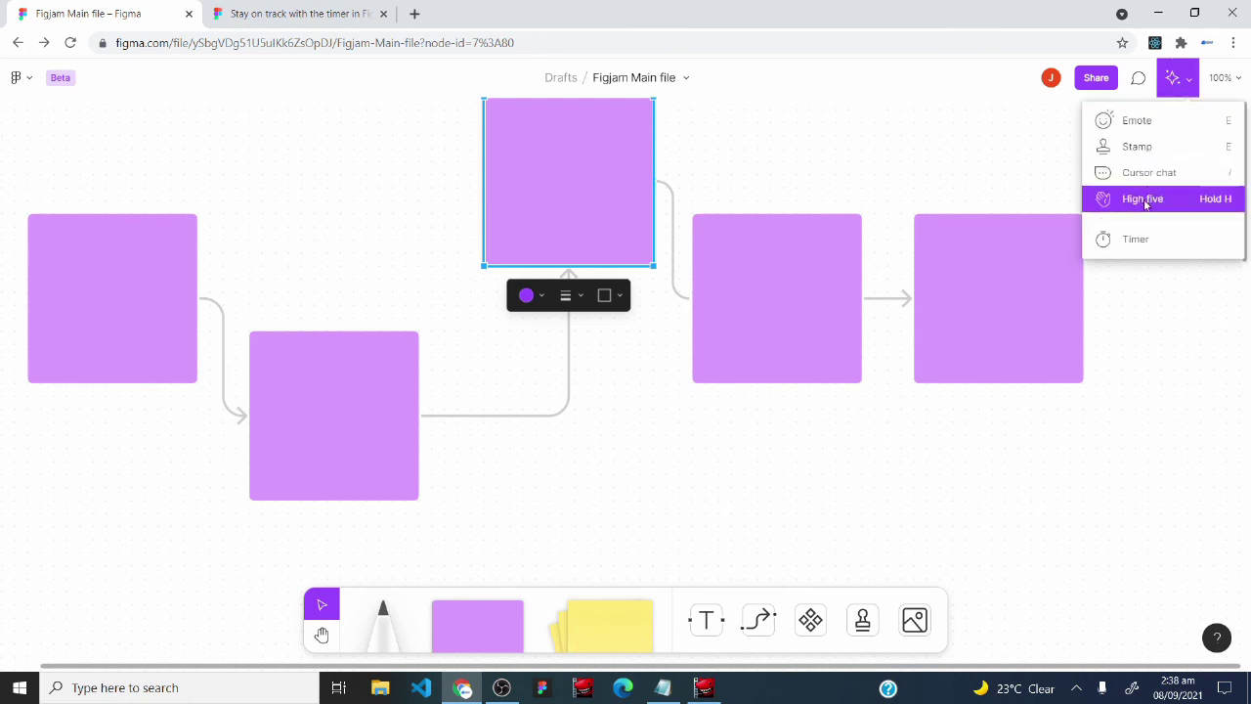
pyautogui.click(1145, 239)
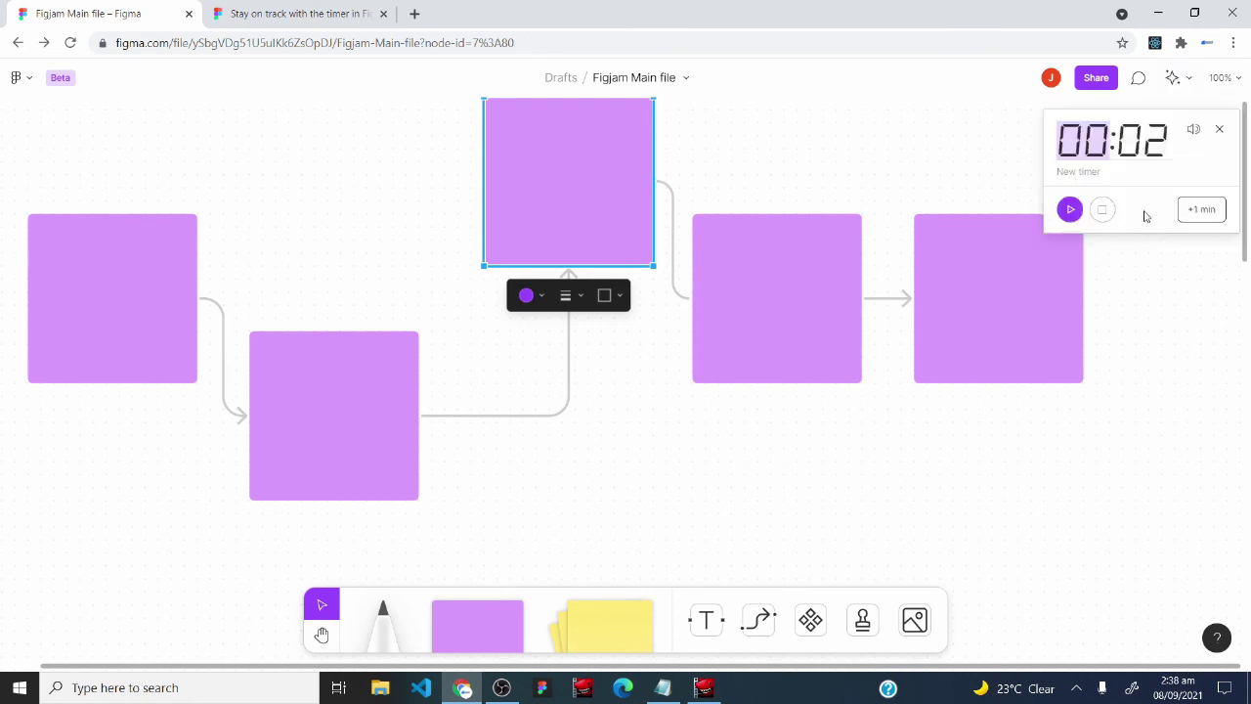
pyautogui.click(1169, 139)
pyautogui.press('BackSpace')
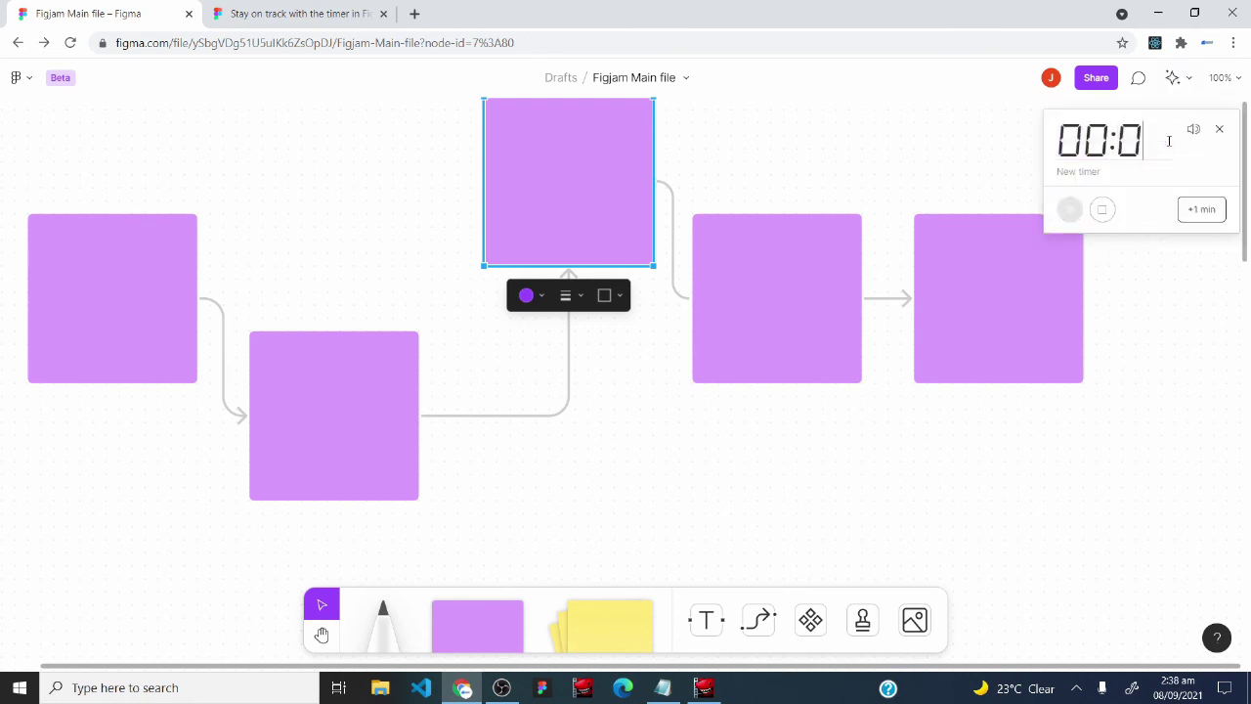
pyautogui.write('3')
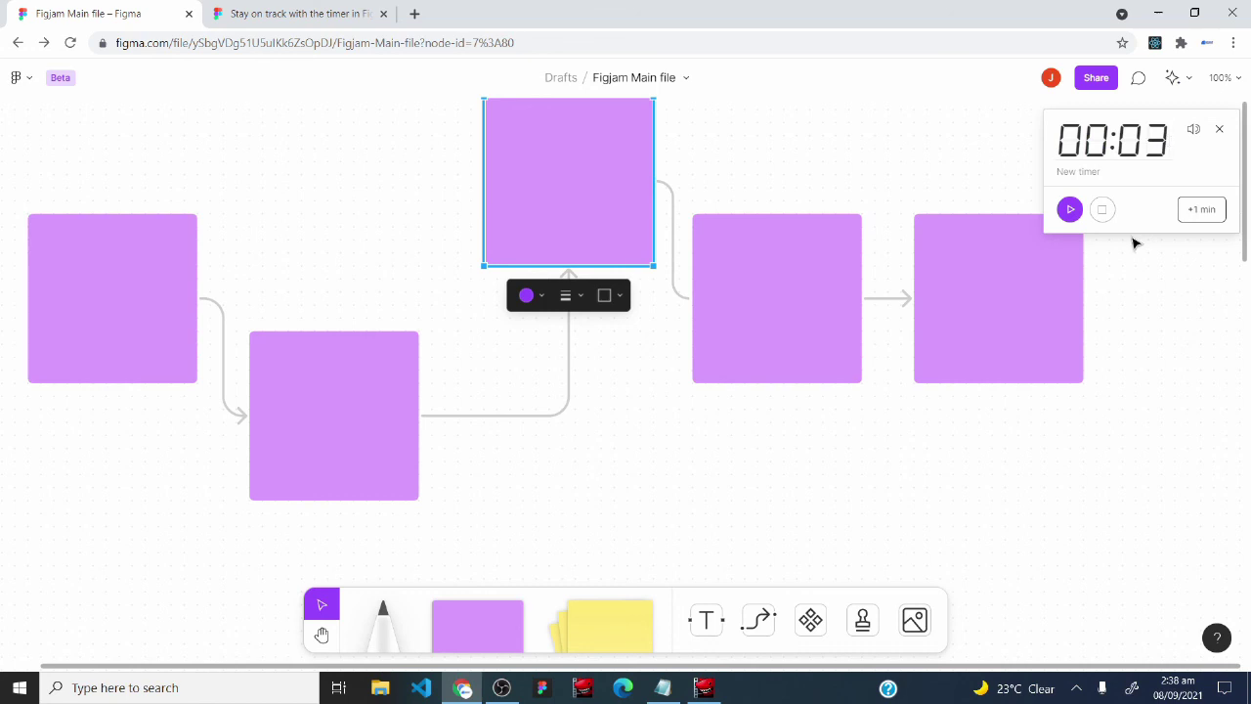
pyautogui.click(1070, 209)
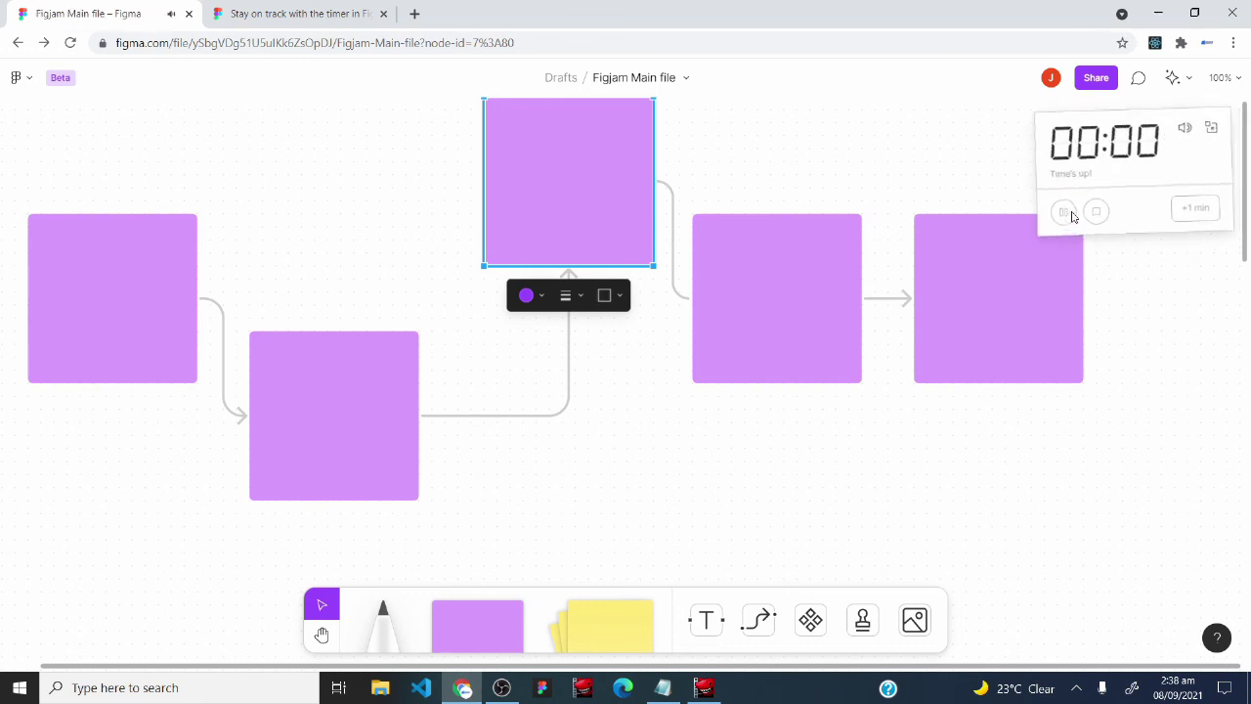
# Reopen the board's timer and review the Start timer section of the help article.
pyautogui.click(1178, 77)
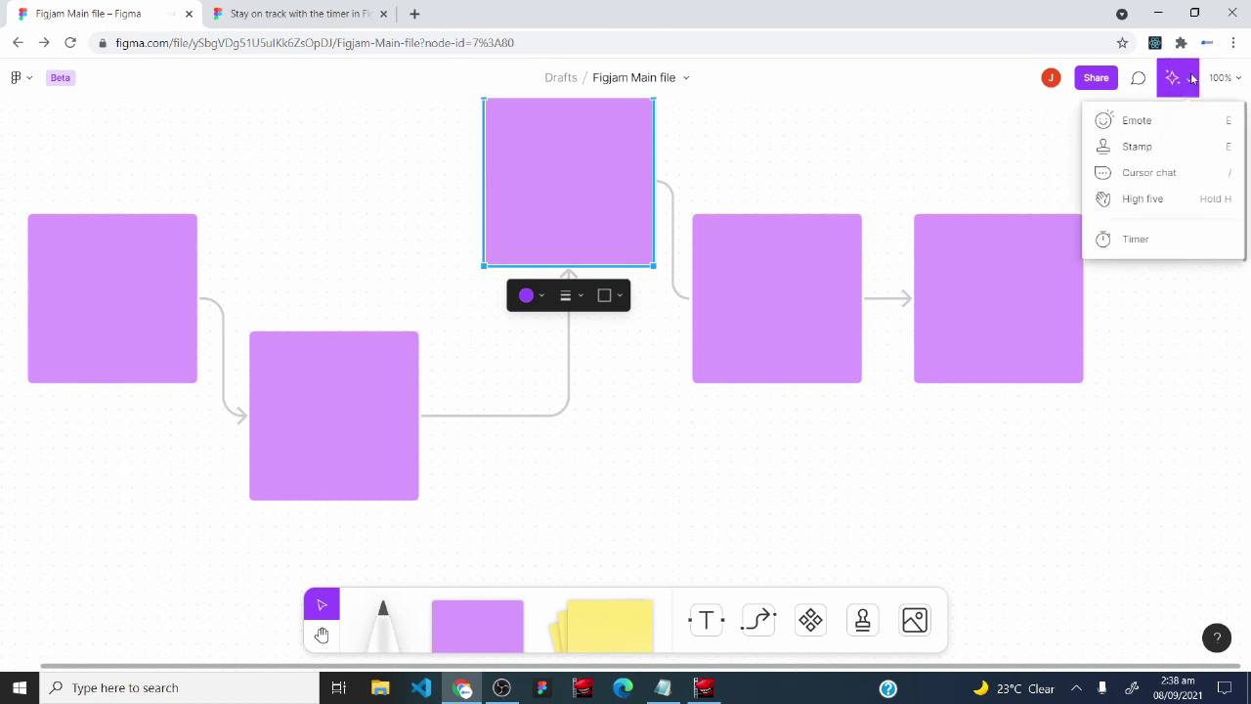
pyautogui.click(1146, 243)
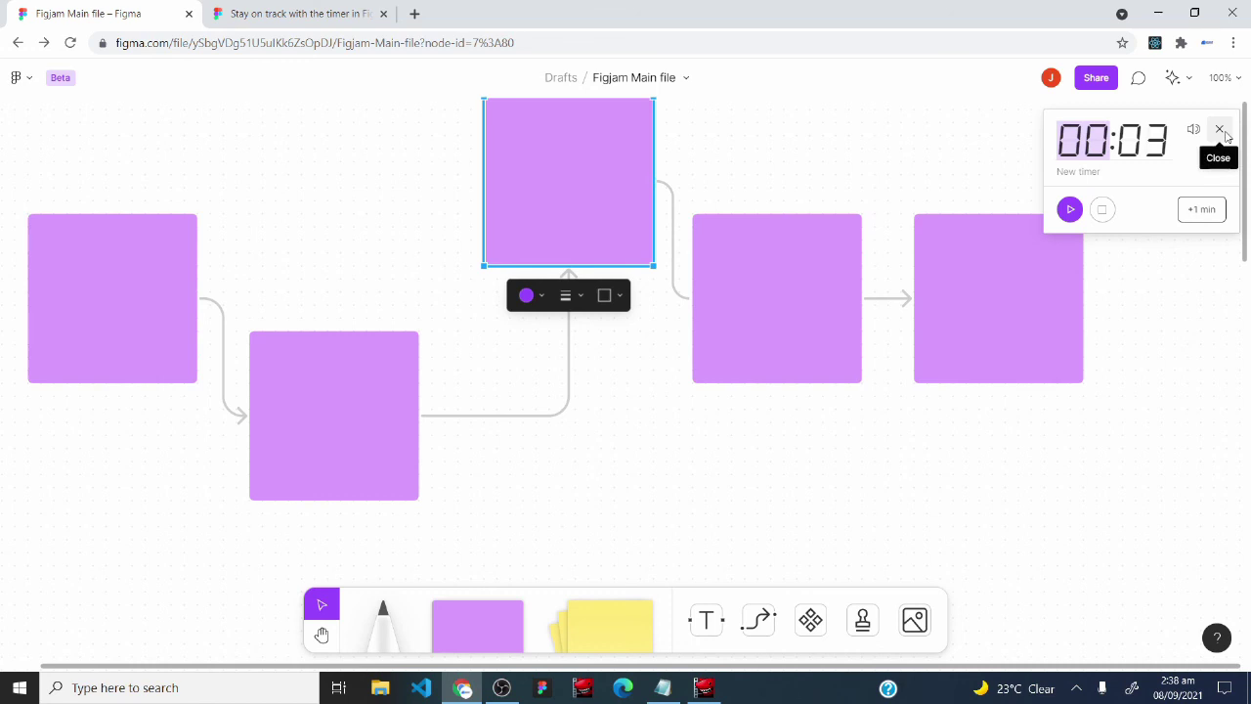
pyautogui.hotkey('ctrl', 'Tab')
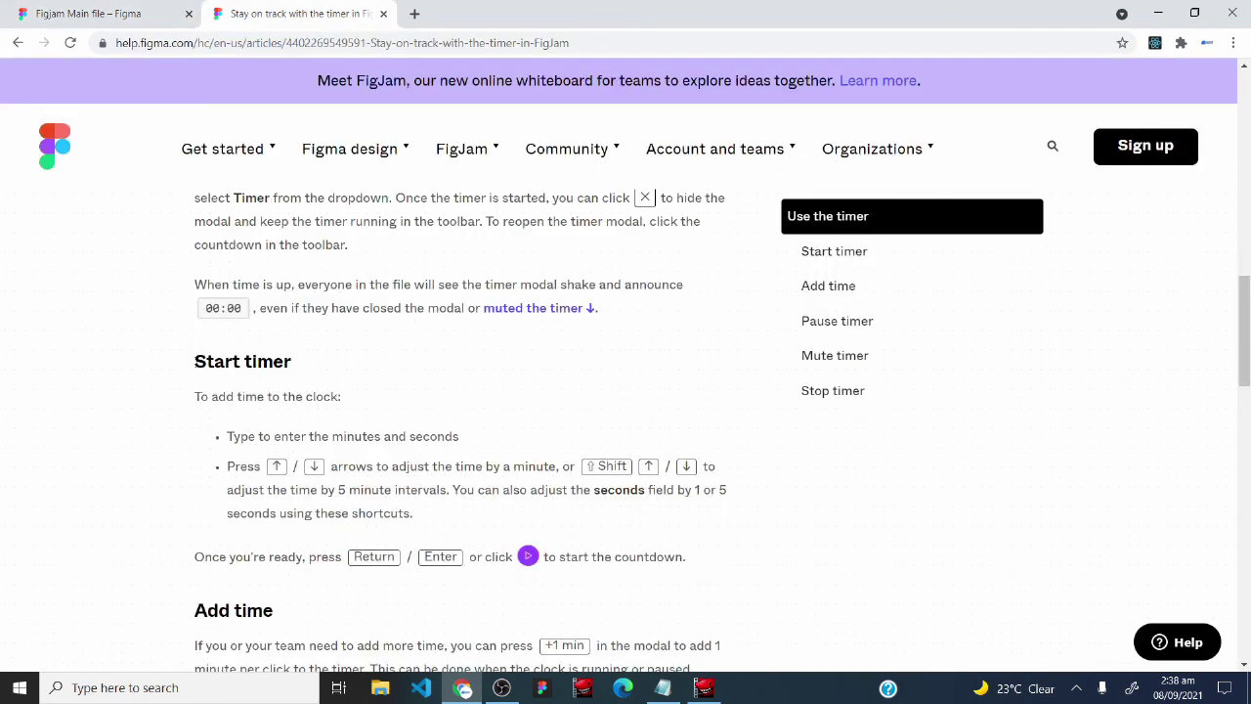
pyautogui.moveTo(195, 362); pyautogui.dragTo(318, 360)
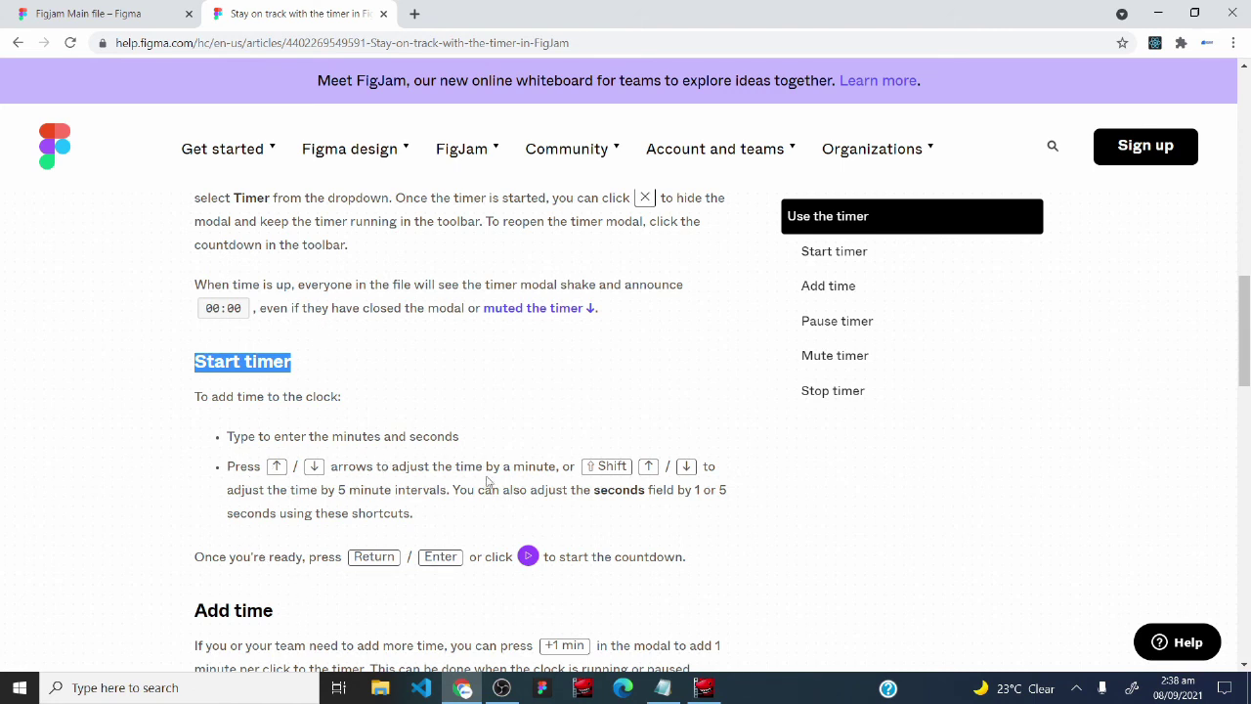
# Open the timer on the board again, try stepping its minutes up and down, and set it to 00:05.
pyautogui.click(91, 12)
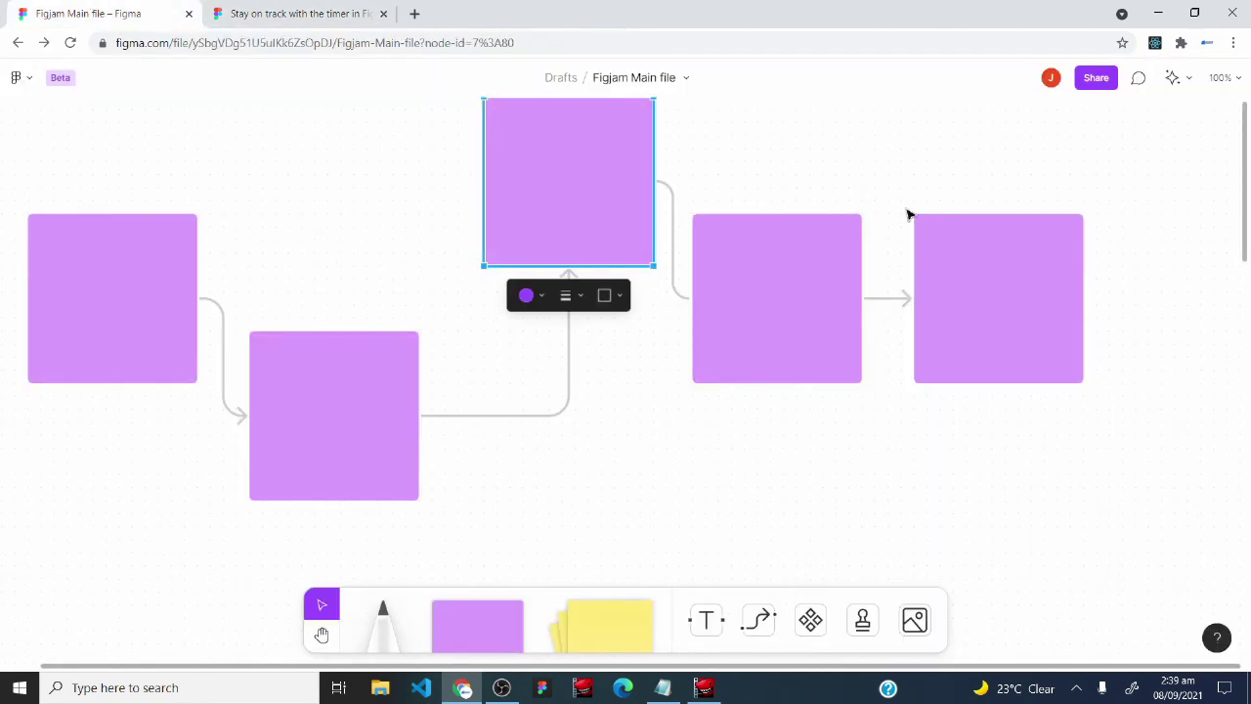
pyautogui.click(1173, 78)
pyautogui.click(1142, 241)
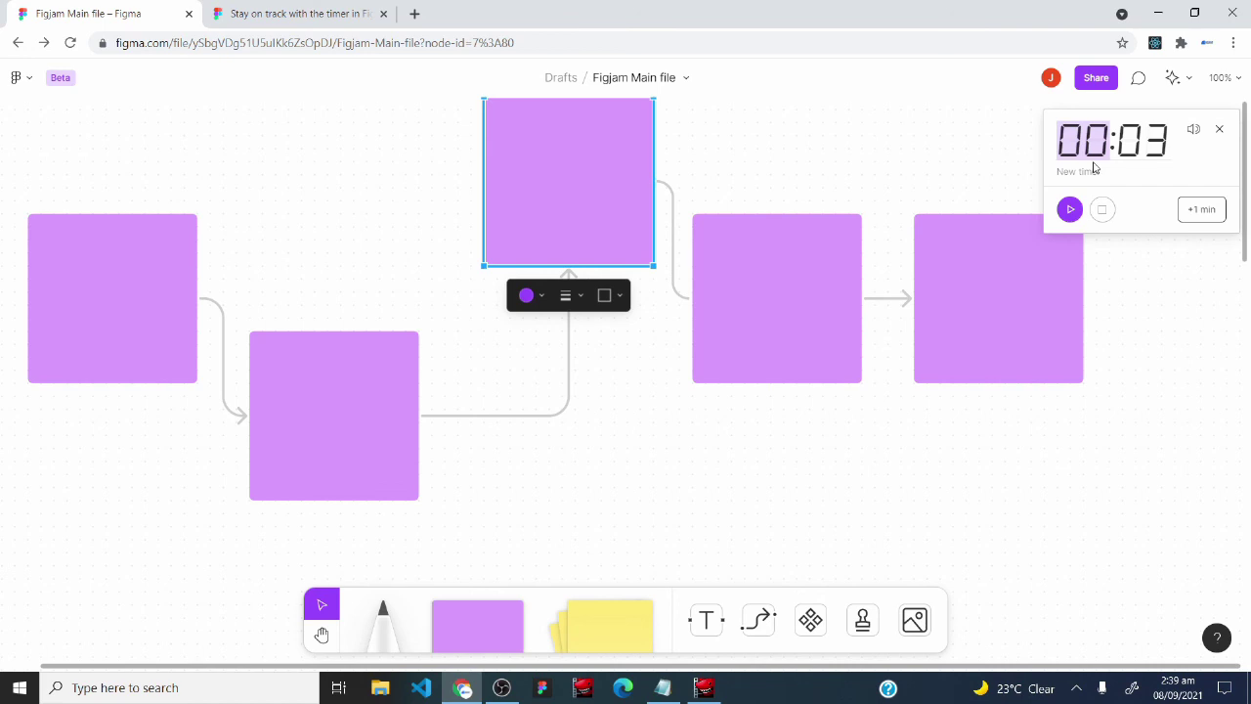
pyautogui.press('Up')
pyautogui.press('Up')
pyautogui.press('Down')
pyautogui.press('Down')
pyautogui.scroll(2, 1144, 142)
pyautogui.click(1151, 144)
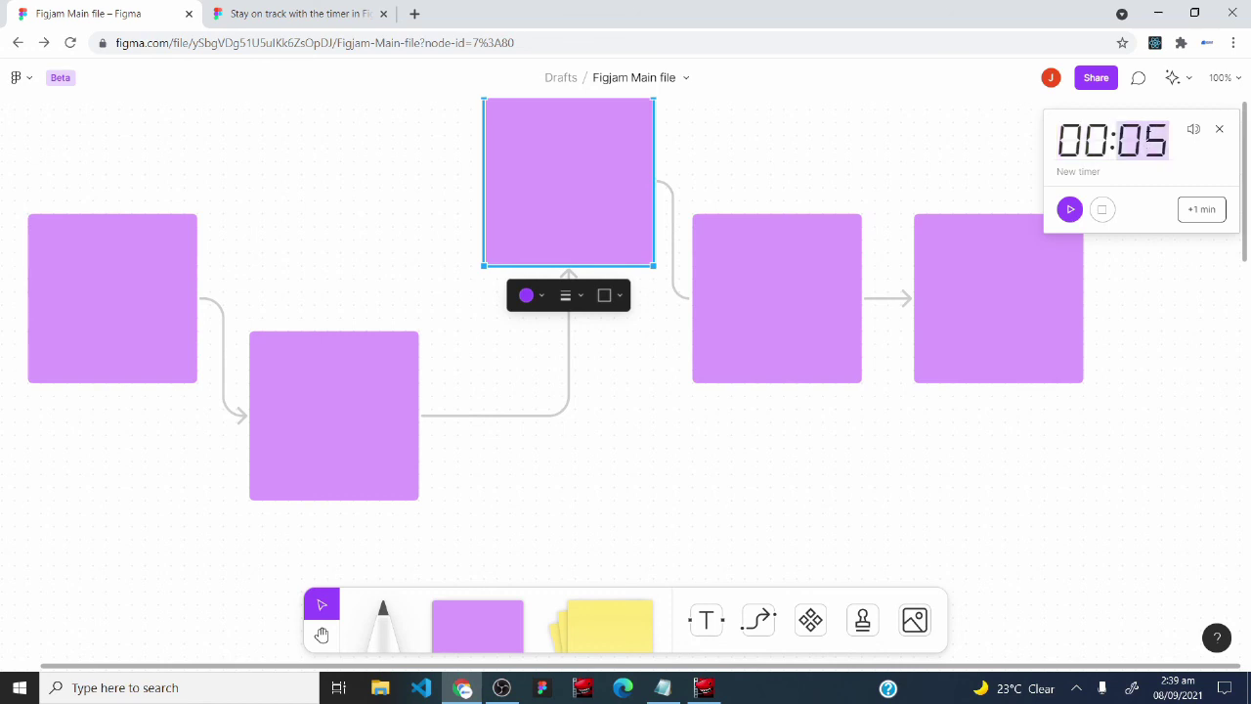
pyautogui.scroll(1, 1147, 146)
pyautogui.scroll(-1, 1147, 146)
# Check the Add time instructions in the help article and add one minute to the board's timer twice.
pyautogui.hotkey('ctrl', 'Tab')
pyautogui.scroll(-4, 219, 393)
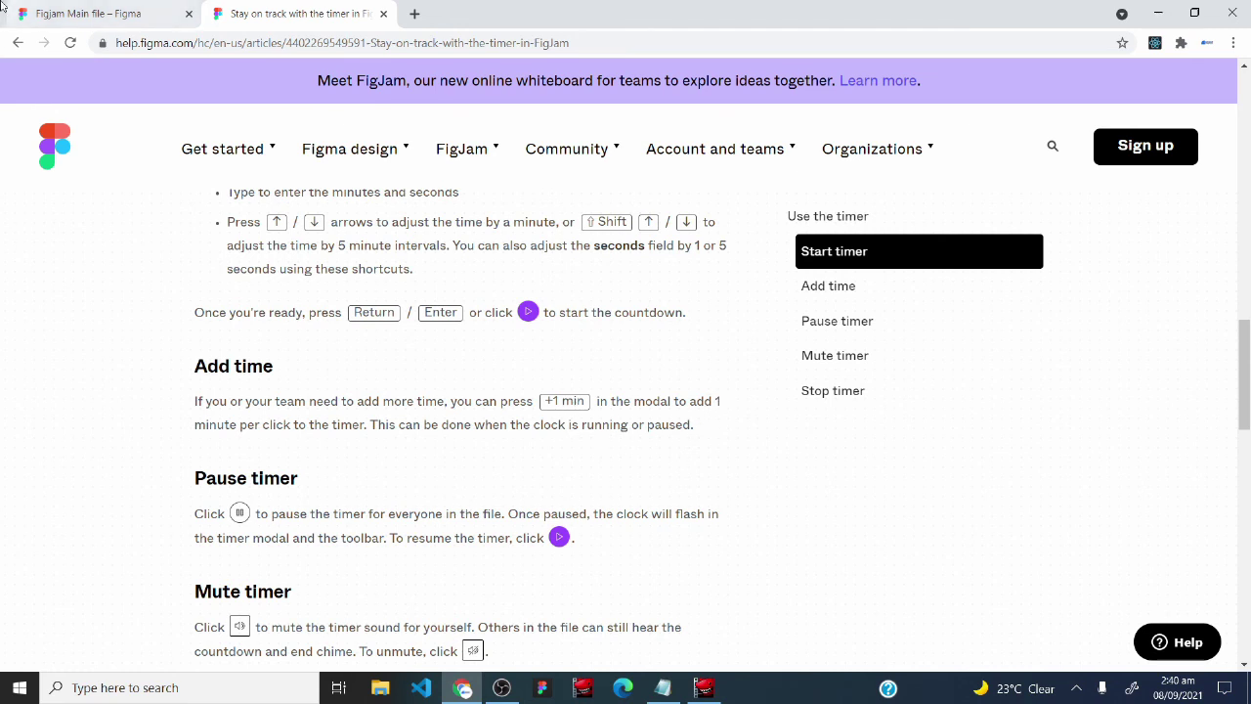
pyautogui.click(125, 8)
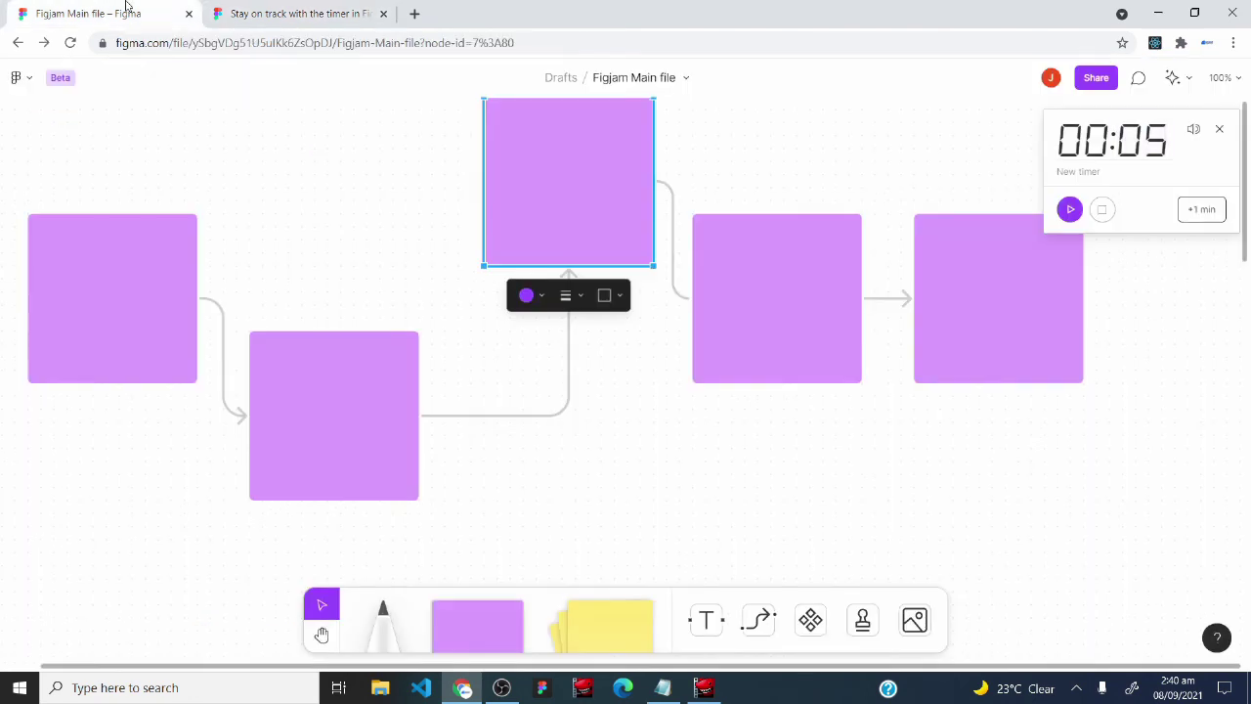
pyautogui.click(1200, 211)
pyautogui.click(1201, 211)
# Return to the help center's FigJam category, list all Get started articles, and browse the available topics.
pyautogui.click(264, 12)
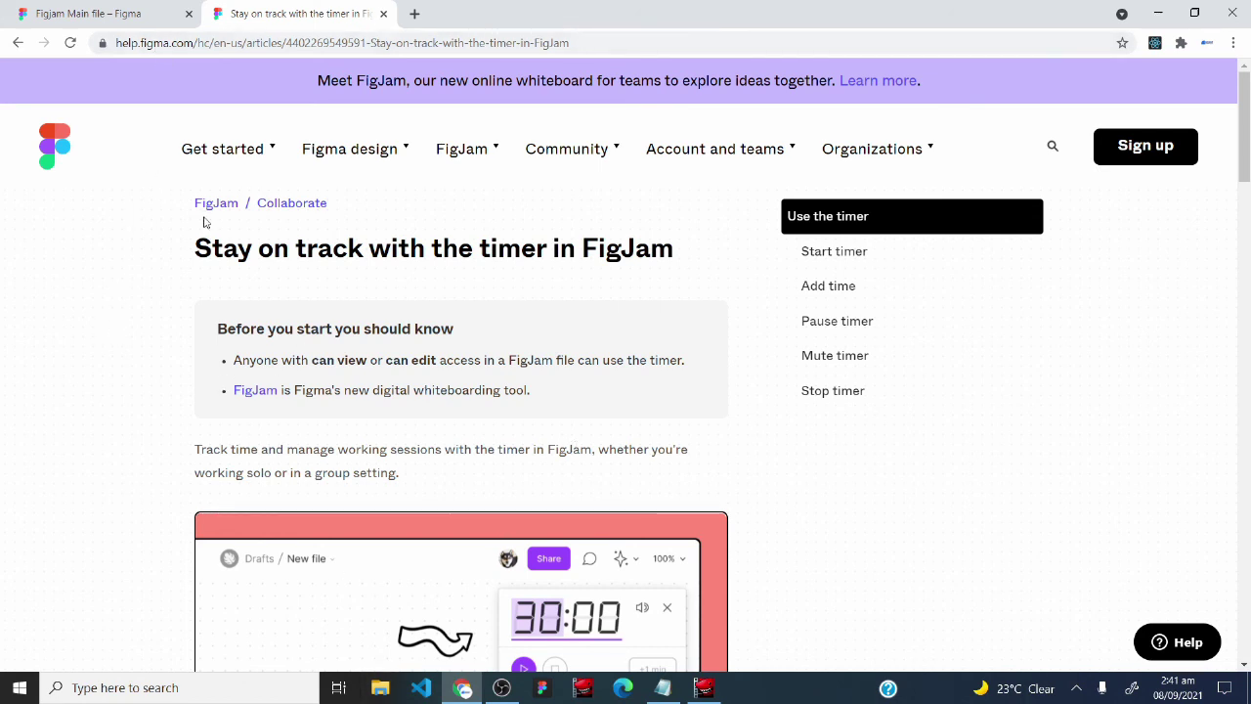
pyautogui.click(442, 149)
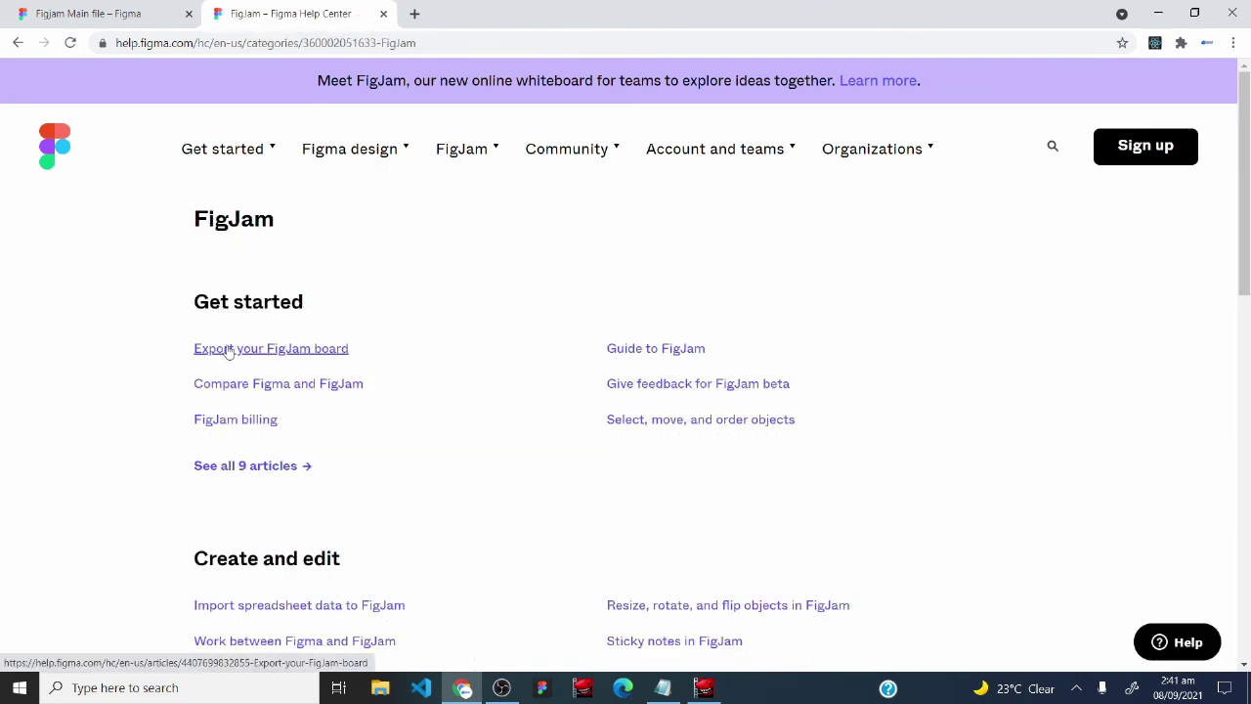
pyautogui.click(229, 467)
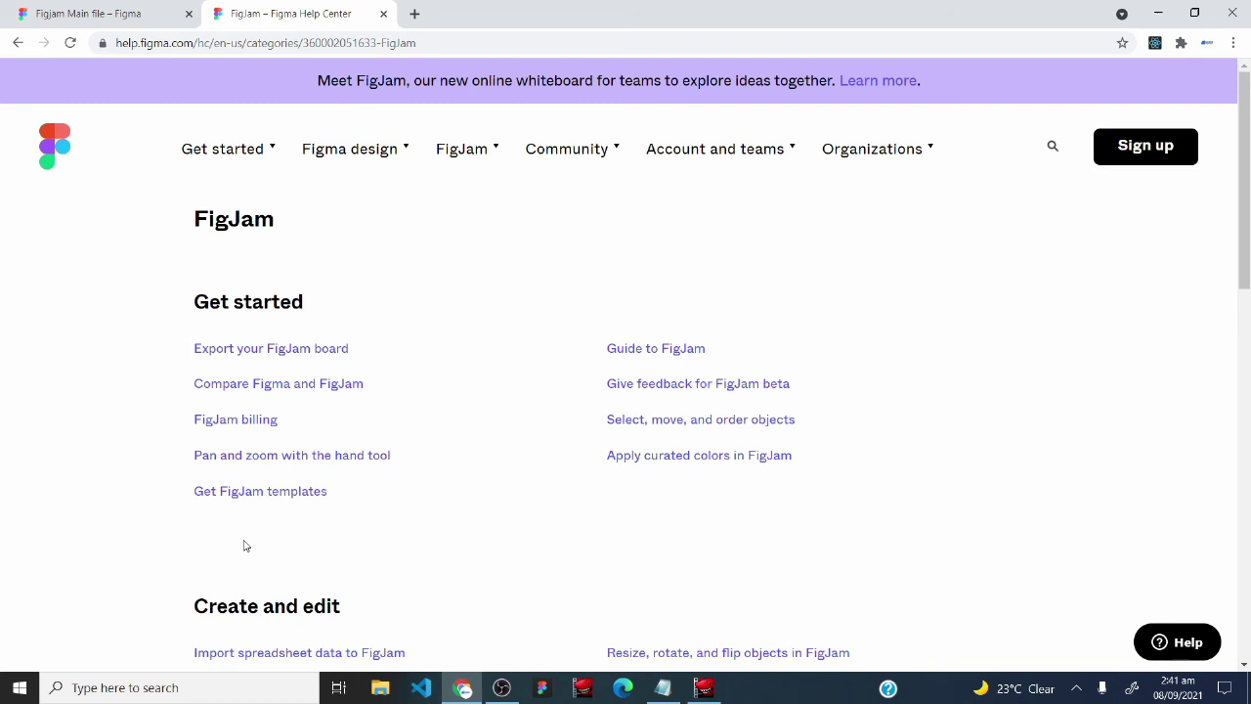
pyautogui.scroll(-2, 237, 423)
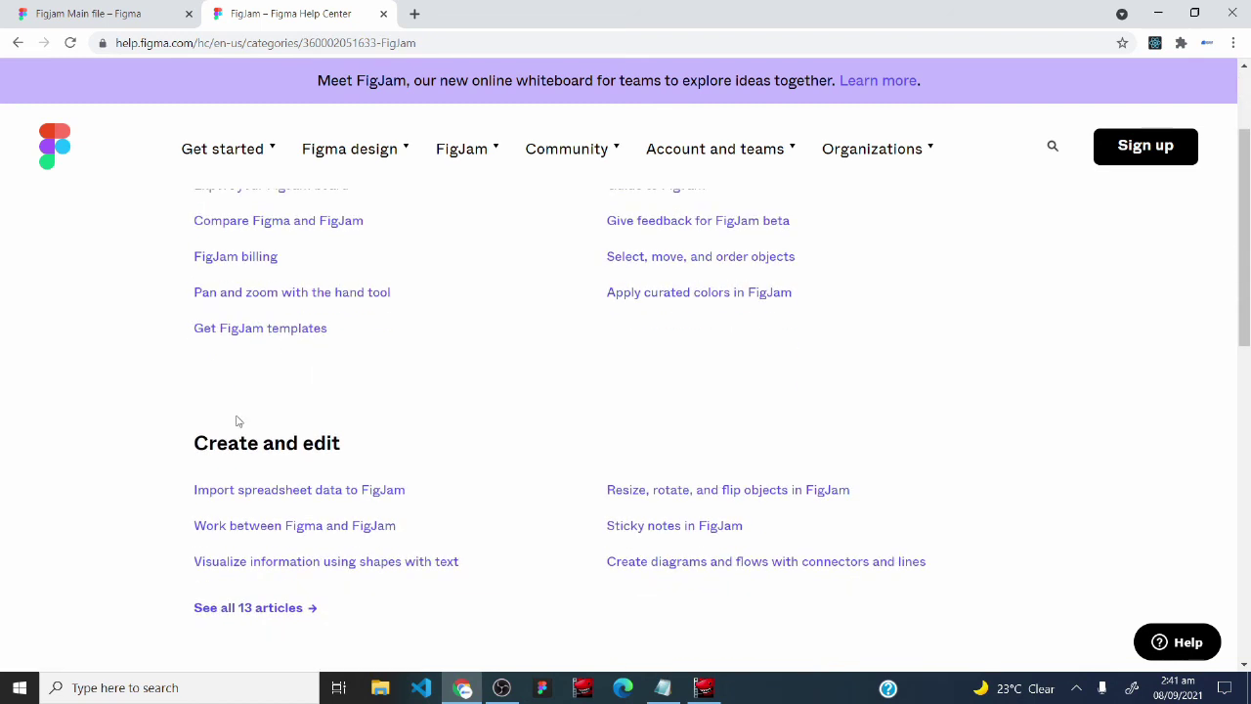
pyautogui.scroll(-4, 232, 447)
pyautogui.scroll(6, 231, 448)
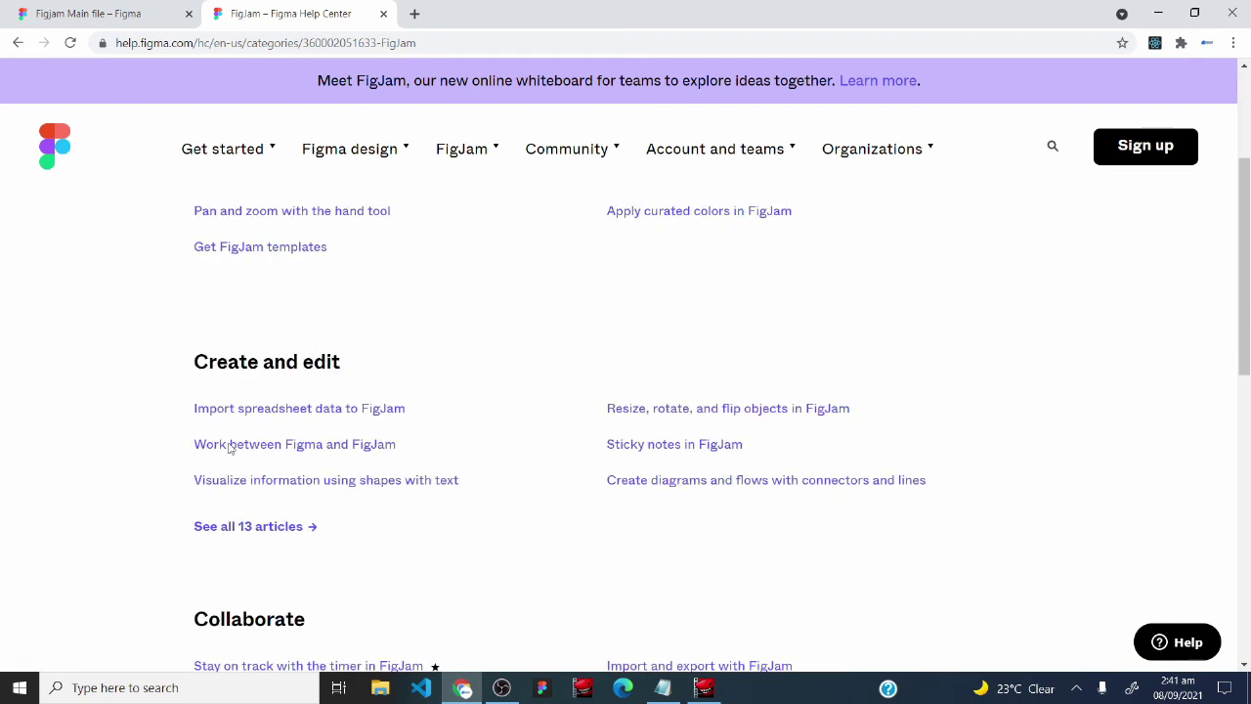